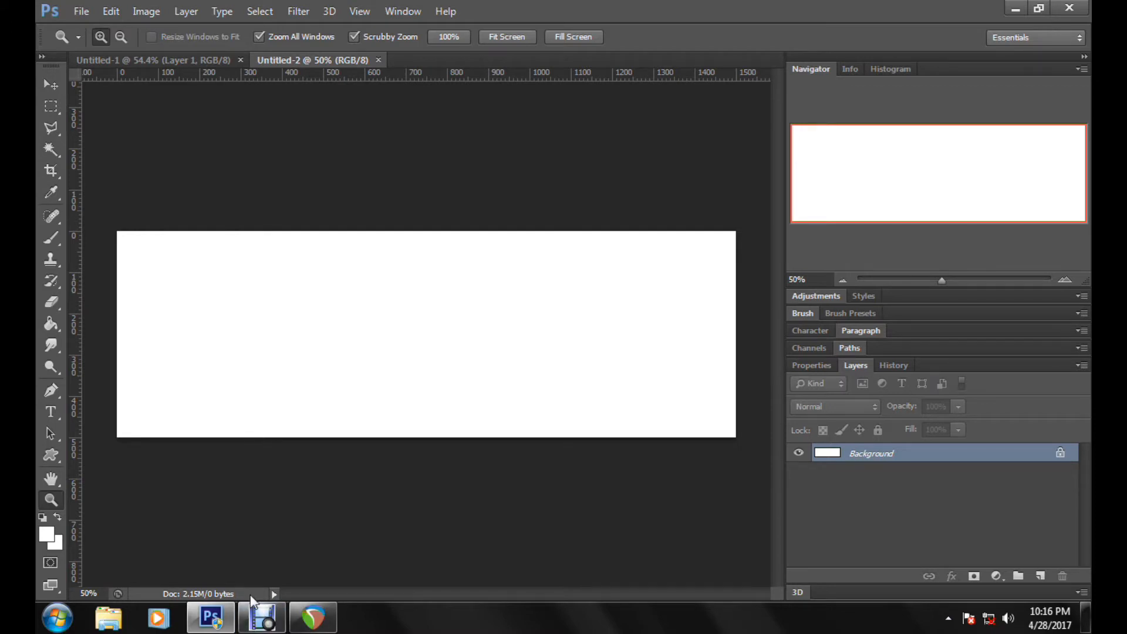
Step: Create a 1500 × 500 pixel RGB document at 72 pixels/inch with a white background, dock it as a tab, and close Untitled-2
left_click(87, 13)
left_click(131, 34)
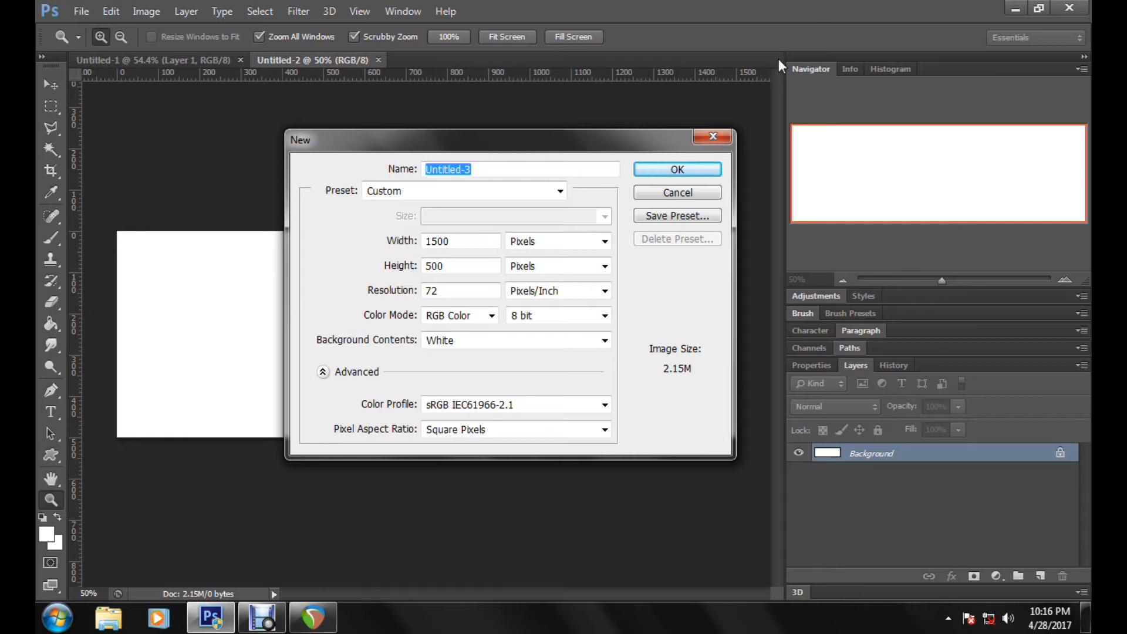
left_click(677, 169)
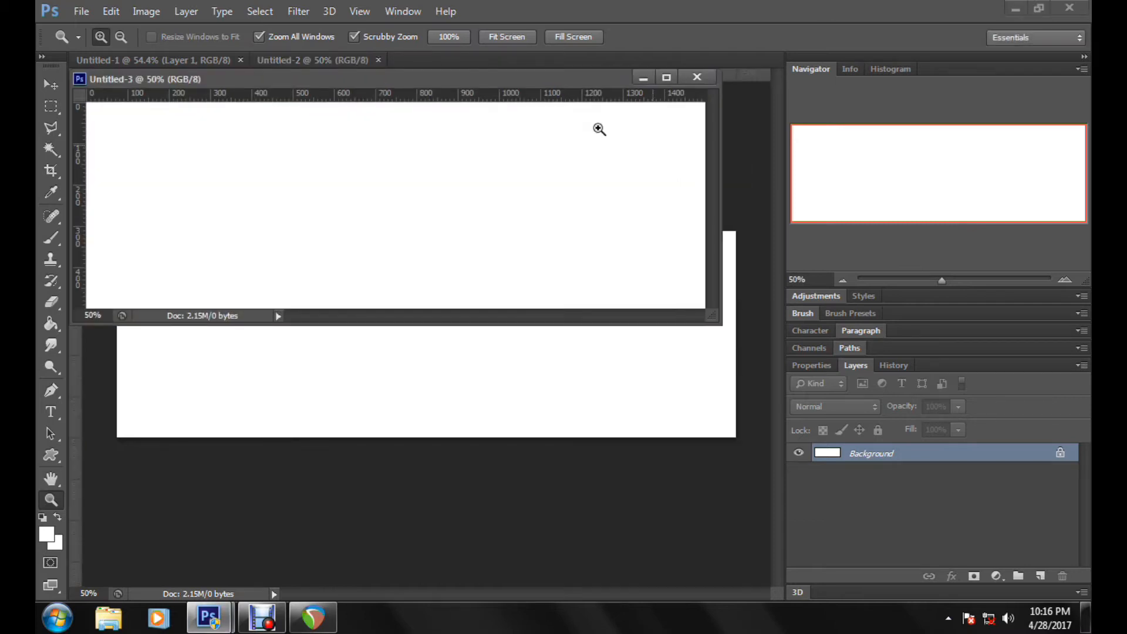
left_click_drag(483, 78, 382, 61)
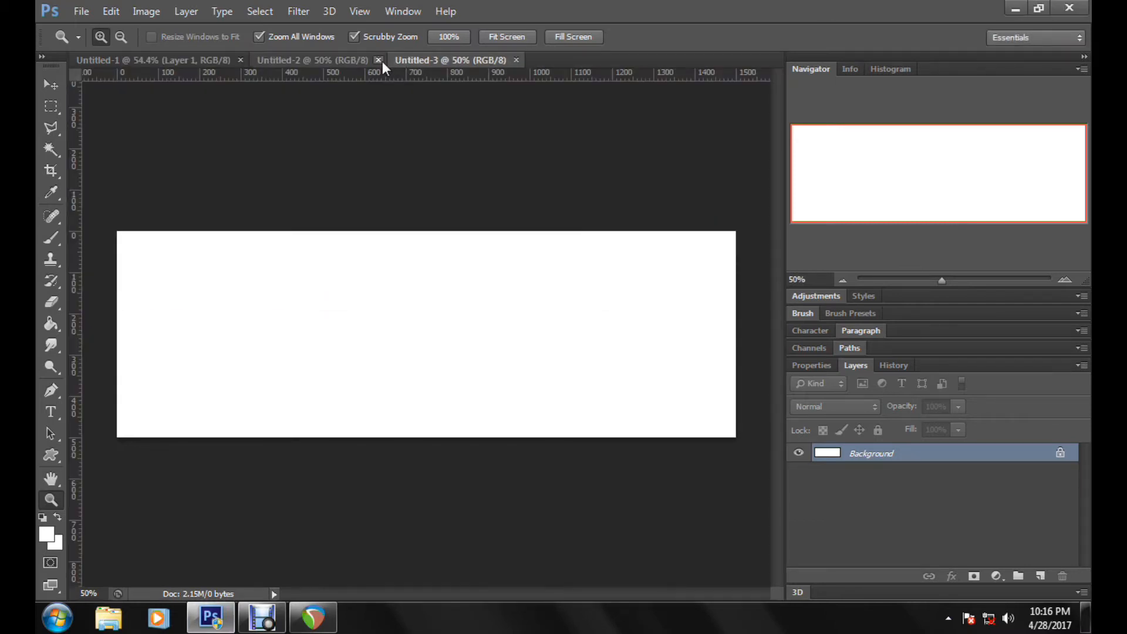
left_click(381, 60)
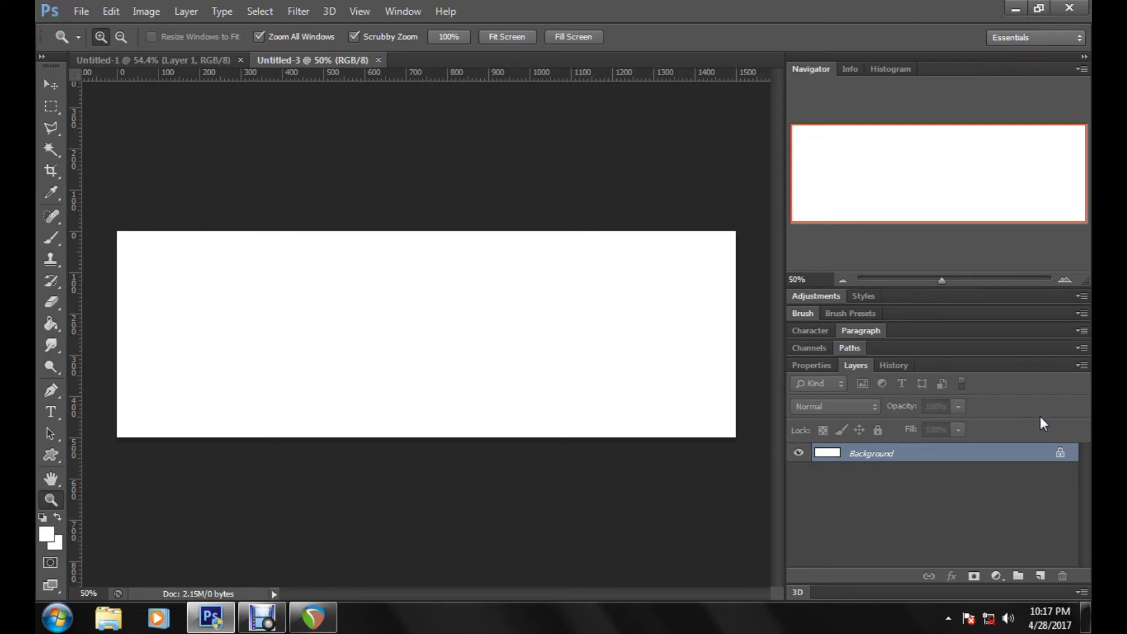
Step: Convert the locked Background into an editable layer and fit the whole canvas on screen
double_click(1036, 453)
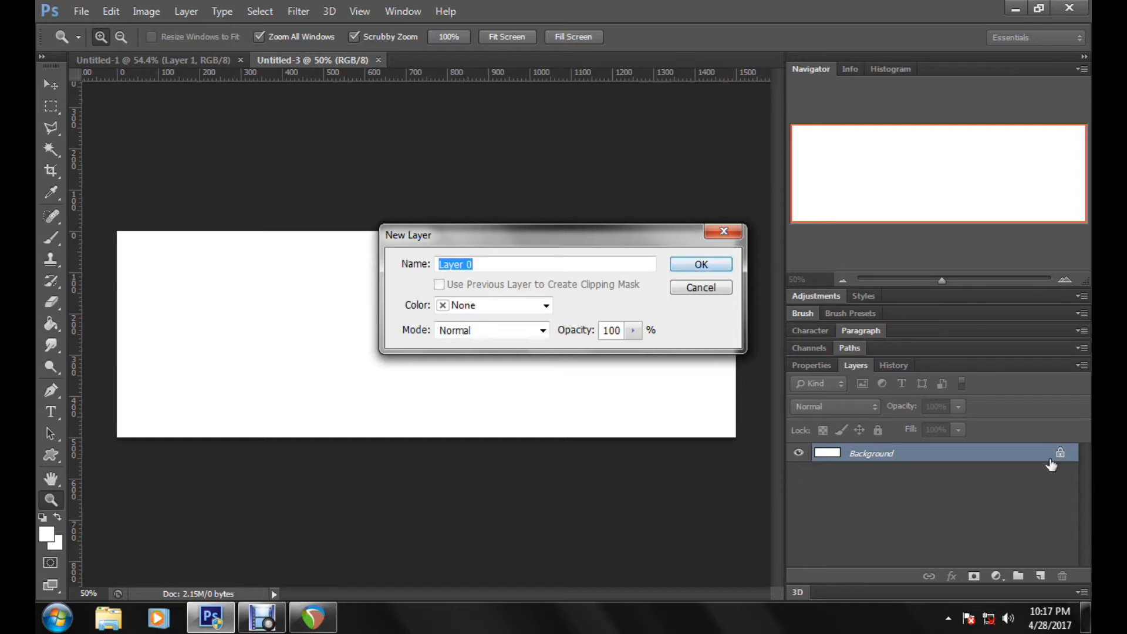
key("Return")
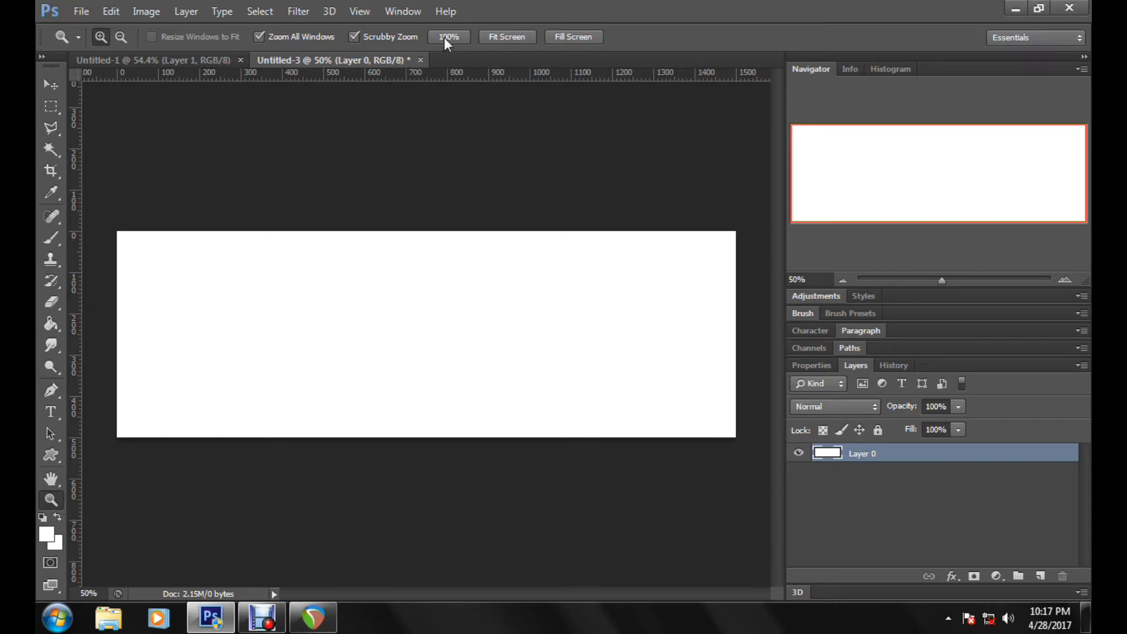
left_click(463, 38)
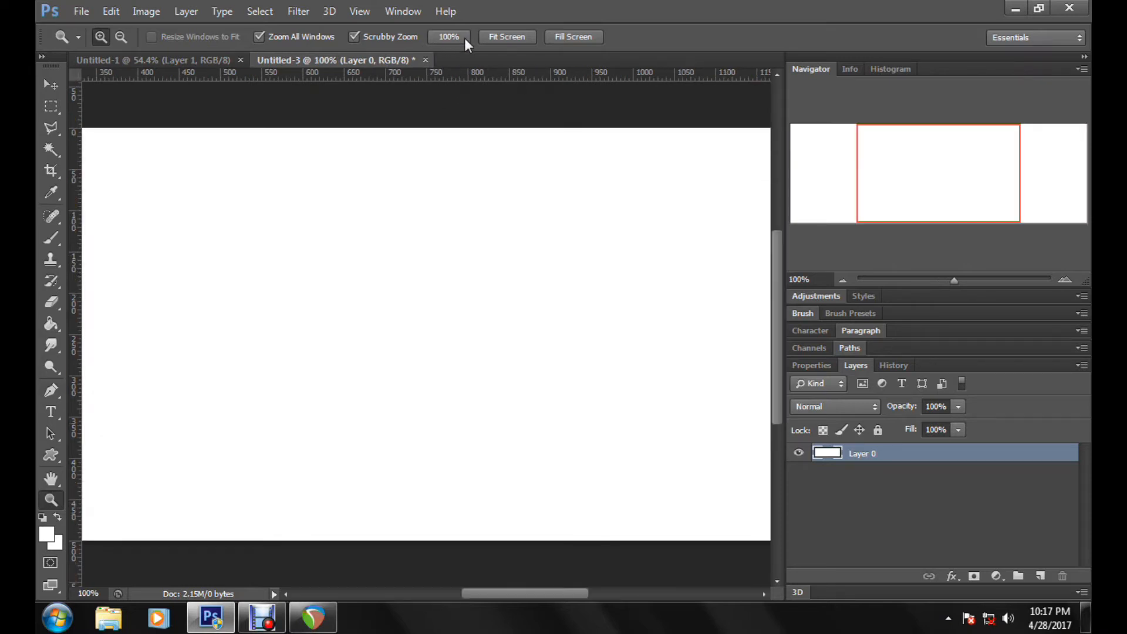
left_click(568, 36)
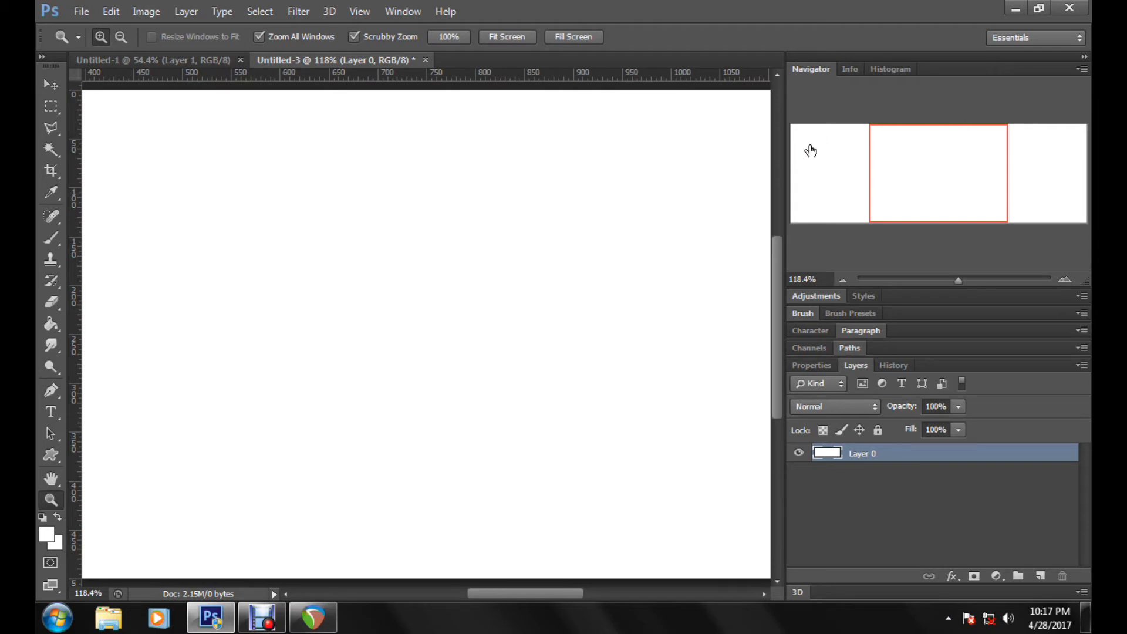
left_click(504, 39)
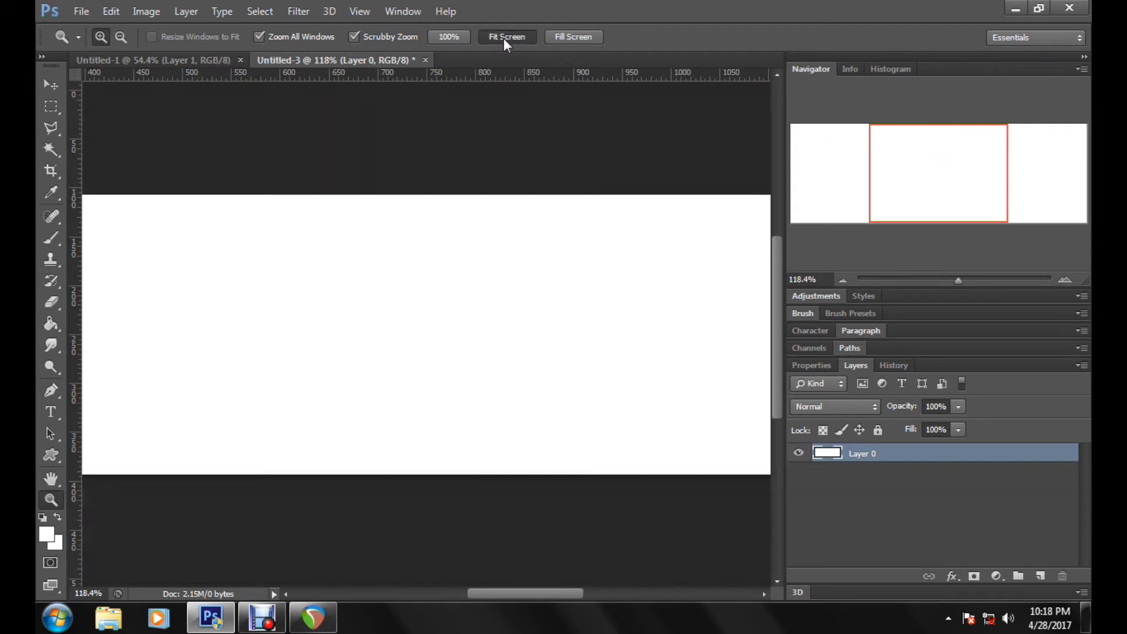
left_click(504, 39)
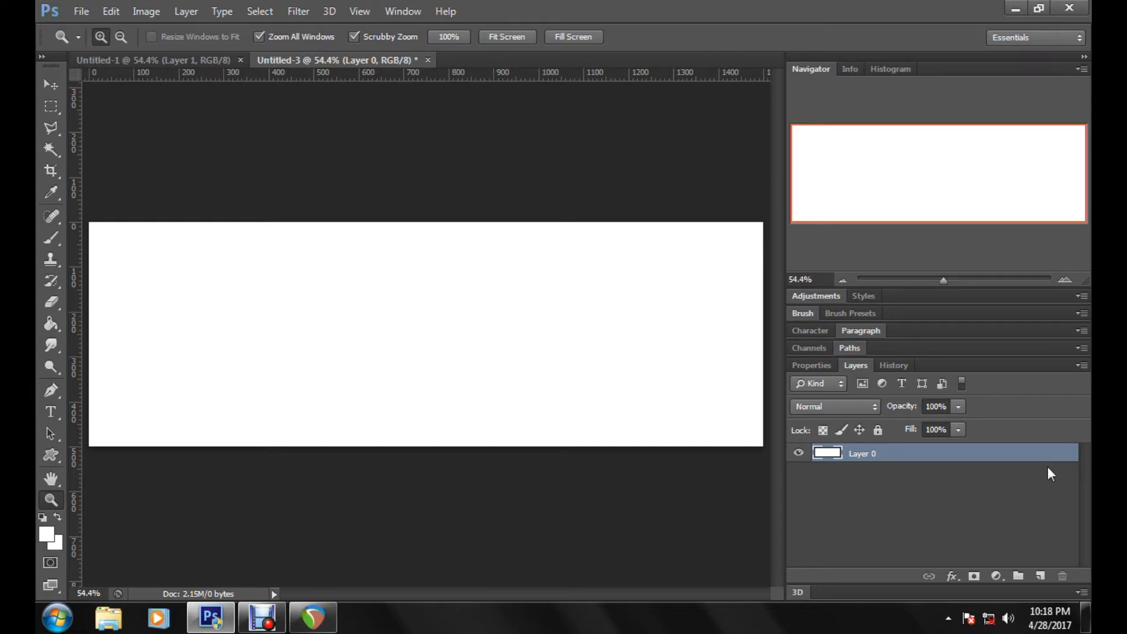
Step: Apply a linear black-to-white Gradient Overlay to the white layer with its angle set to 180°
double_click(1006, 461)
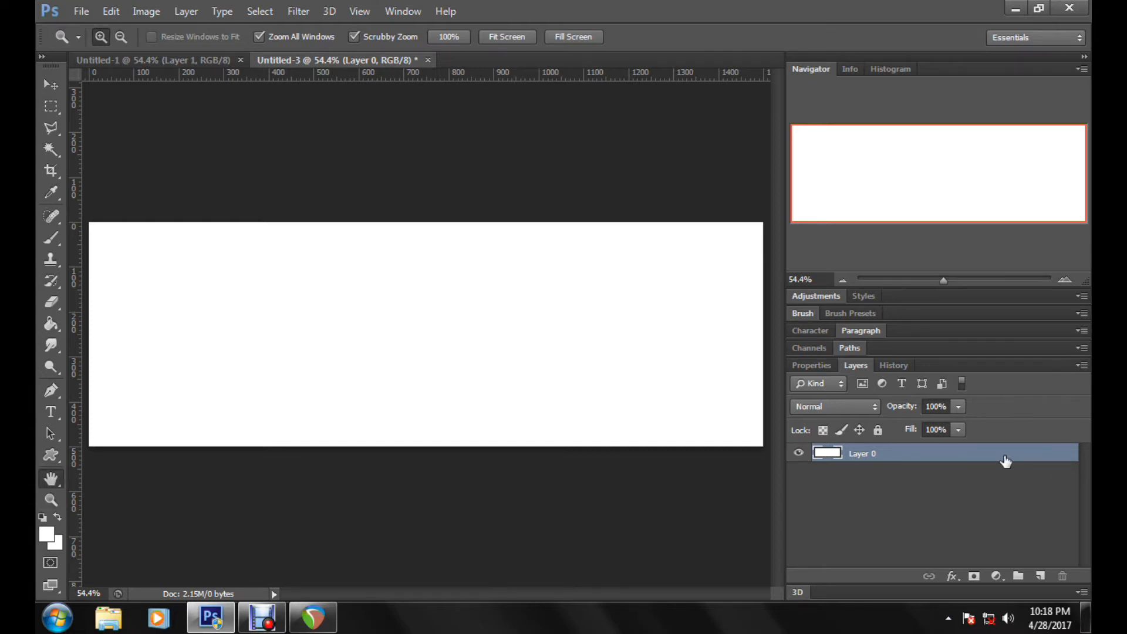
left_click_drag(657, 251, 813, 170)
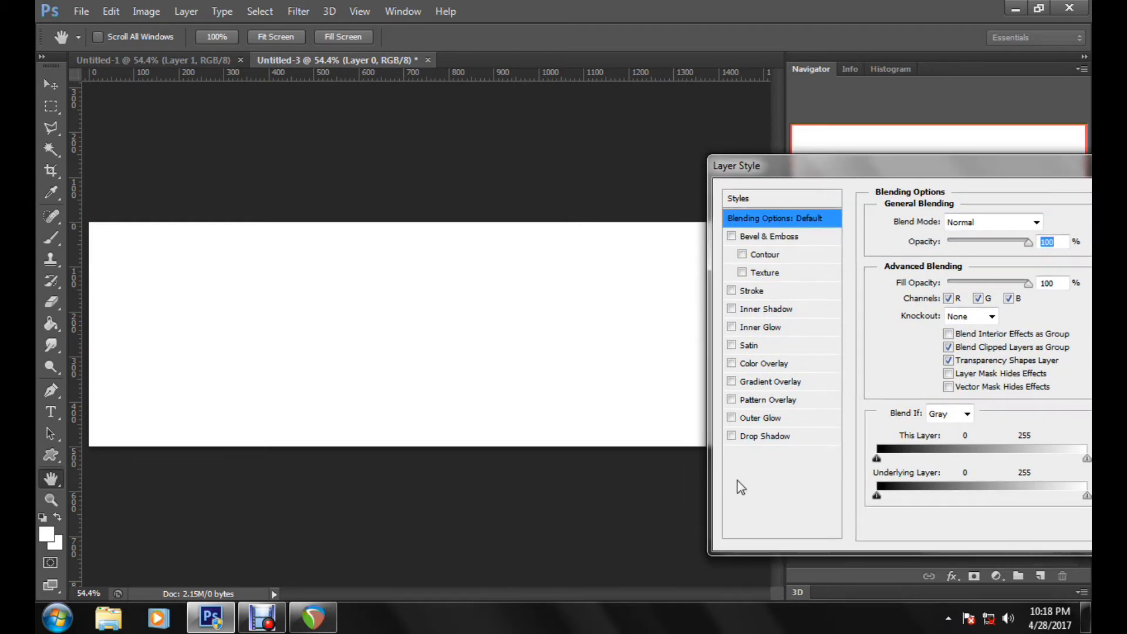
left_click(755, 387)
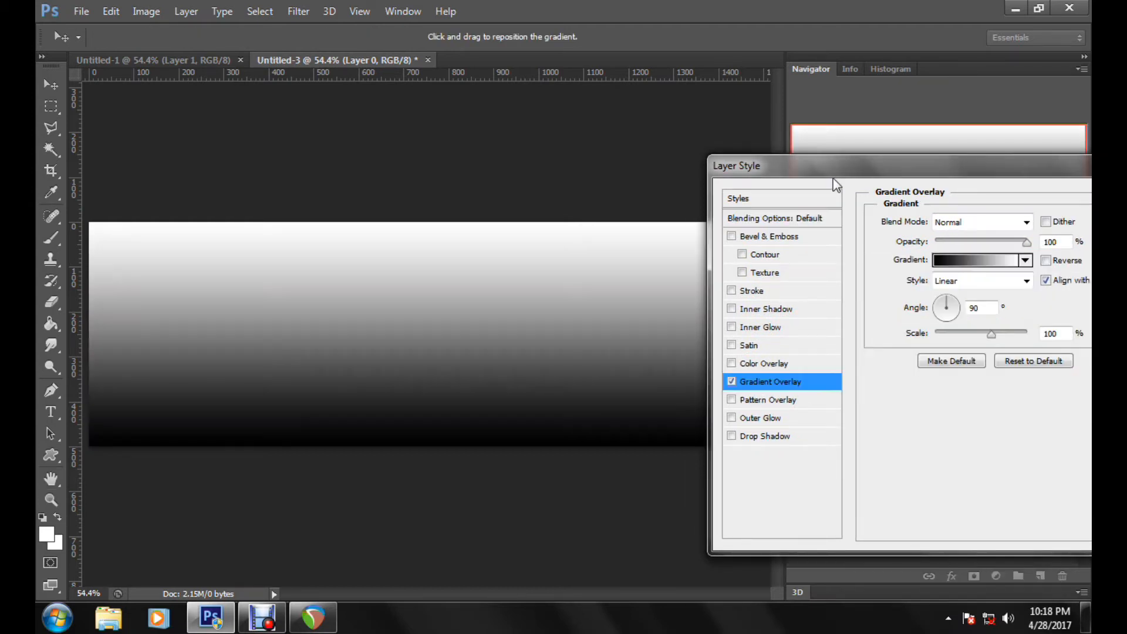
left_click_drag(833, 173, 783, 167)
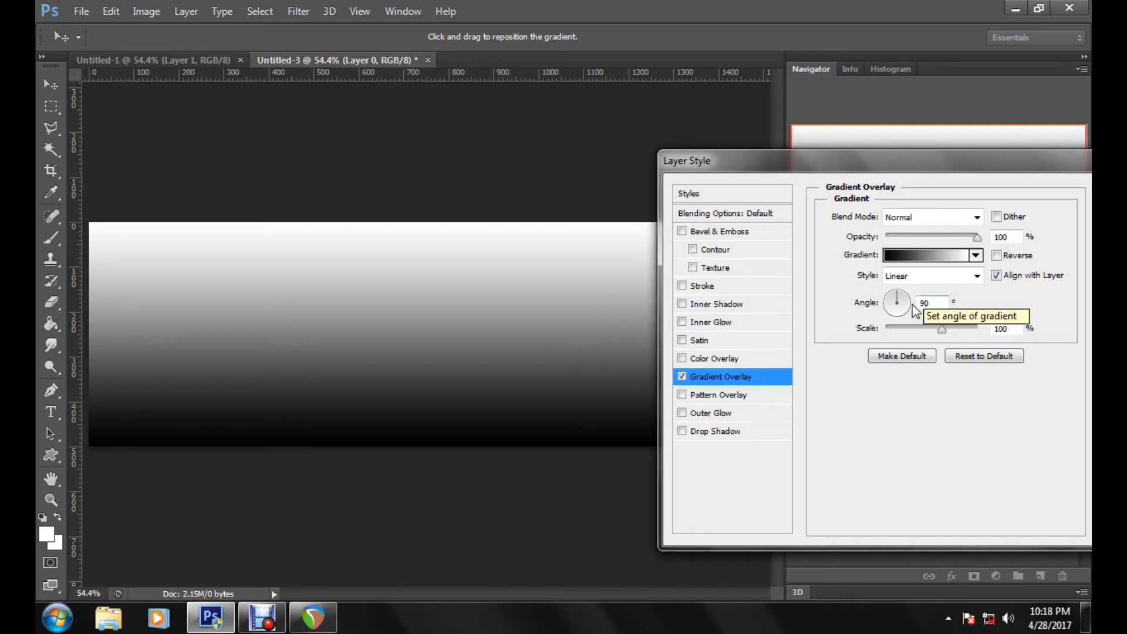
left_click(891, 301)
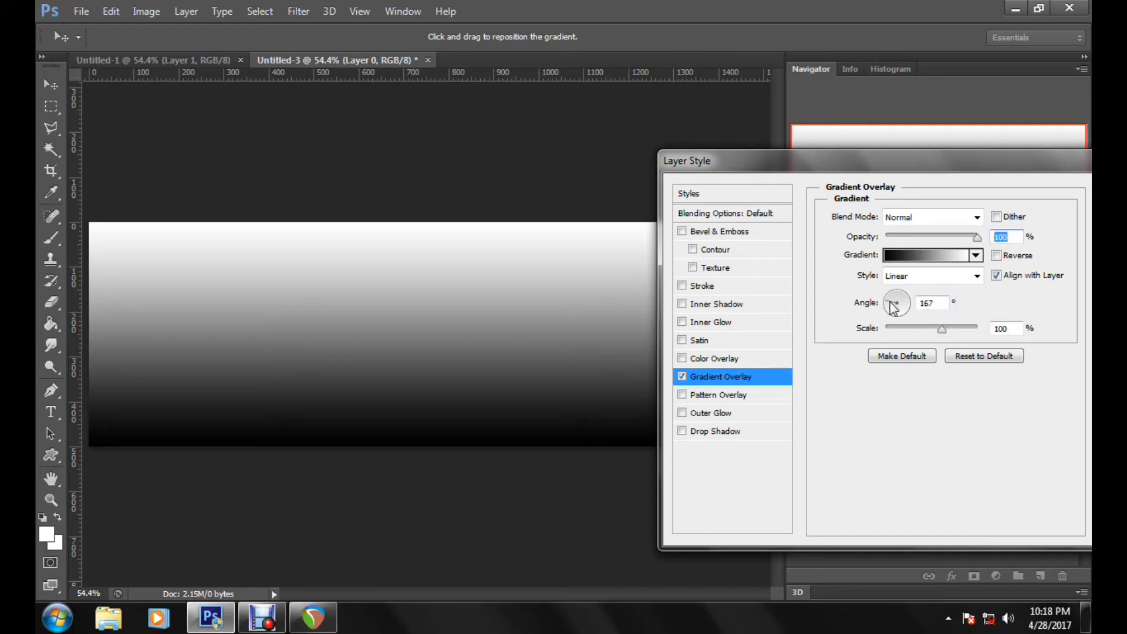
left_click(891, 304)
left_click_drag(890, 305, 883, 304)
left_click(941, 306)
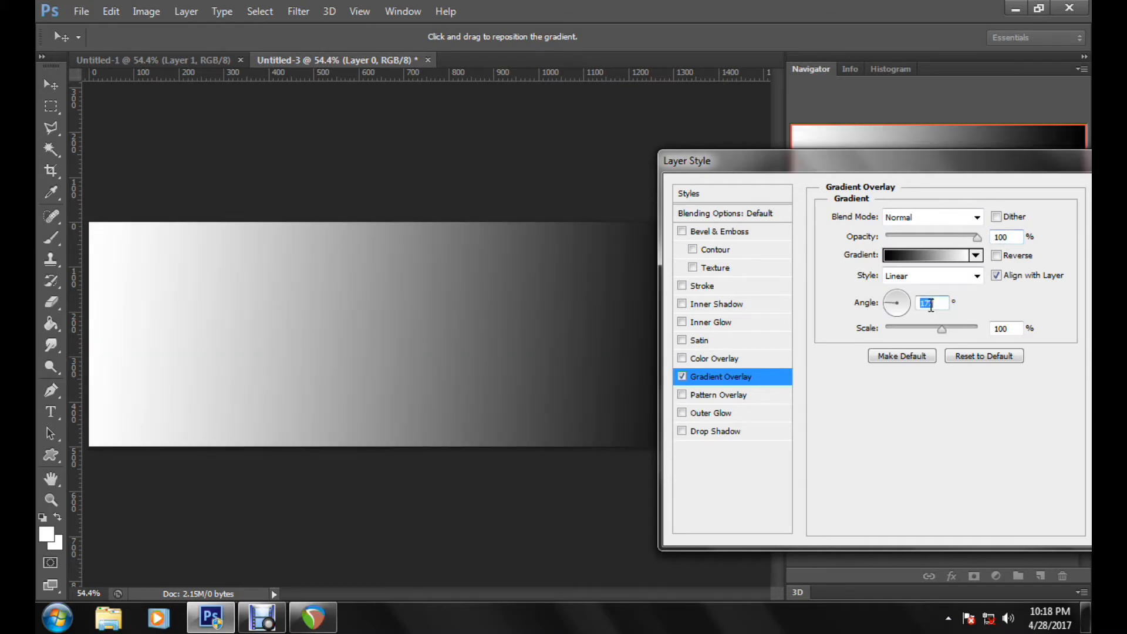
type("180")
key("Return")
Step: Change the white end stop of the layer's Gradient Overlay to a bright sky blue
double_click(975, 451)
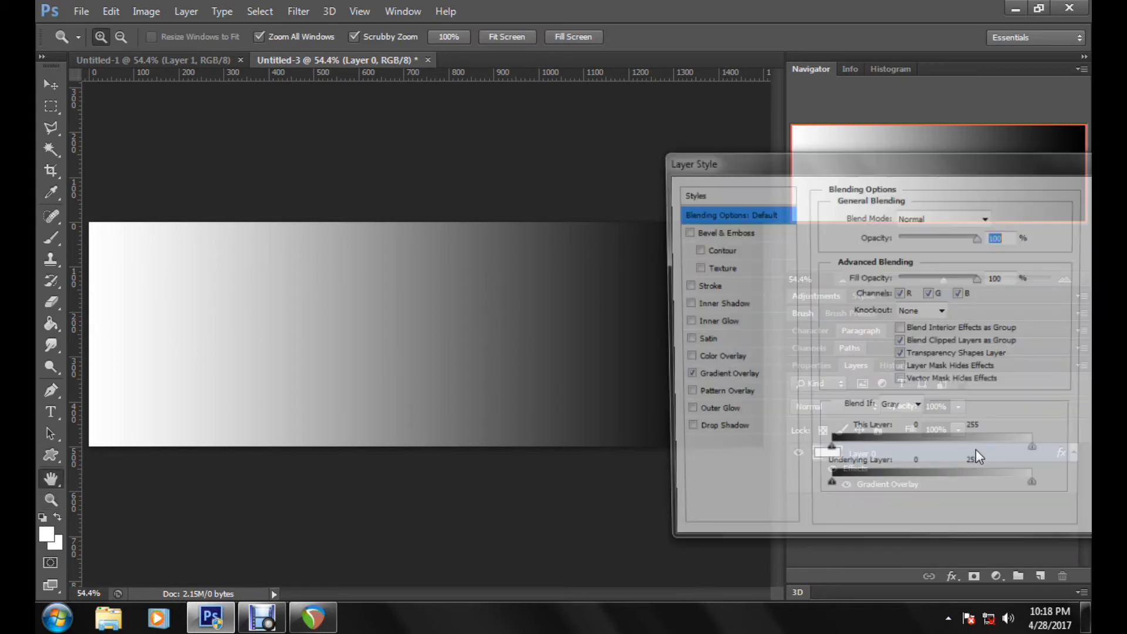
left_click(722, 379)
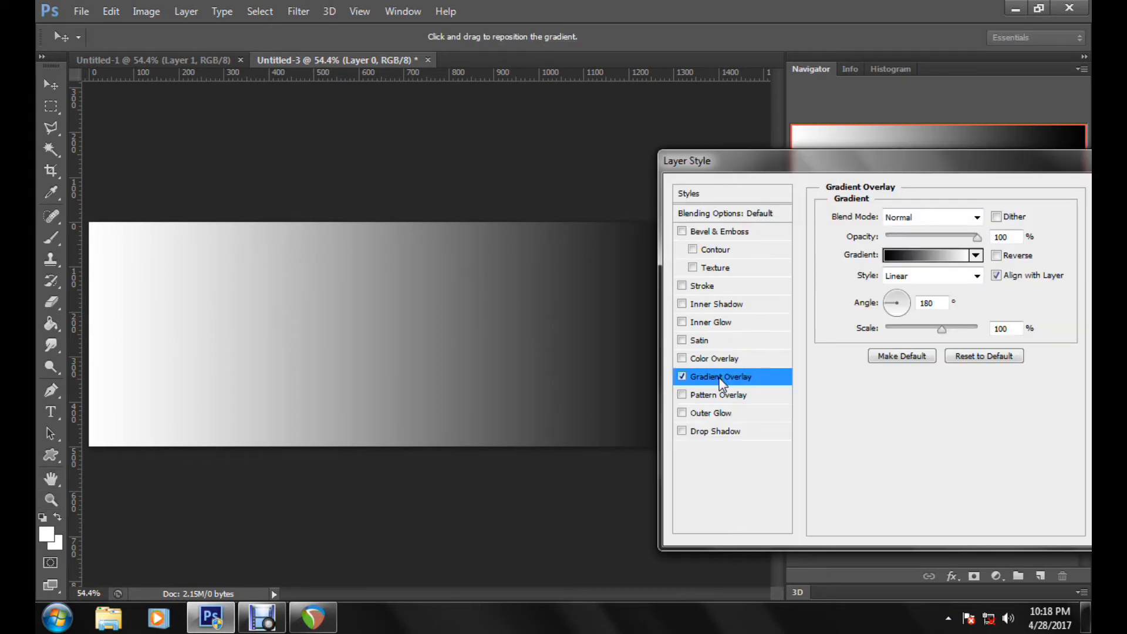
left_click(932, 257)
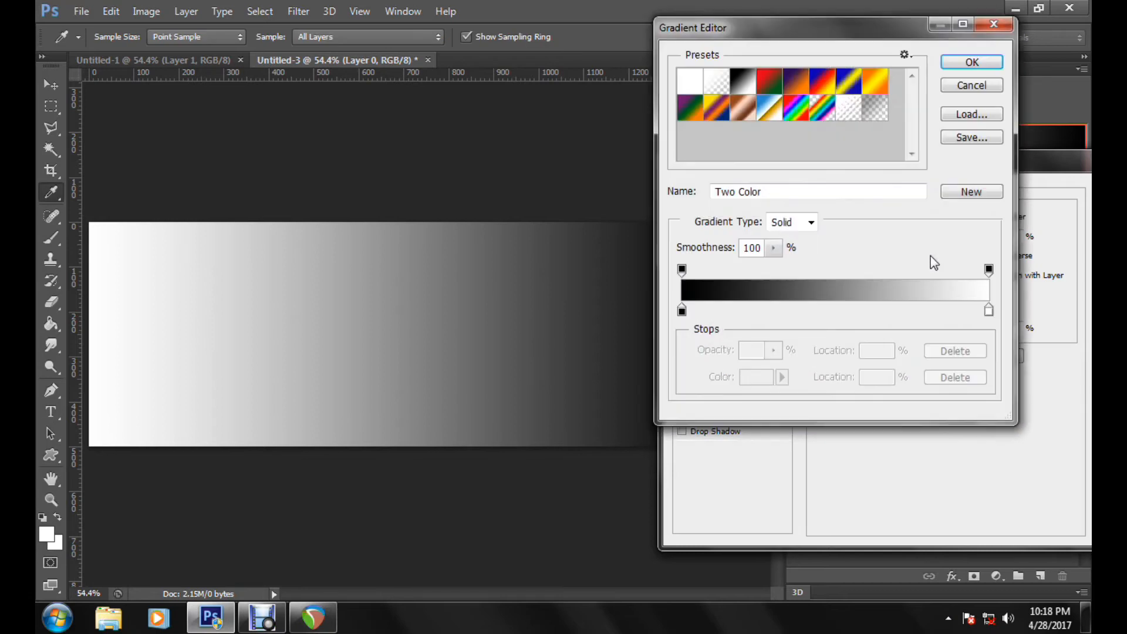
double_click(990, 311)
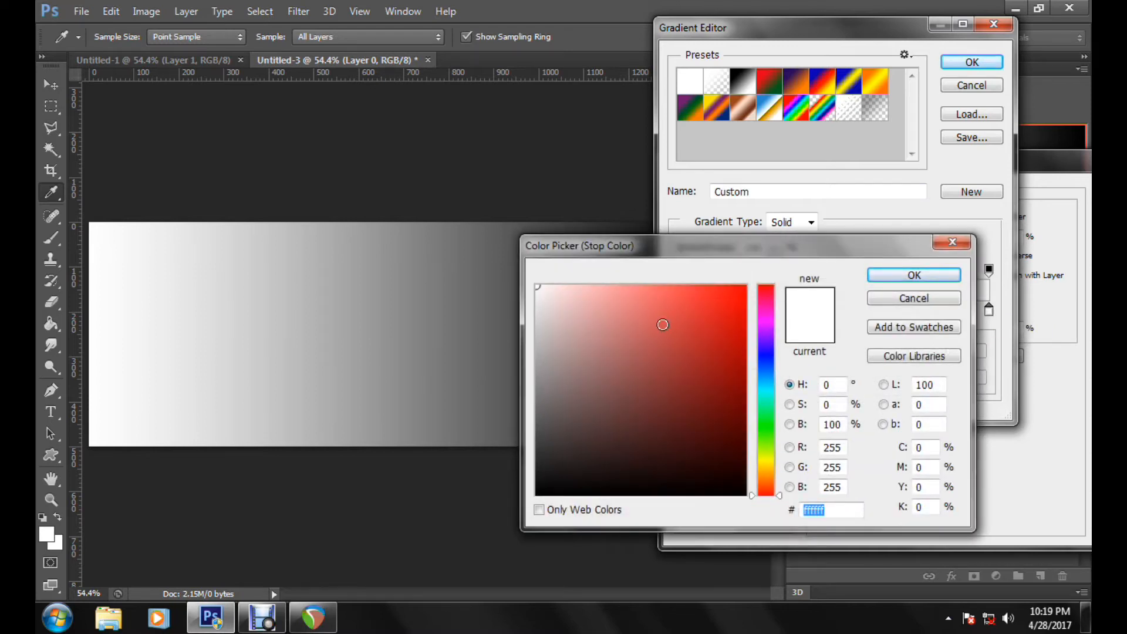
left_click(763, 366)
left_click_drag(730, 334, 834, 223)
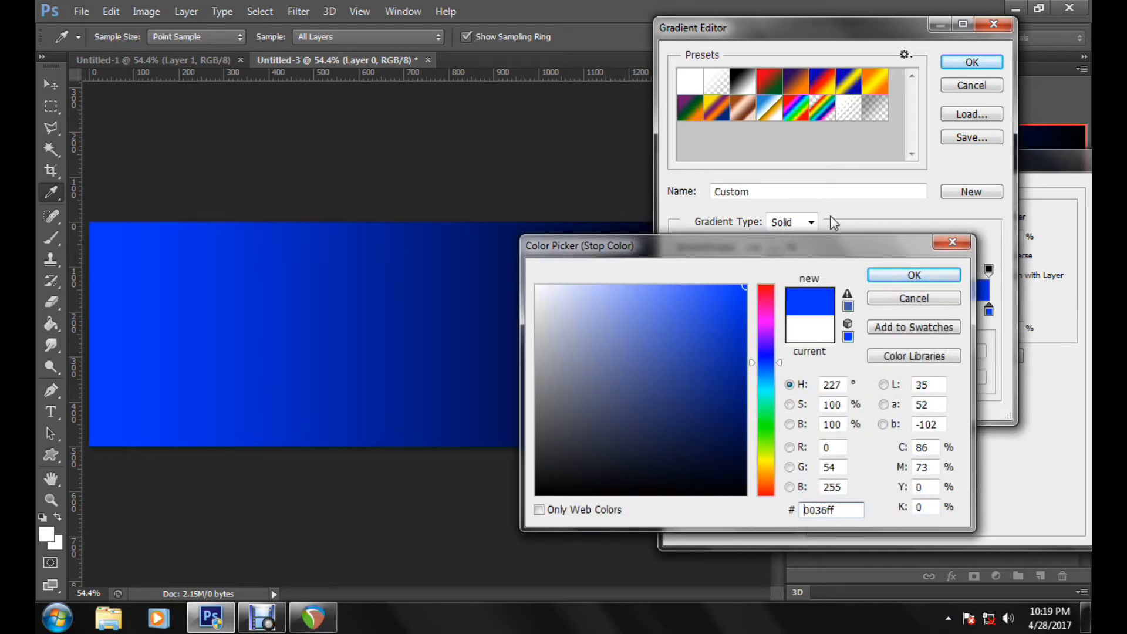
left_click(784, 376)
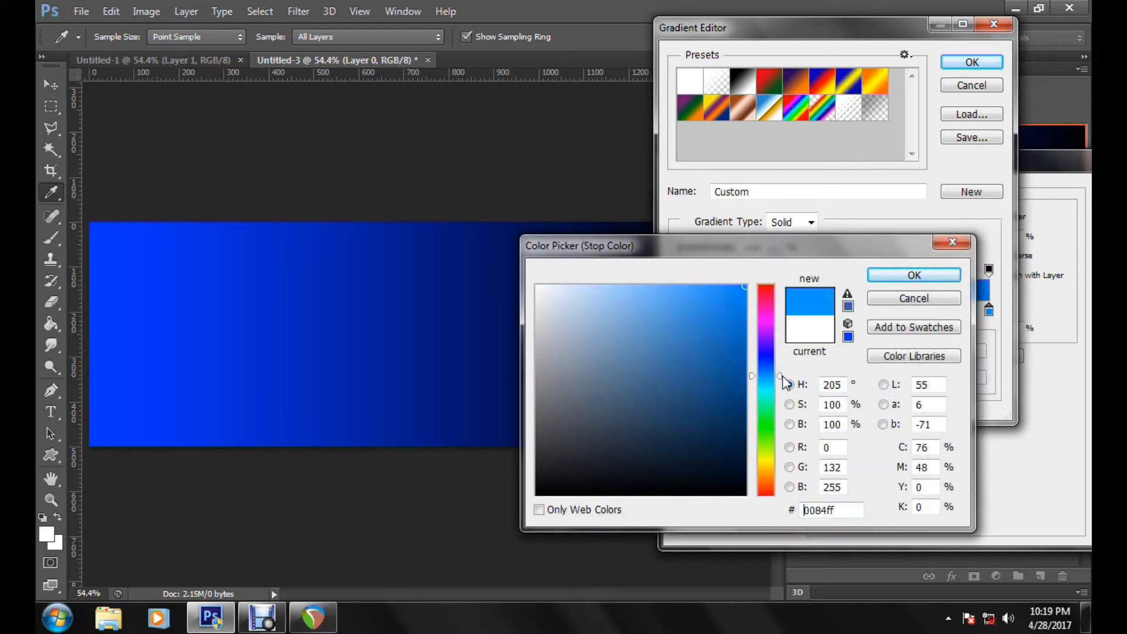
mouse_move(783, 378)
left_mouse_down()
mouse_move(781, 393)
mouse_move(780, 381)
left_mouse_up()
left_click(943, 275)
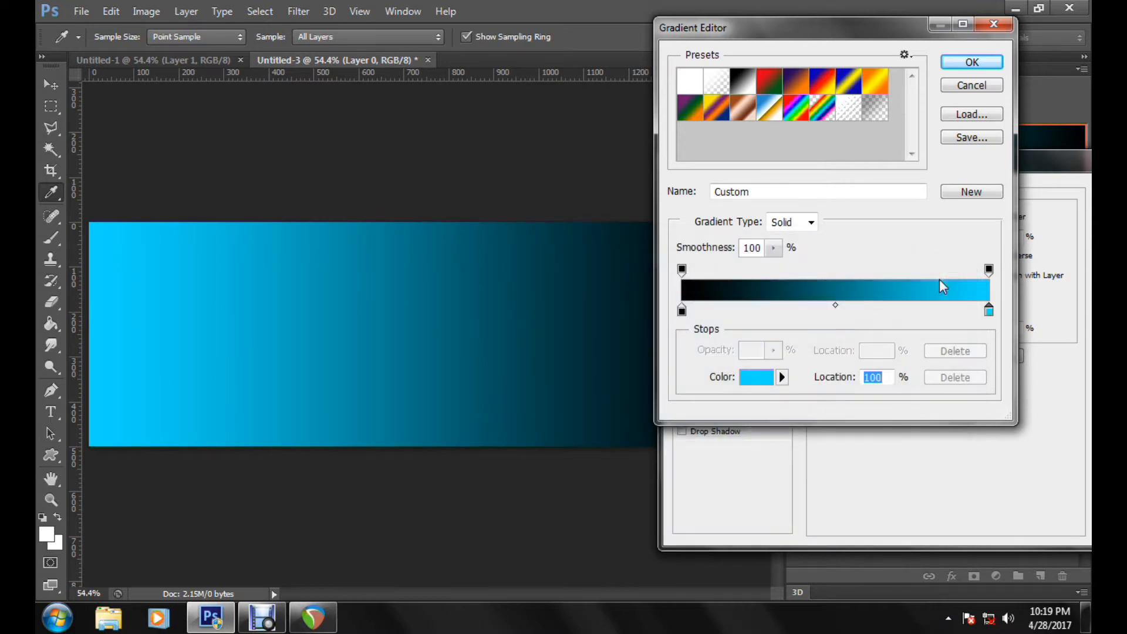
left_click(971, 63)
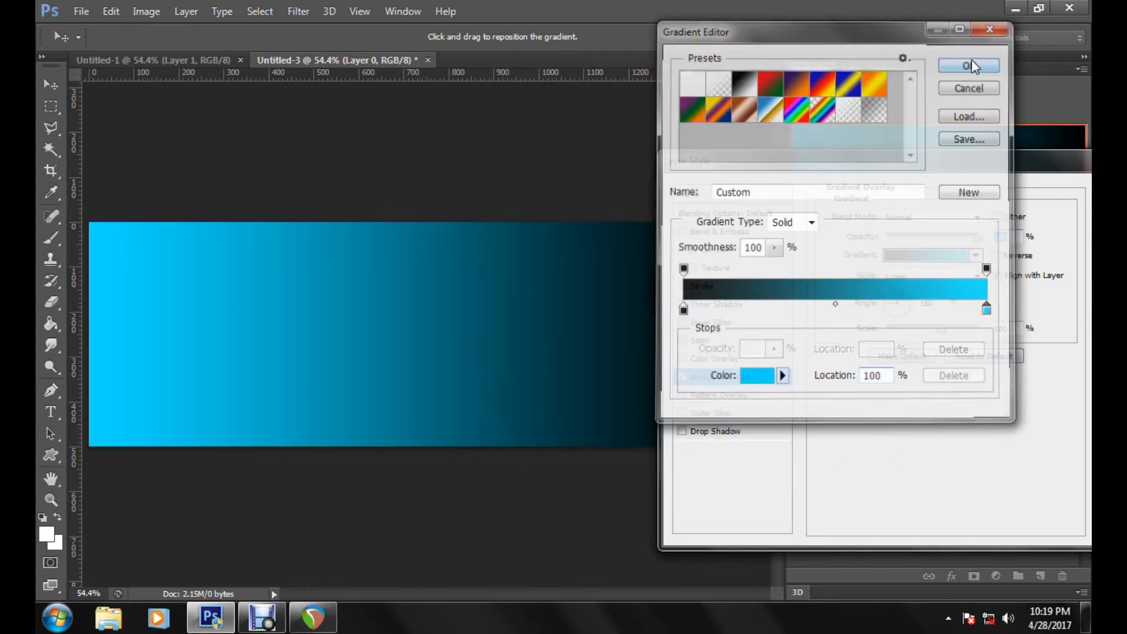
Step: Move the black color stop of the overlay gradient to a location of 12%
left_click_drag(690, 165, 605, 185)
left_click_drag(680, 171, 839, 169)
left_click(968, 266)
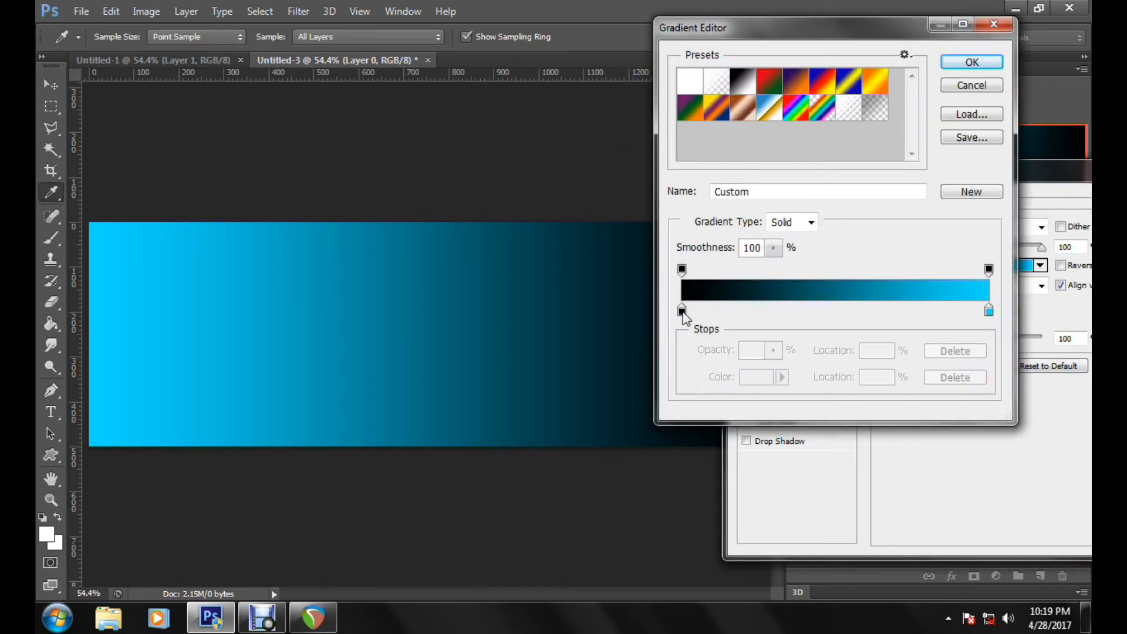
left_click_drag(703, 37, 866, 92)
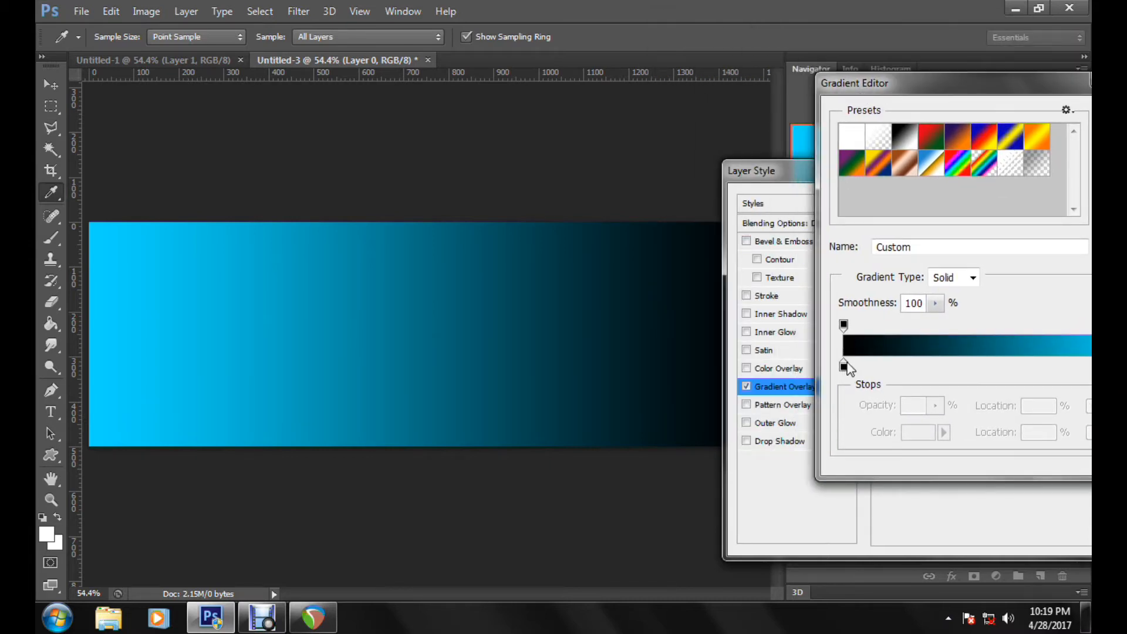
left_click_drag(838, 97, 692, 96)
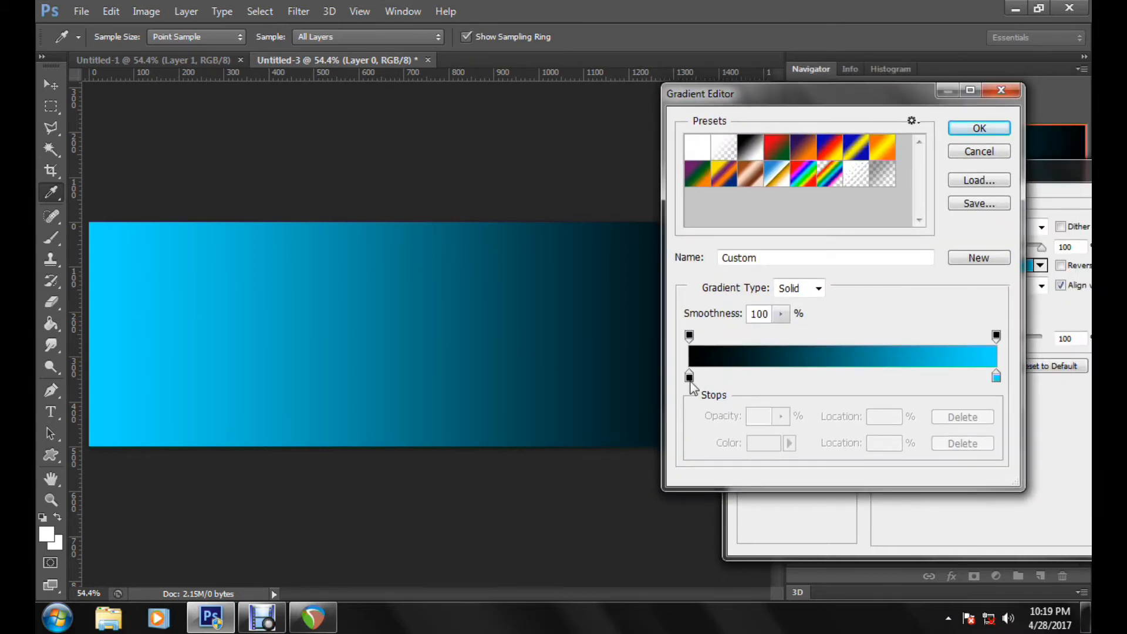
left_click_drag(691, 379, 709, 382)
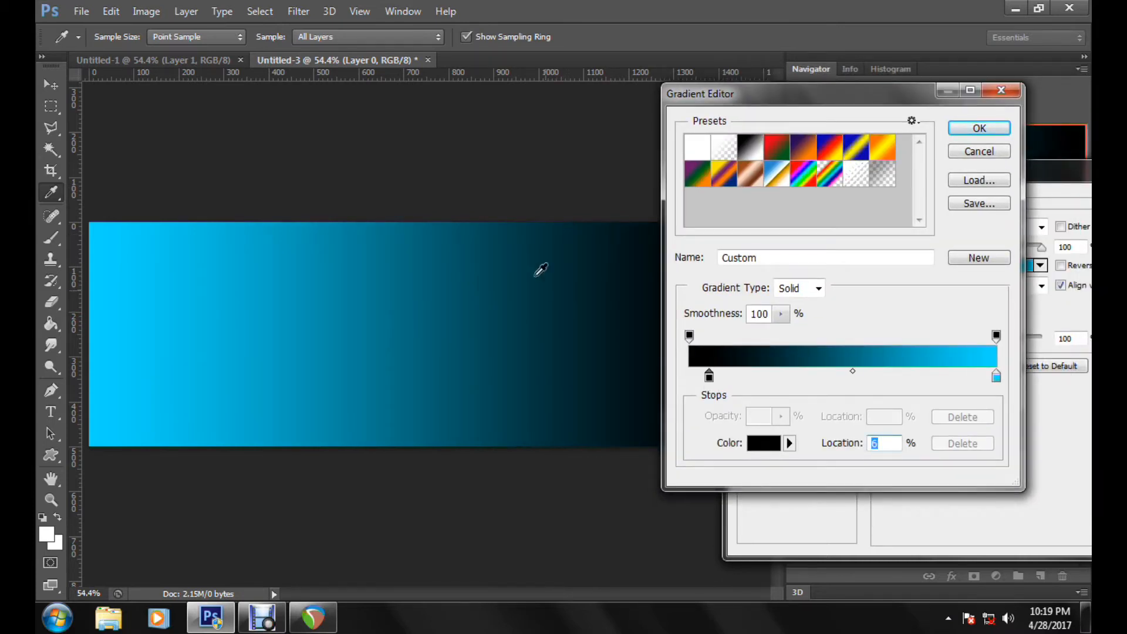
left_click_drag(711, 107, 798, 103)
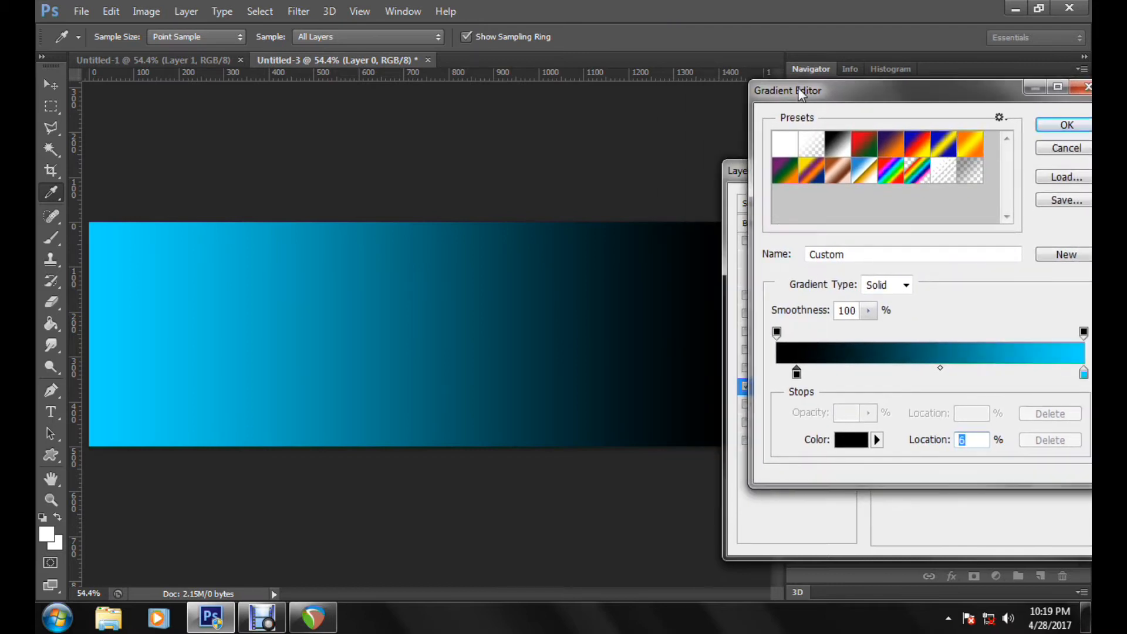
left_click_drag(798, 380, 815, 379)
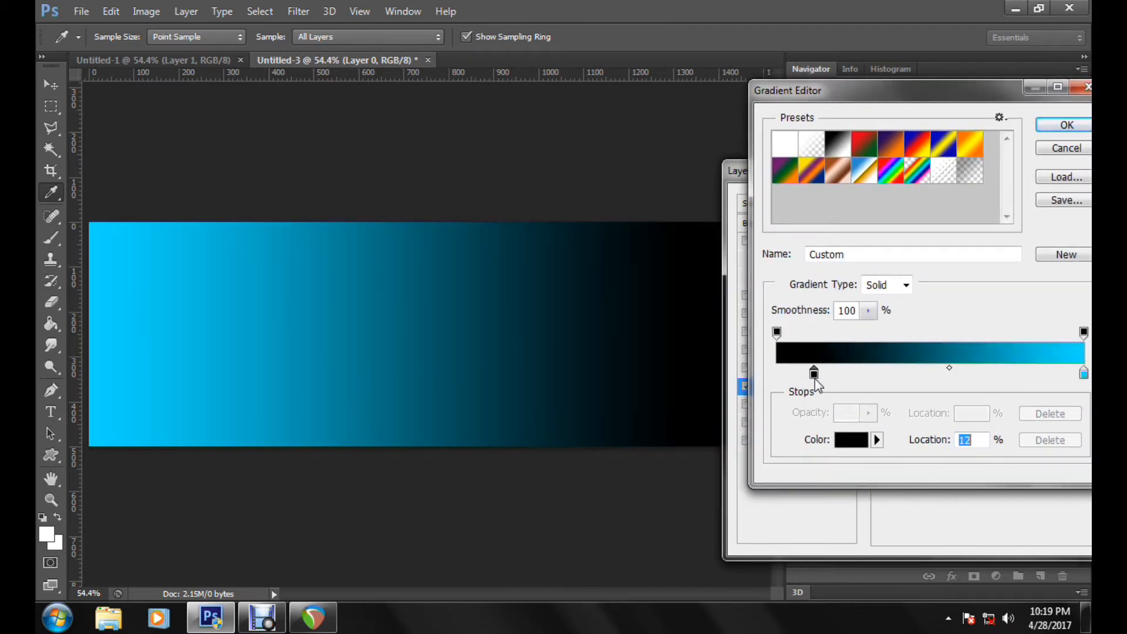
left_click_drag(850, 101, 686, 136)
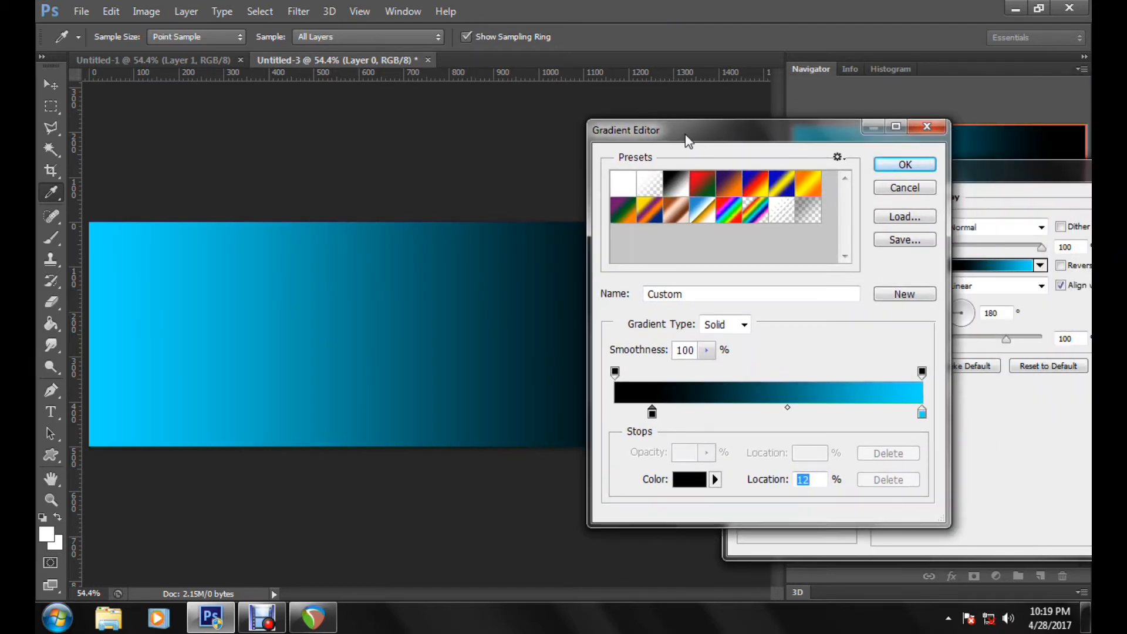
left_click(877, 161)
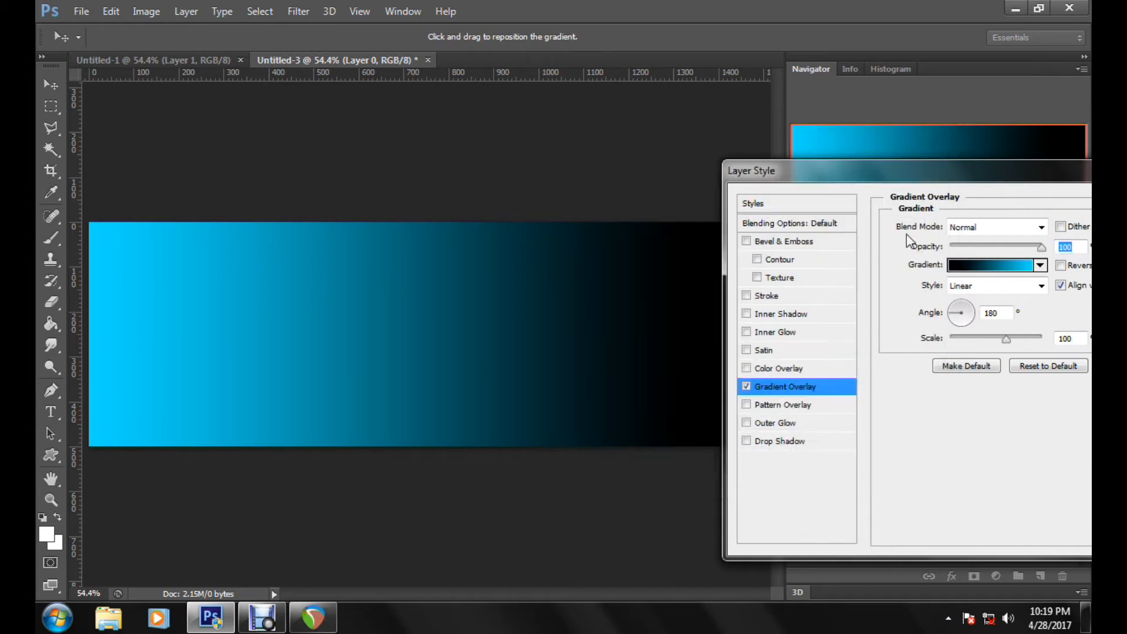
Step: Try reversing the direction of the Gradient Overlay and switch the reversal back off
left_click_drag(884, 170, 833, 151)
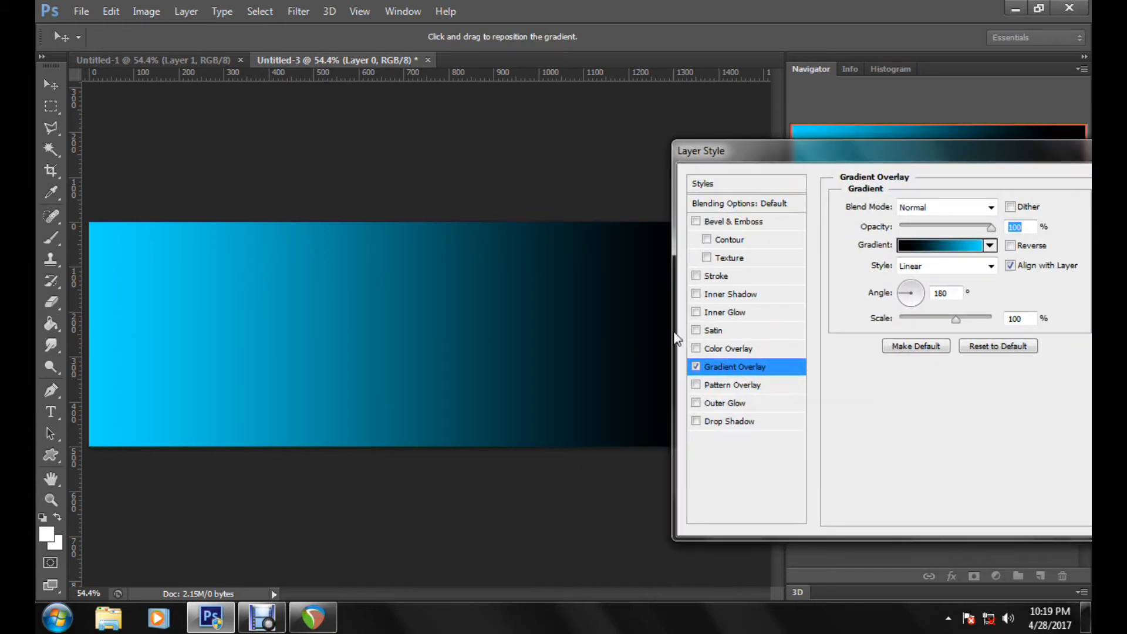
left_click(1018, 248)
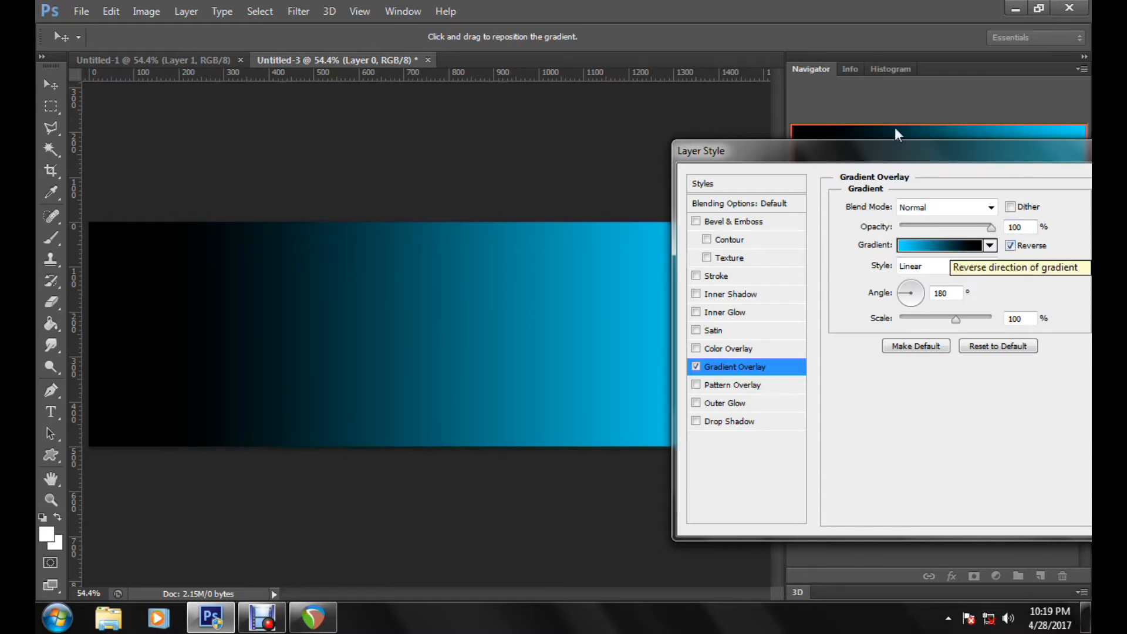
left_click(1011, 247)
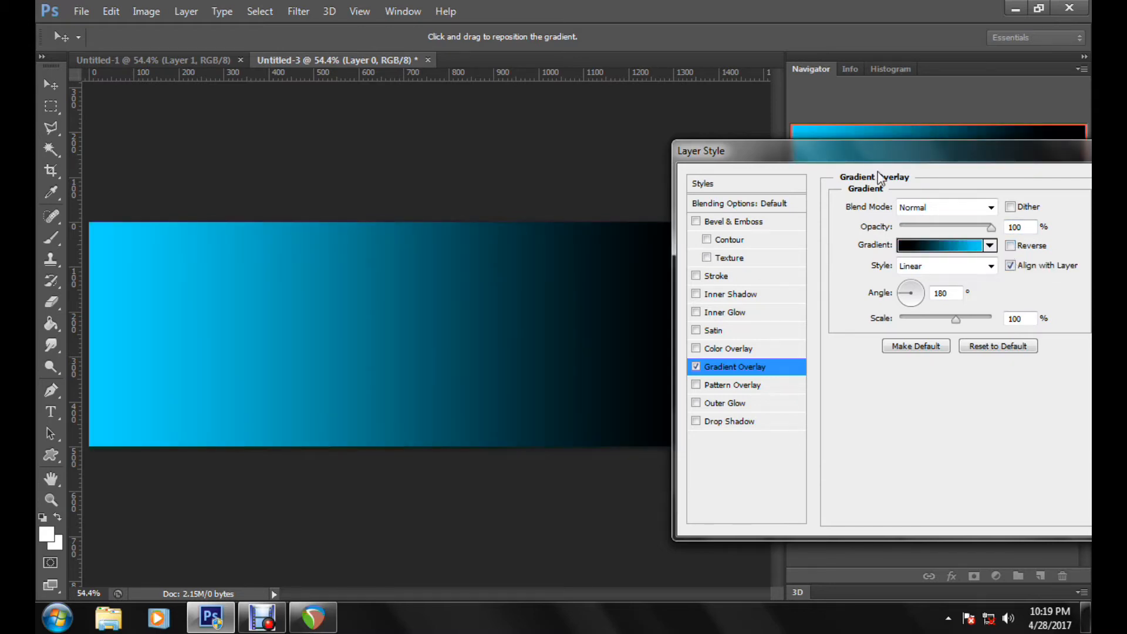
Step: Apply the Gradient Overlay settings and add a new empty layer above the gradient layer
left_click_drag(867, 156, 582, 120)
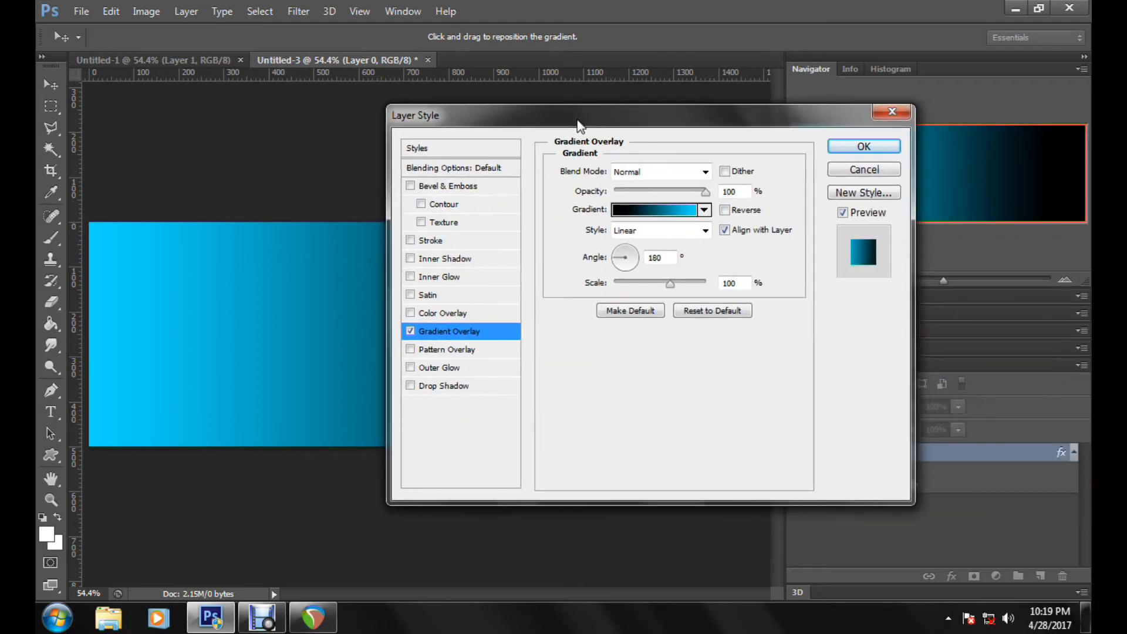
left_click(862, 148)
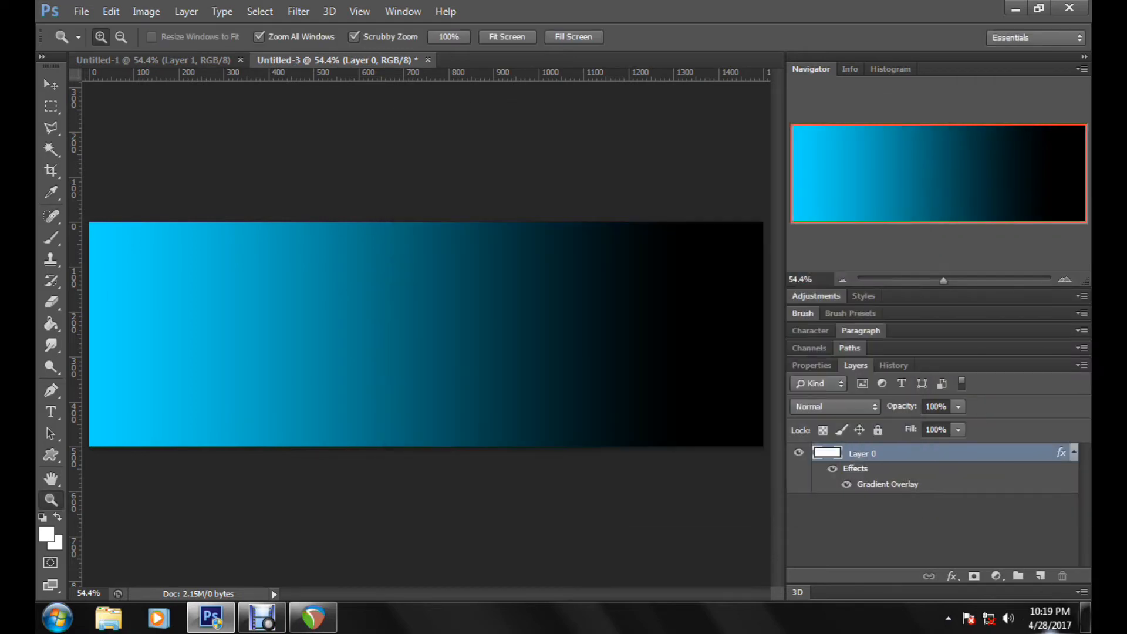
left_click(1043, 580)
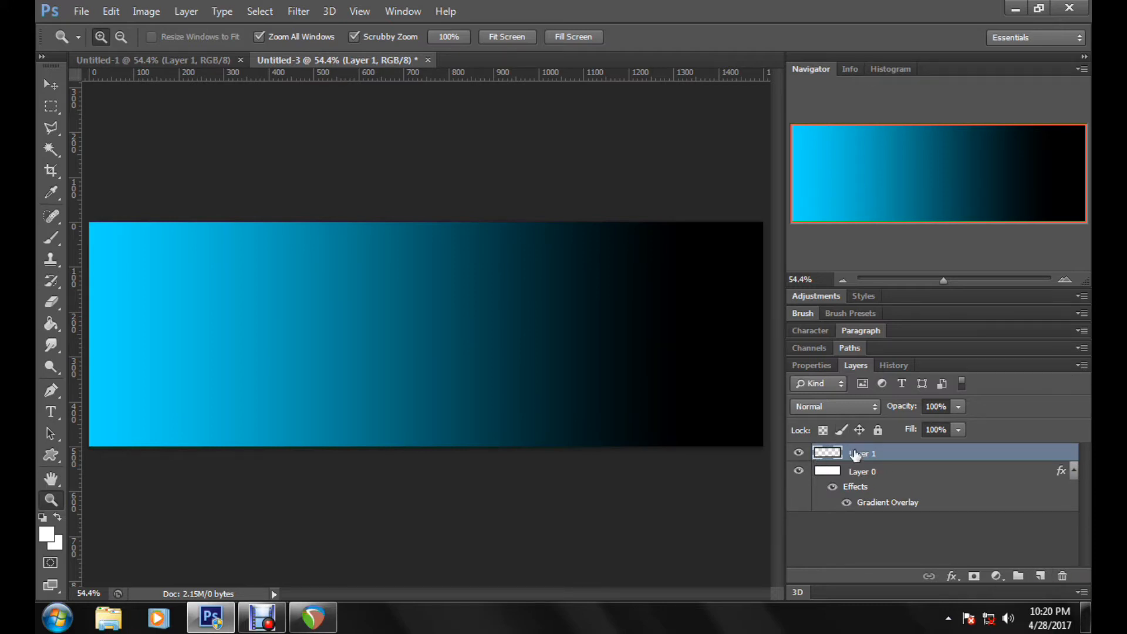
Step: Add the white text "Twitter Banner" in 72 pt Fairfax Station NF near the middle of the canvas
left_click(51, 412)
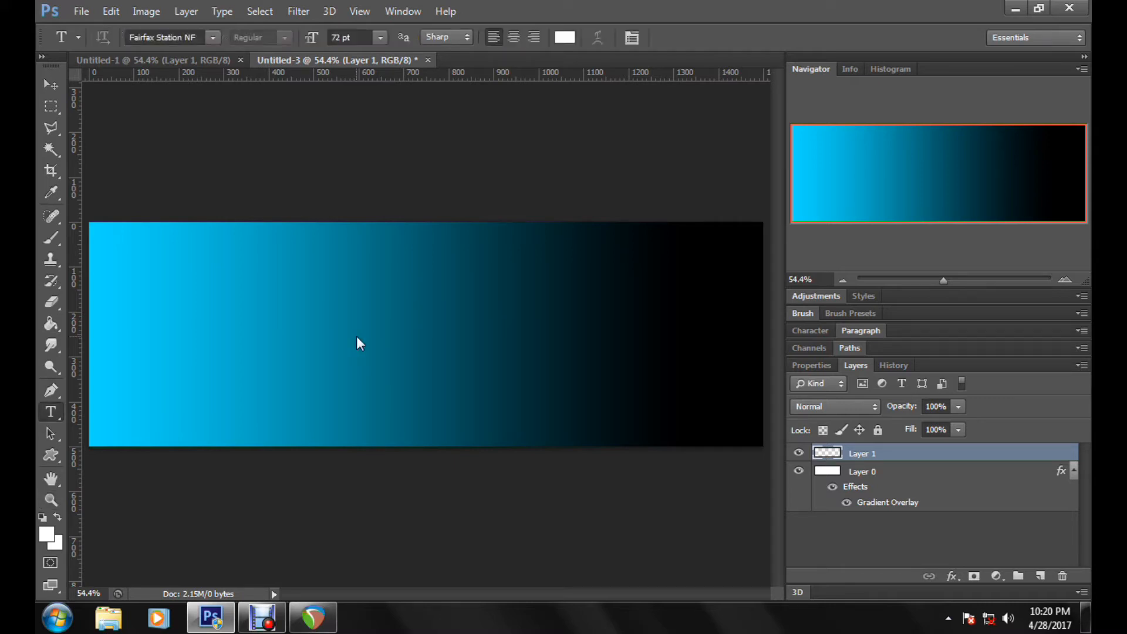
left_click(357, 337)
type("T")
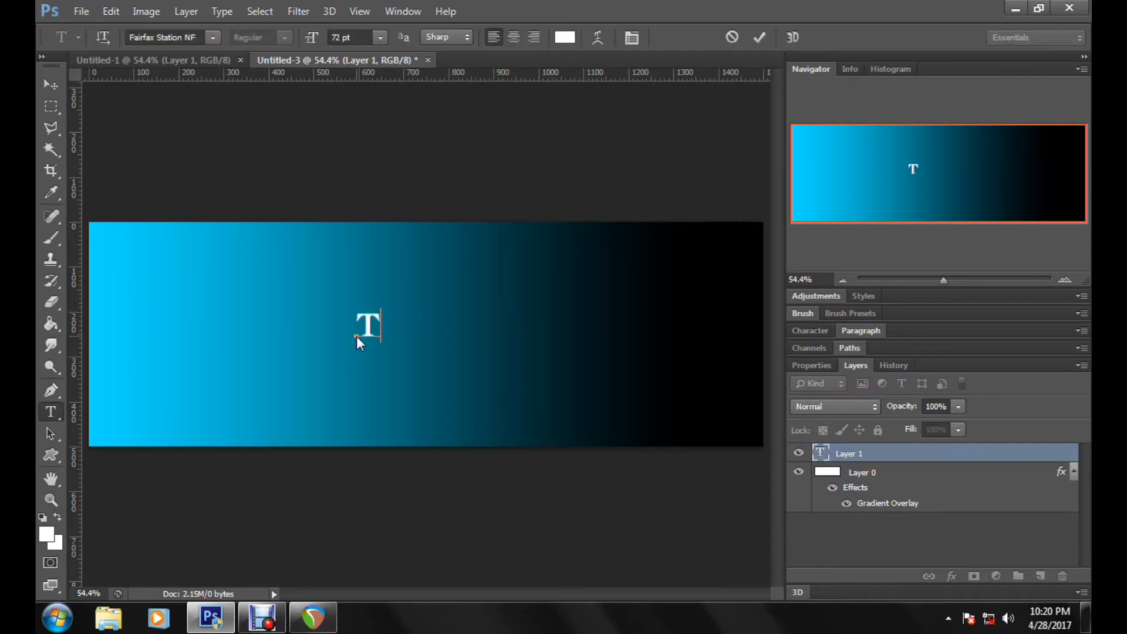
type("witt")
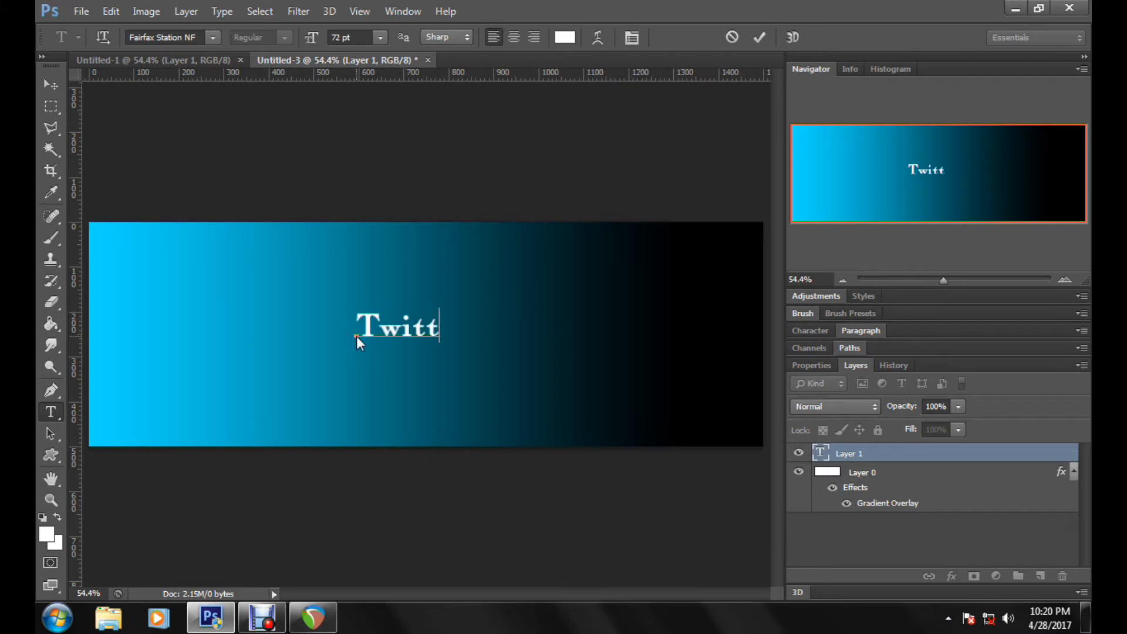
type("er Bann")
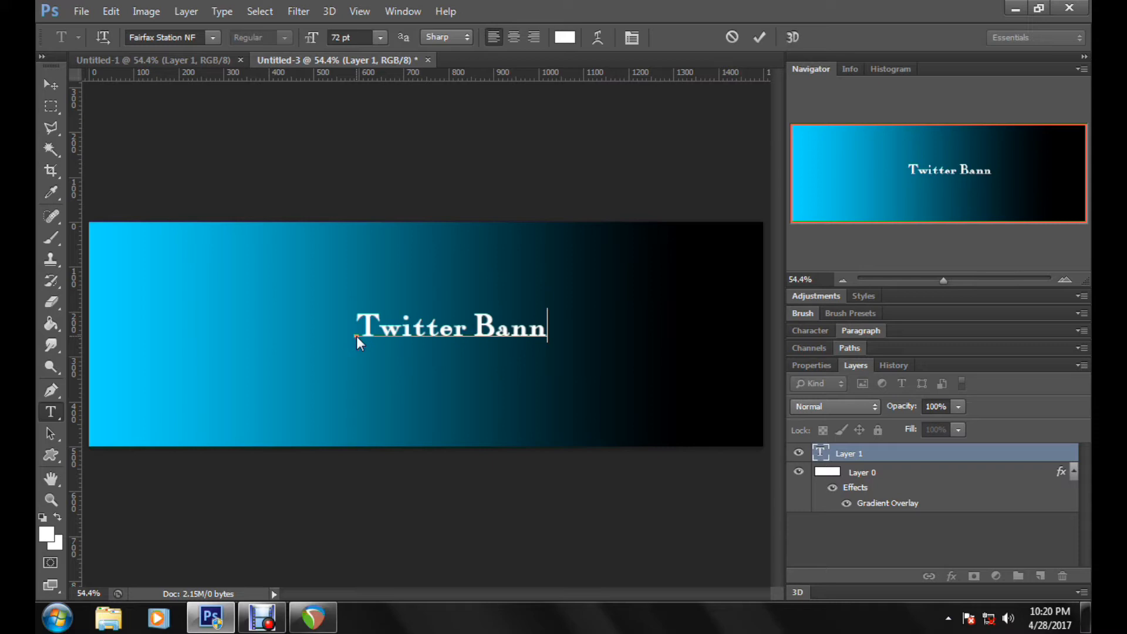
type("er")
left_click(760, 37)
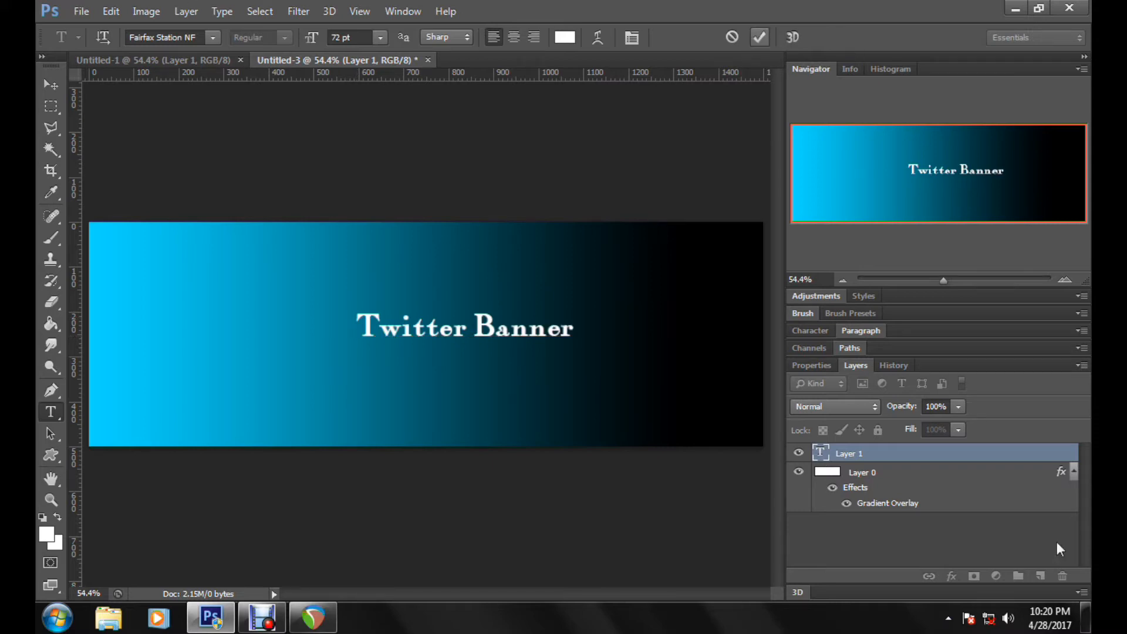
Step: Apply a black (000000) Color Overlay to the Twitter Banner text layer, leaving its Gradient Overlay off
left_click(976, 458)
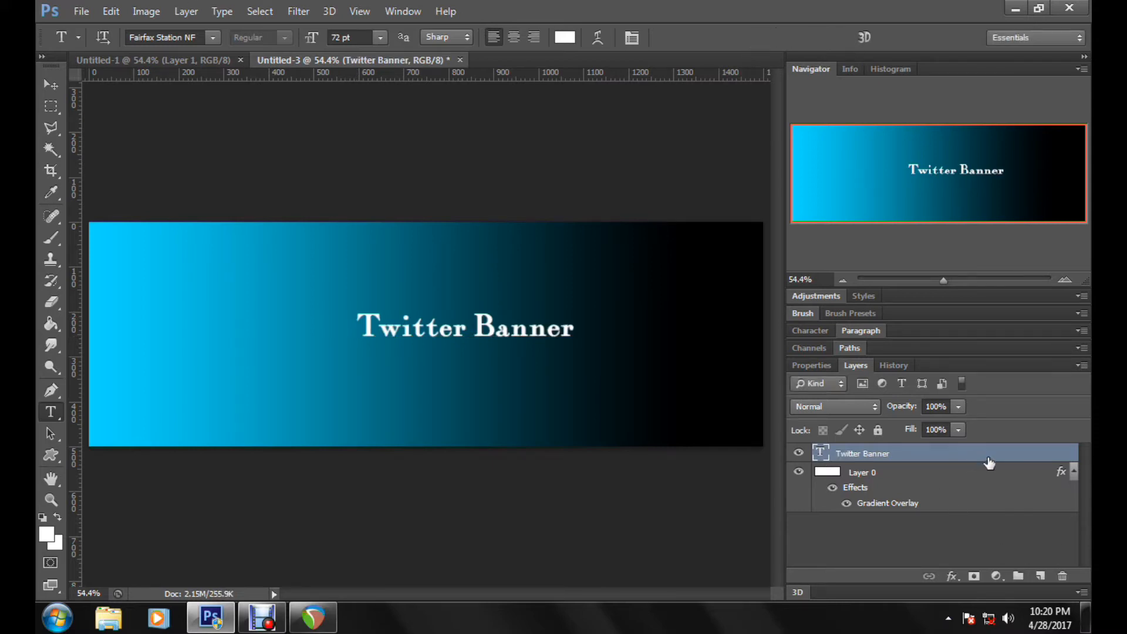
double_click(995, 463)
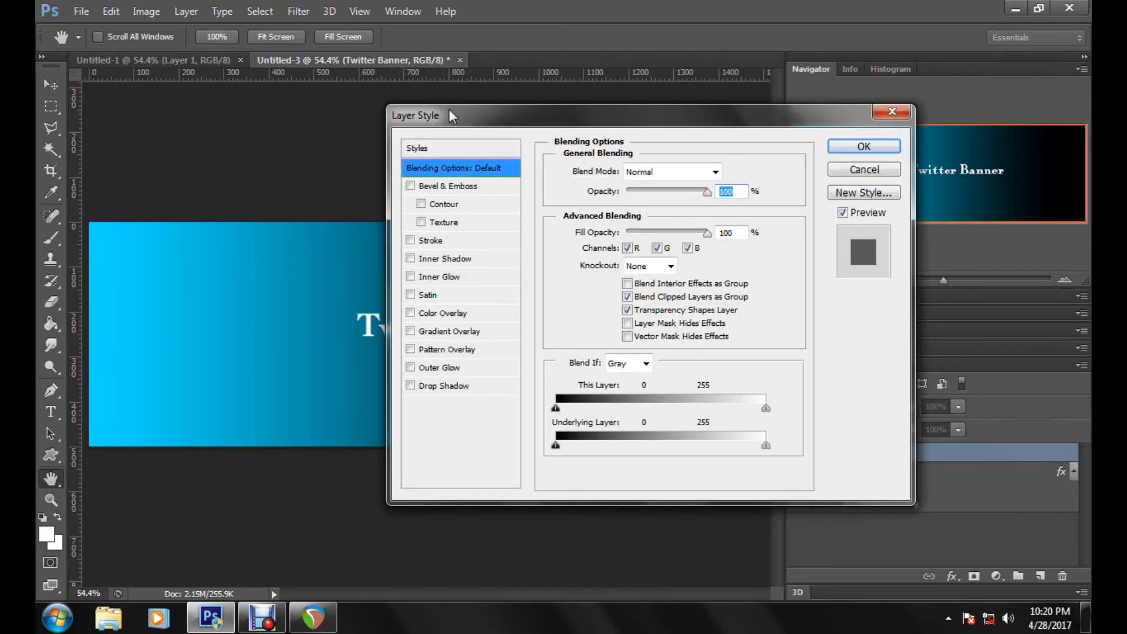
left_click_drag(449, 109, 708, 155)
left_click(670, 354)
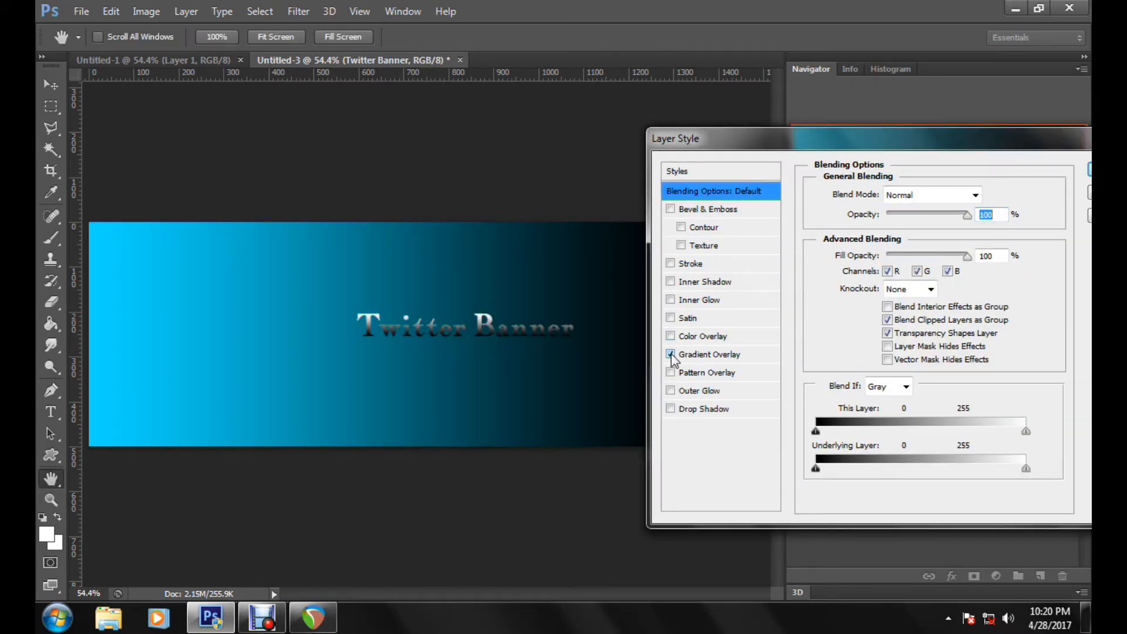
left_click(670, 354)
left_click(671, 336)
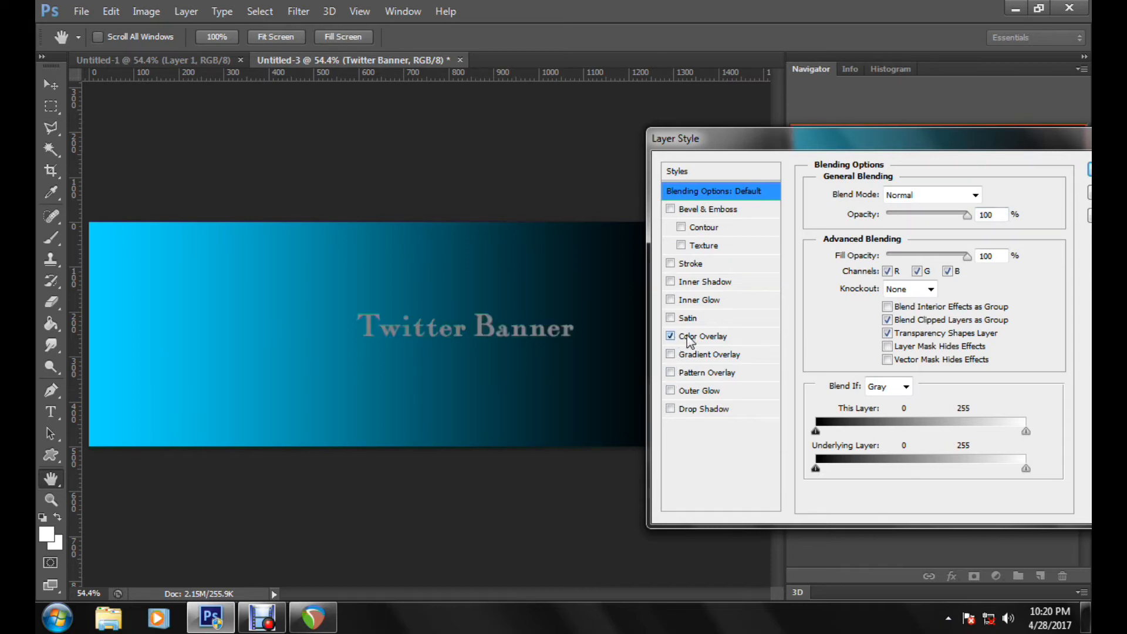
left_click(688, 335)
left_click(994, 193)
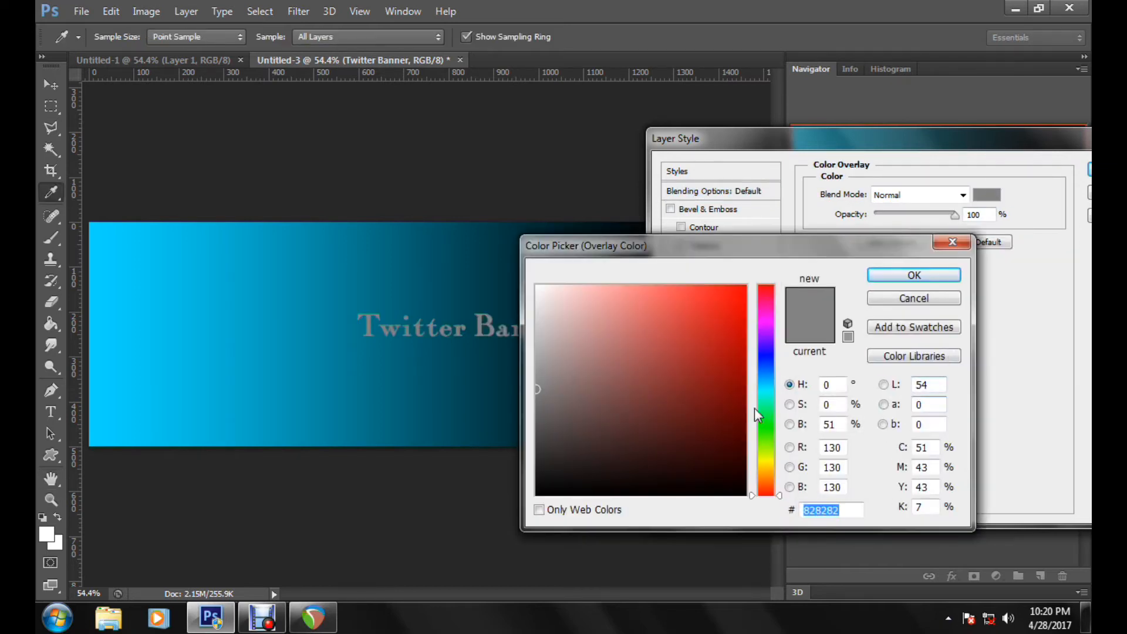
left_click(746, 495)
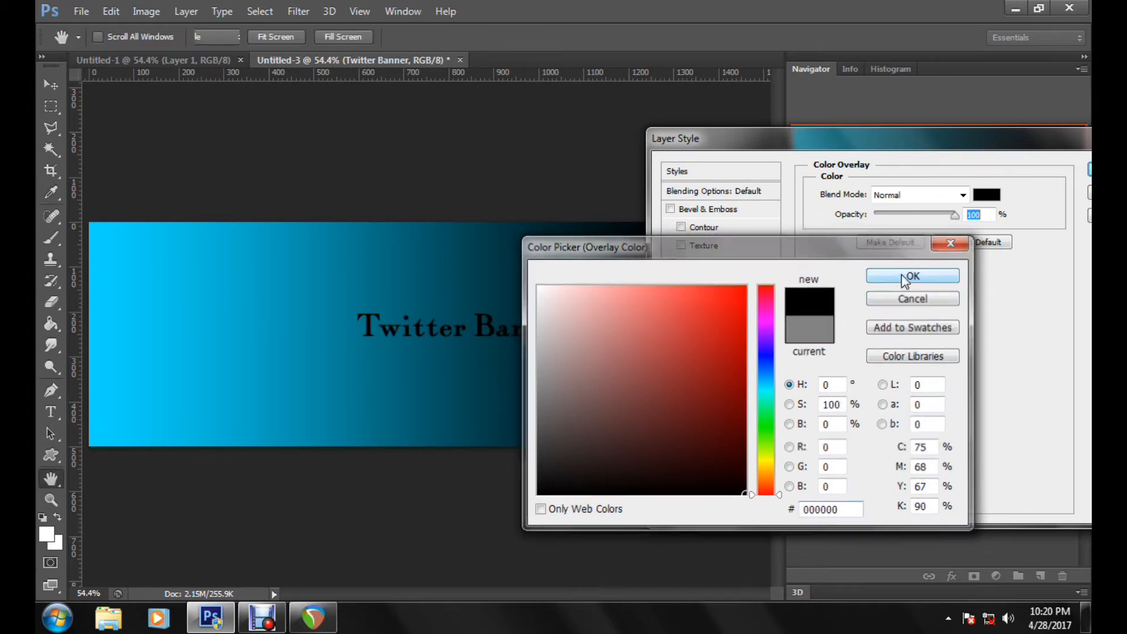
left_click(907, 276)
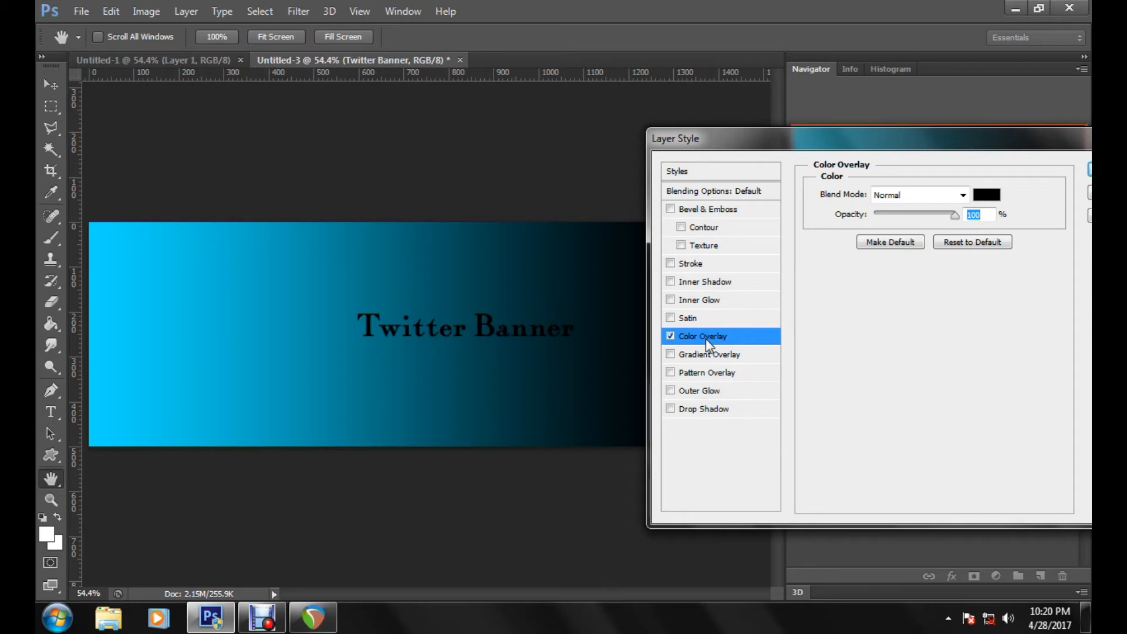
Step: Try other shades for the text's Color Overlay and return it to black
left_click(985, 195)
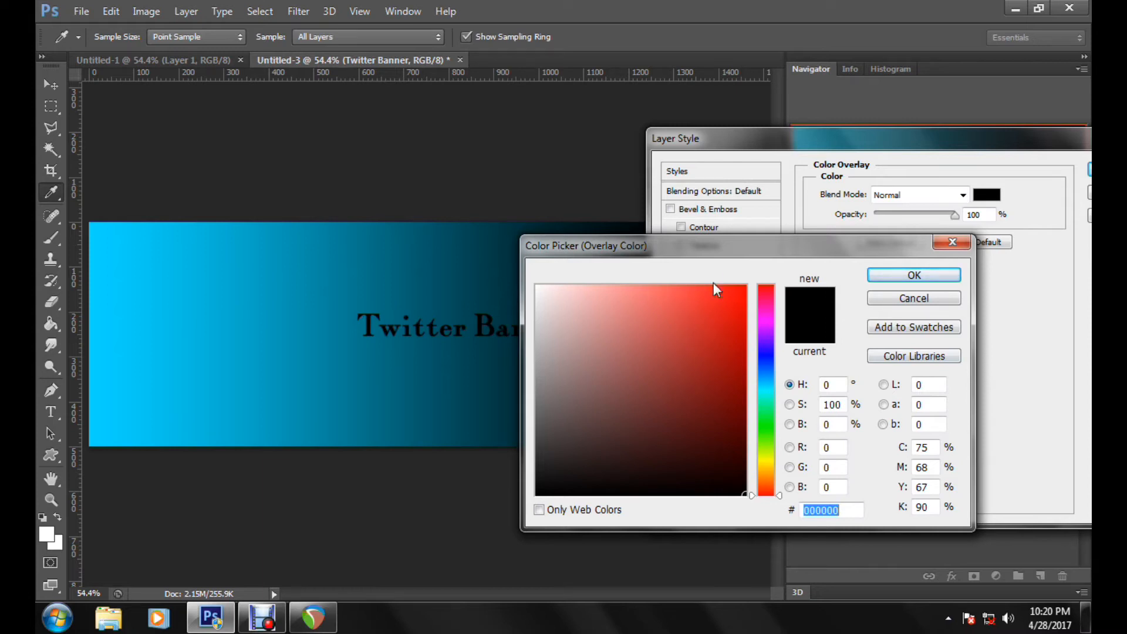
left_click(741, 287)
left_click_drag(724, 350, 779, 538)
left_click(871, 275)
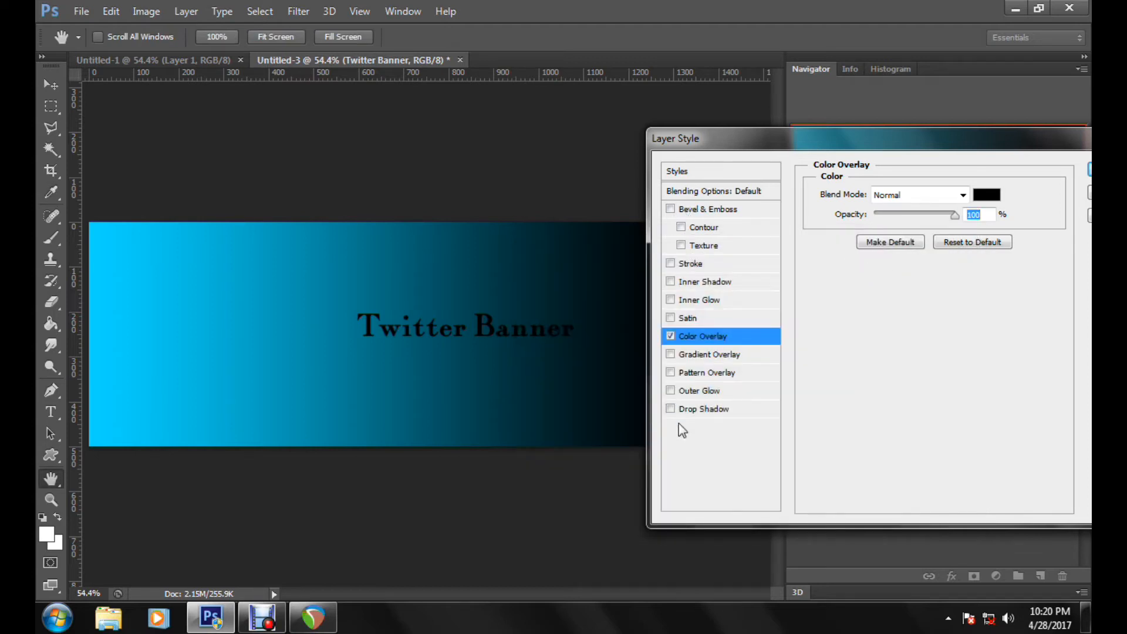
Step: Add a Stroke effect to the Twitter Banner text and set its color to white (ffffff)
left_click(695, 266)
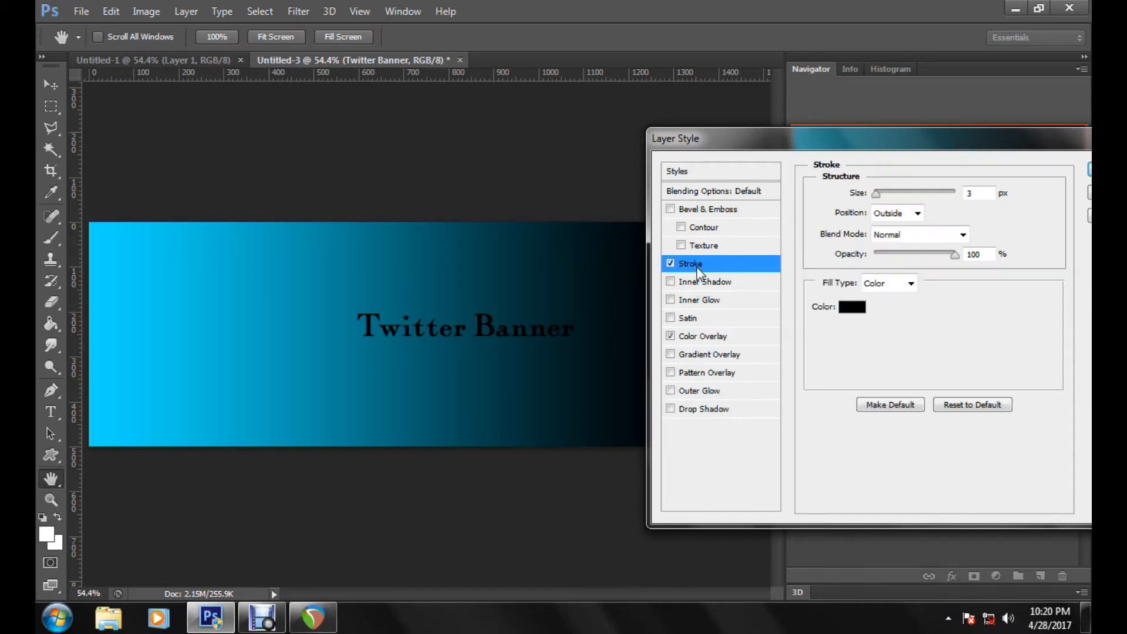
left_click(852, 306)
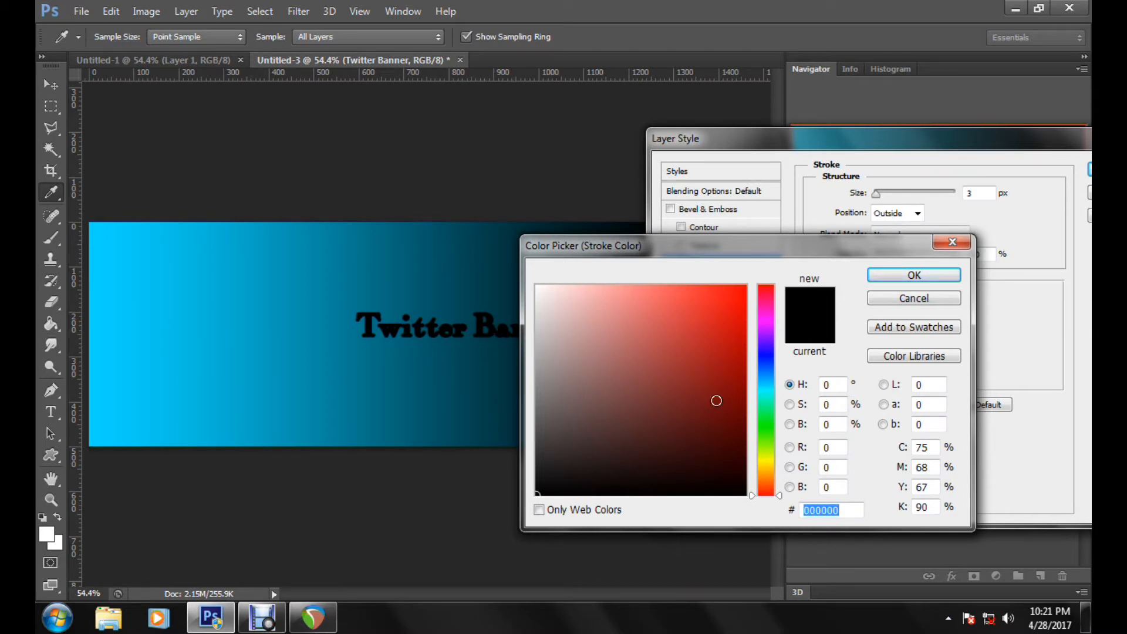
left_click_drag(716, 401, 428, 143)
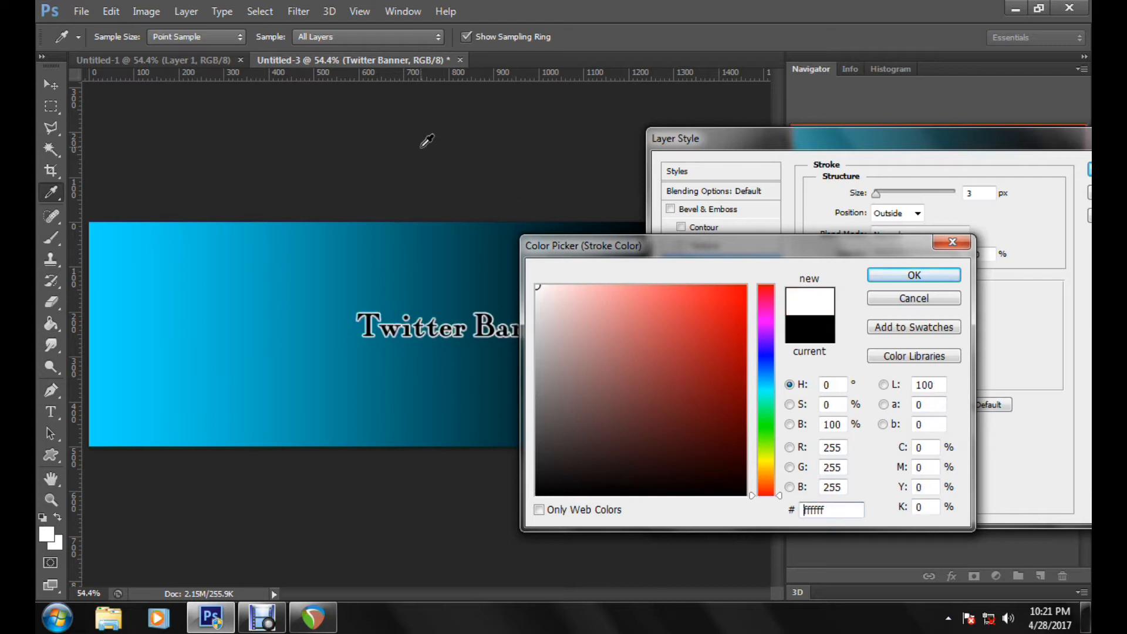
left_click_drag(599, 257, 455, 413)
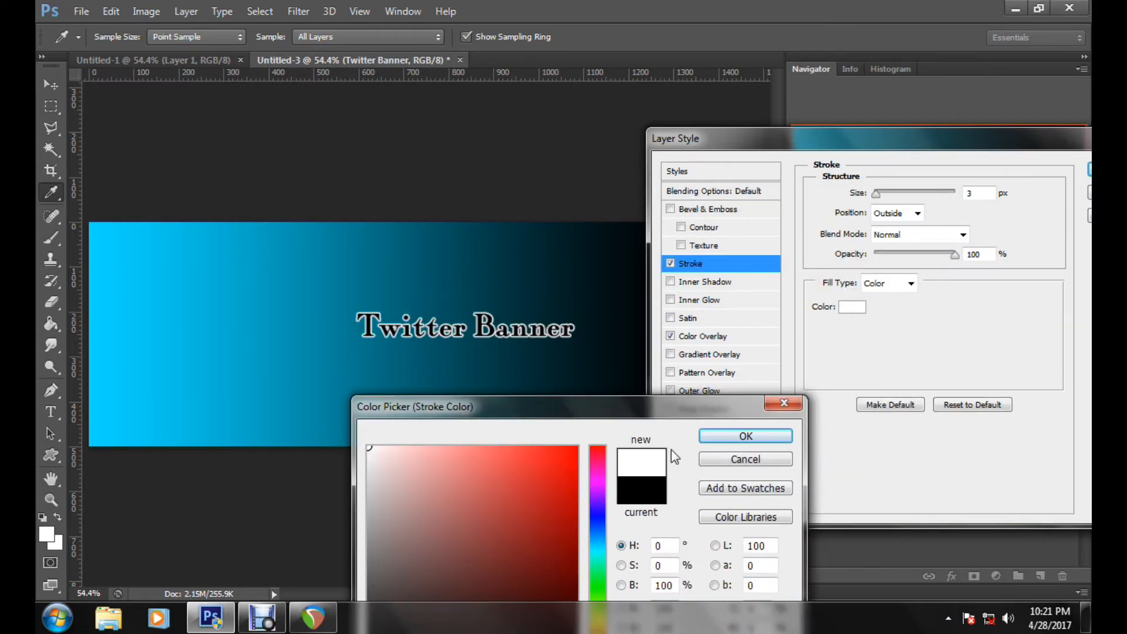
left_click(754, 433)
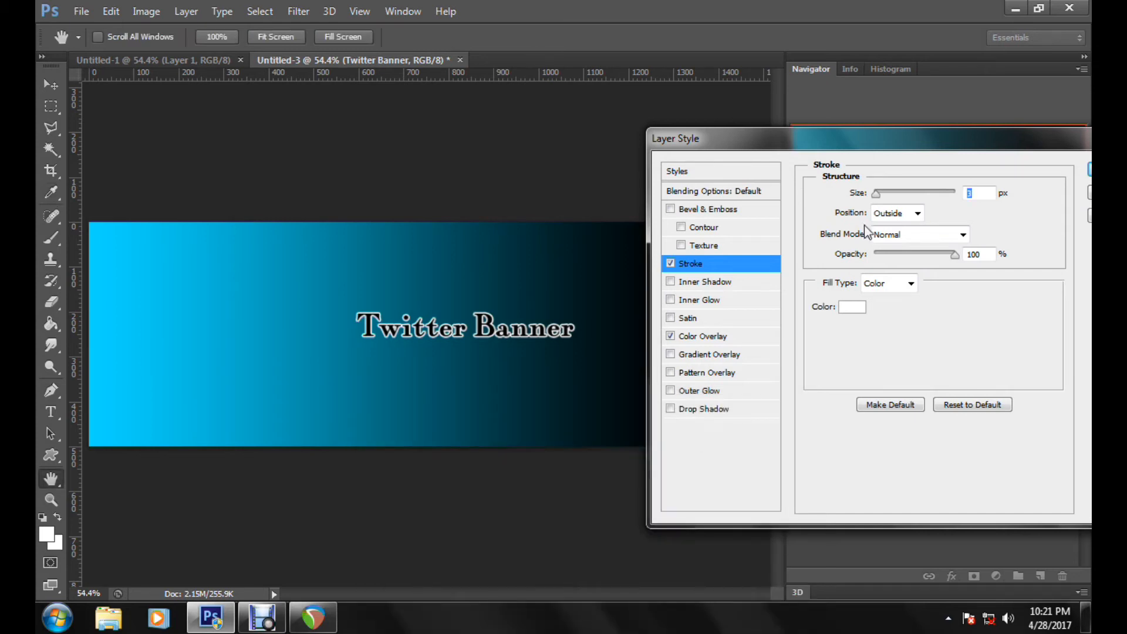
Step: Set the size of the text's white stroke to 2 px
mouse_move(874, 195)
left_mouse_down()
mouse_move(915, 192)
mouse_move(877, 202)
left_mouse_up()
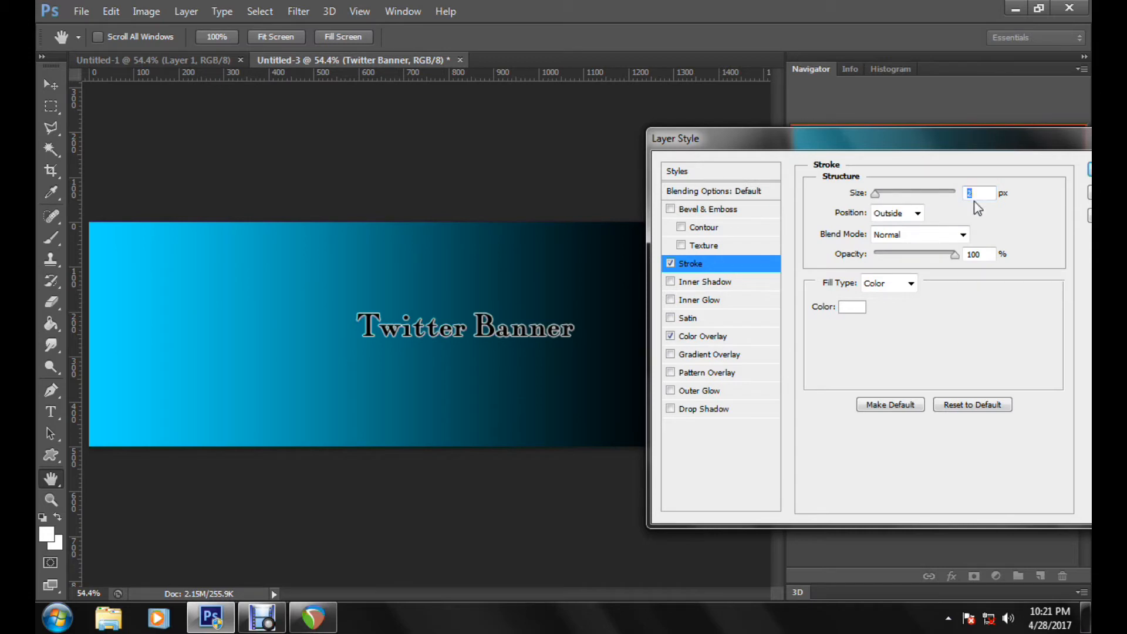
scroll(976, 193, "up", 1)
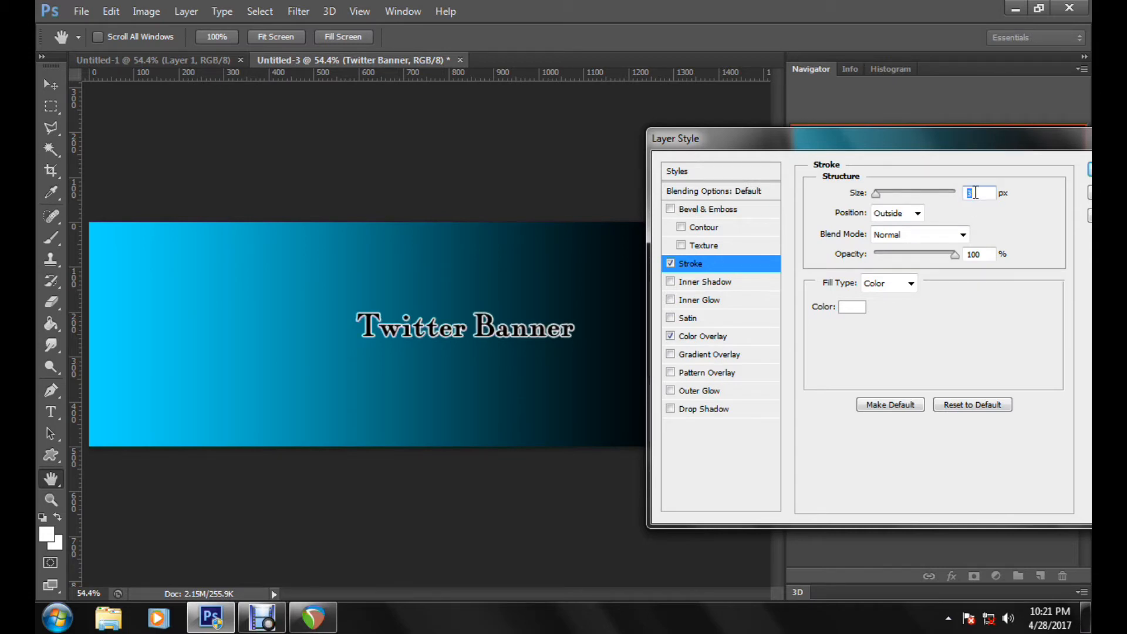
scroll(976, 192, "down", 1)
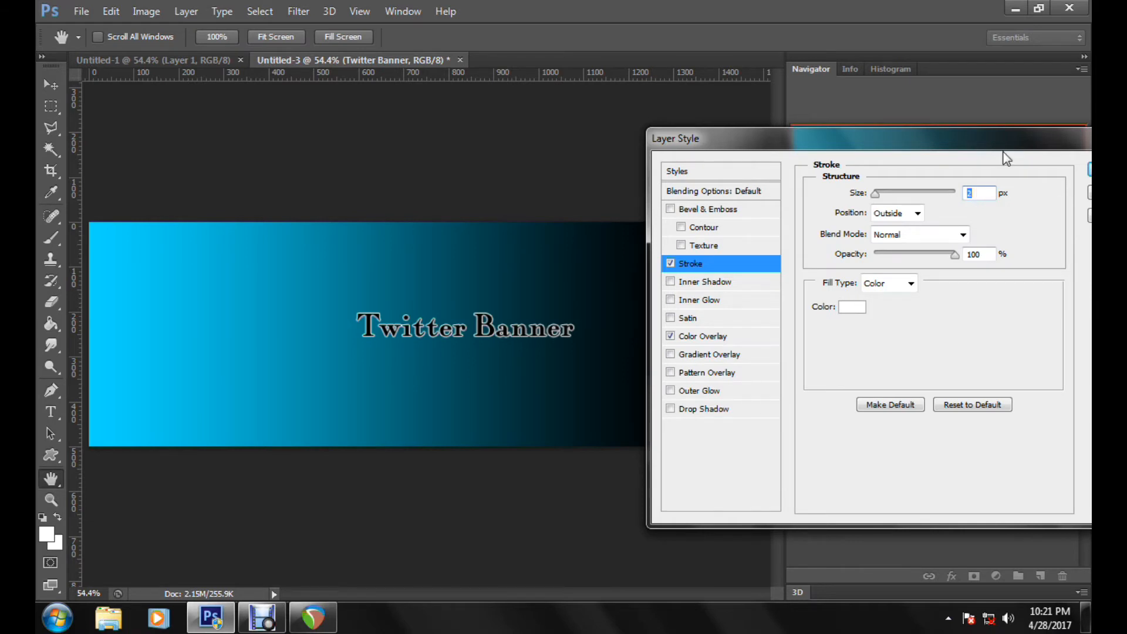
Step: Try the Center position for the text's stroke, return it to Outside and apply the layer style
left_click_drag(995, 137, 948, 138)
left_click(853, 213)
left_click(846, 230)
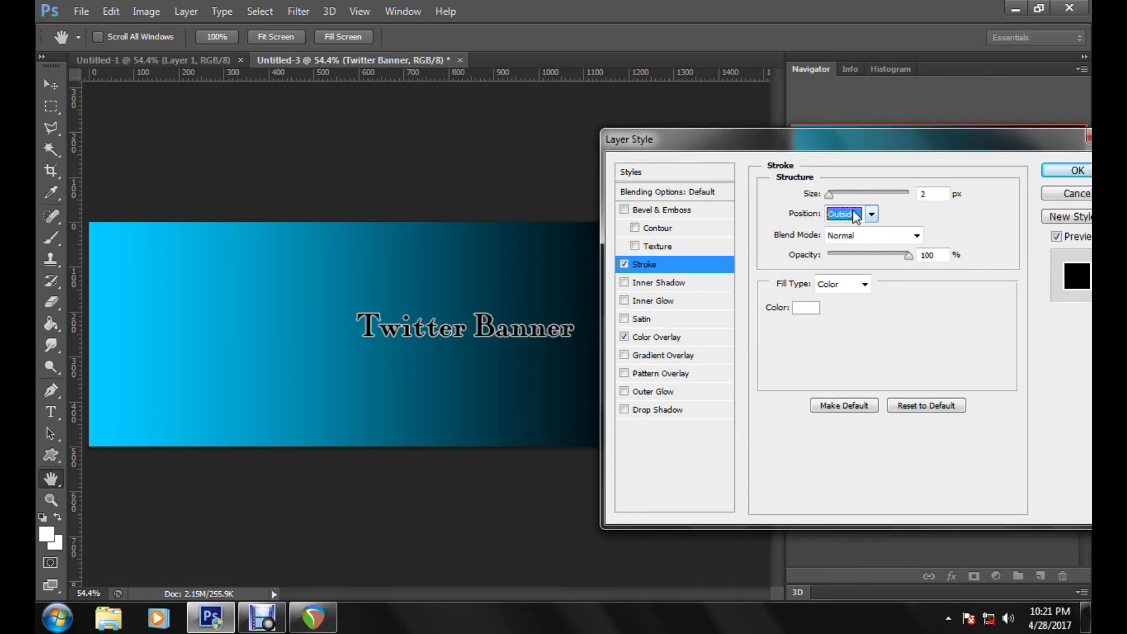
scroll(840, 214, "down", 1)
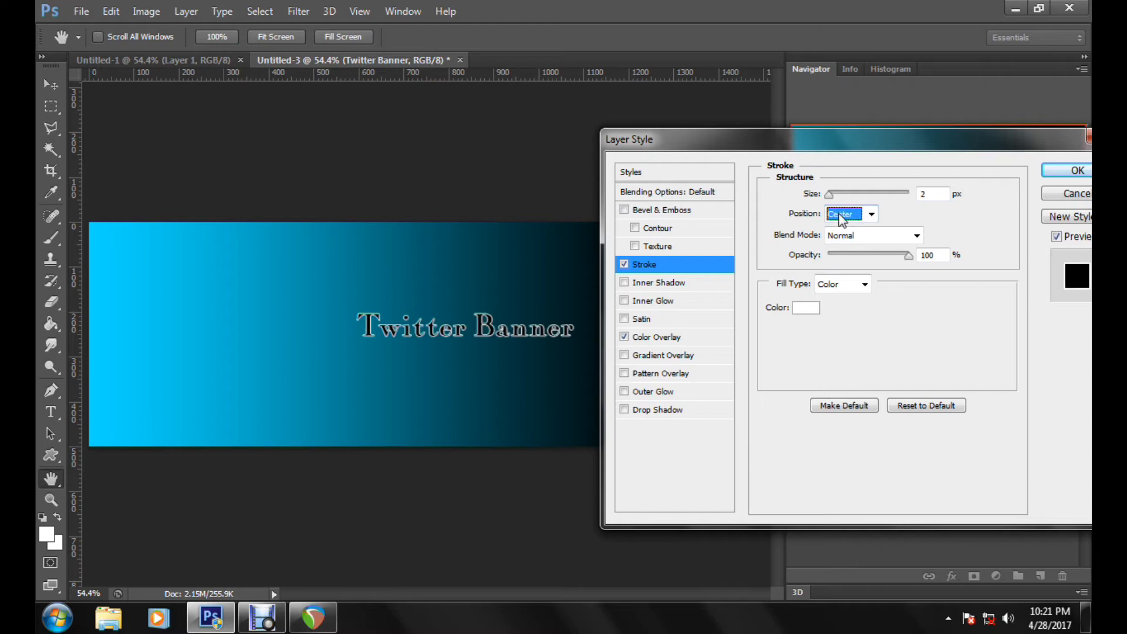
scroll(854, 224, "up", 2)
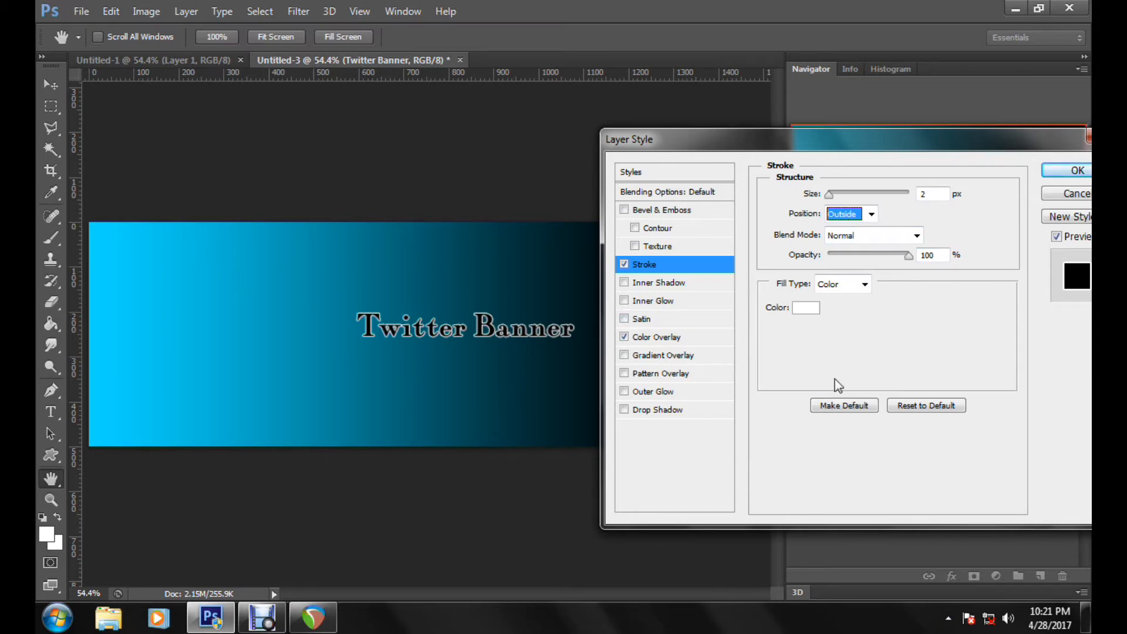
key("Escape")
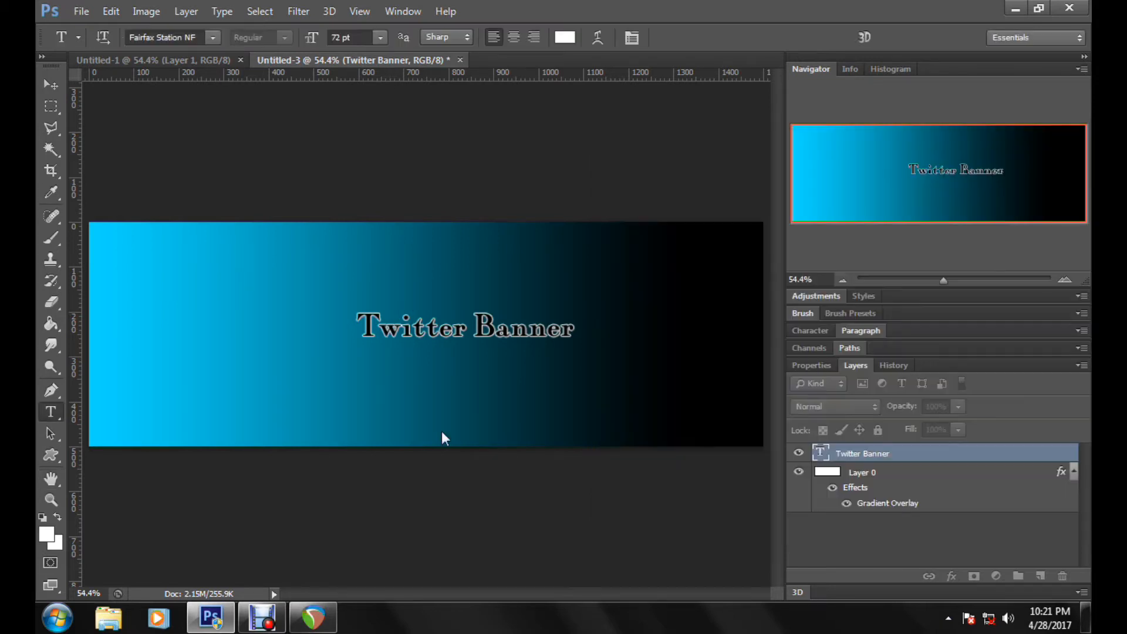
Step: Move the Twitter Banner text to the banner's upper-right corner and nudge it slightly inward from the edges
left_click(57, 86)
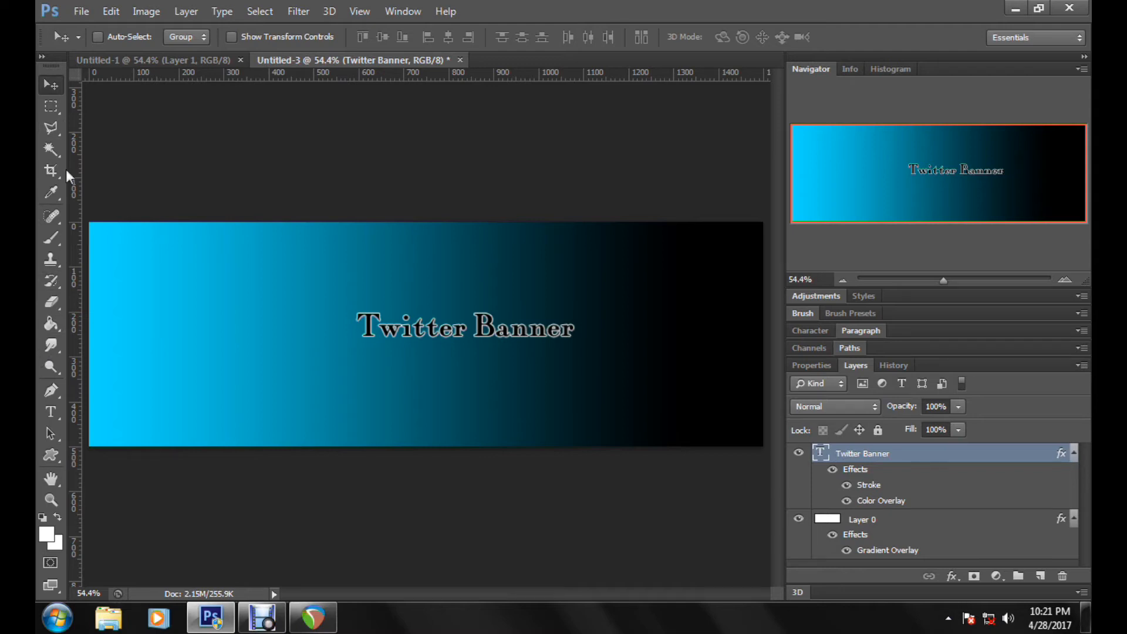
left_click_drag(468, 263, 560, 246)
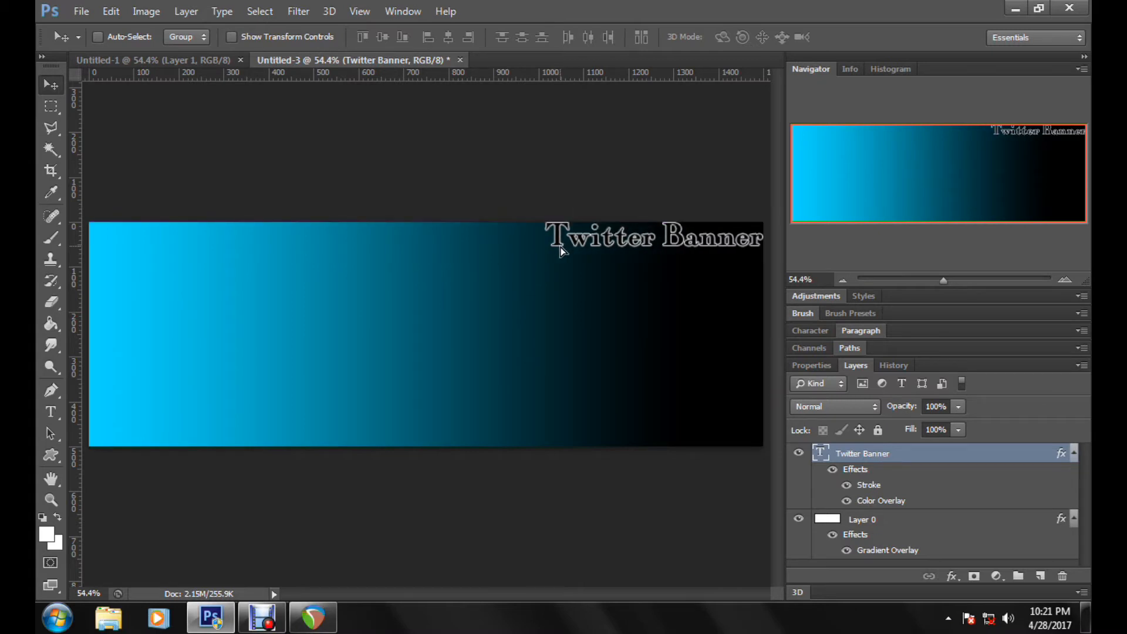
key("Down")
key("Down")
key("Left")
key("Left")
key("Left")
key("Left")
key("Left")
key("Left")
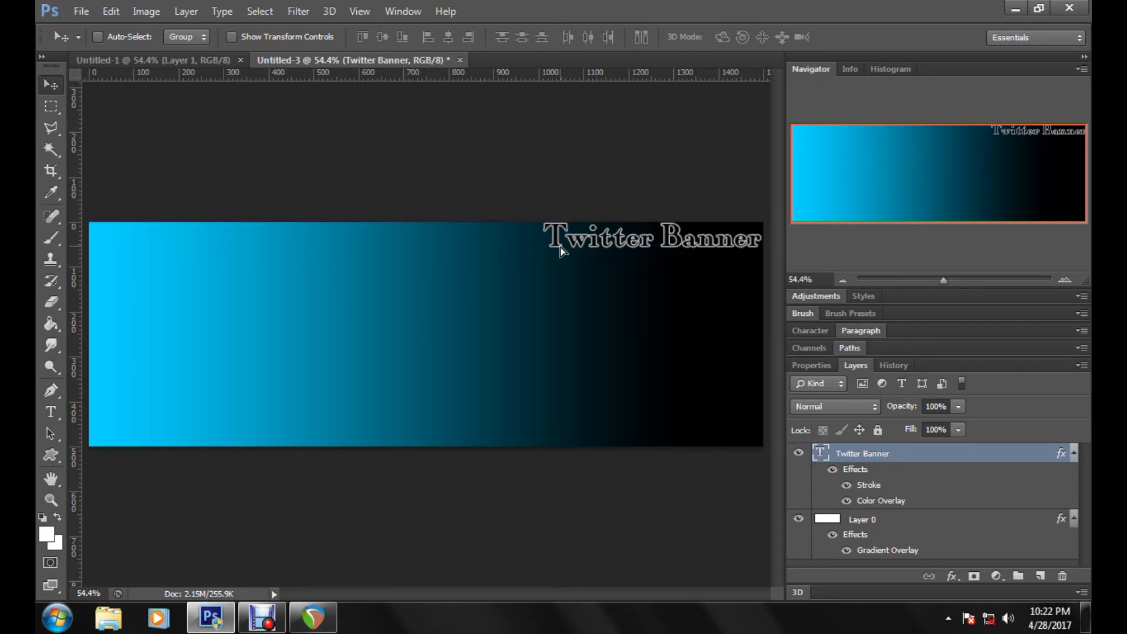
key("Left")
key("Left")
key("Down")
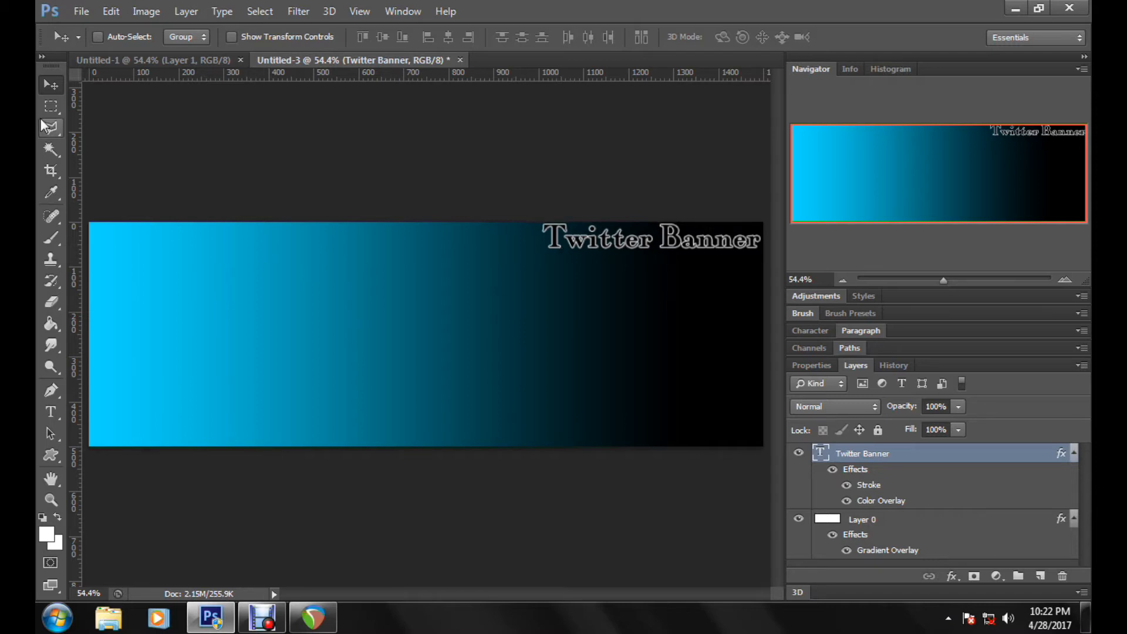
key("Down")
key("Down")
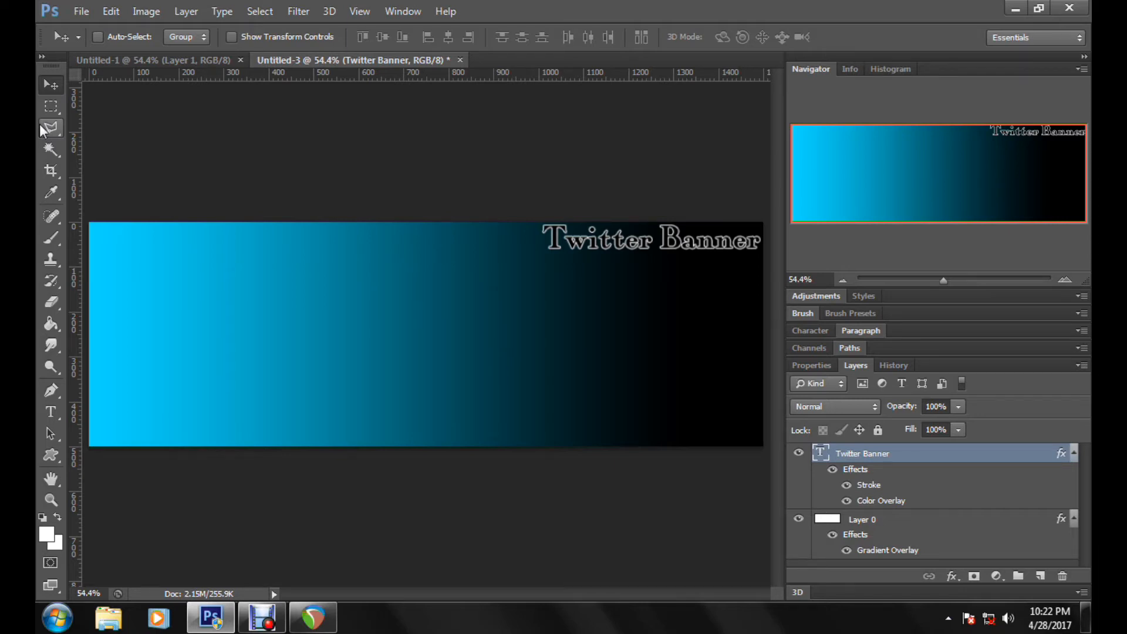
key("Right")
key("Down")
key("Left")
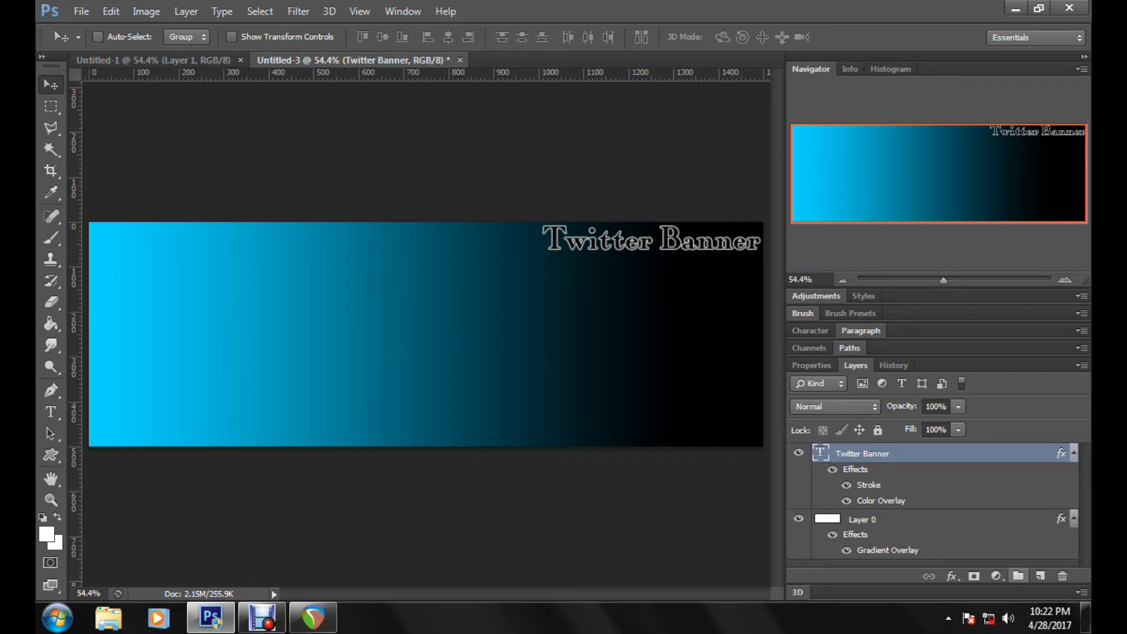
Step: Rename the gradient layer Layer 0 as background
double_click(857, 520)
type("ba")
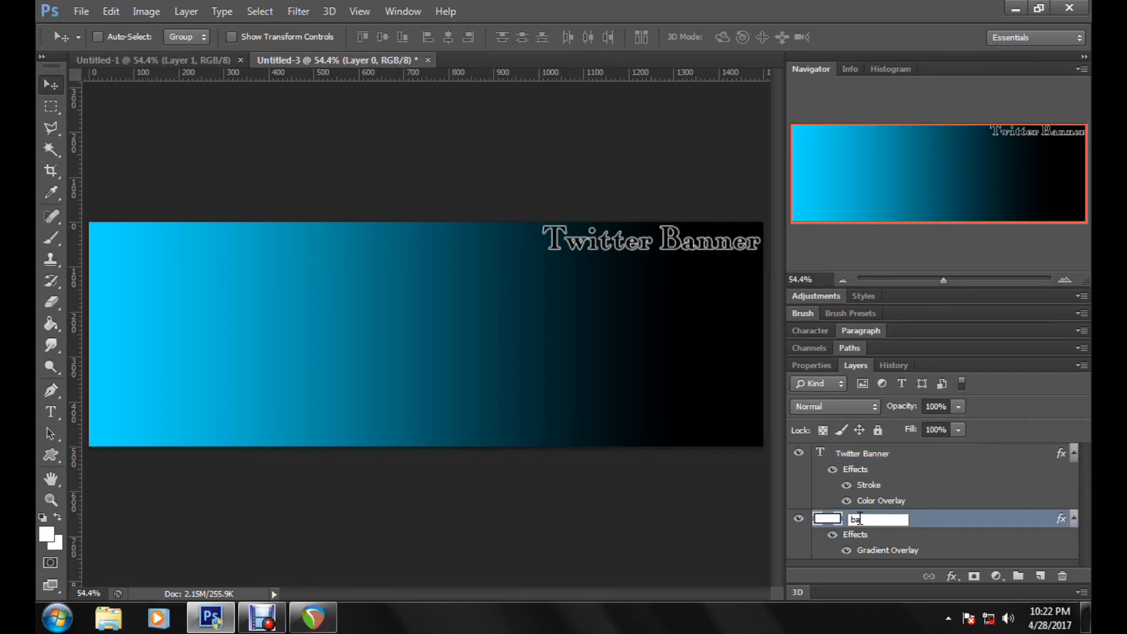
type("ckground")
key("Return")
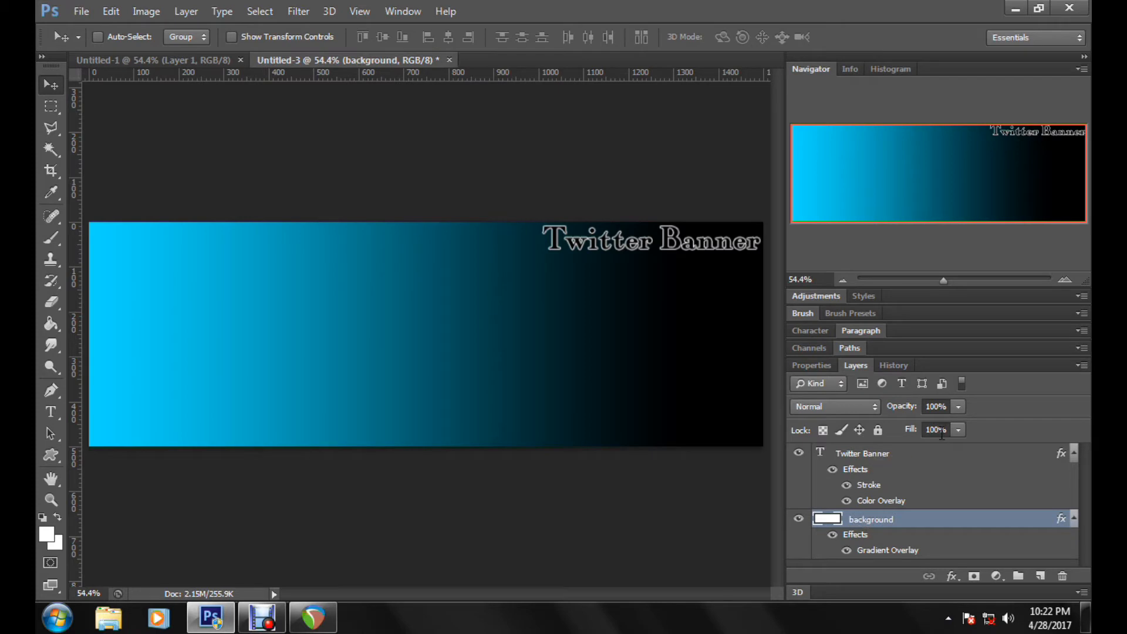
Step: Add a new empty layer directly above the Twitter Banner text layer
left_click(942, 461)
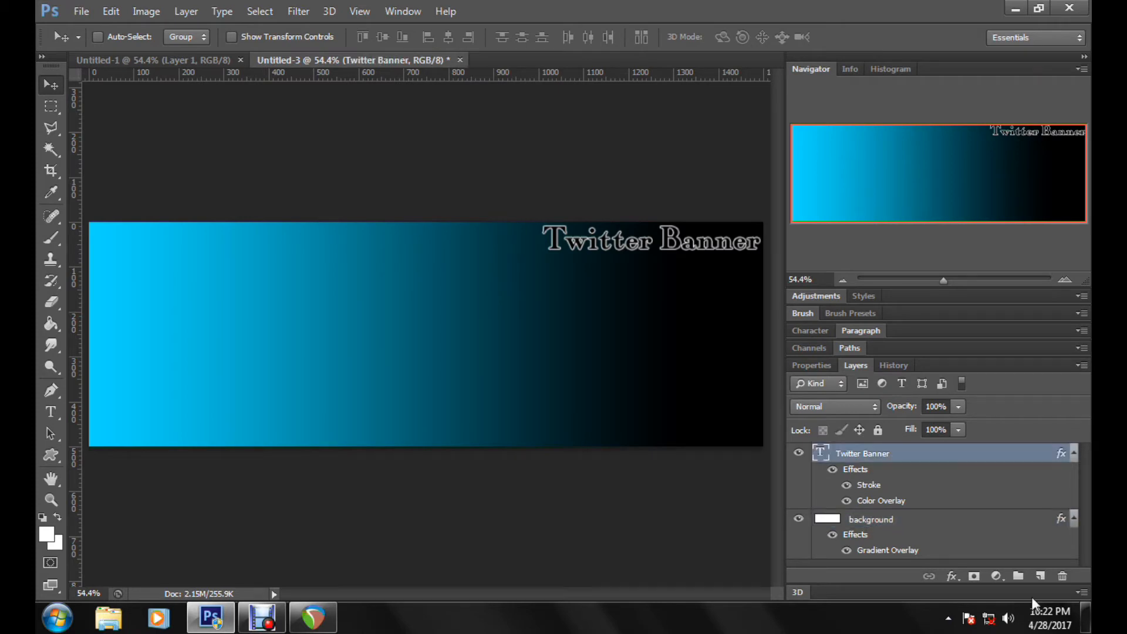
left_click(1040, 577)
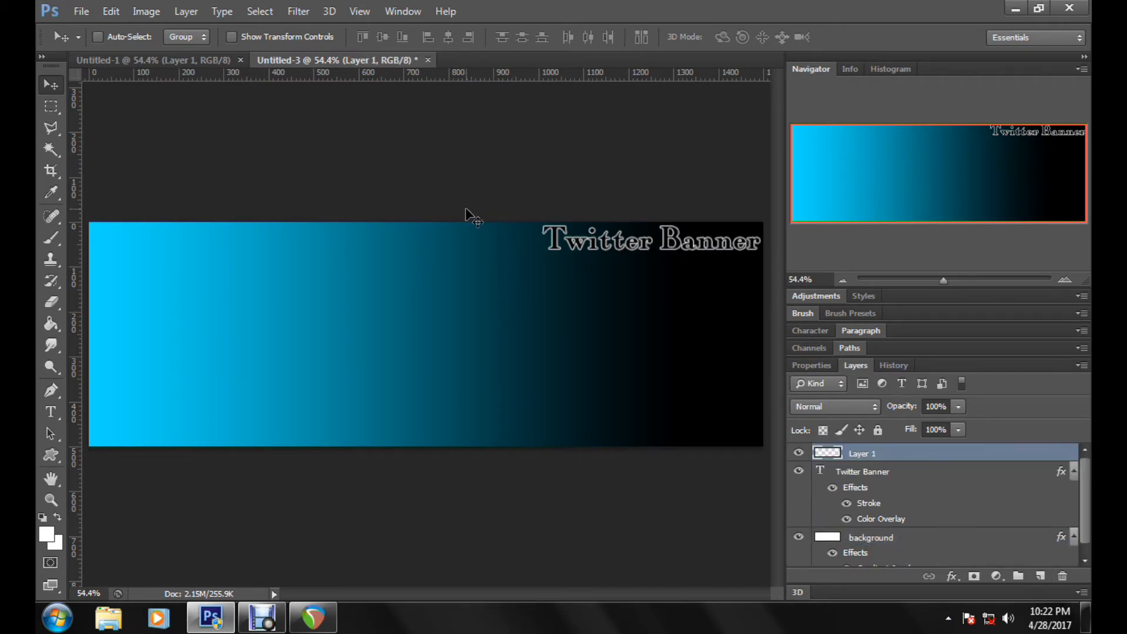
double_click(978, 461)
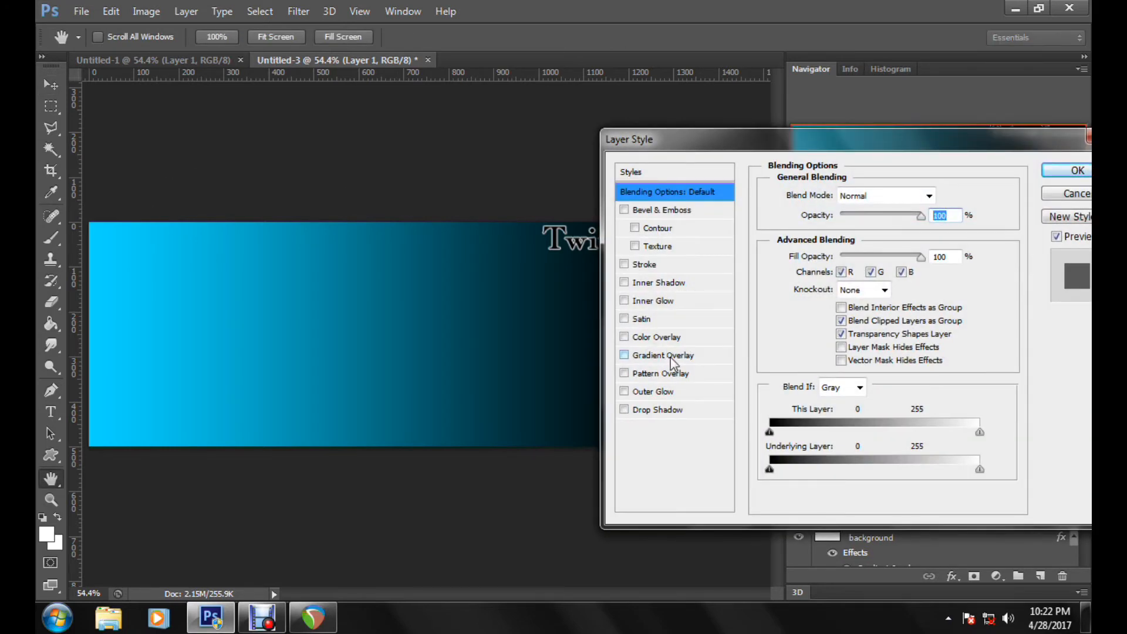
key("Escape")
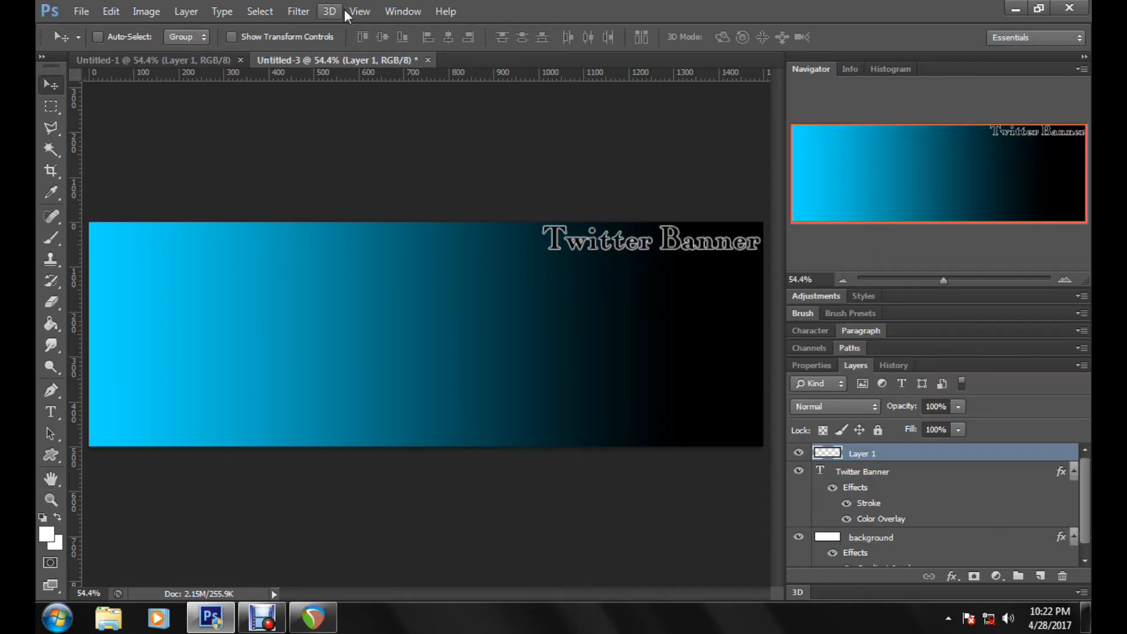
Step: Stroke the edge of the whole canvas on the new layer with a centered white line and clear the selection
key("ctrl+a")
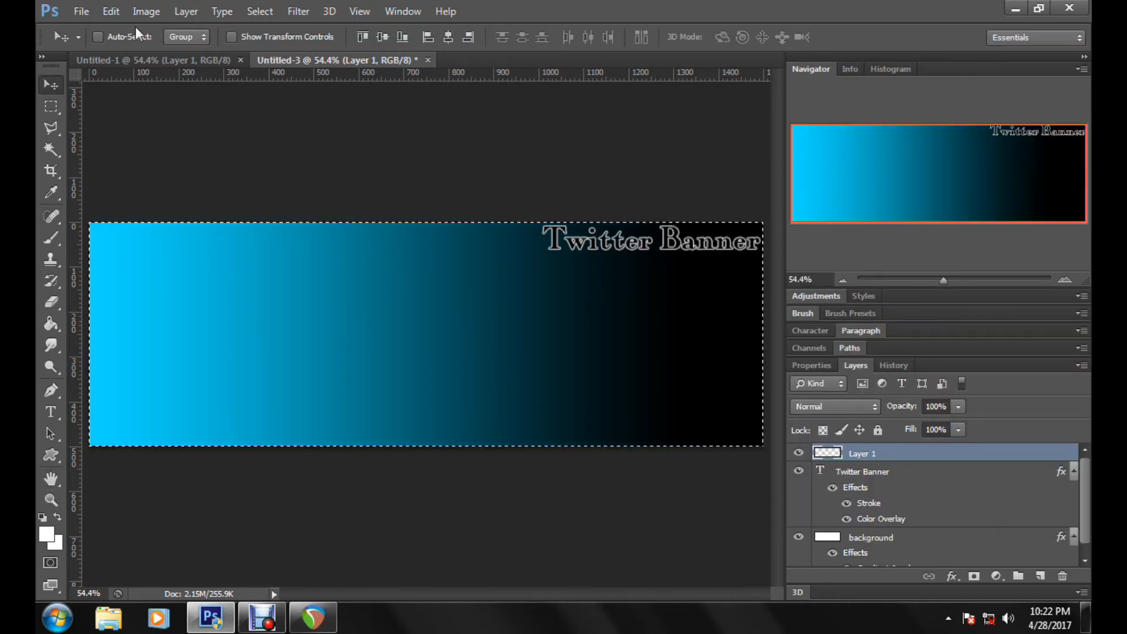
left_click(121, 16)
left_click(192, 254)
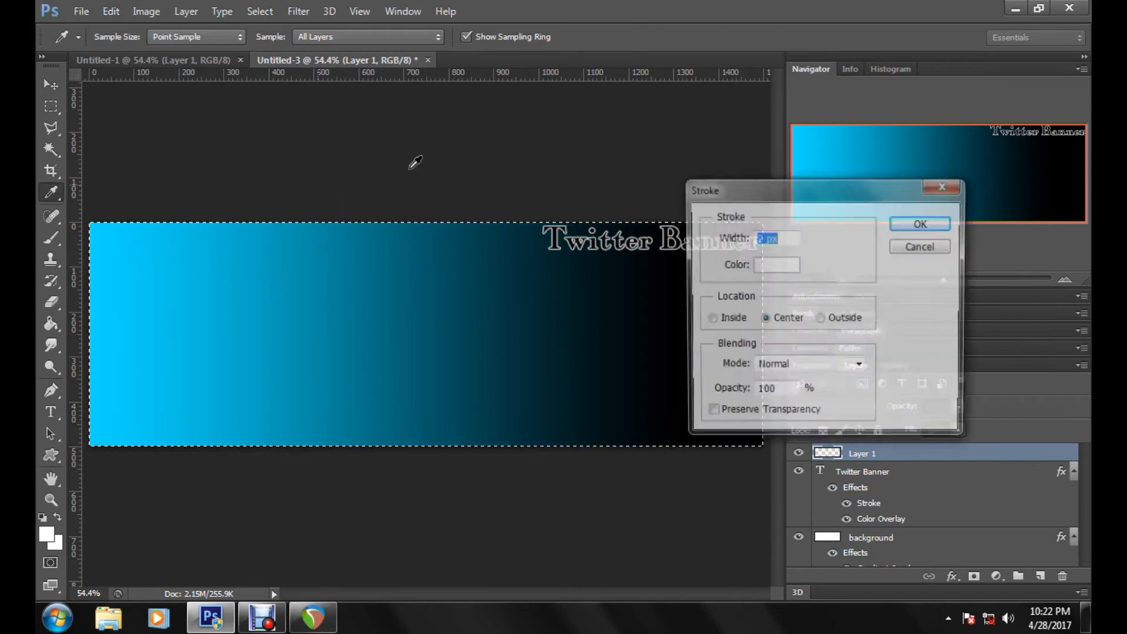
left_click(923, 223)
key("v")
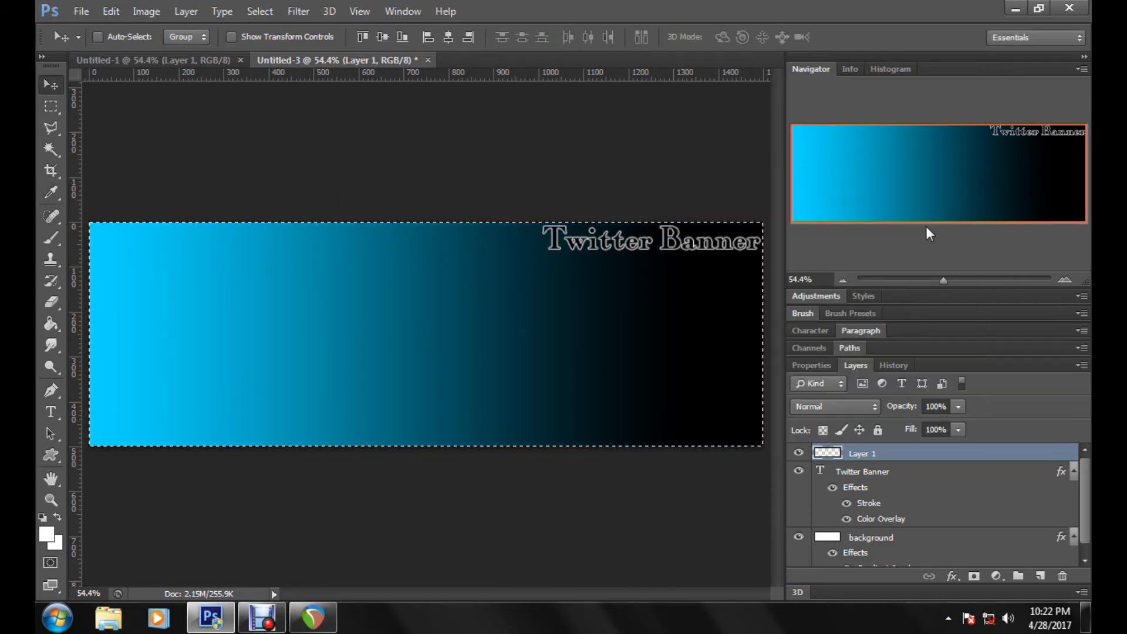
left_click(296, 12)
mouse_move(262, 13)
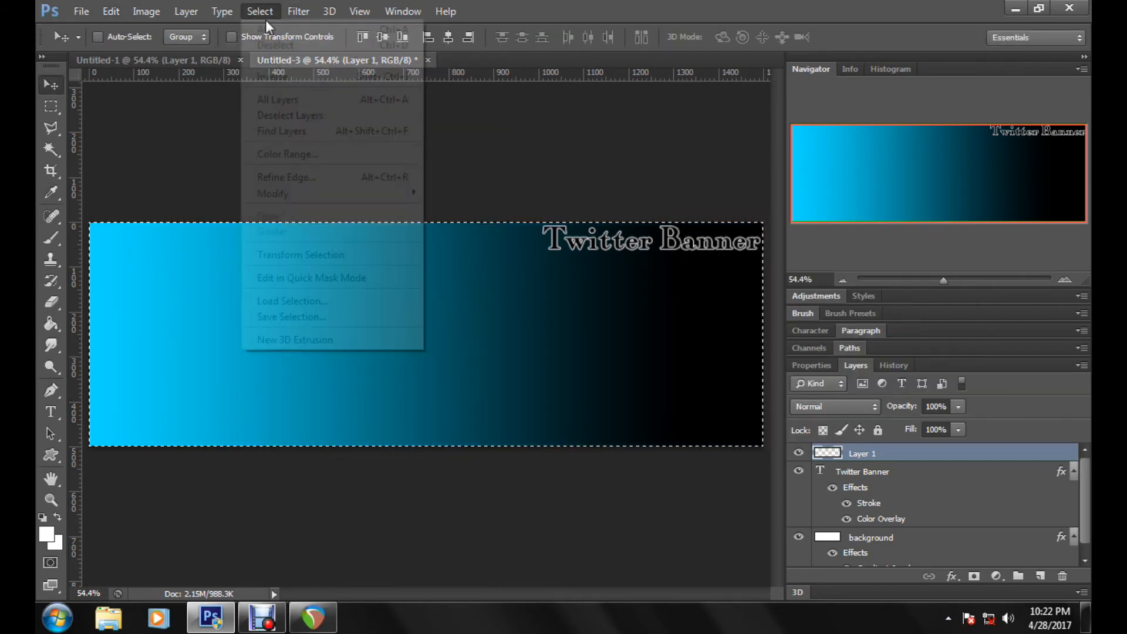
left_click(271, 44)
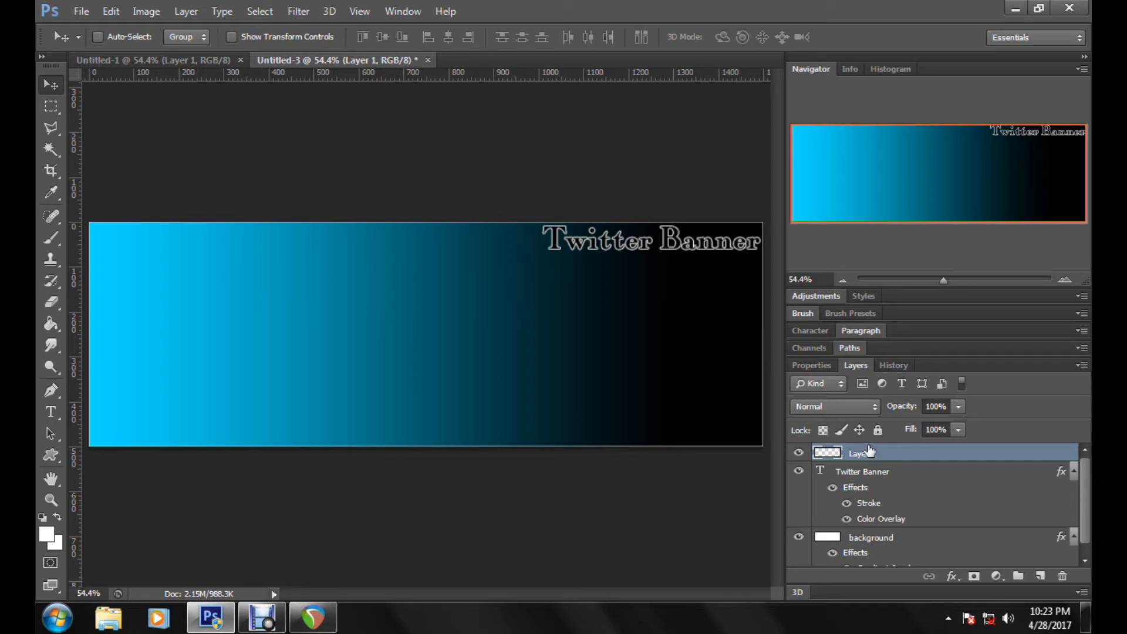
Step: Add a black-to-white linear Gradient Overlay at an angle of 180° to the border line layer
double_click(914, 456)
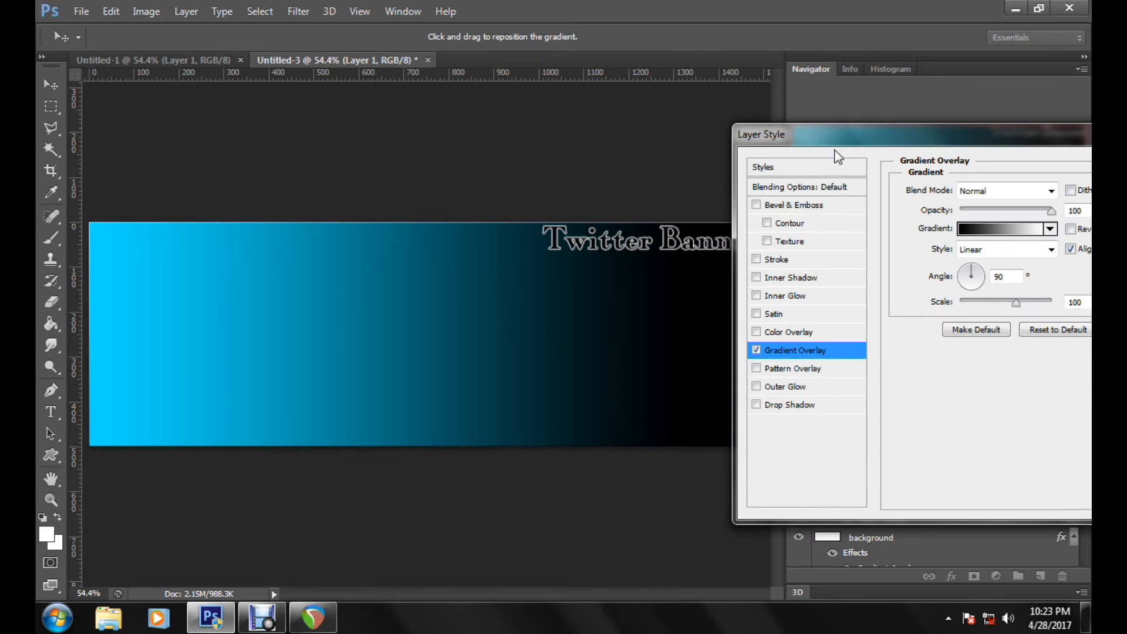
left_click_drag(839, 146, 735, 189)
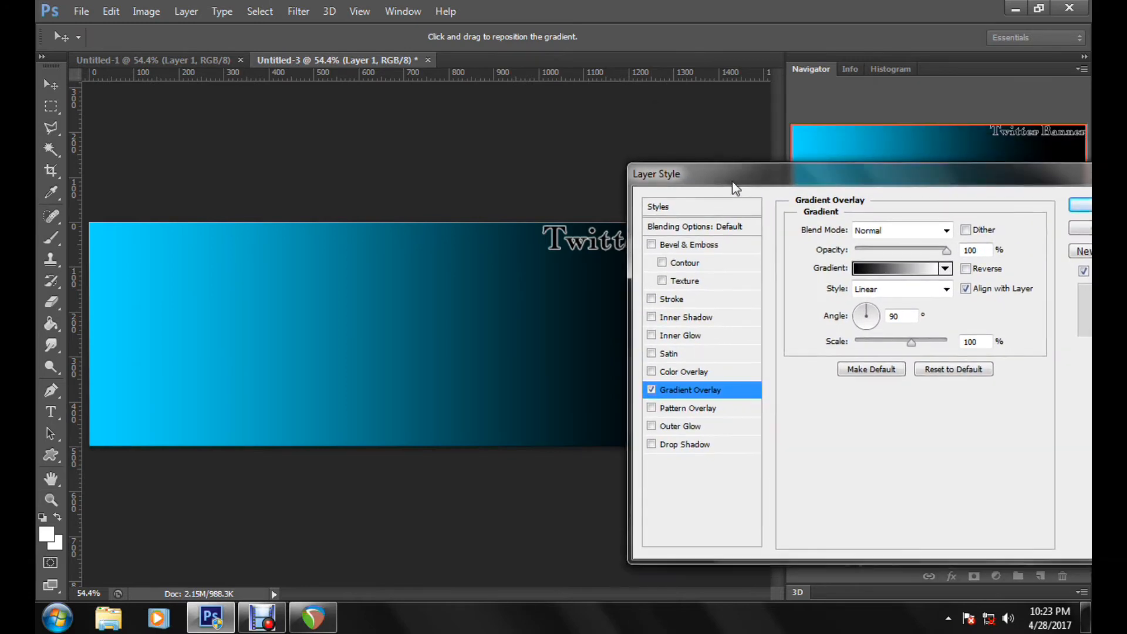
left_click(857, 320)
left_click_drag(856, 320, 855, 317)
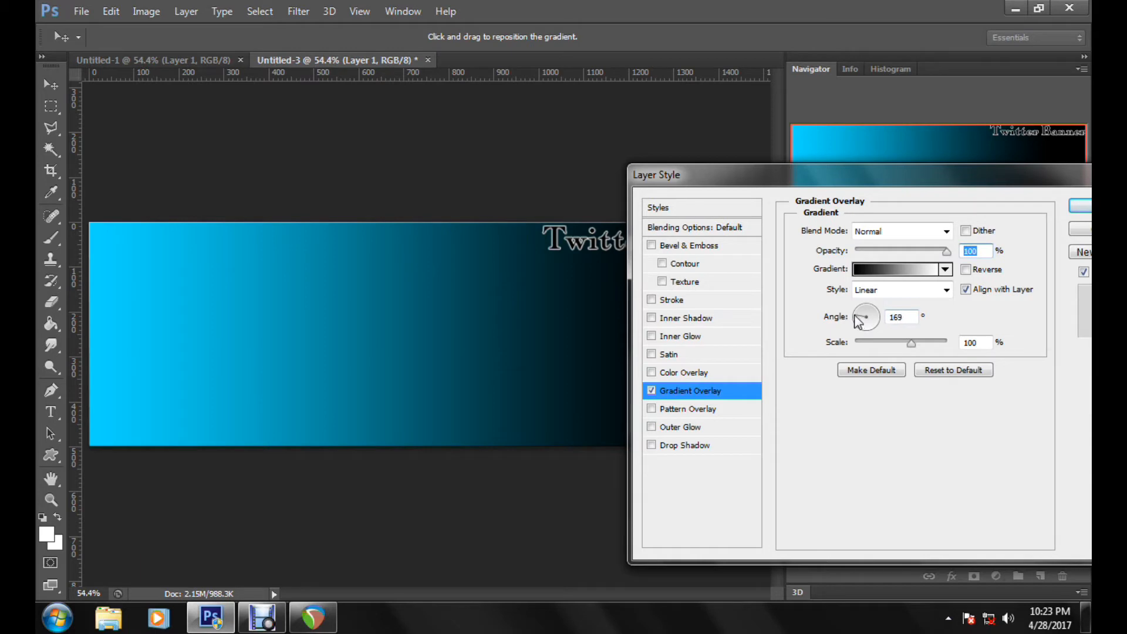
left_click(907, 316)
type("180")
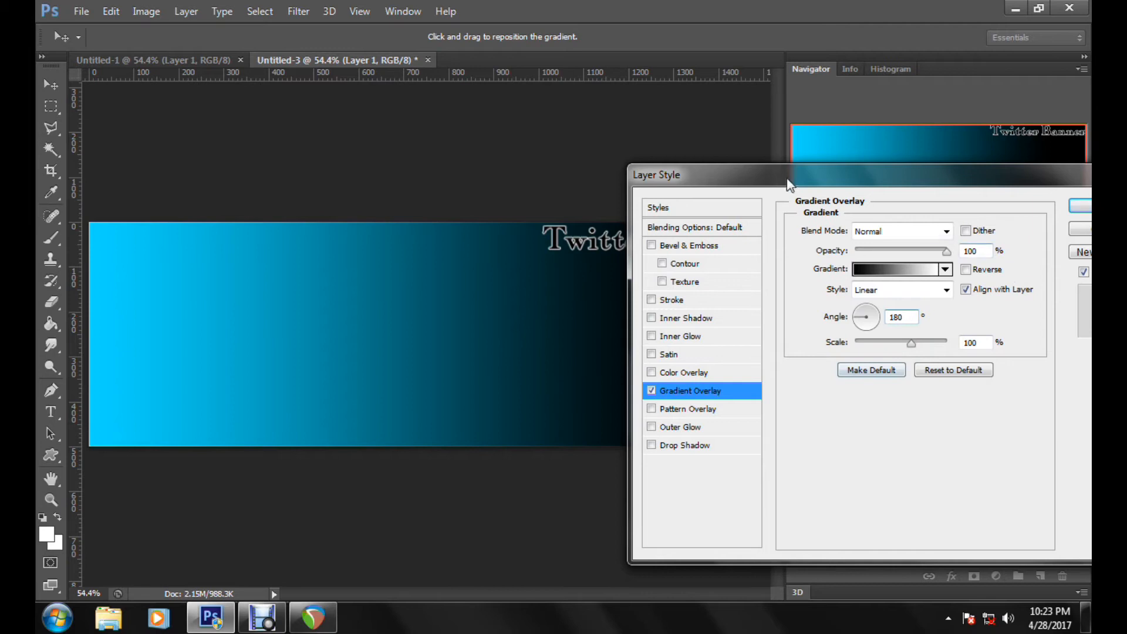
Step: Reverse the gradient of the border line's overlay and apply the layer style
left_click_drag(784, 183, 482, 446)
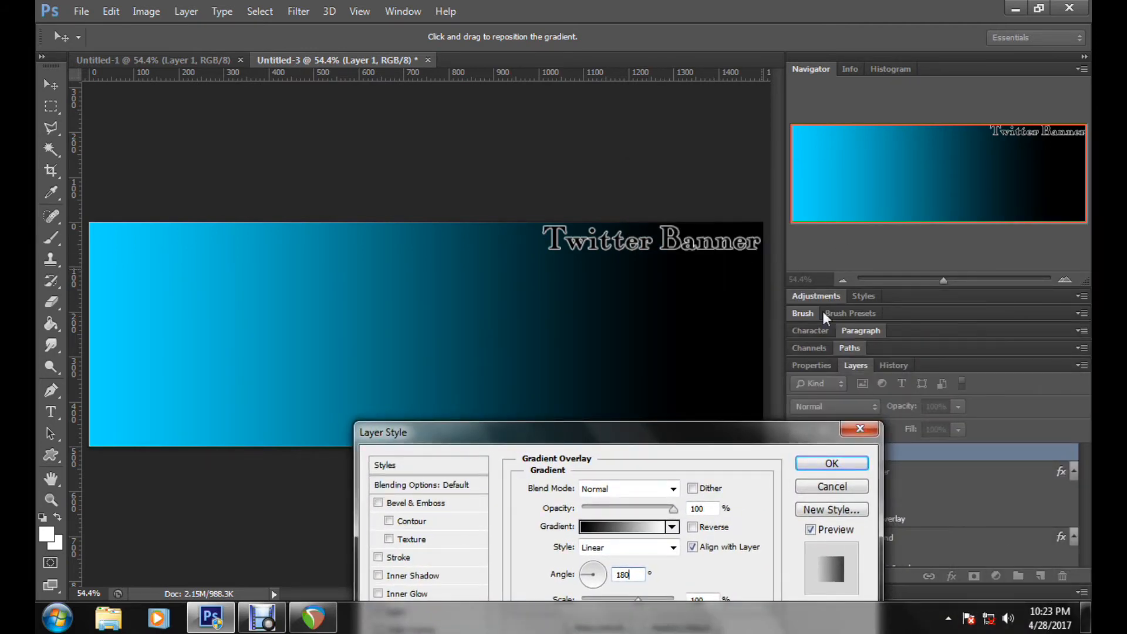
left_click_drag(703, 432, 843, 366)
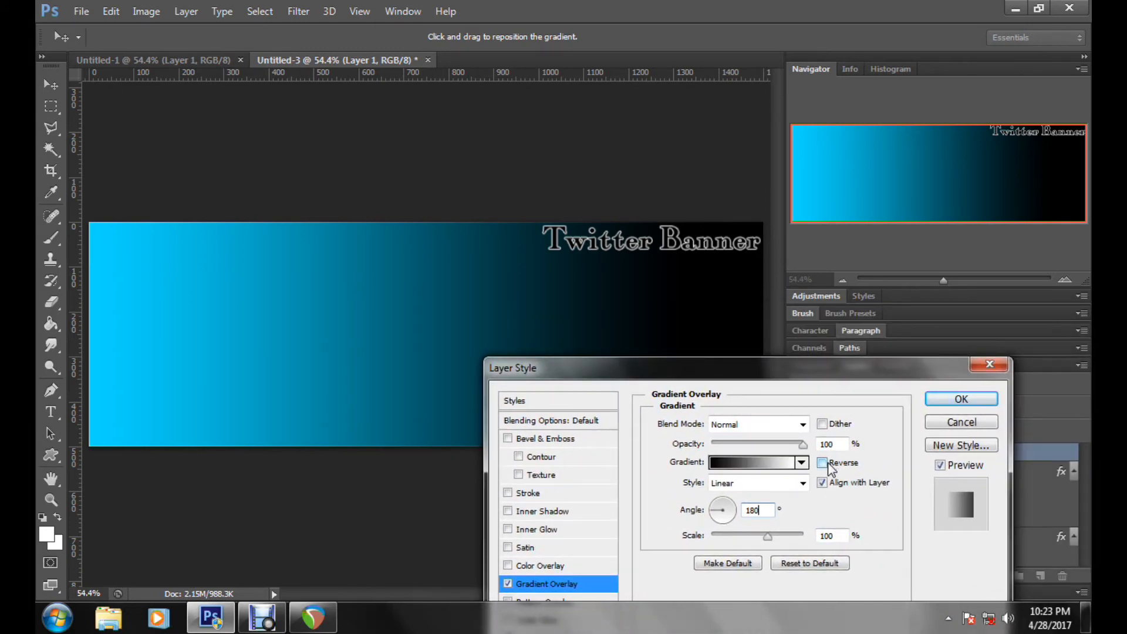
left_click(832, 465)
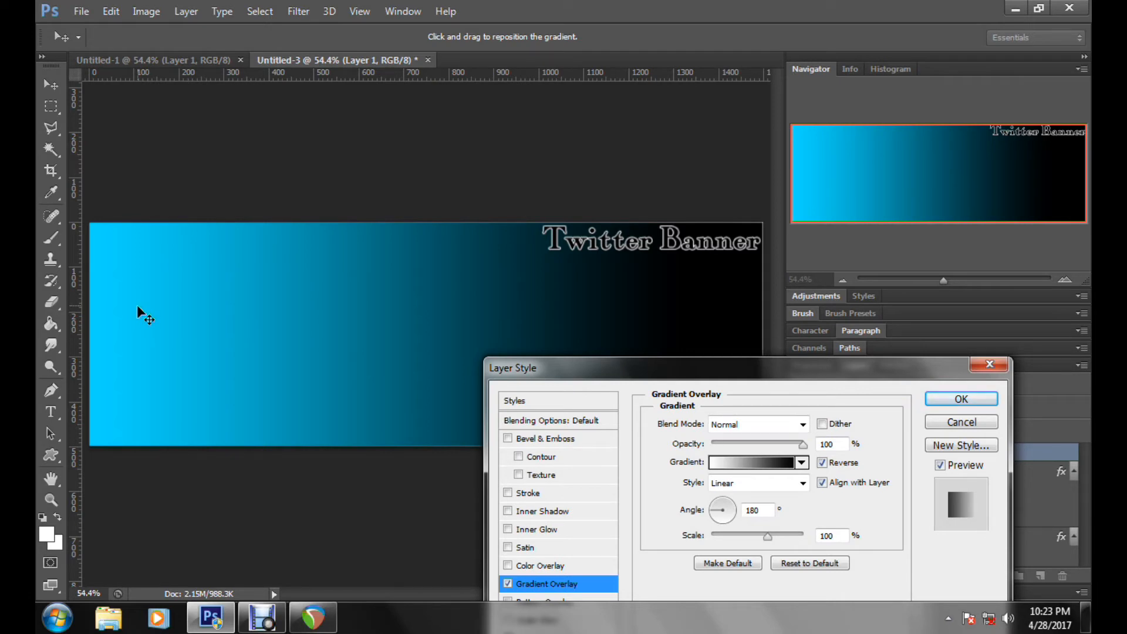
left_click(961, 399)
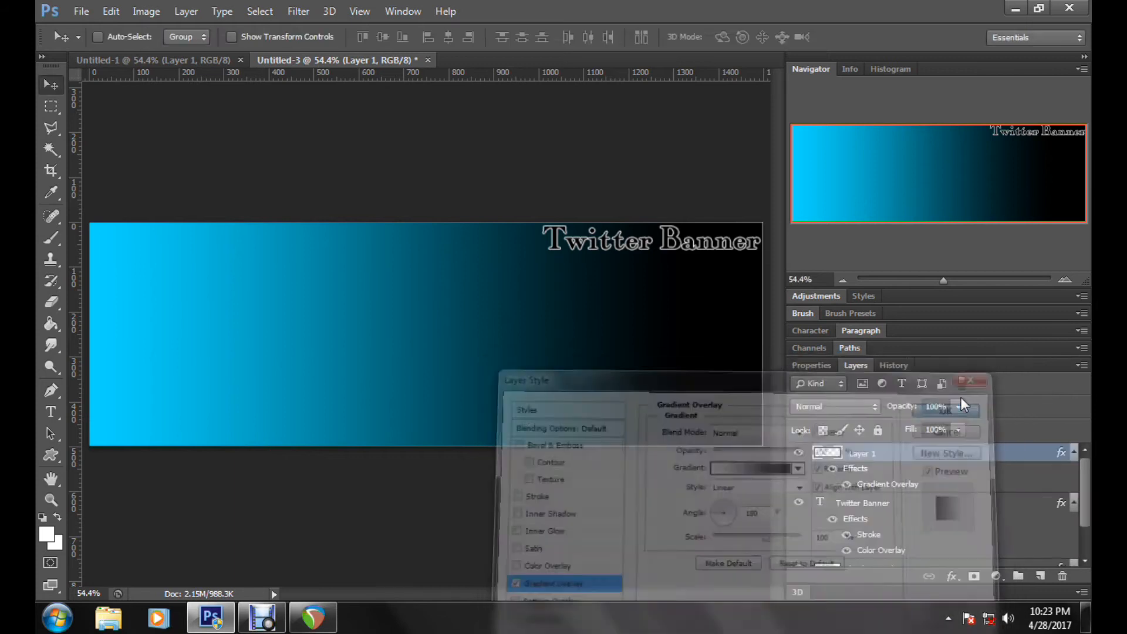
Step: Rename the border line layer as outer line
double_click(863, 455)
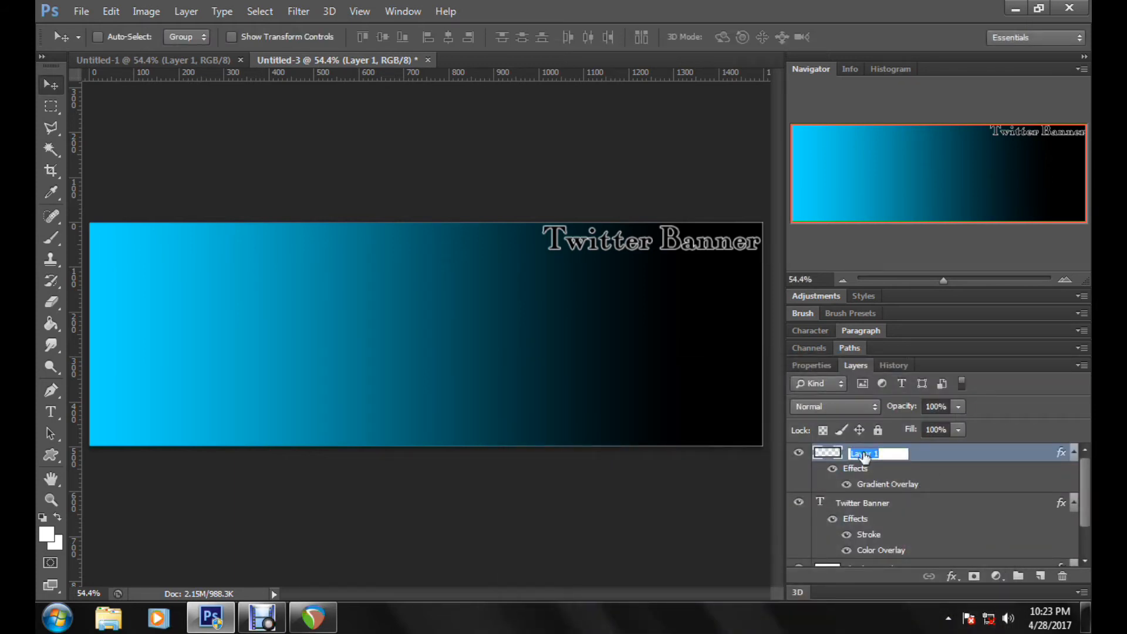
type("c")
type("uter lin")
type("e")
key("Return")
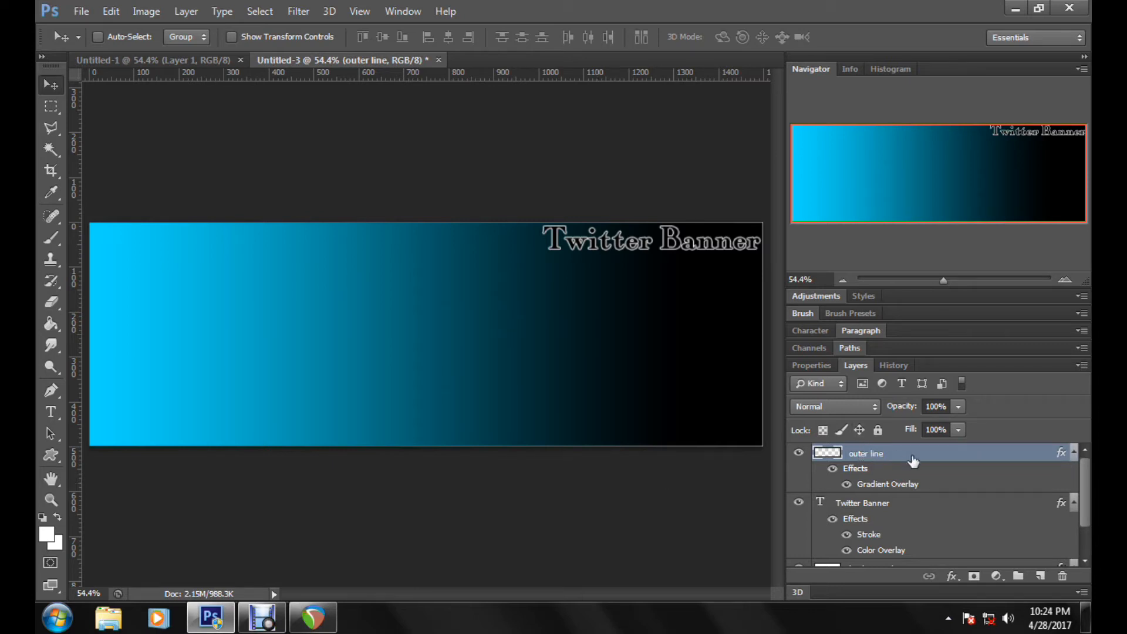
Step: Add a new layer and stamp the 1600 px fractal brush in white at the banner's center, undoing the extra second stamp
left_click(1040, 575)
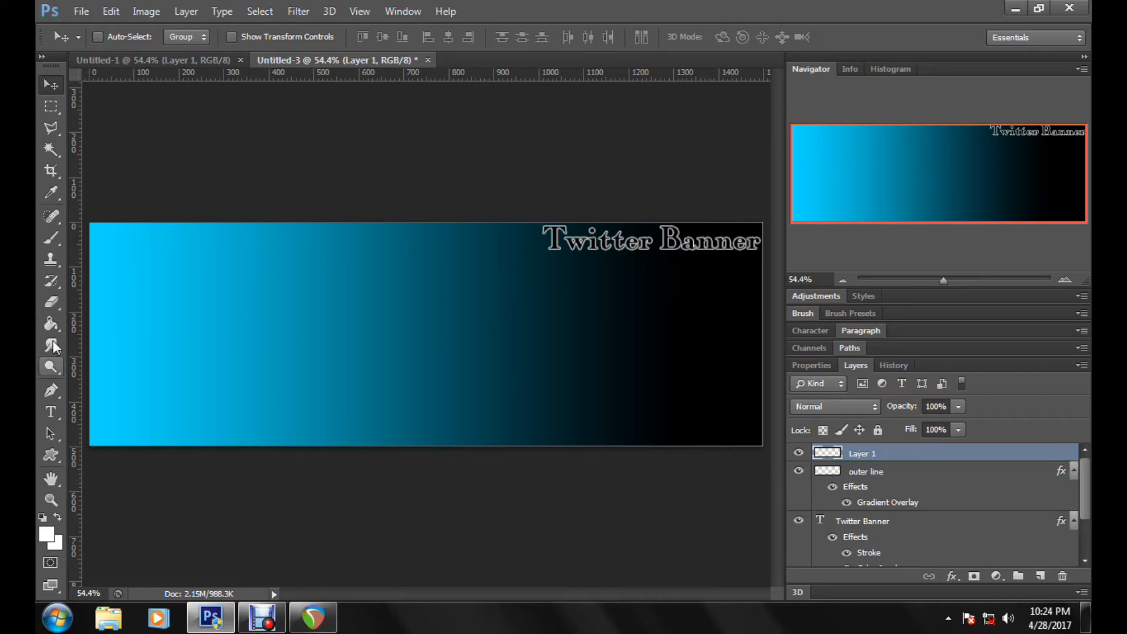
key("b")
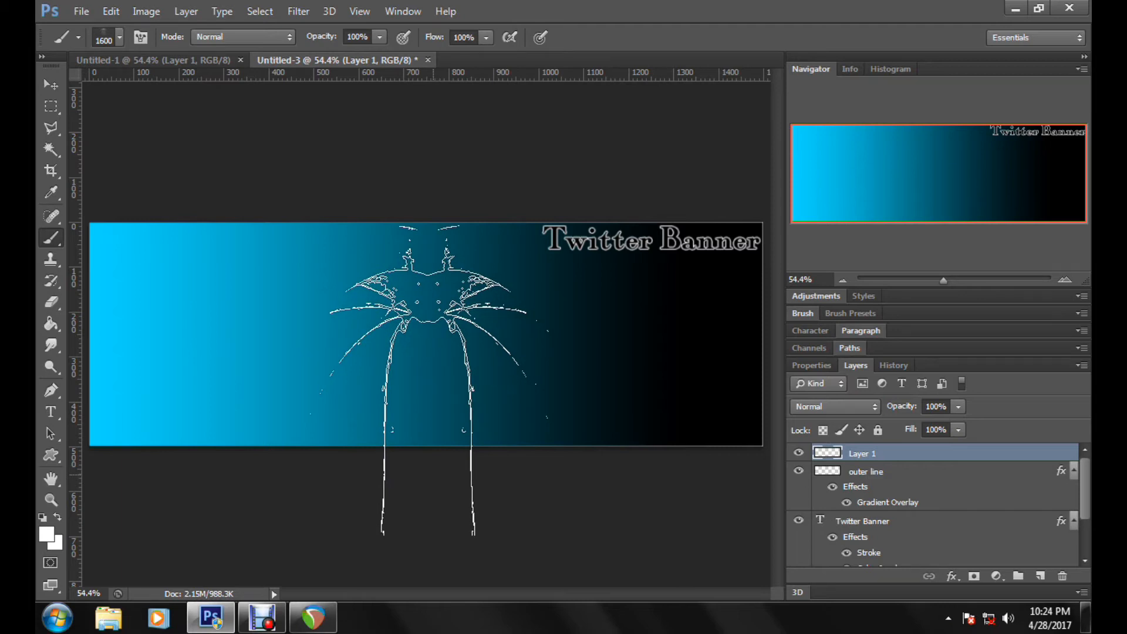
left_click(437, 376)
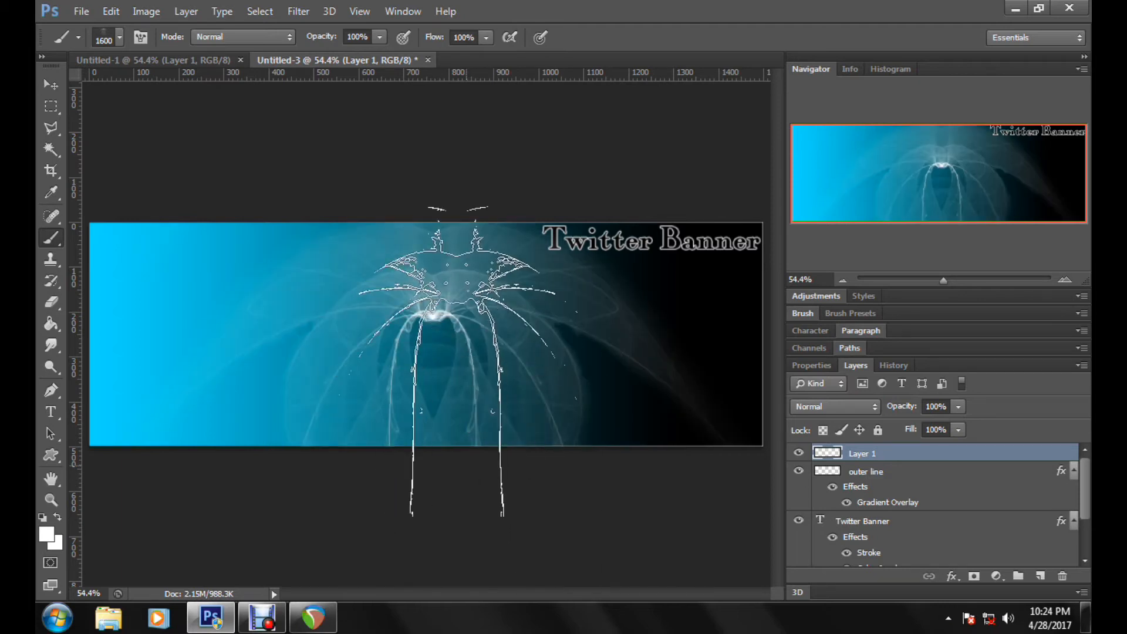
left_click(442, 481)
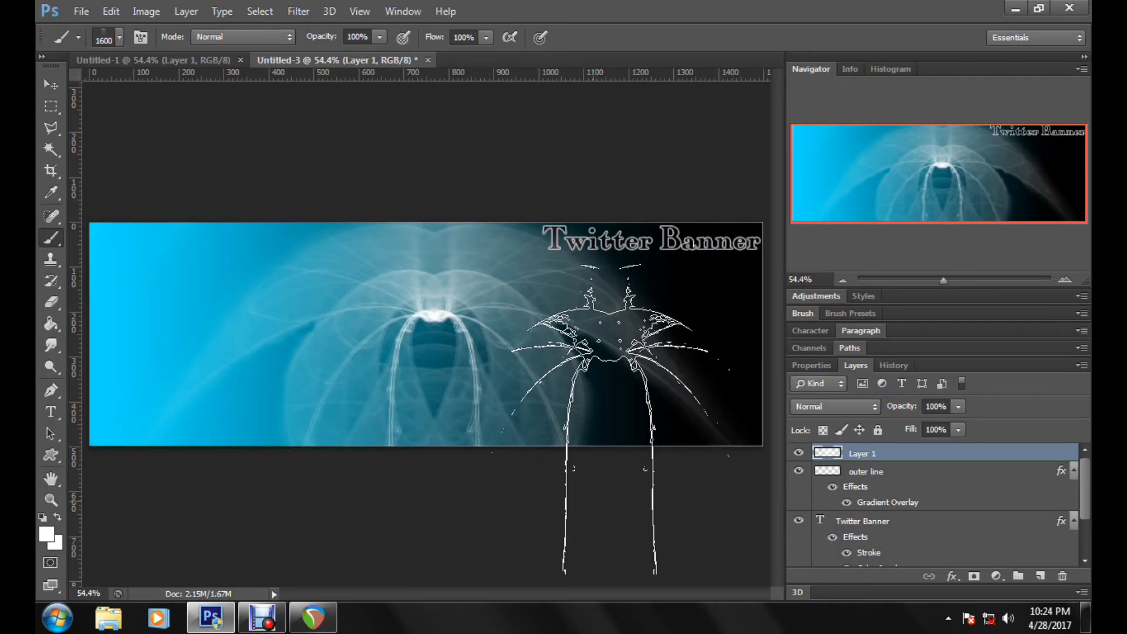
key("ctrl+z")
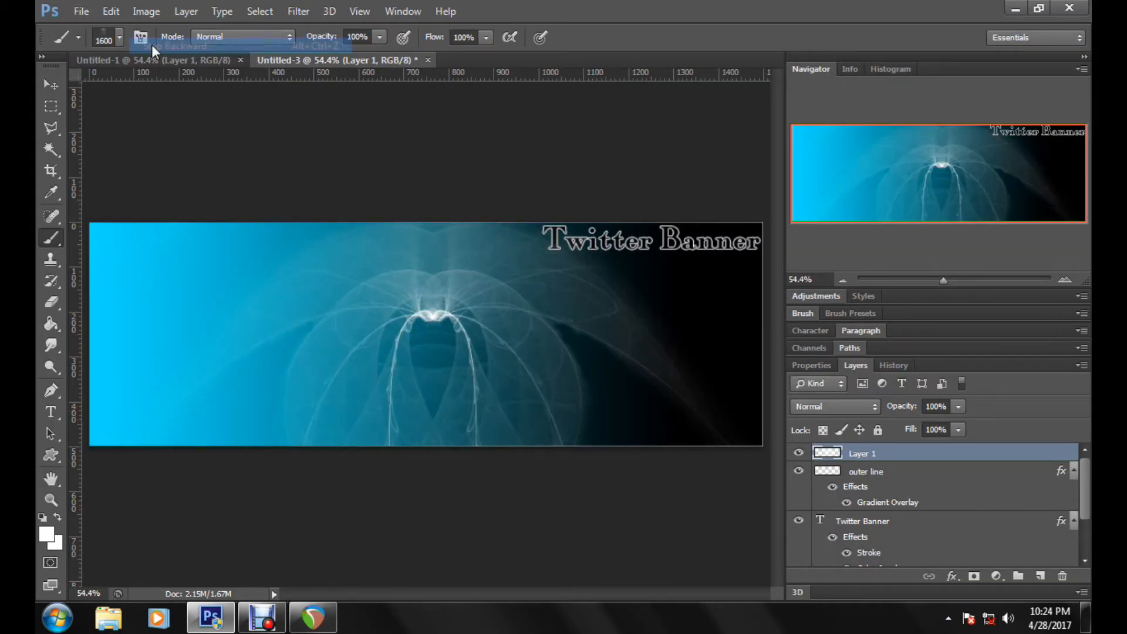
Step: Rename the layer with the brush stamp as "brush ;ayer"
double_click(865, 455)
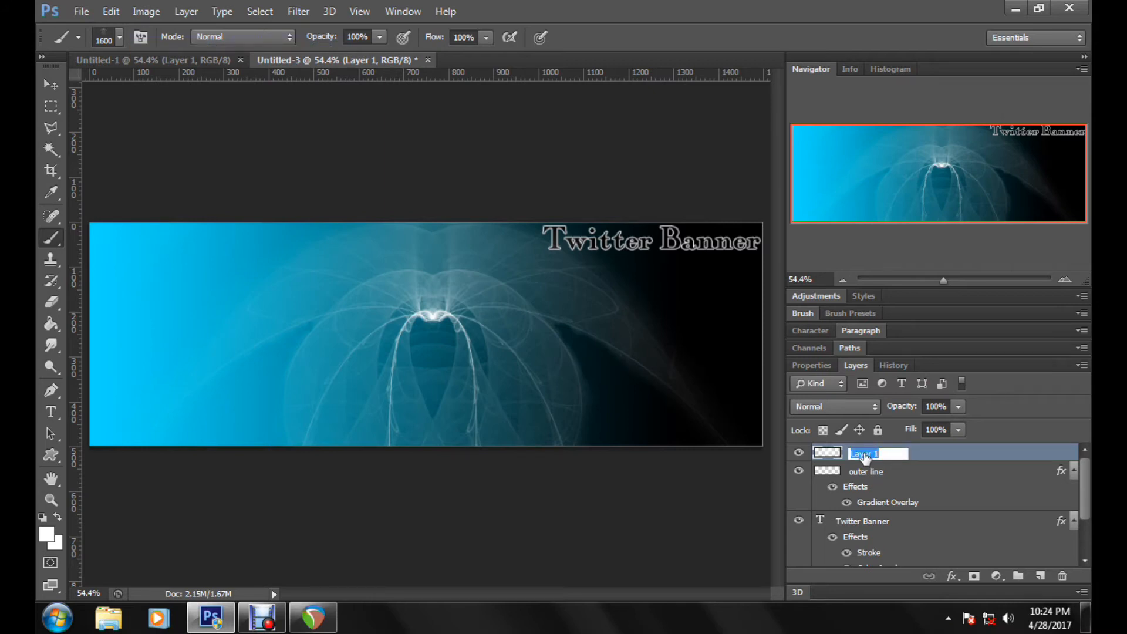
type("brush ;ayer")
key("Return")
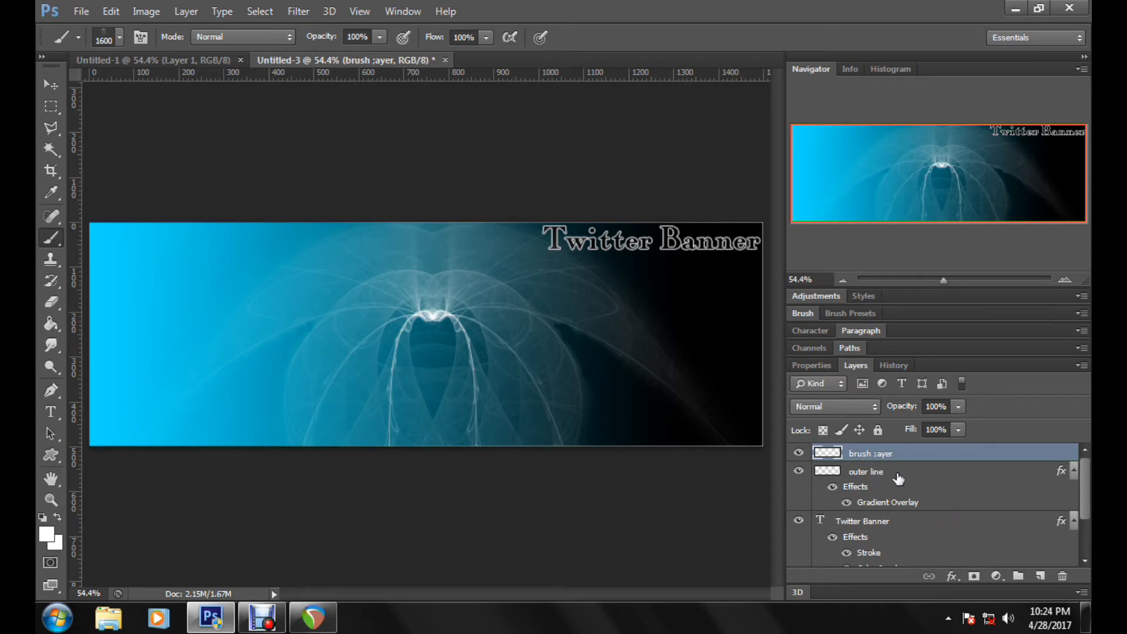
Step: Duplicate the Twitter Banner text layer and select the original text layer beneath the copy
left_click(984, 528)
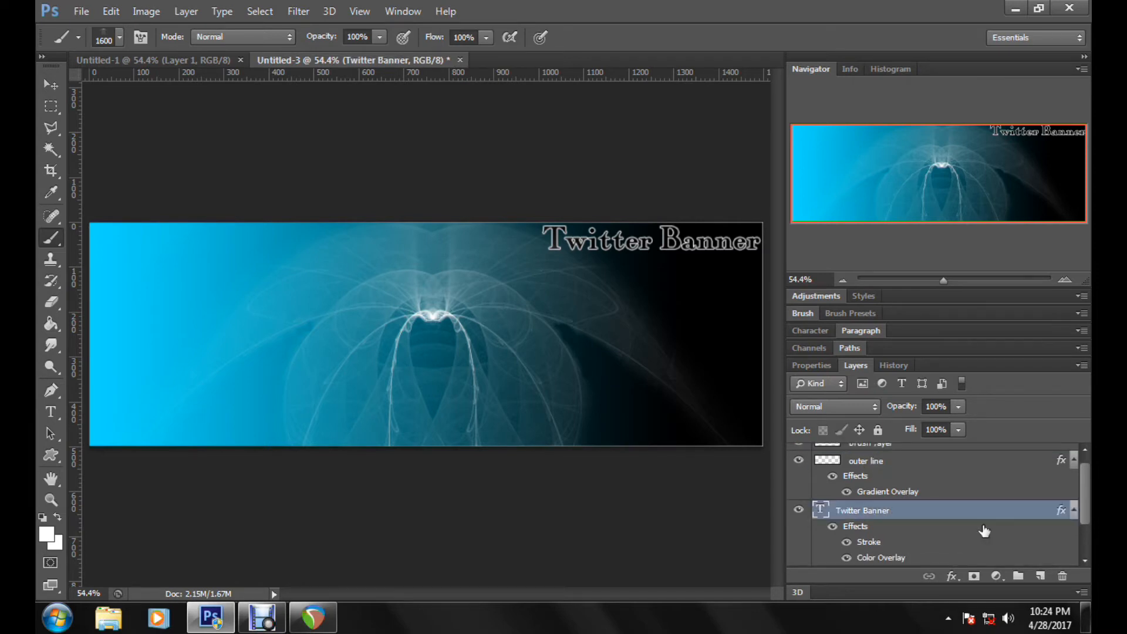
scroll(978, 520, "down", 1)
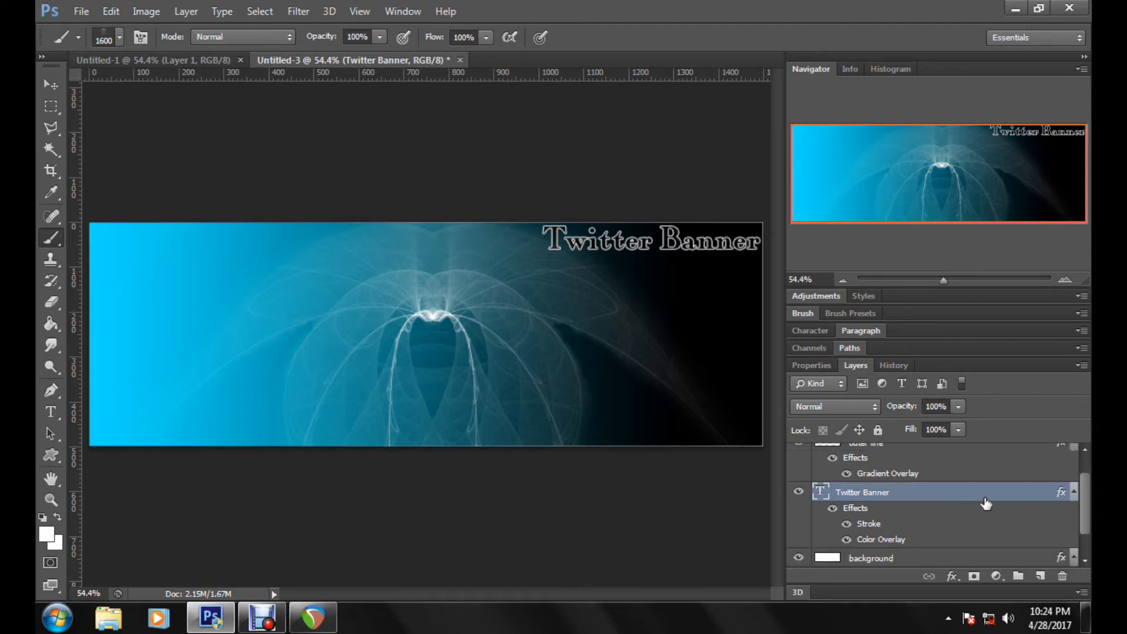
left_click_drag(992, 494, 1043, 576)
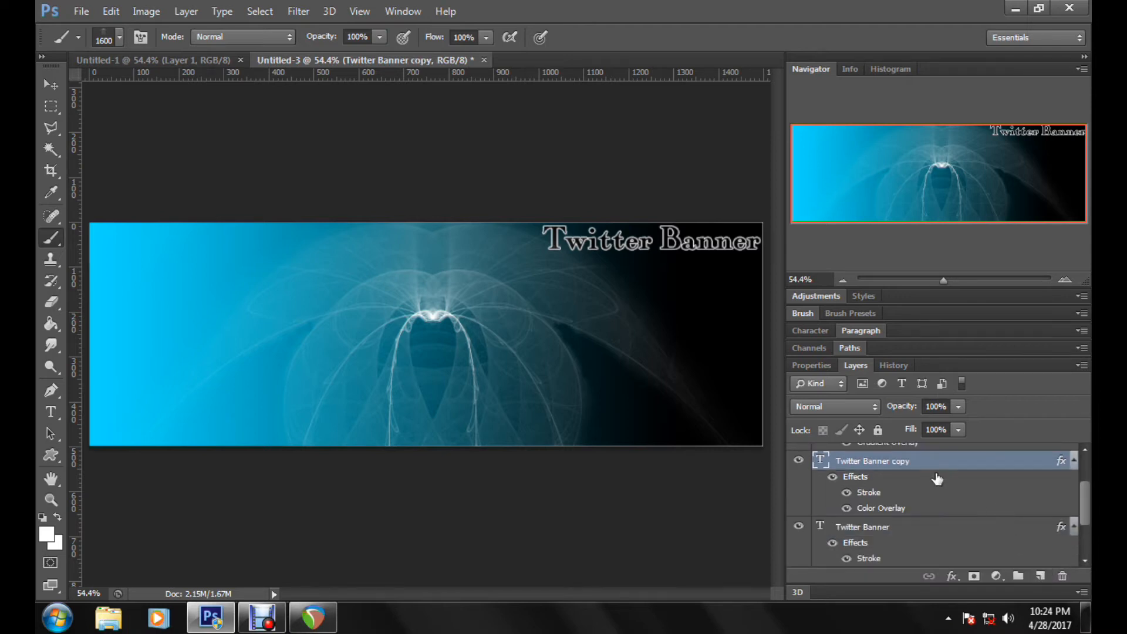
left_click(926, 539)
scroll(926, 539, "down", 2)
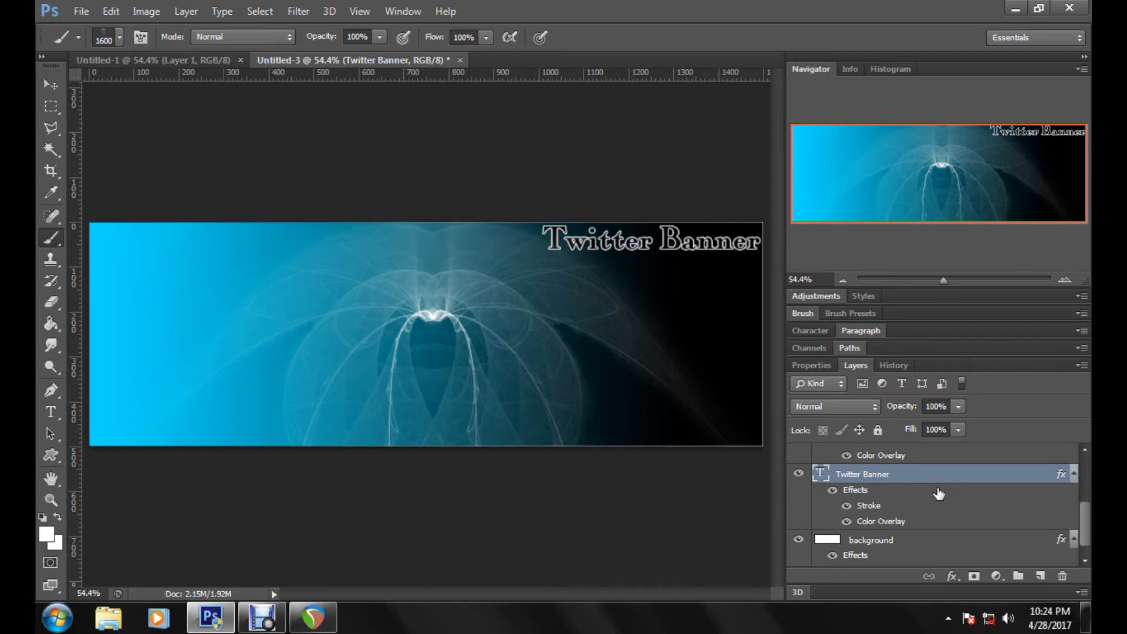
scroll(857, 524, "up", 3)
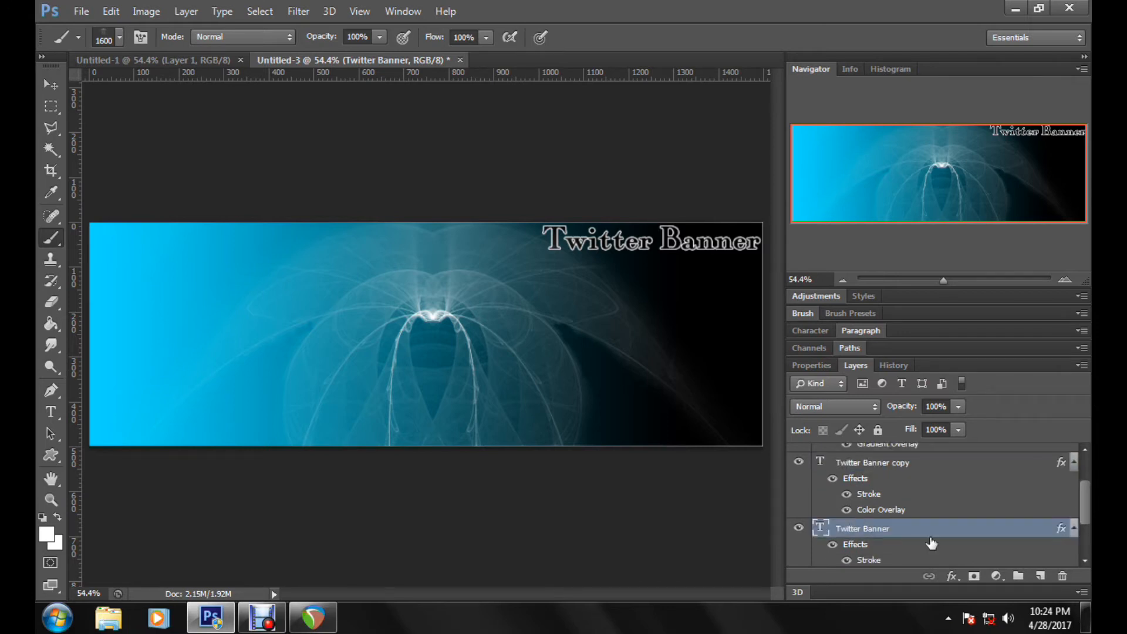
scroll(1033, 540, "down", 1)
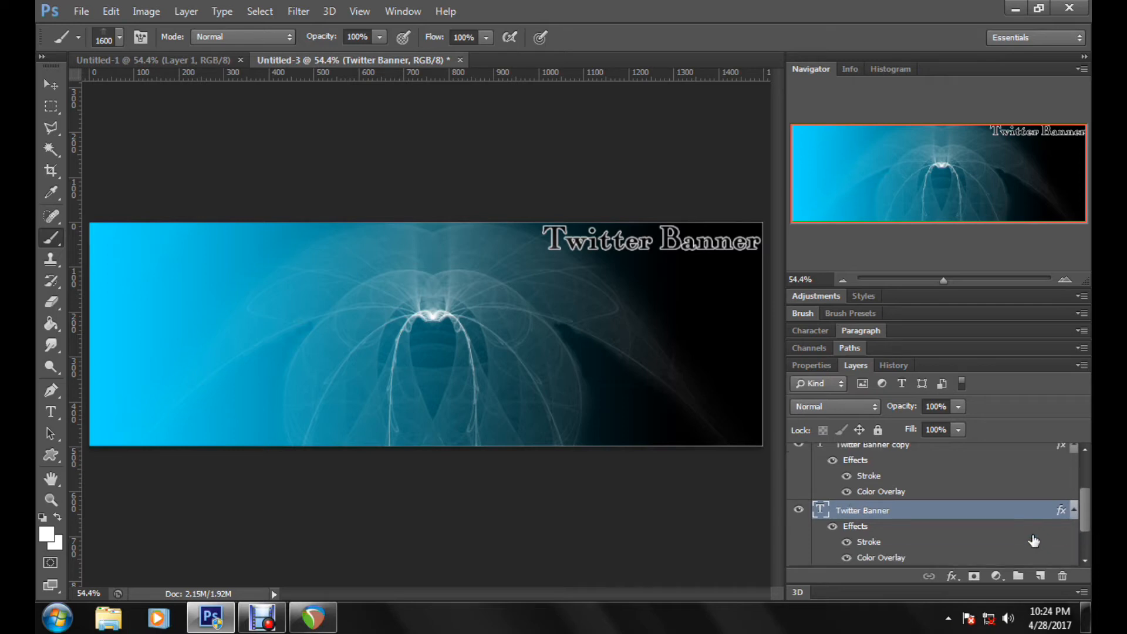
Step: Try to apply the Motion Blur filter to the original Twitter Banner text layer
left_click(292, 16)
mouse_move(372, 178)
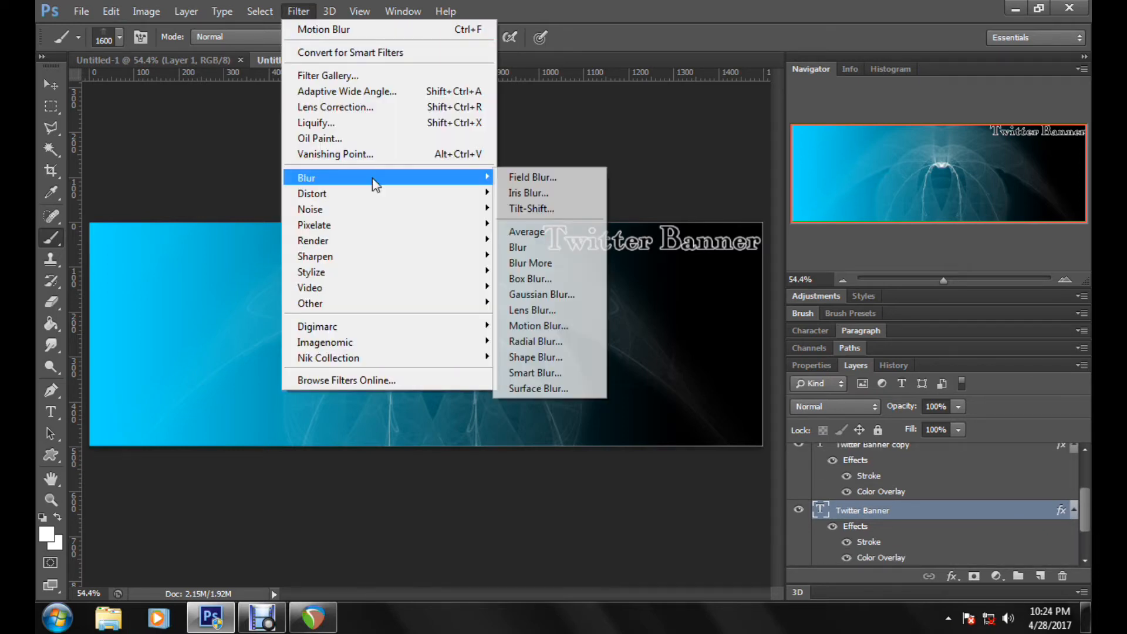
left_click(540, 324)
left_click(611, 249)
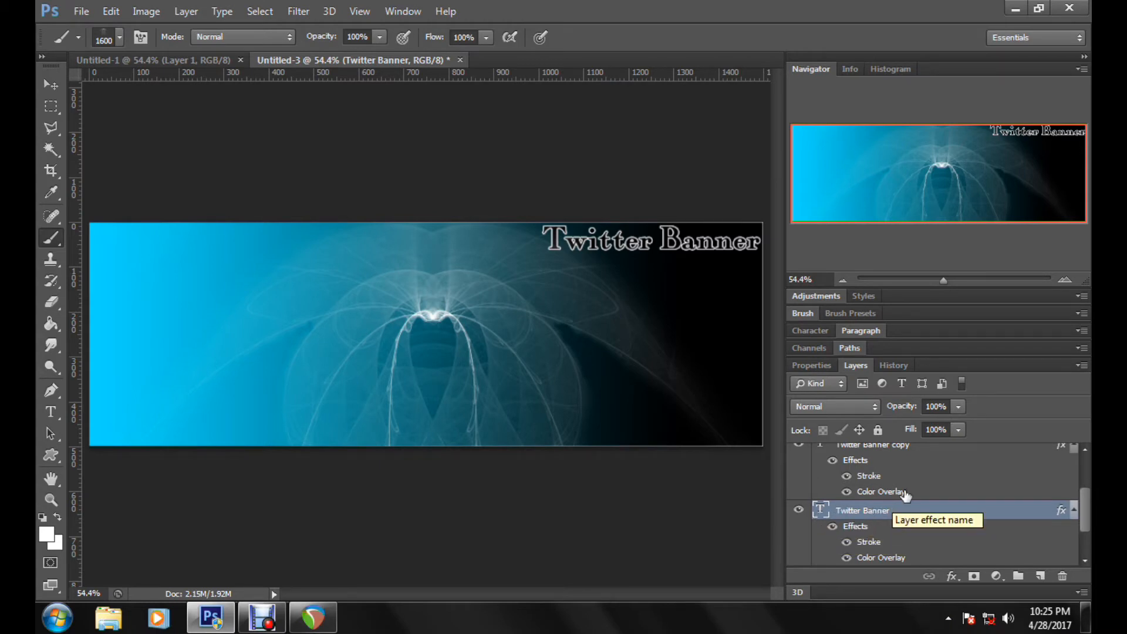
Step: Rasterize the type of the original Twitter Banner text layer
scroll(906, 496, "up", 1)
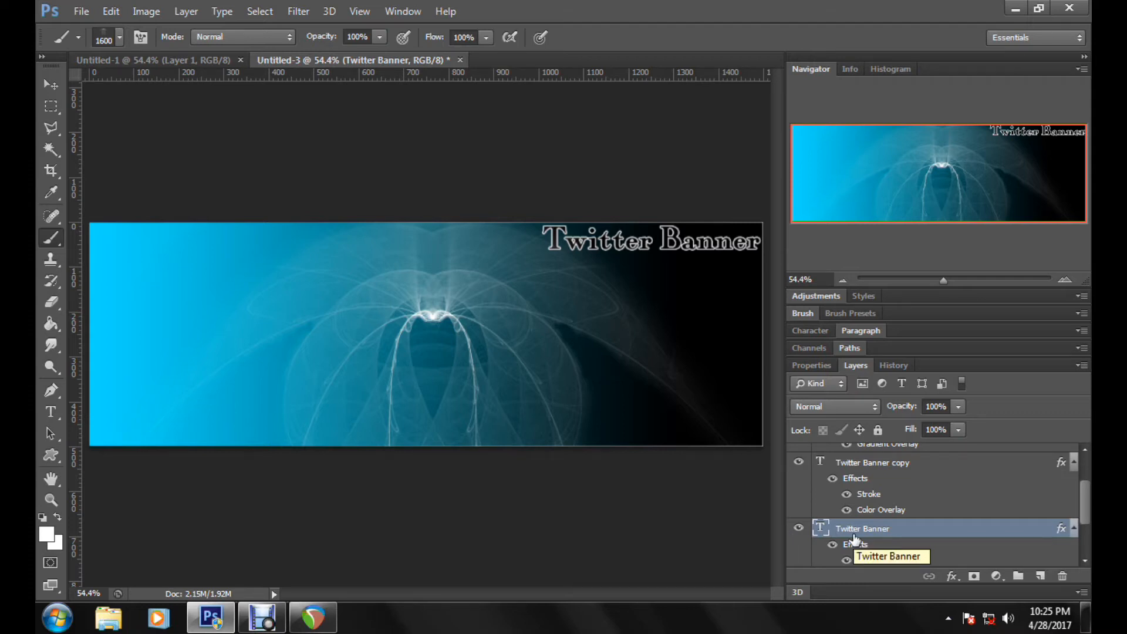
right_click(890, 528)
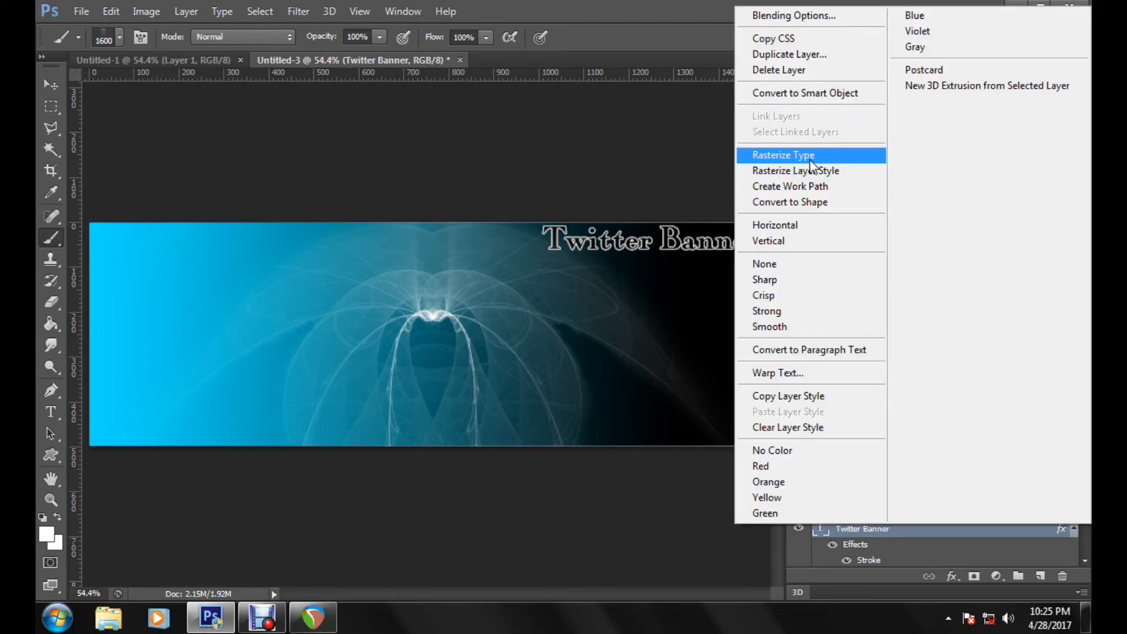
left_click(810, 157)
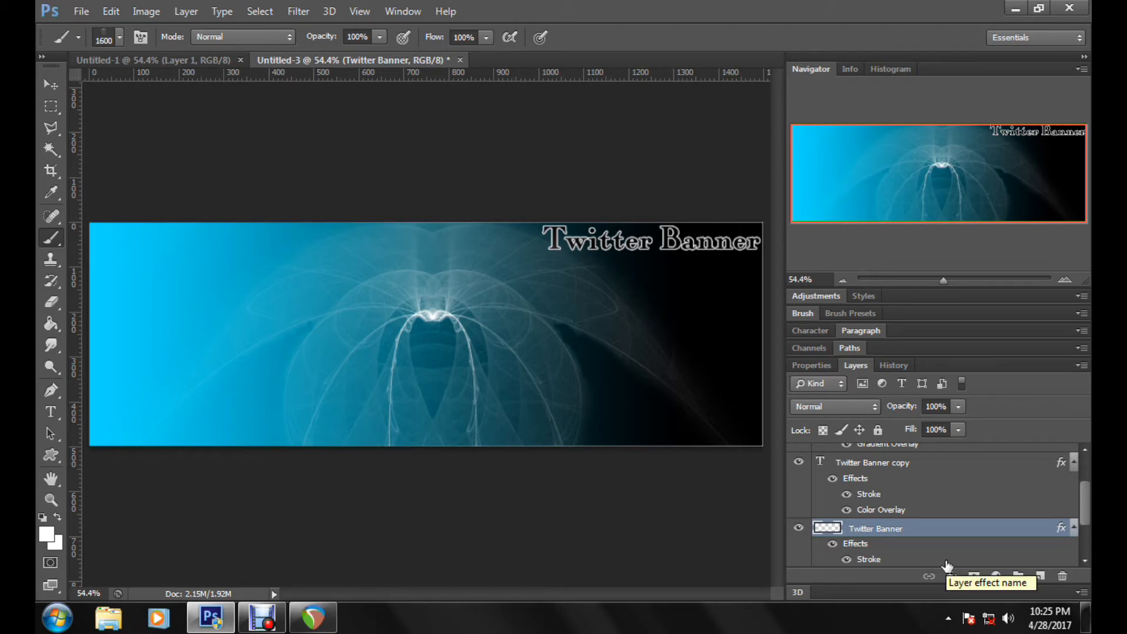
Step: Hide the Twitter Banner copy layer and check the original text and outer line layers by toggling their visibility
left_click(798, 463)
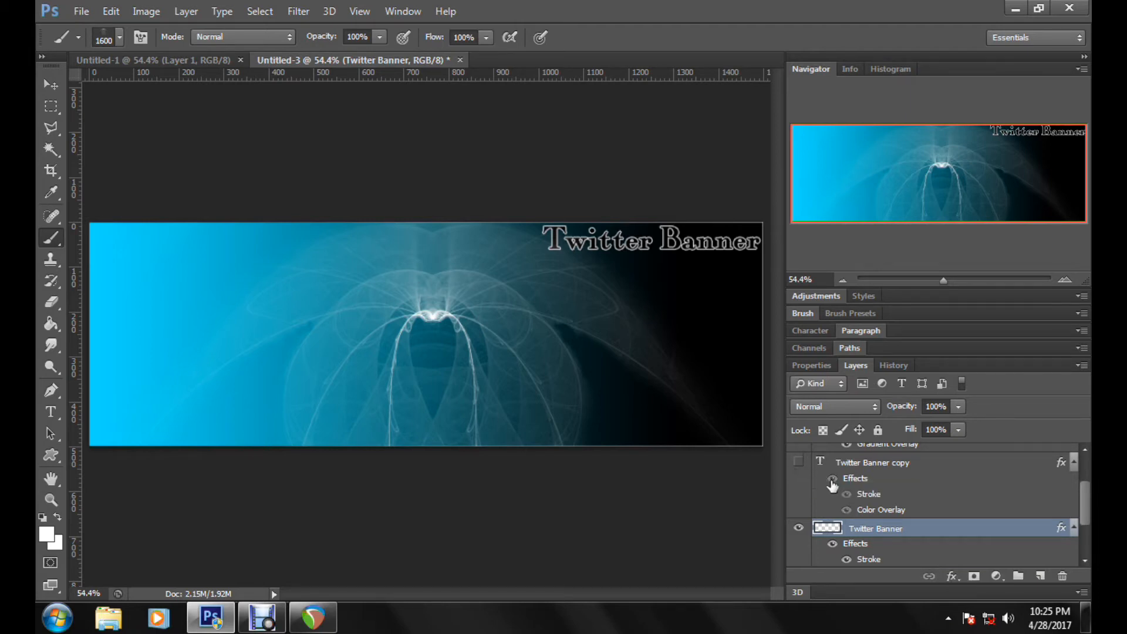
left_click(799, 529)
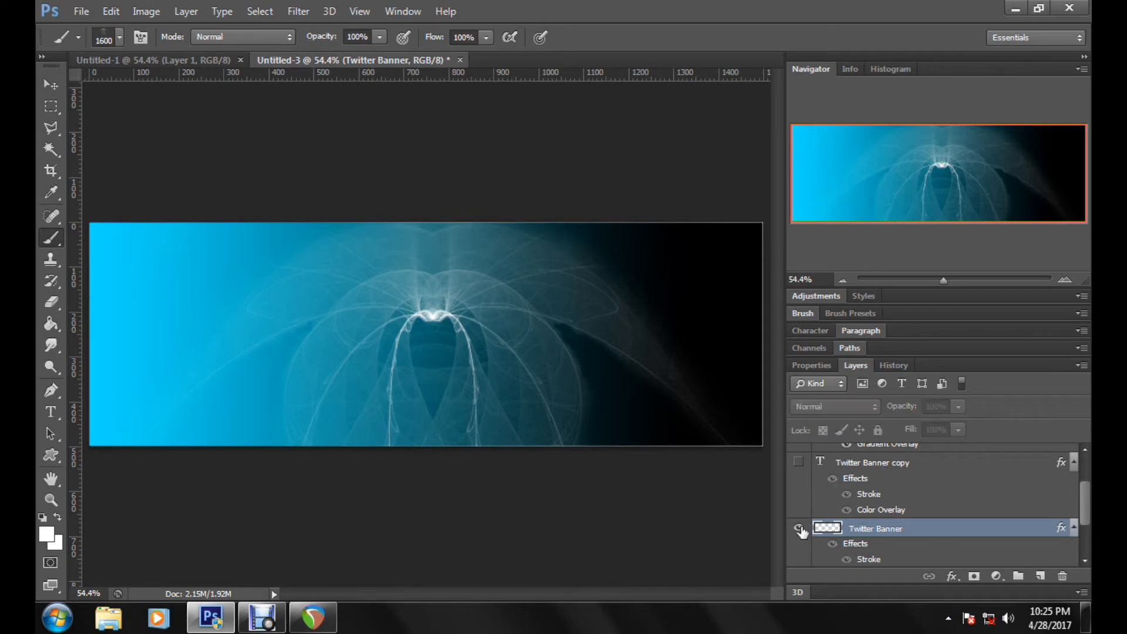
left_click(799, 529)
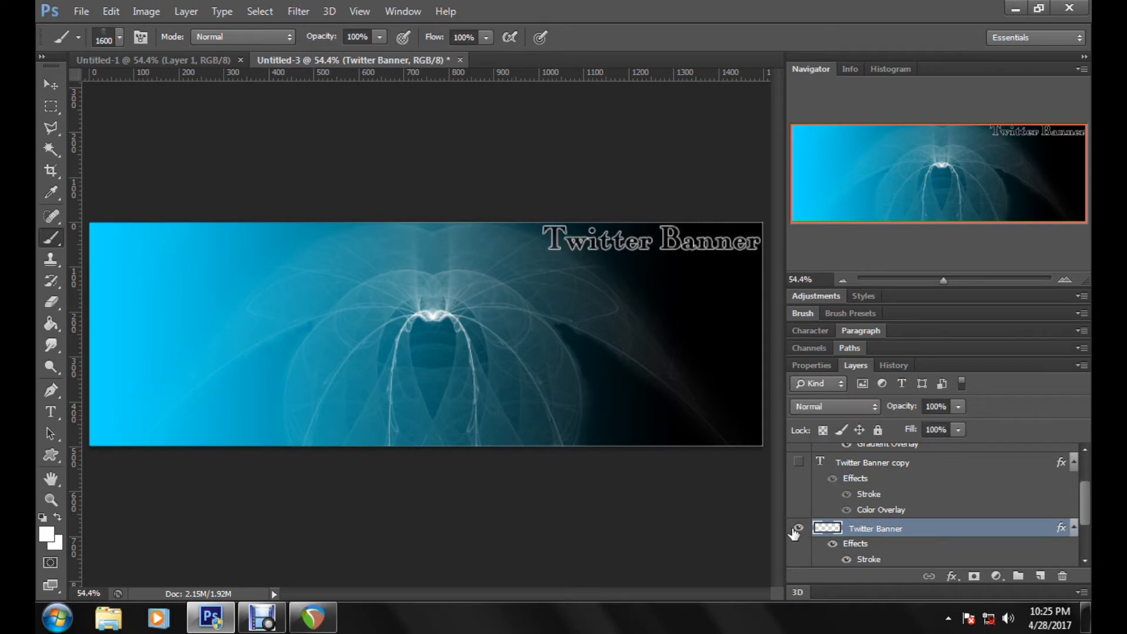
scroll(794, 533, "up", 3)
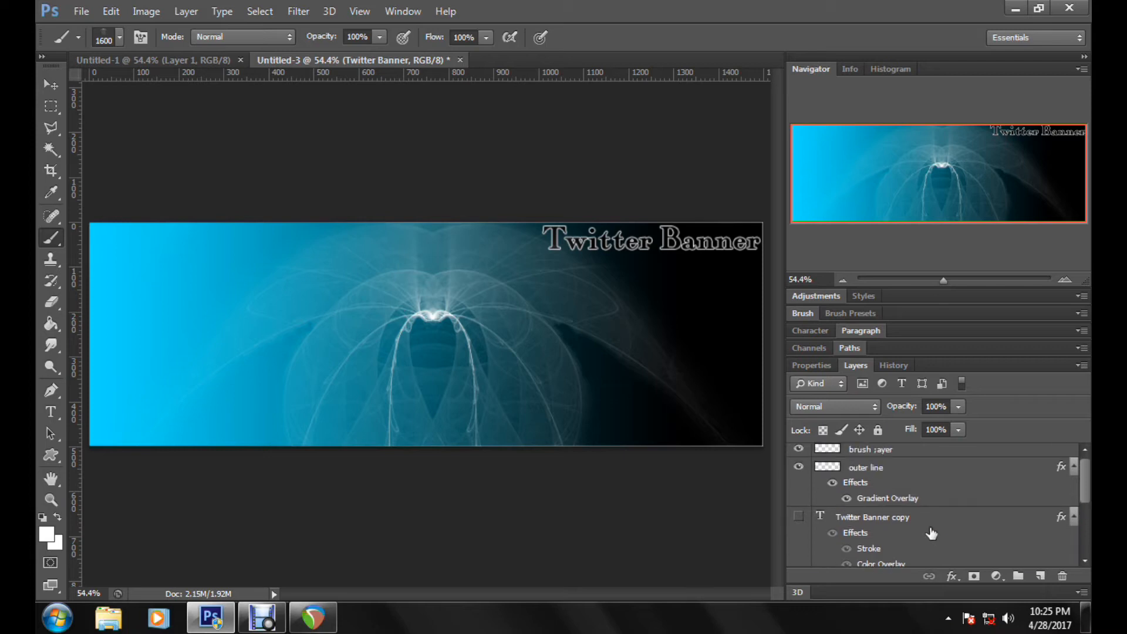
left_click(797, 468)
left_click(798, 468)
Step: Reapply the last Motion Blur filter to the rasterized Twitter Banner layer
left_click(942, 477)
scroll(881, 517, "down", 2)
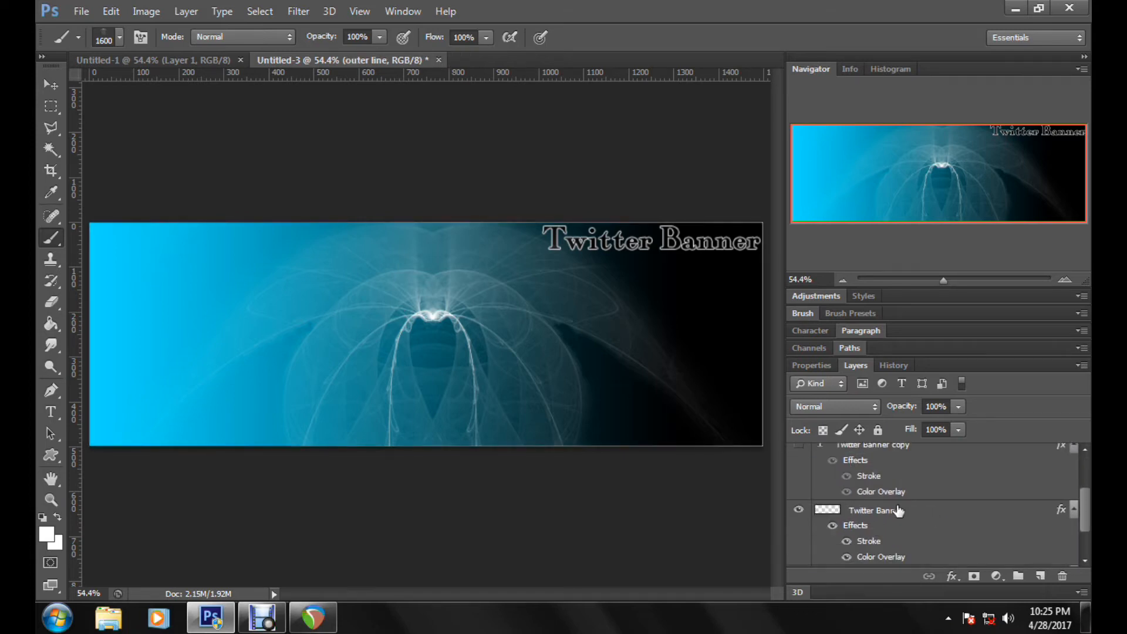
left_click(1041, 515)
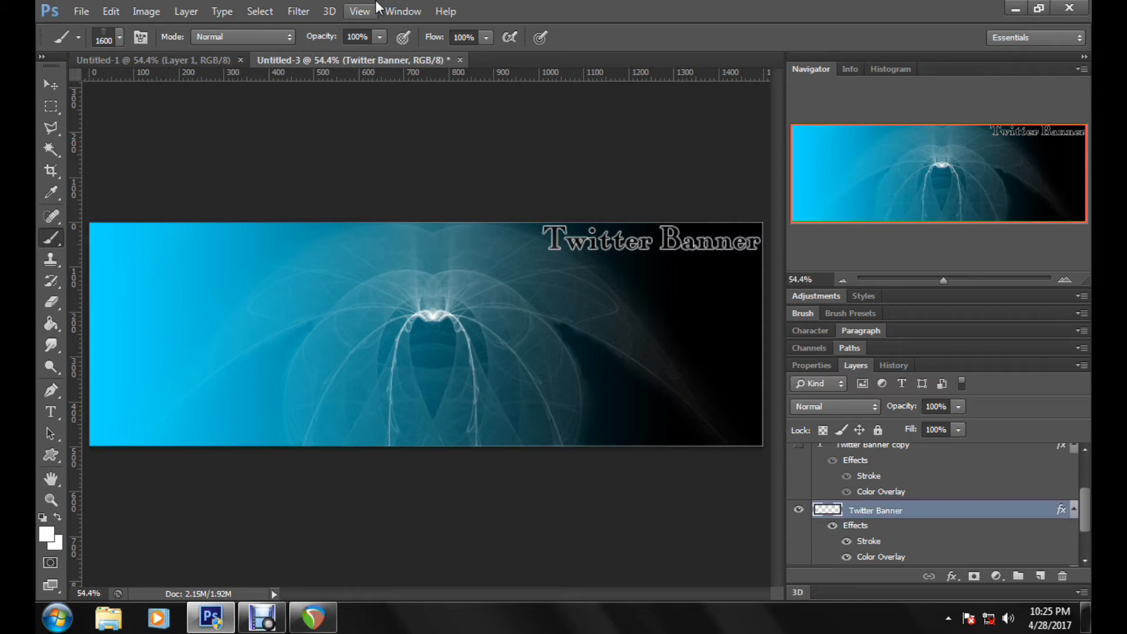
left_click(298, 11)
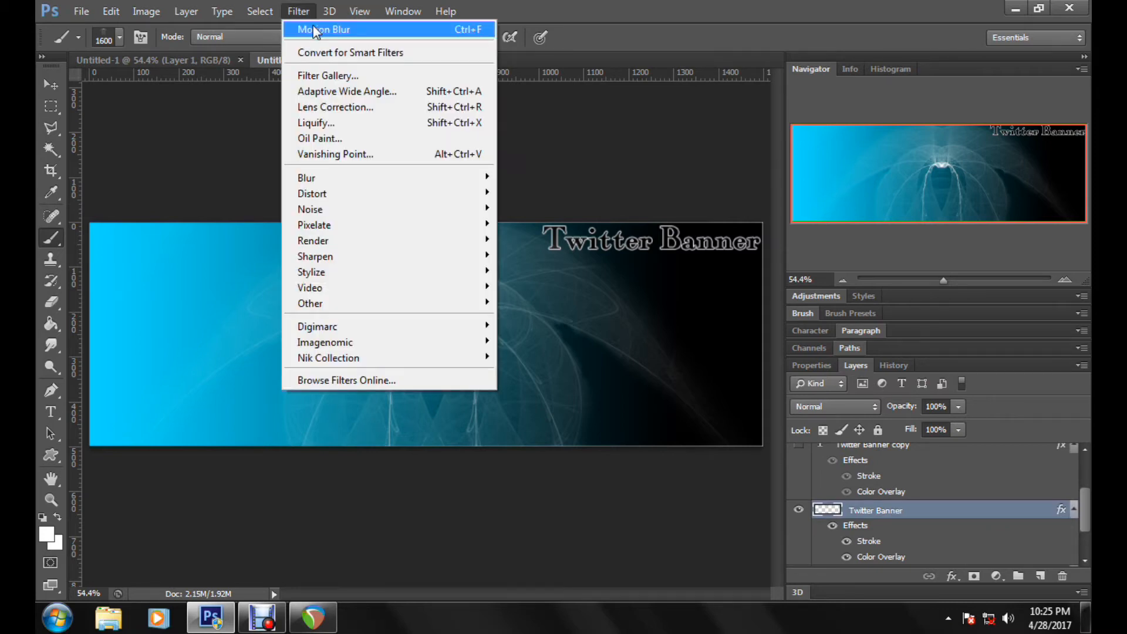
left_click(317, 30)
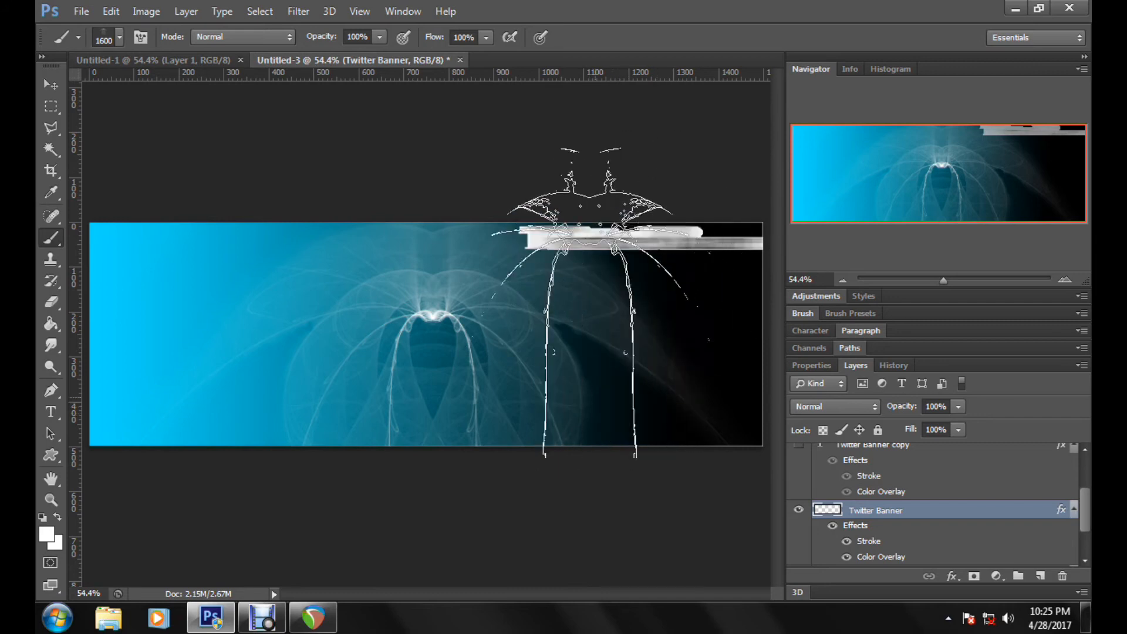
Step: Step back through the history to undo the Motion Blur and the rasterizing of the Twitter Banner layer
left_click(111, 12)
left_click(154, 49)
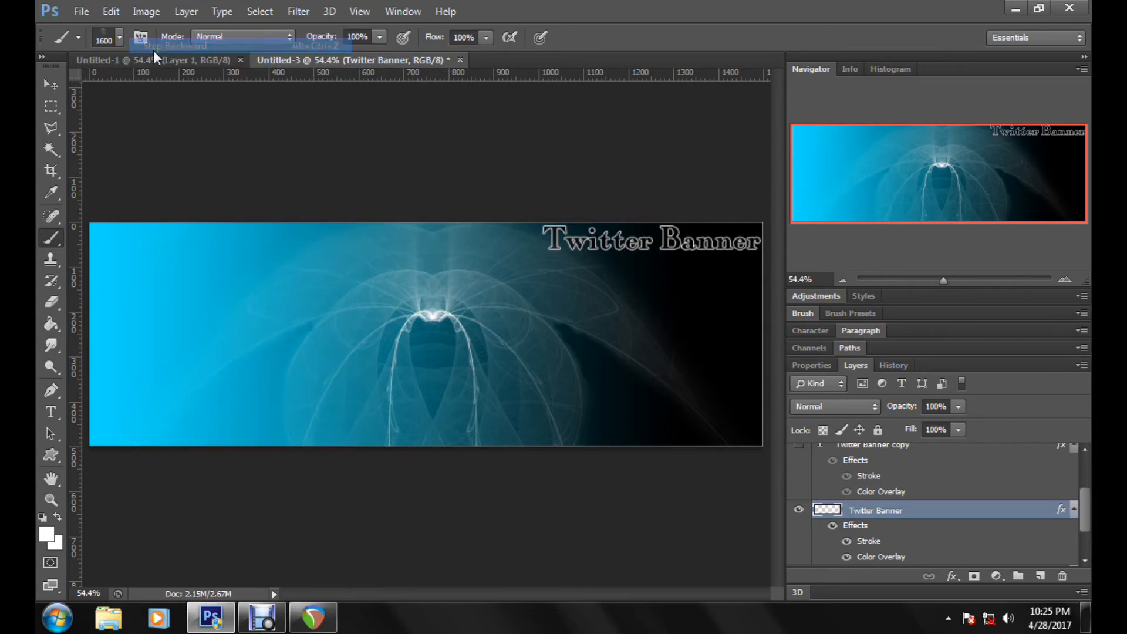
left_click(111, 12)
left_click(146, 46)
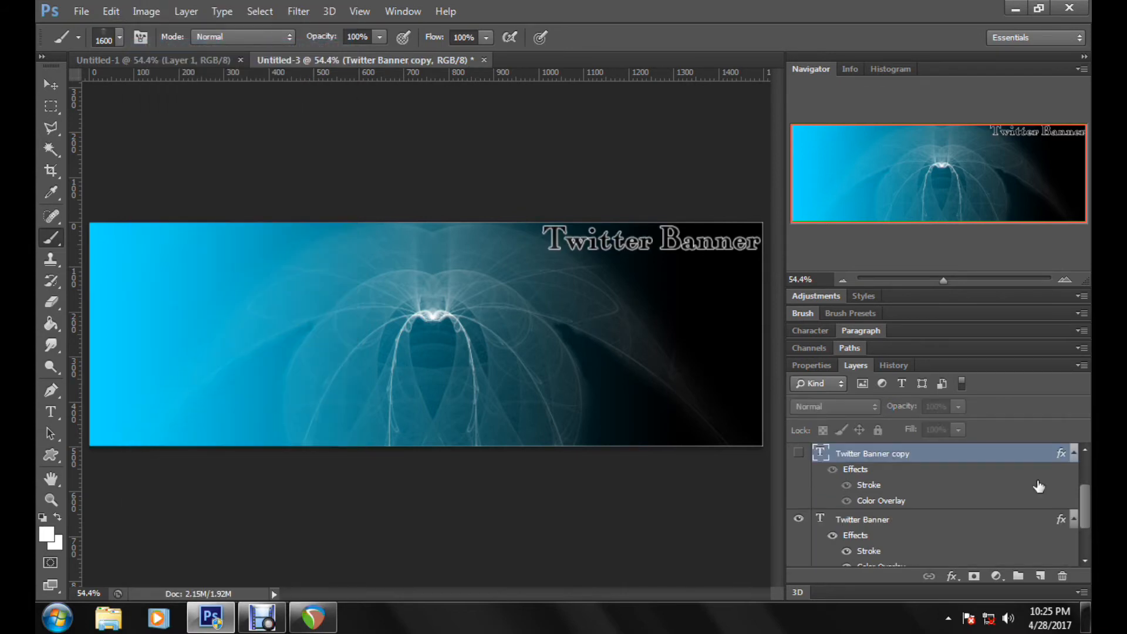
Step: Turn off the Stroke effect on the original Twitter Banner text layer and rasterize its type
left_click(869, 517)
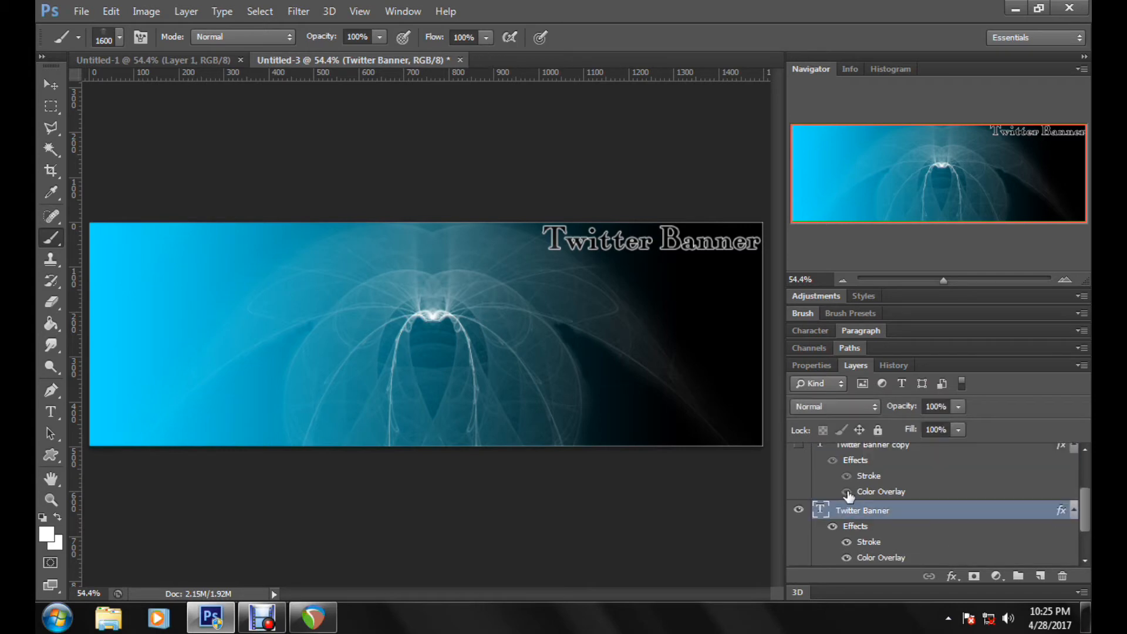
scroll(868, 551, "up", 1)
left_click(847, 541)
scroll(930, 554, "down", 2)
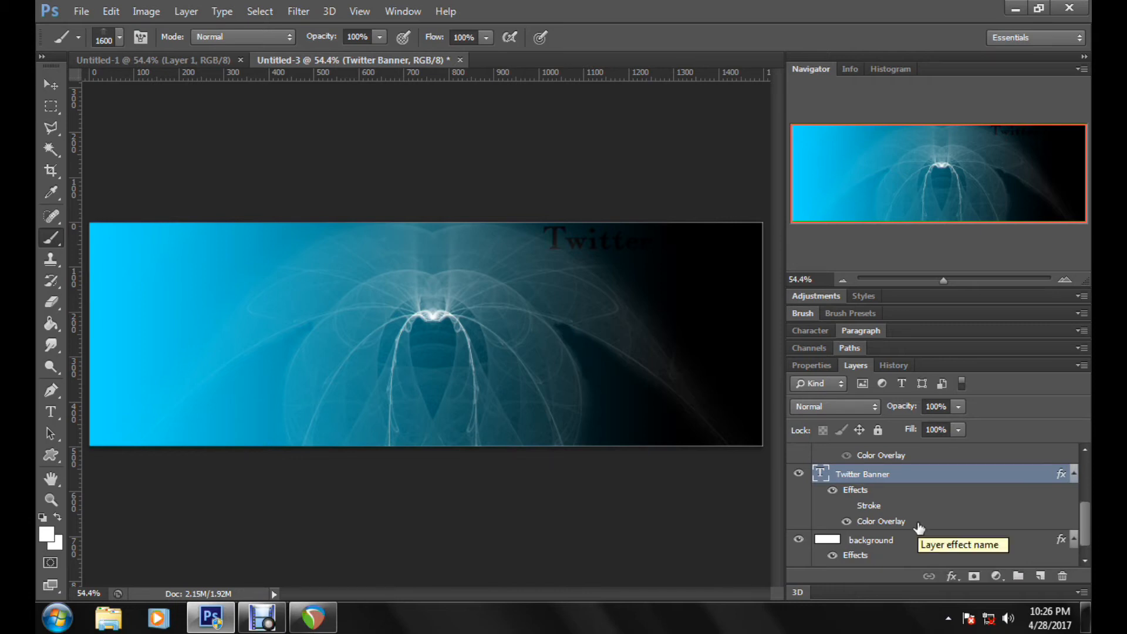
right_click(919, 487)
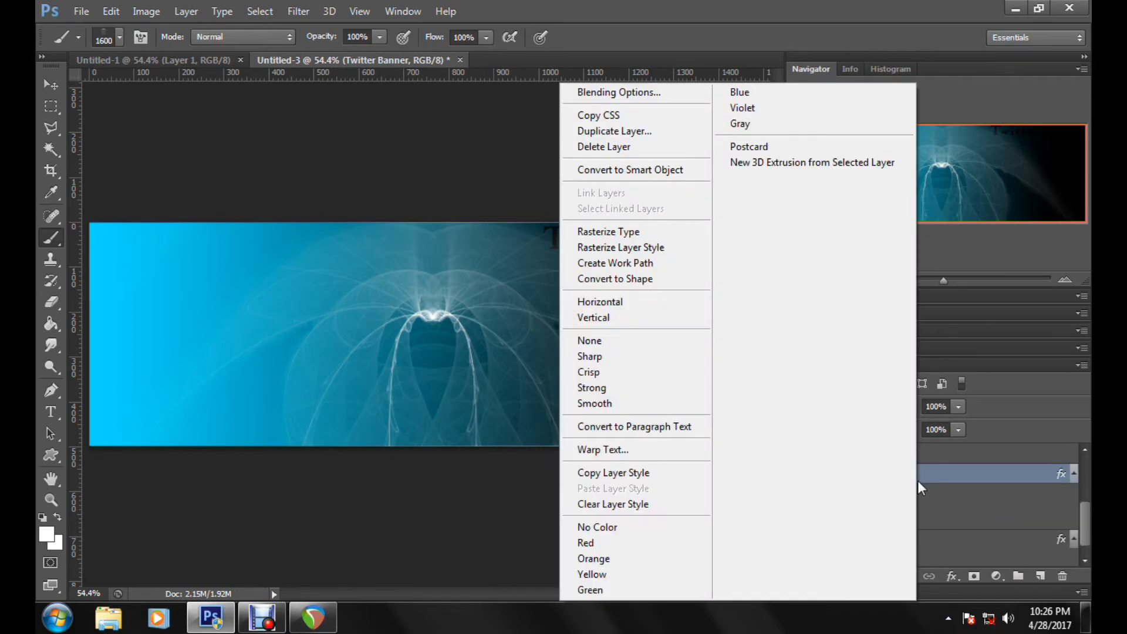
left_click(649, 237)
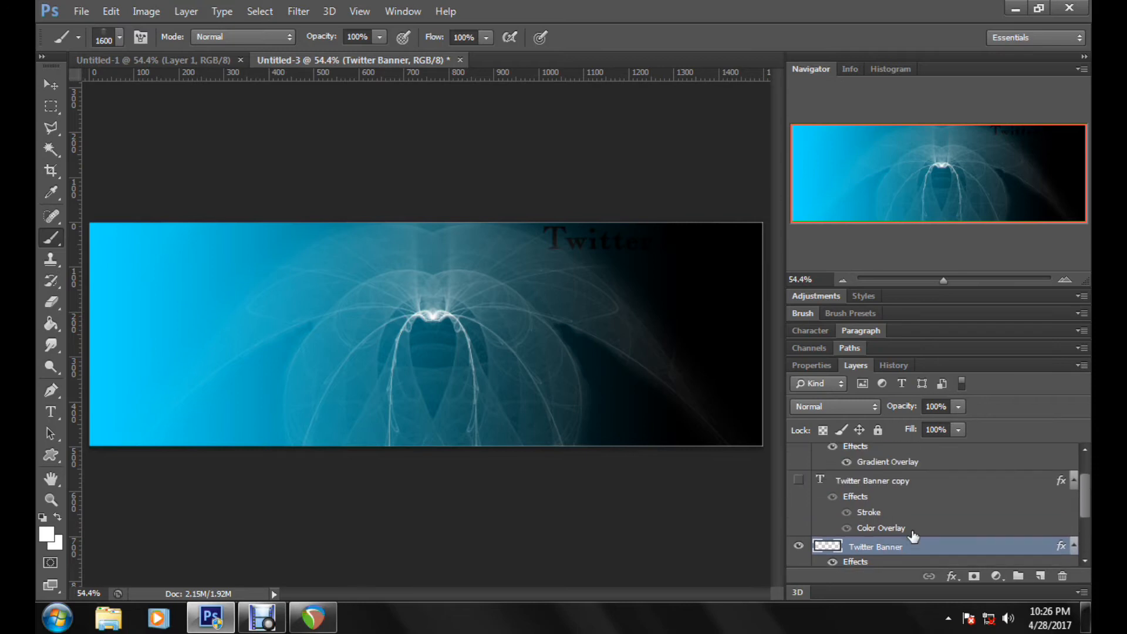
Step: With the Twitter Banner copy hidden, apply Motion Blur to the rasterized Twitter Banner layer at a 0° angle and 108 pixels distance
left_click(798, 481)
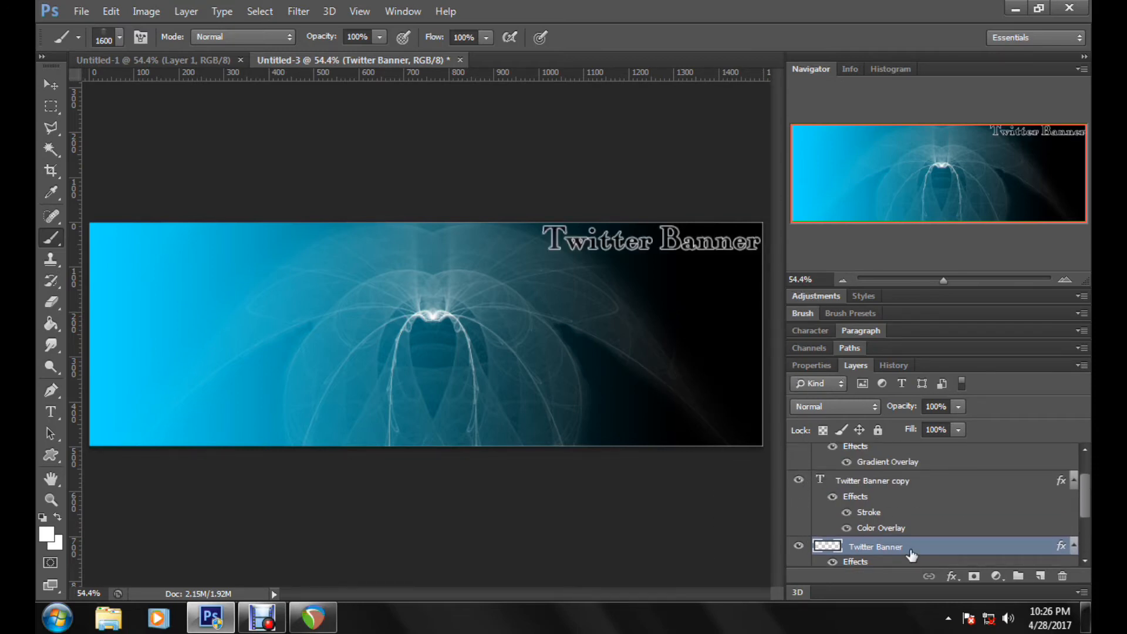
left_click(798, 481)
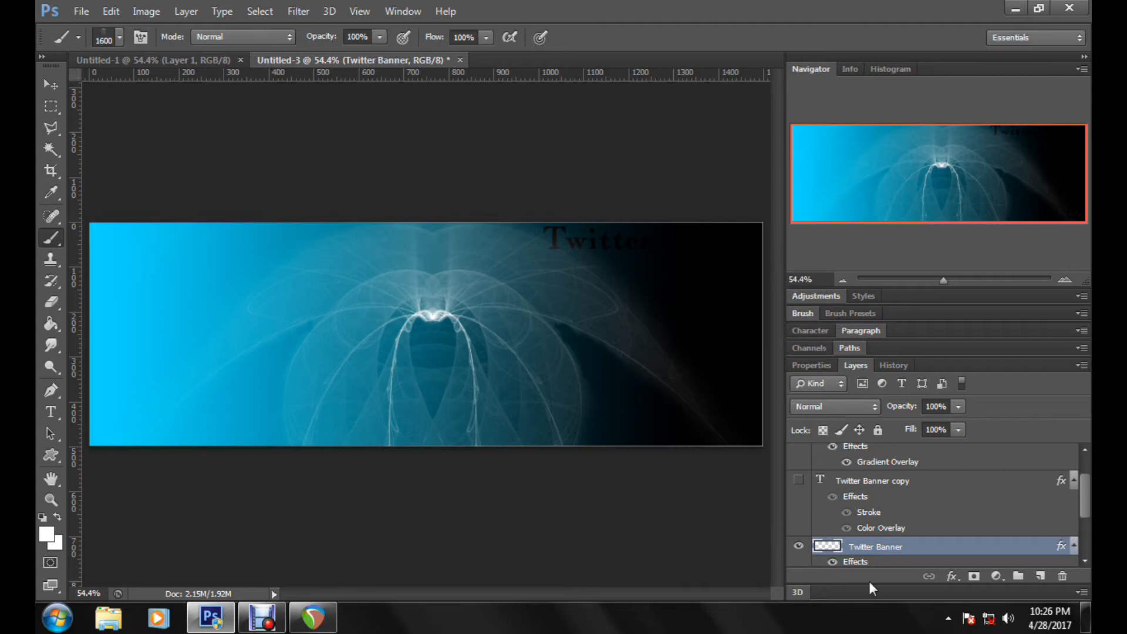
scroll(901, 546, "down", 1)
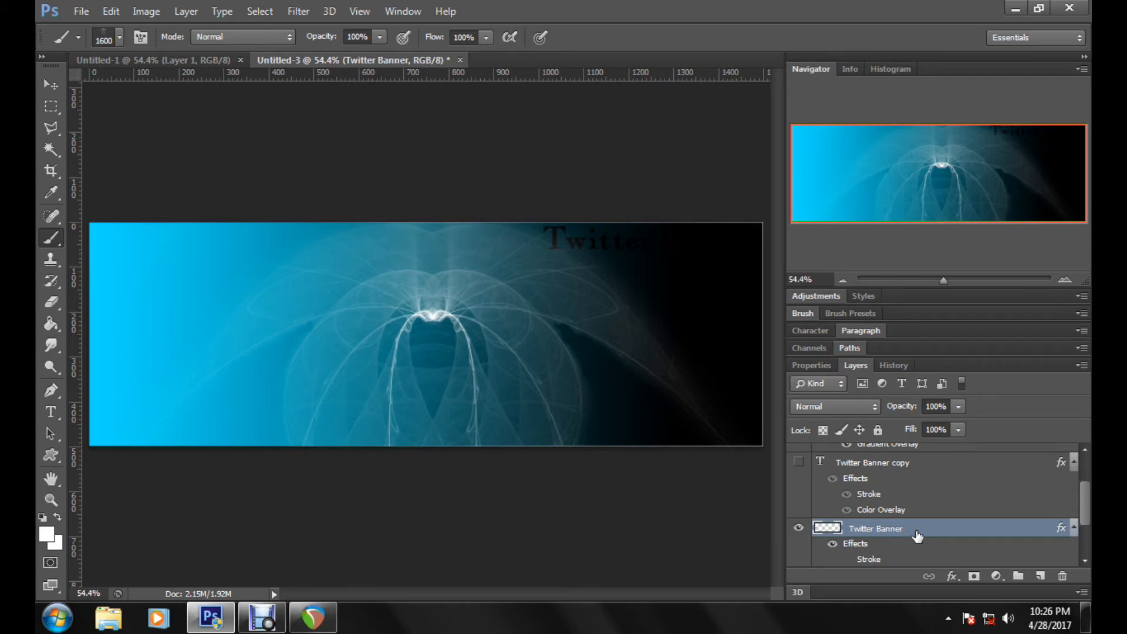
left_click(298, 12)
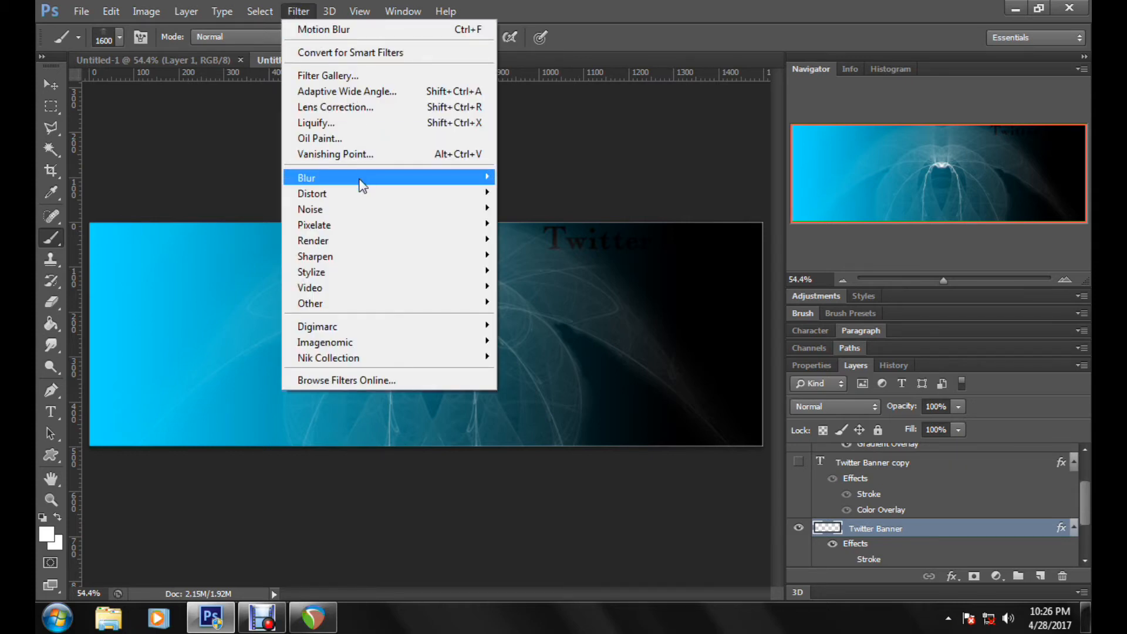
mouse_move(360, 181)
left_click(546, 326)
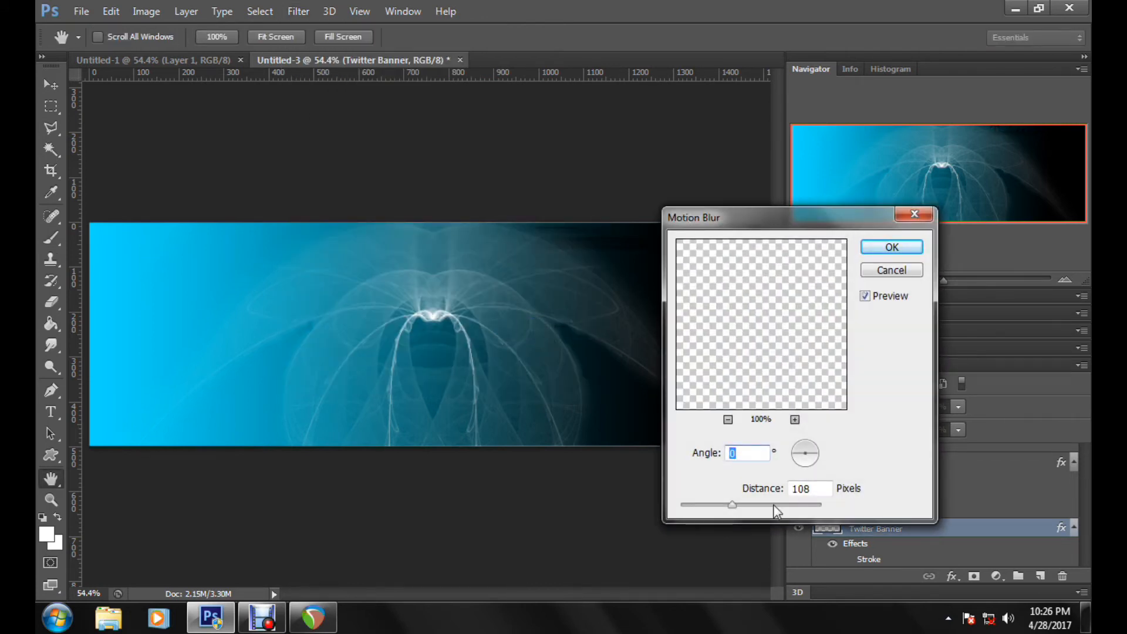
left_click(892, 247)
key("b")
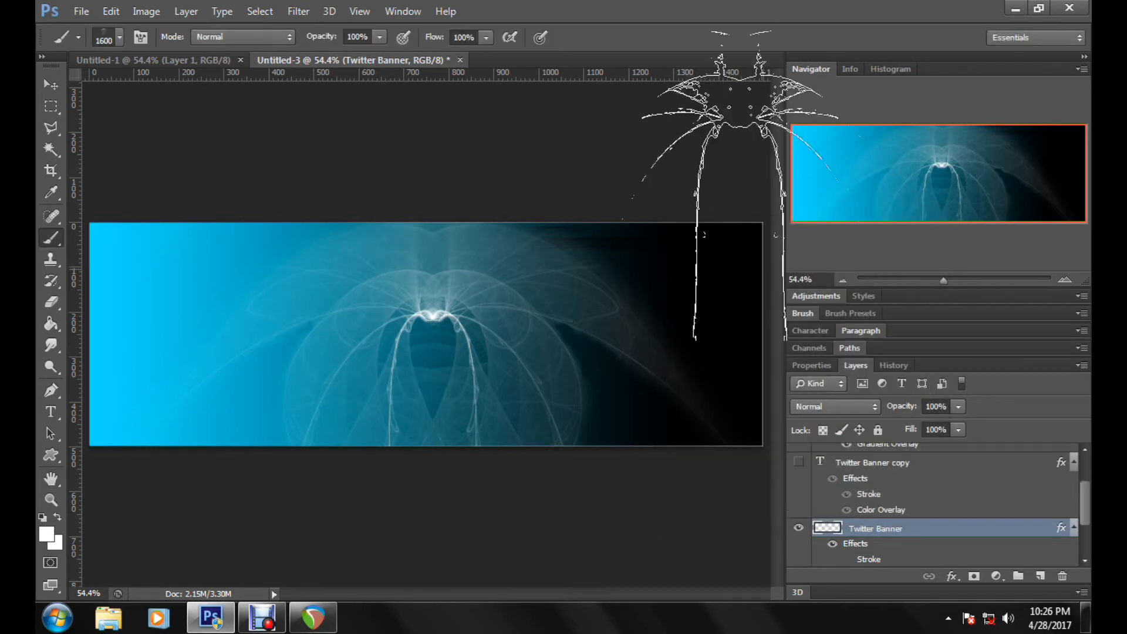
Step: Change the blurred Twitter Banner layer's Color Overlay to white and show the Twitter Banner copy layer again
double_click(988, 534)
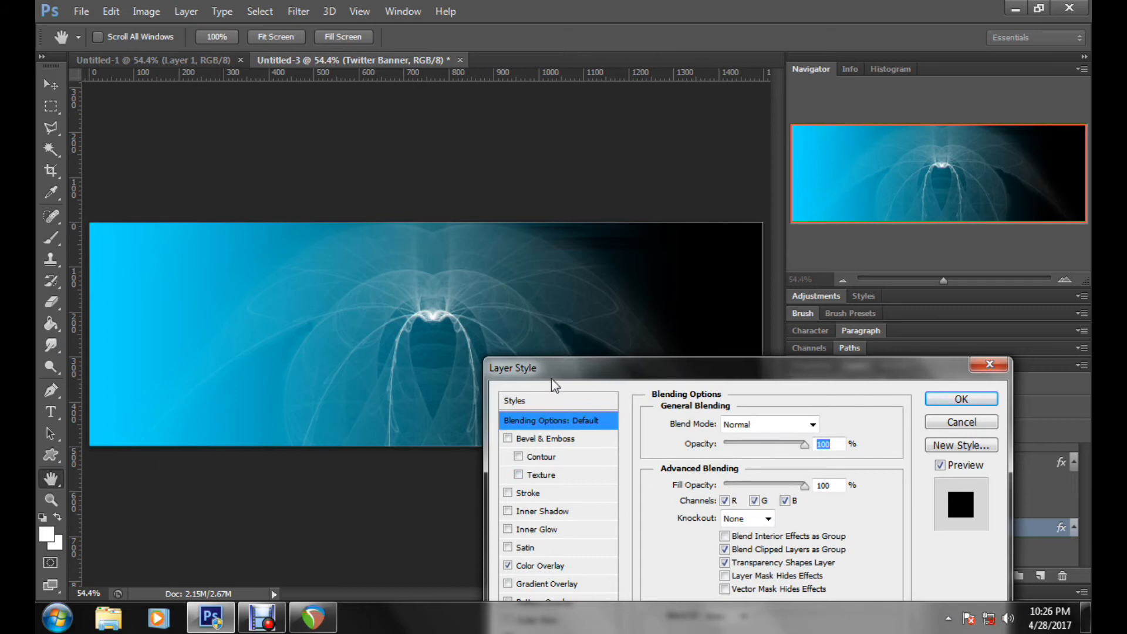
left_click_drag(550, 377, 780, 268)
left_click(816, 464)
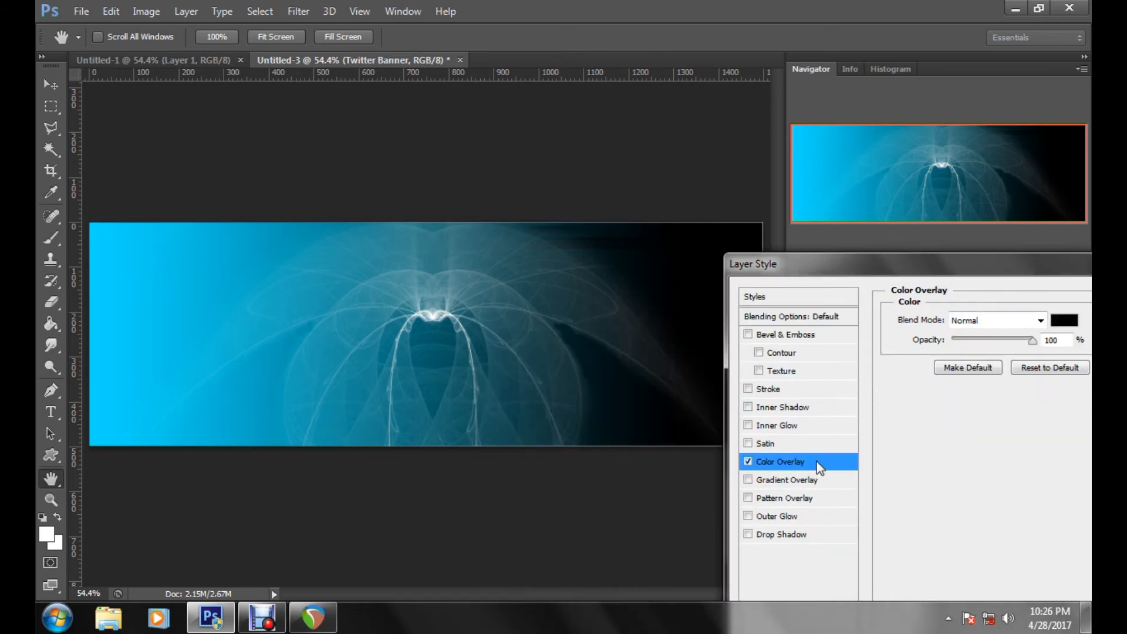
left_click(1064, 321)
left_click_drag(438, 412, 910, 348)
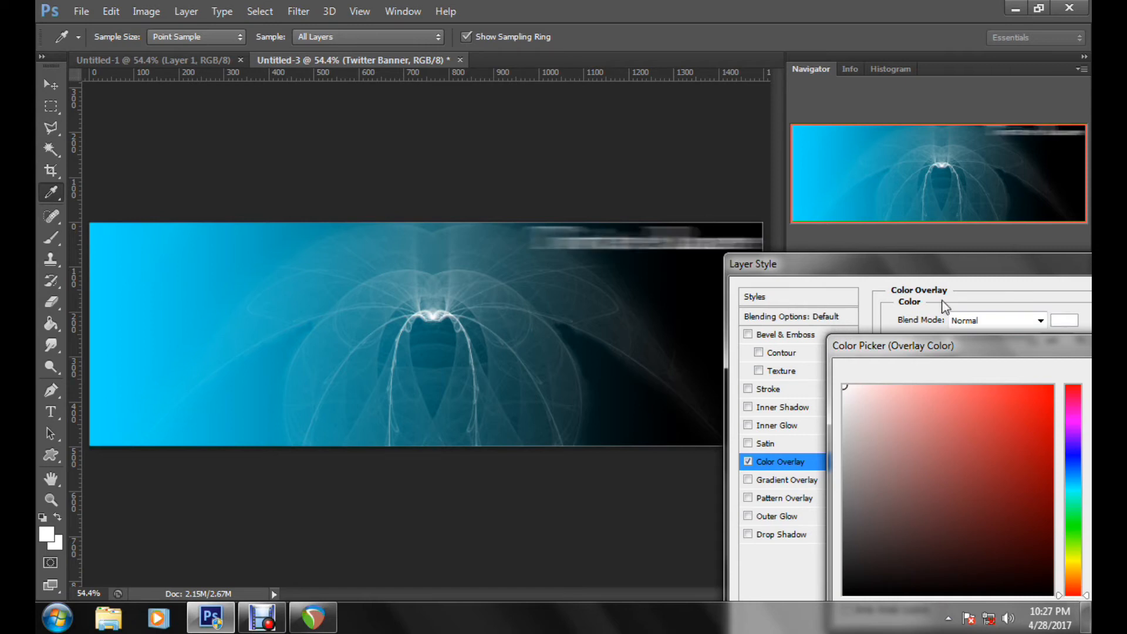
left_click_drag(946, 350, 606, 301)
left_click(845, 326)
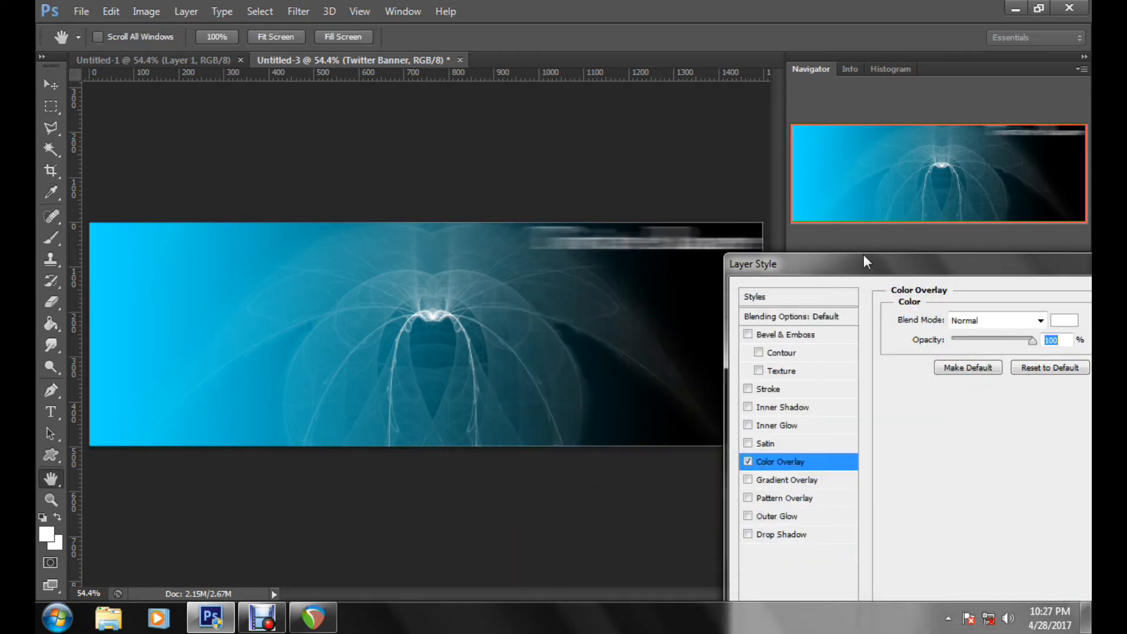
left_click_drag(864, 259, 510, 278)
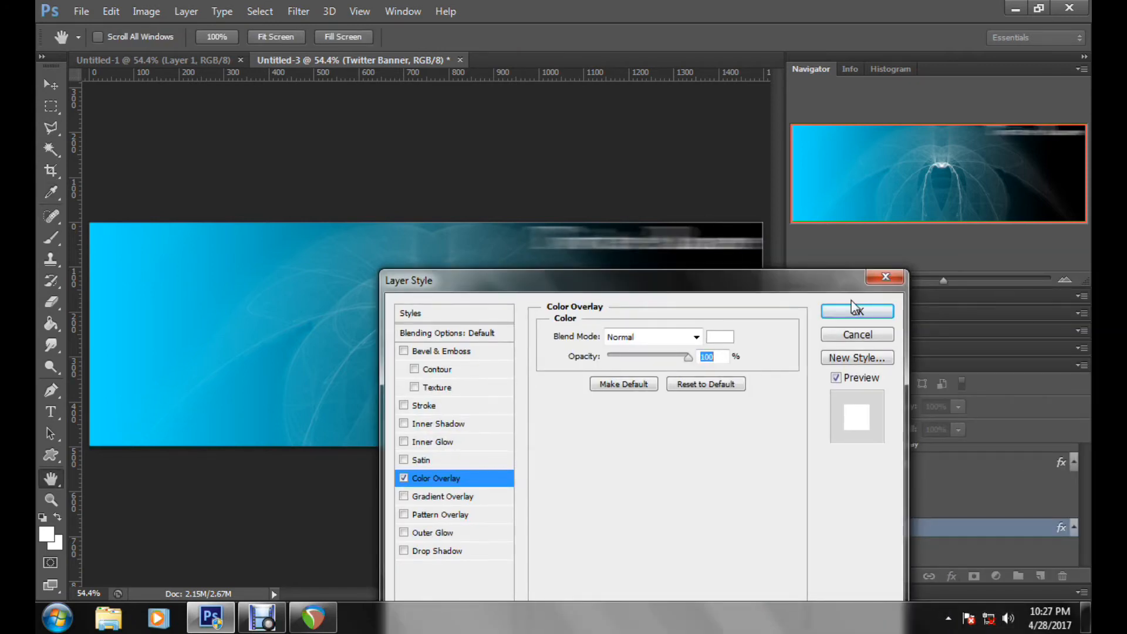
left_click(857, 312)
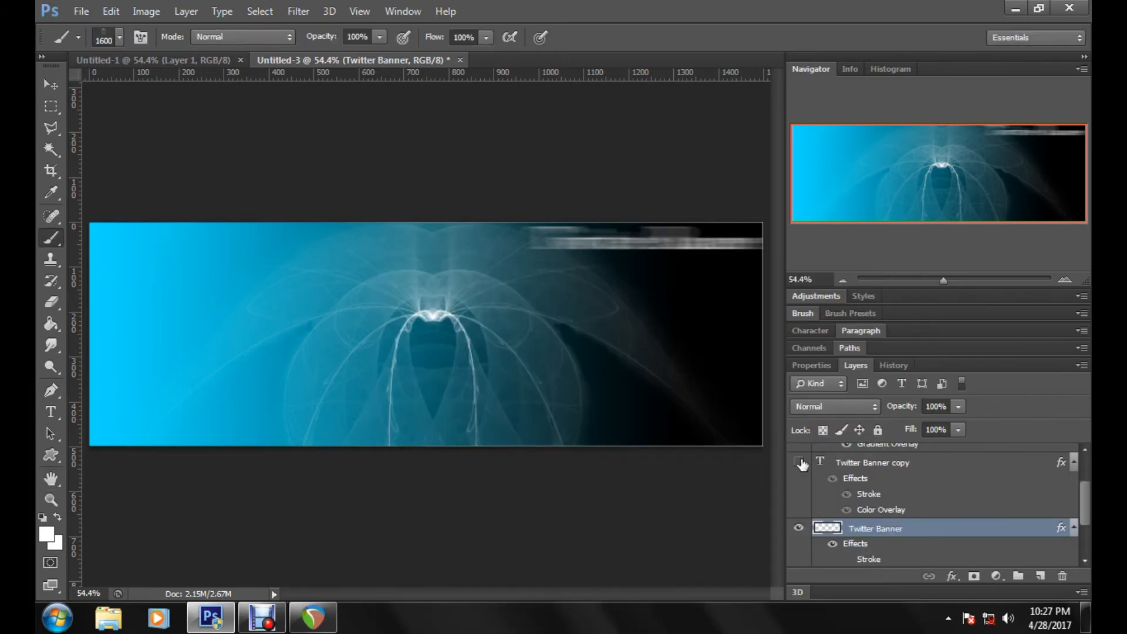
left_click(799, 464)
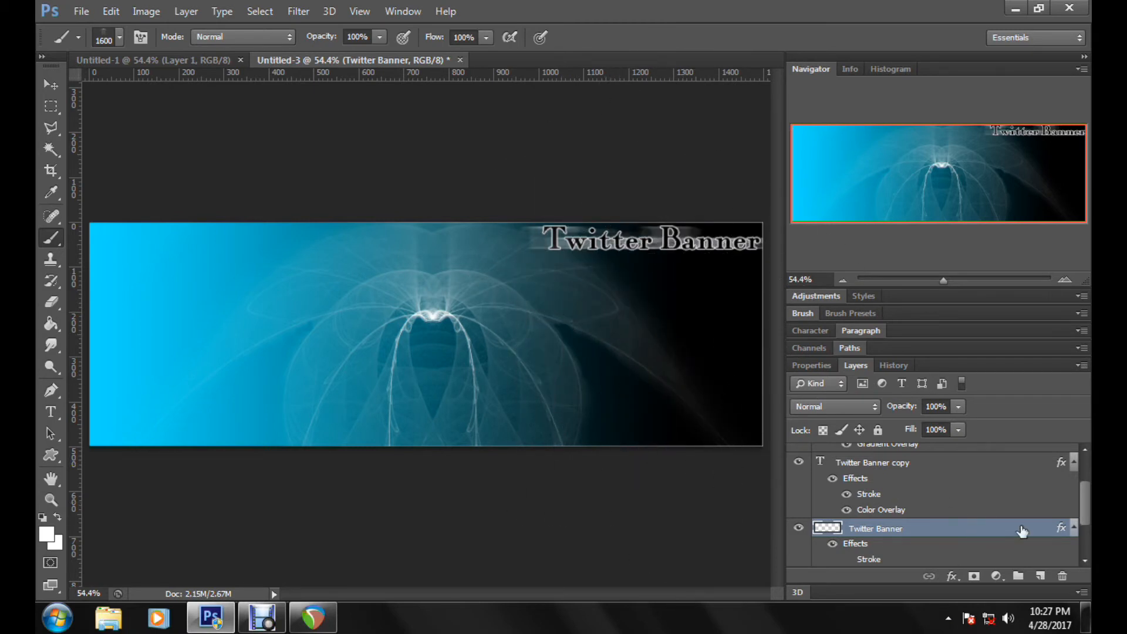
Step: Duplicate the blurred Twitter Banner layer and reapply the last Motion Blur to the duplicate
left_click_drag(1023, 531, 1041, 576)
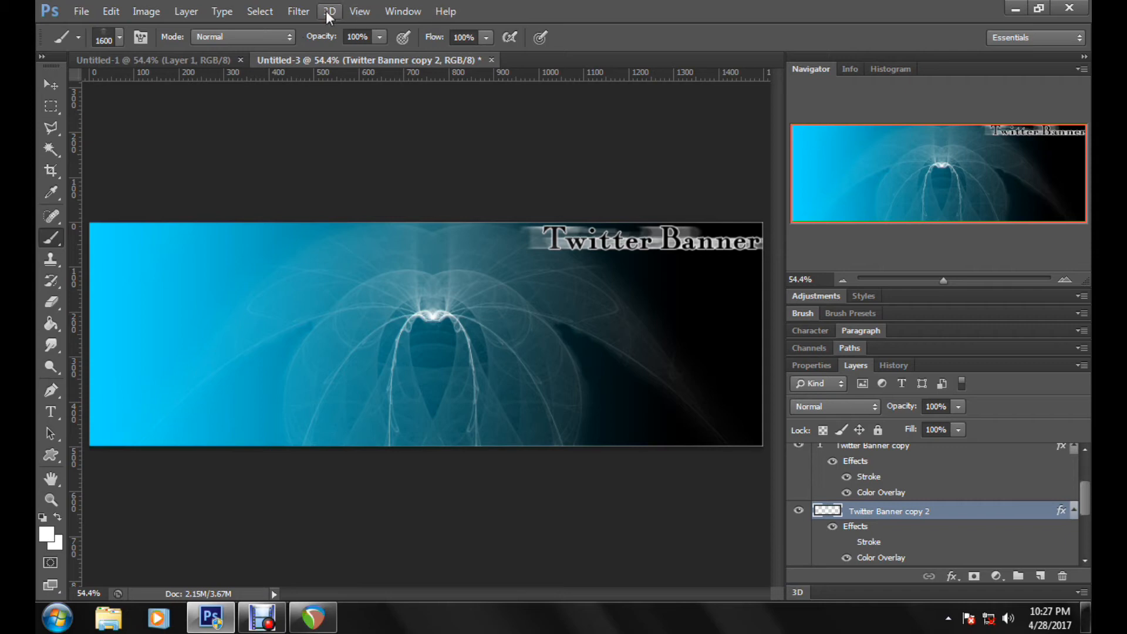
left_click(296, 14)
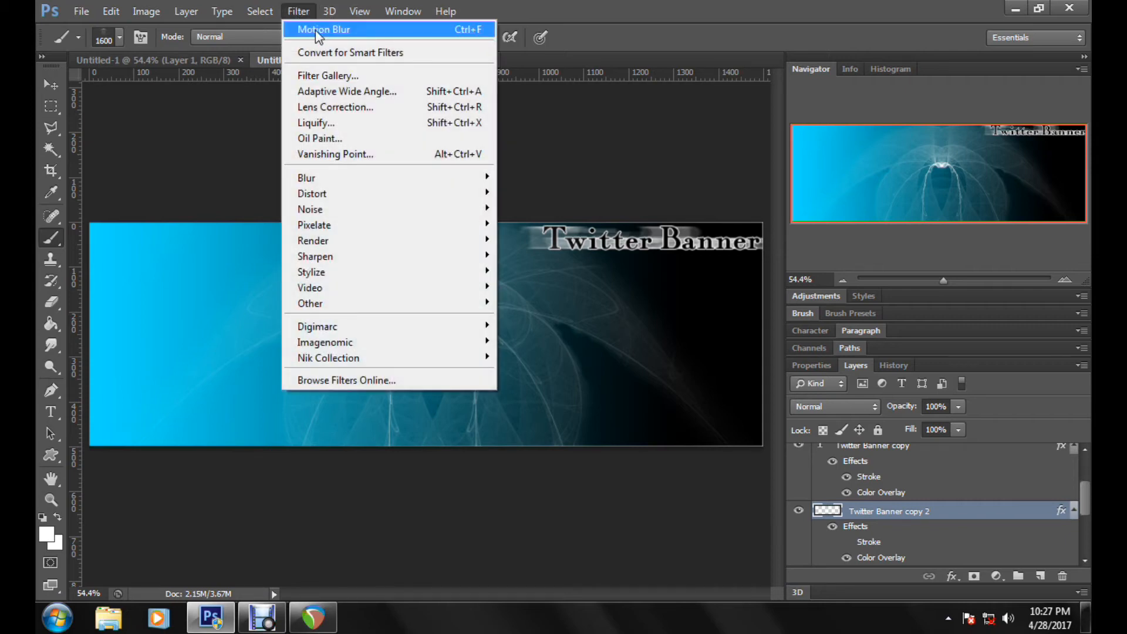
left_click(316, 33)
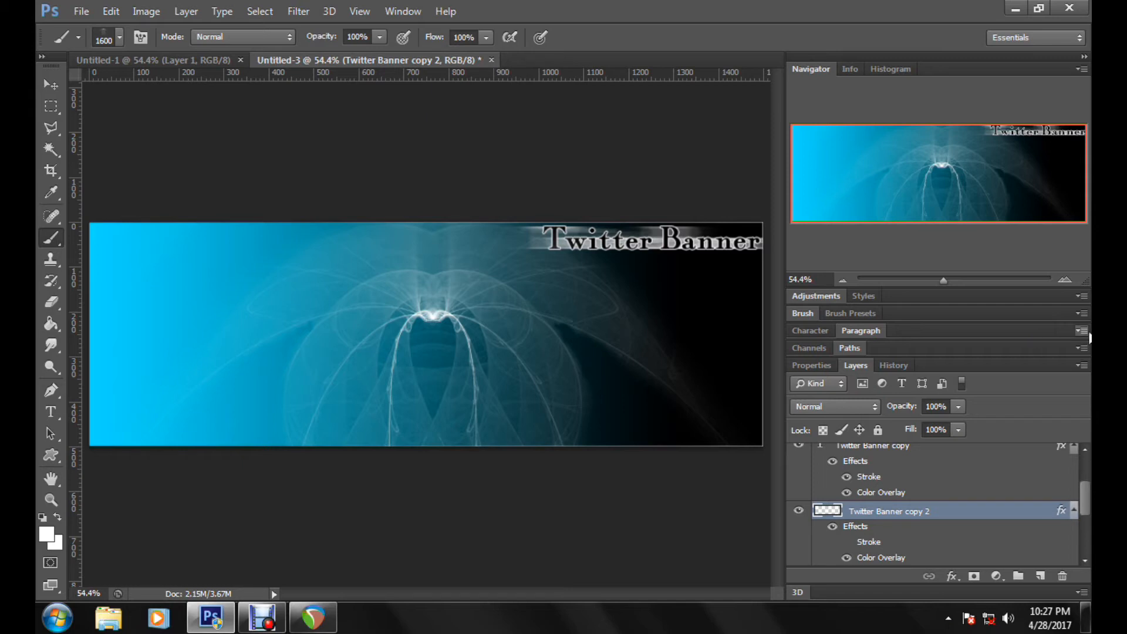
Step: Duplicate the Twitter Banner copy text layer and move the duplicate to the middle of the banner
scroll(1011, 506, "up", 1)
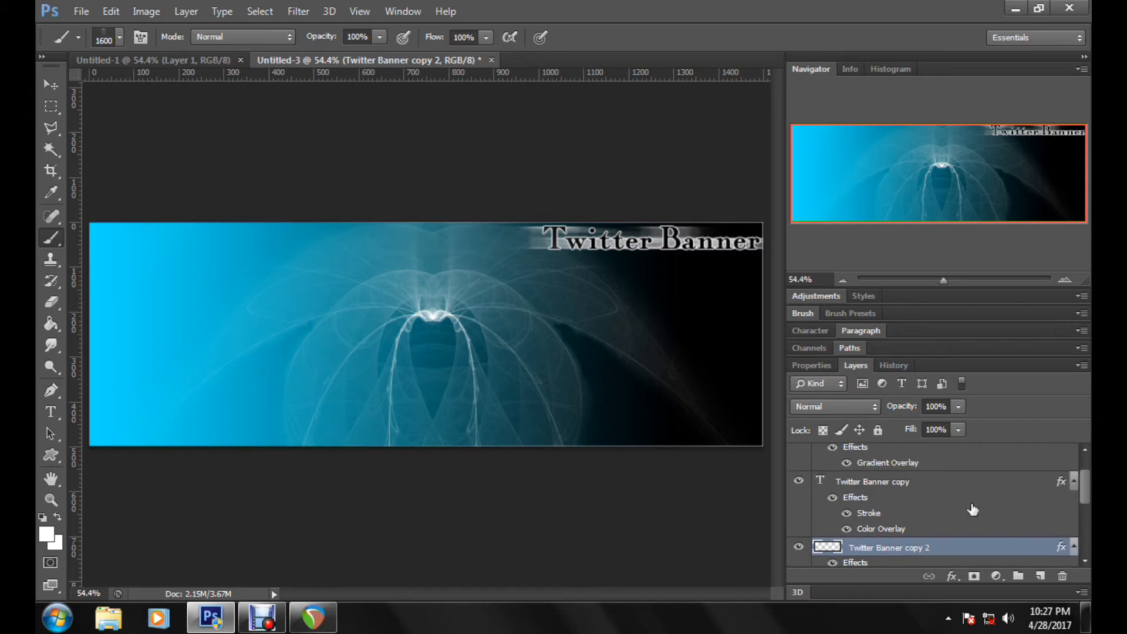
left_click(969, 487)
scroll(971, 496, "up", 1)
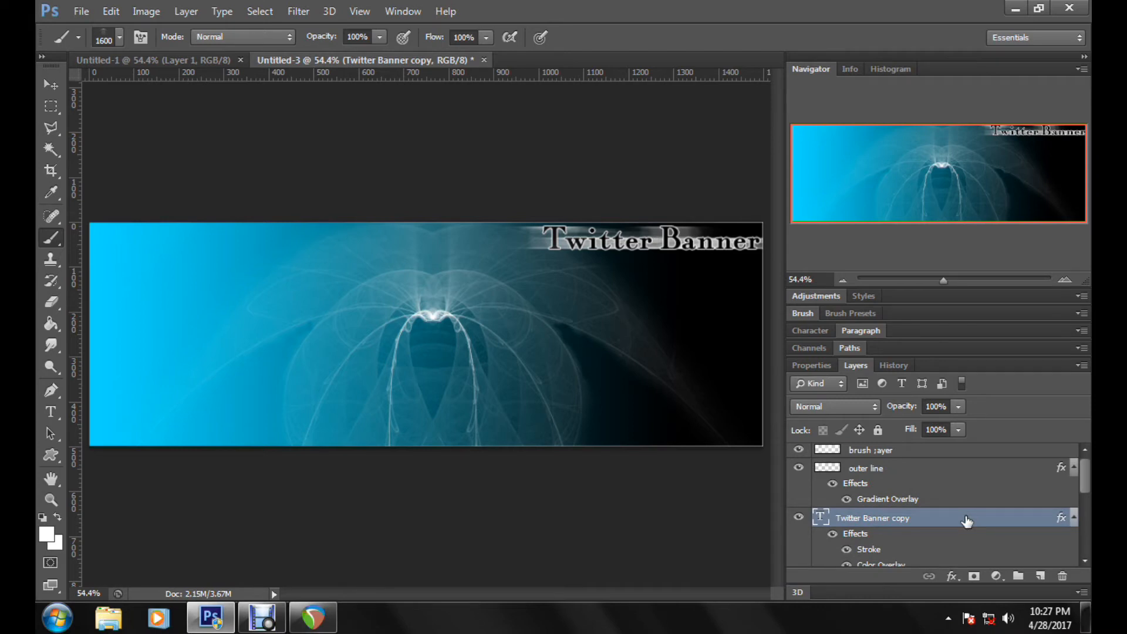
left_click(924, 469)
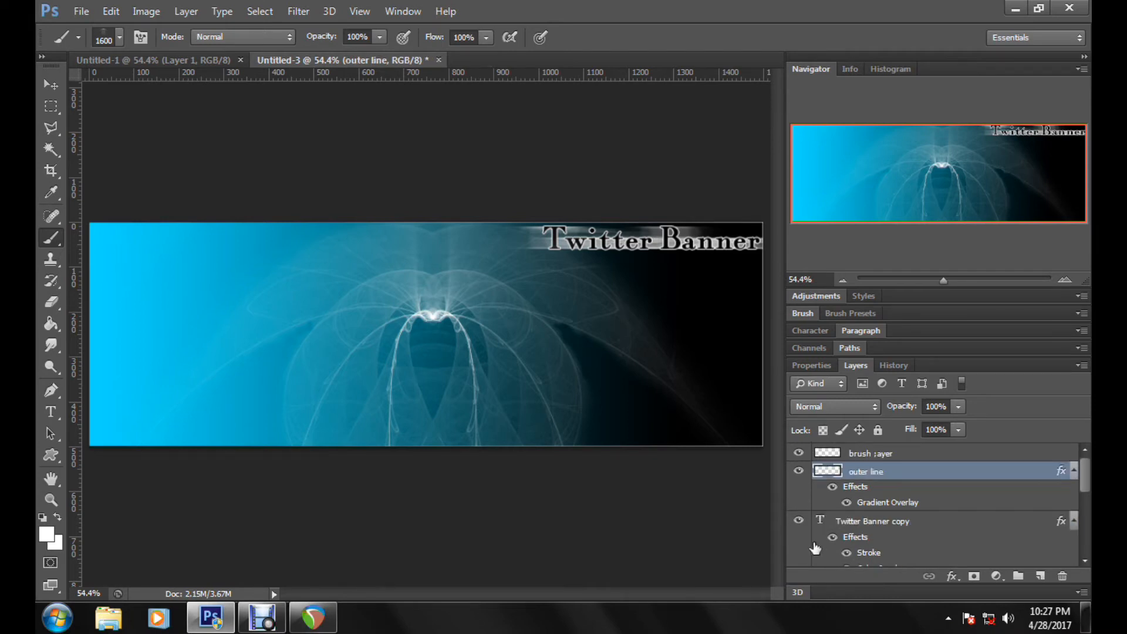
left_click(798, 521)
left_click(798, 521)
left_click(863, 526)
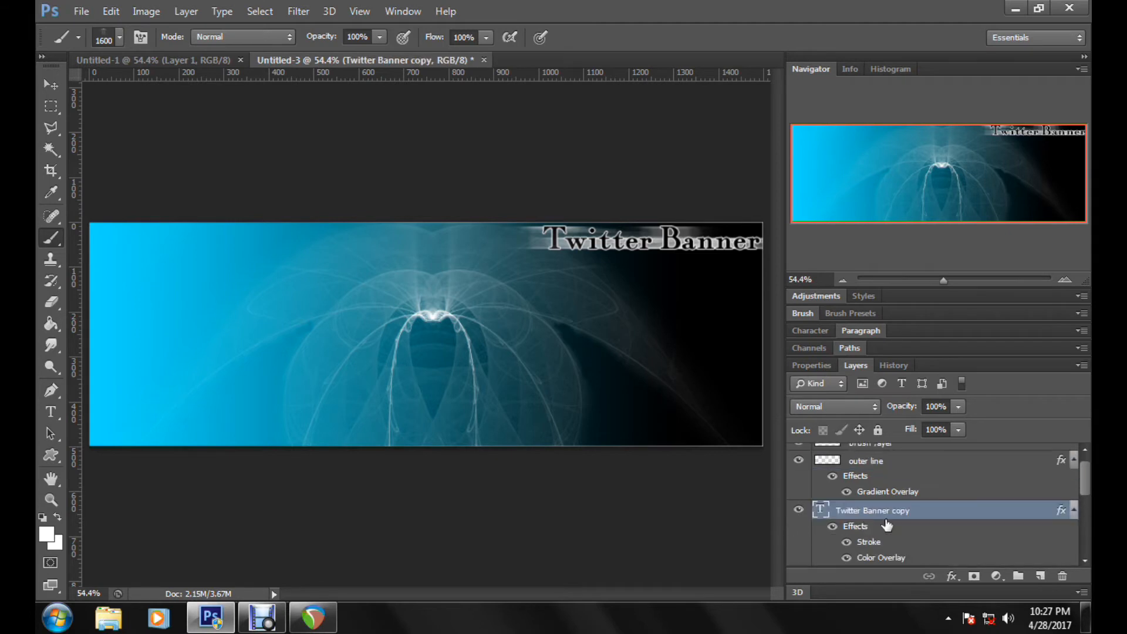
scroll(1005, 531, "down", 1)
left_click_drag(1016, 472, 1042, 576)
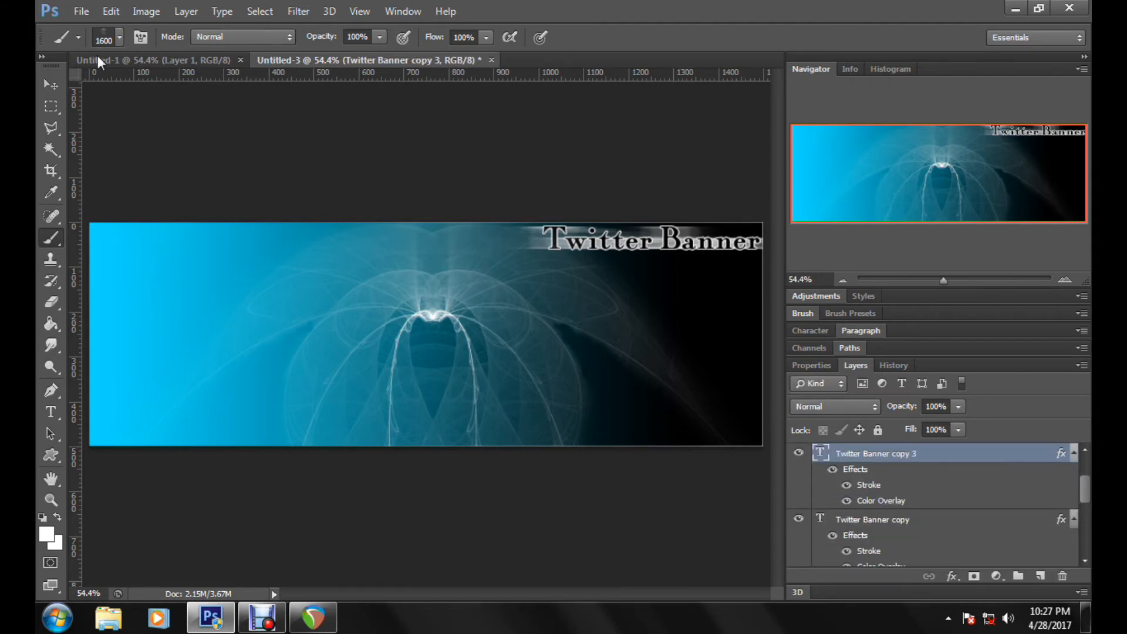
key("v")
left_click_drag(591, 267, 373, 365)
left_click(111, 11)
left_click(199, 303)
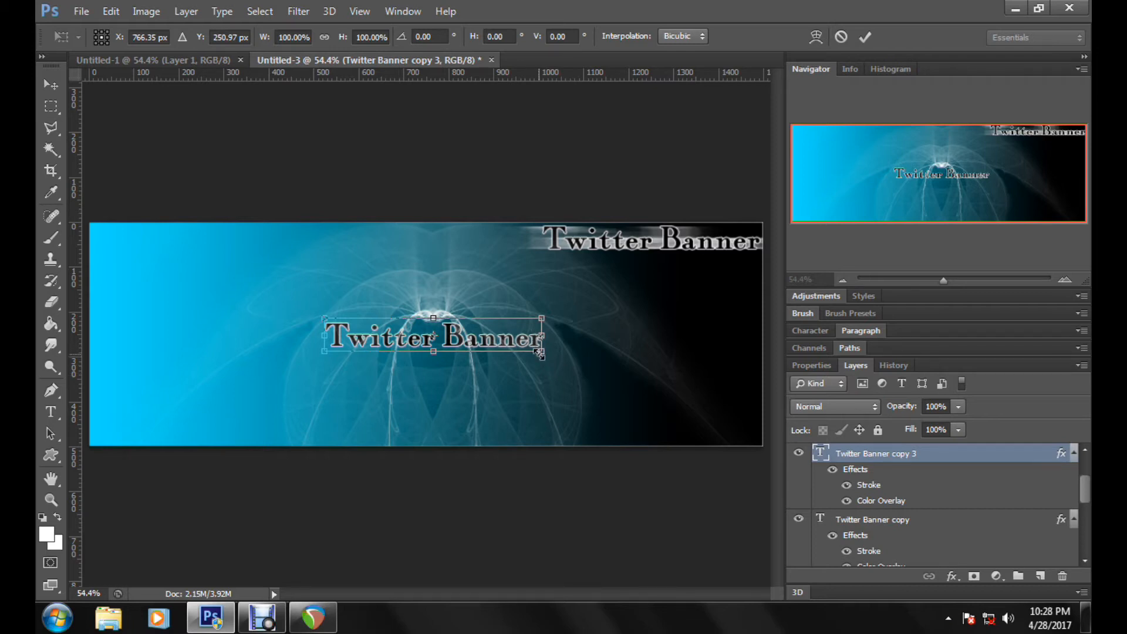
left_click_drag(540, 353, 899, 529)
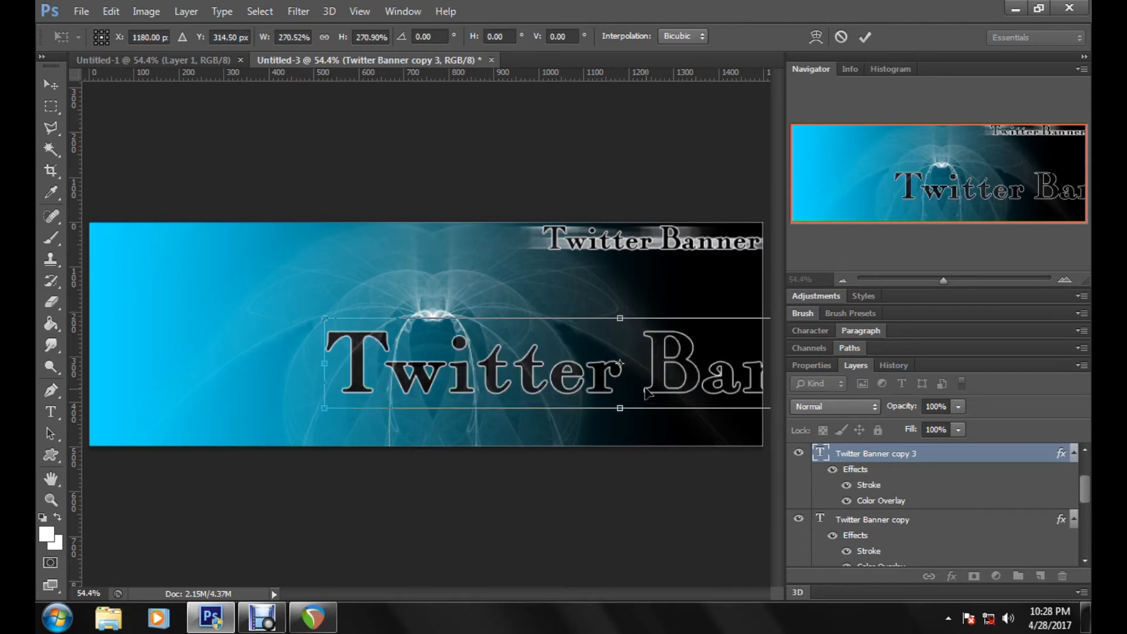
left_click_drag(588, 381, 460, 349)
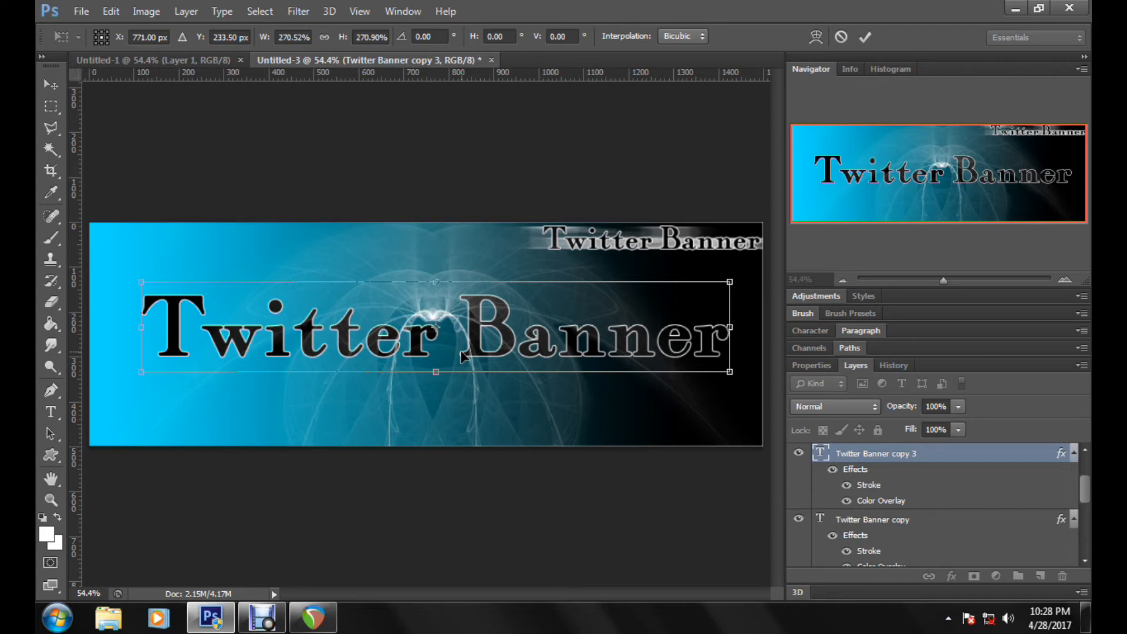
left_click(842, 37)
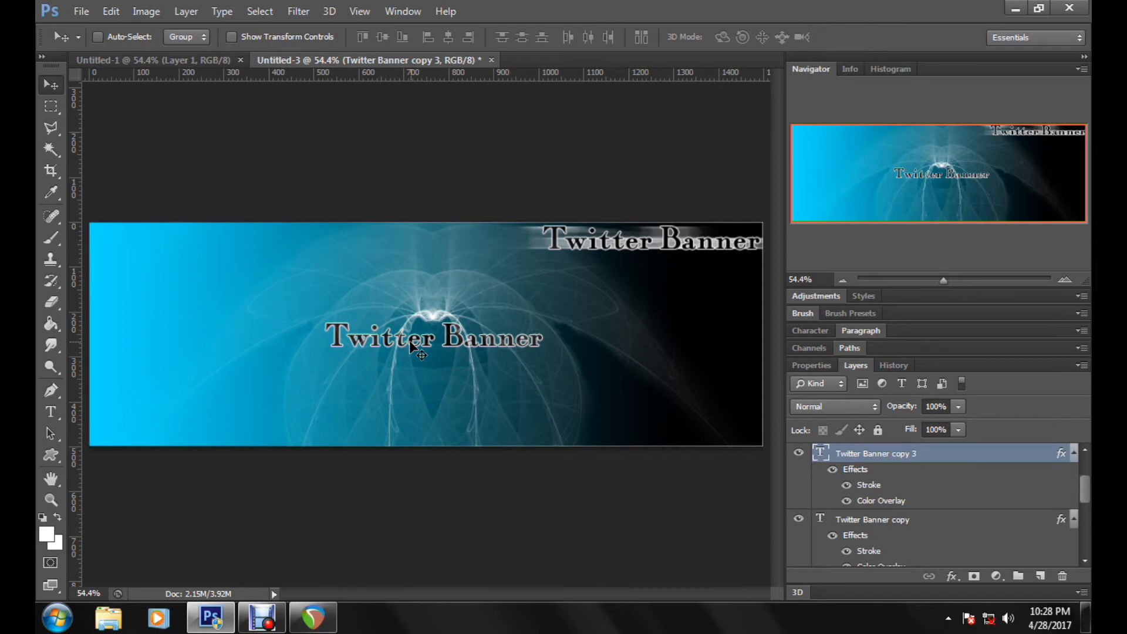
left_click(81, 11)
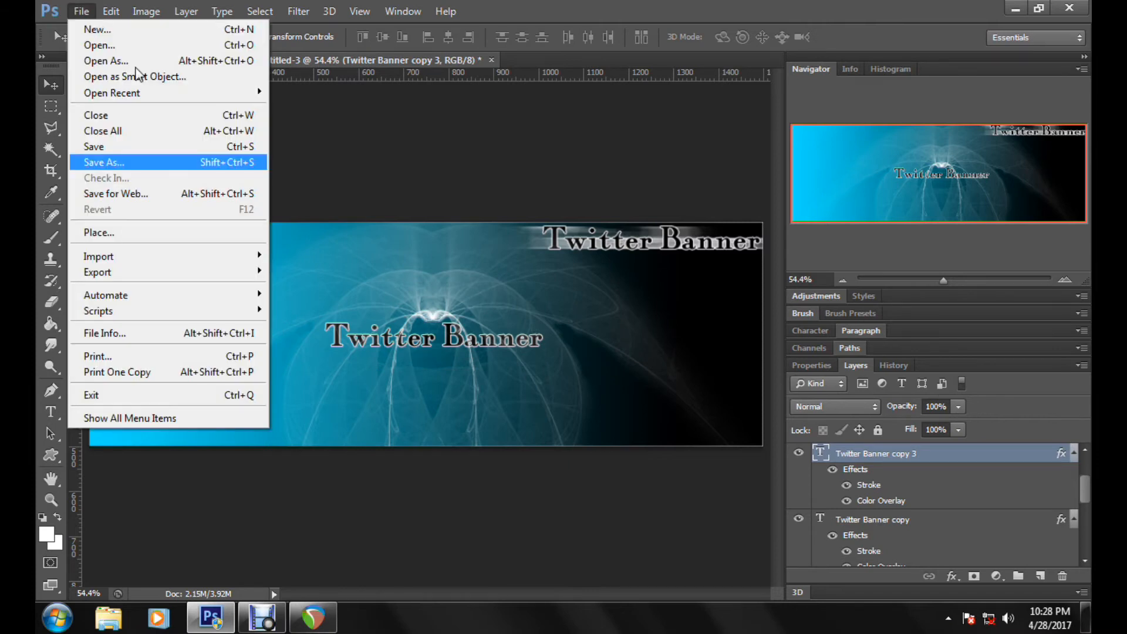
key("Escape")
Step: Try stretching the duplicated text to about 187% width and 385% height, and undo the transform
key("ctrl+t")
left_click_drag(546, 354, 734, 448)
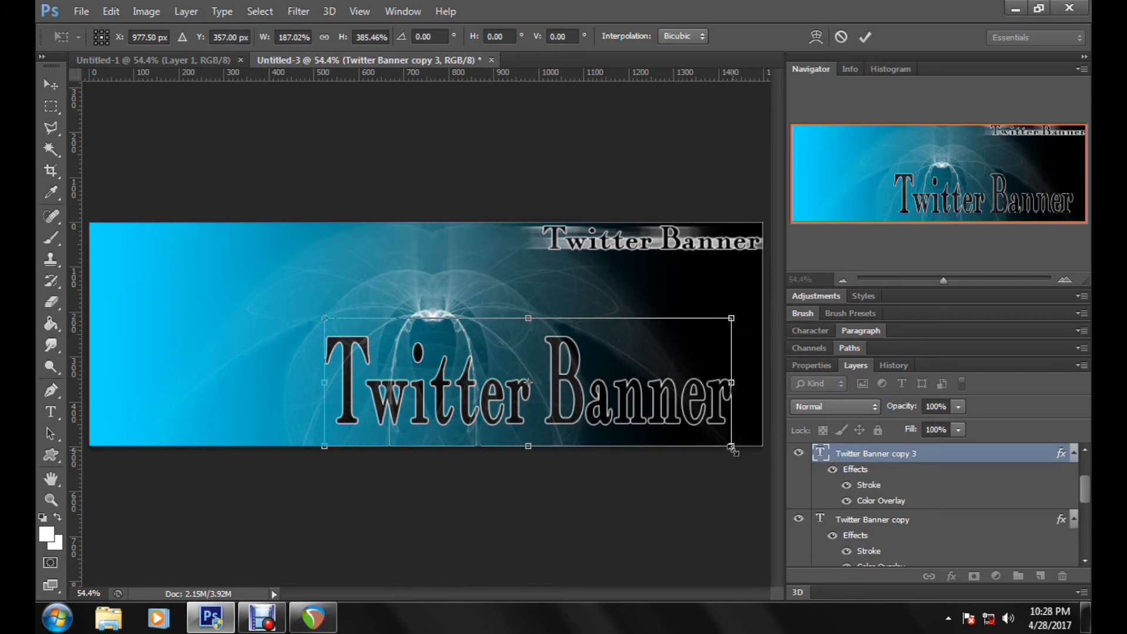
left_click(864, 38)
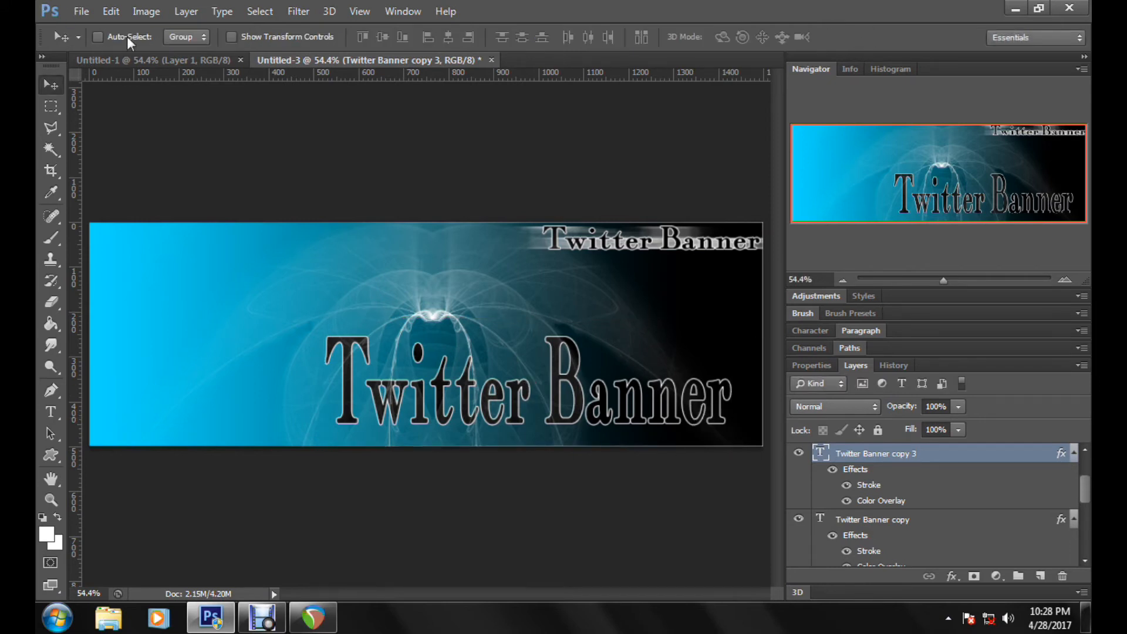
left_click(114, 12)
left_click(133, 42)
Step: Scale the duplicated text proportionally to about 233% and move it up beneath the small title, toward the banner's upper edge
left_click(108, 13)
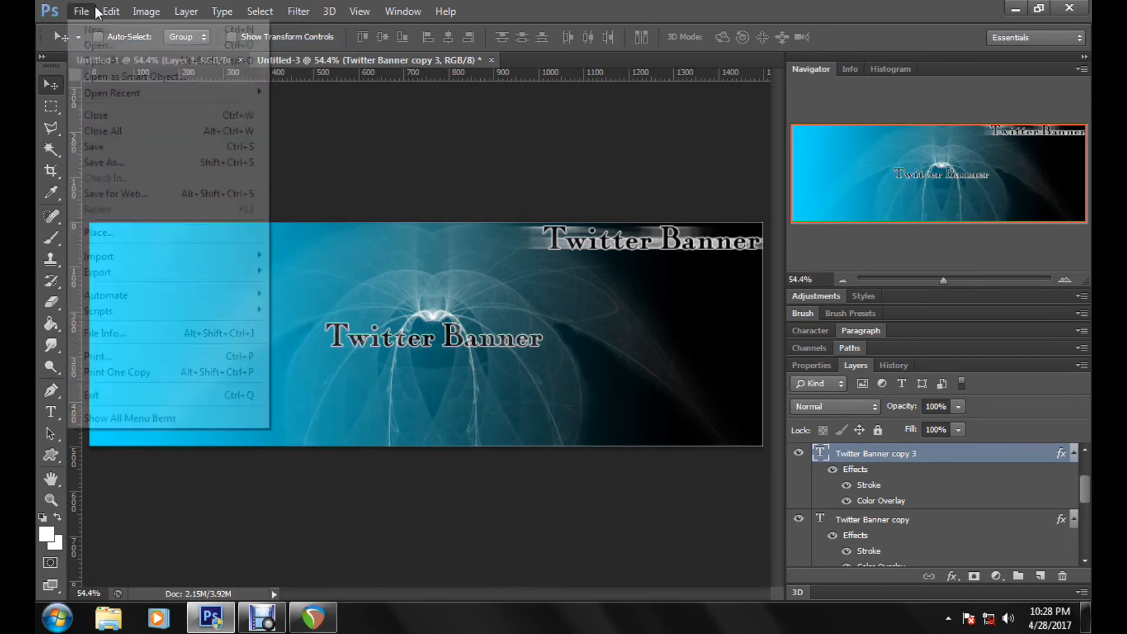
left_click(284, 303)
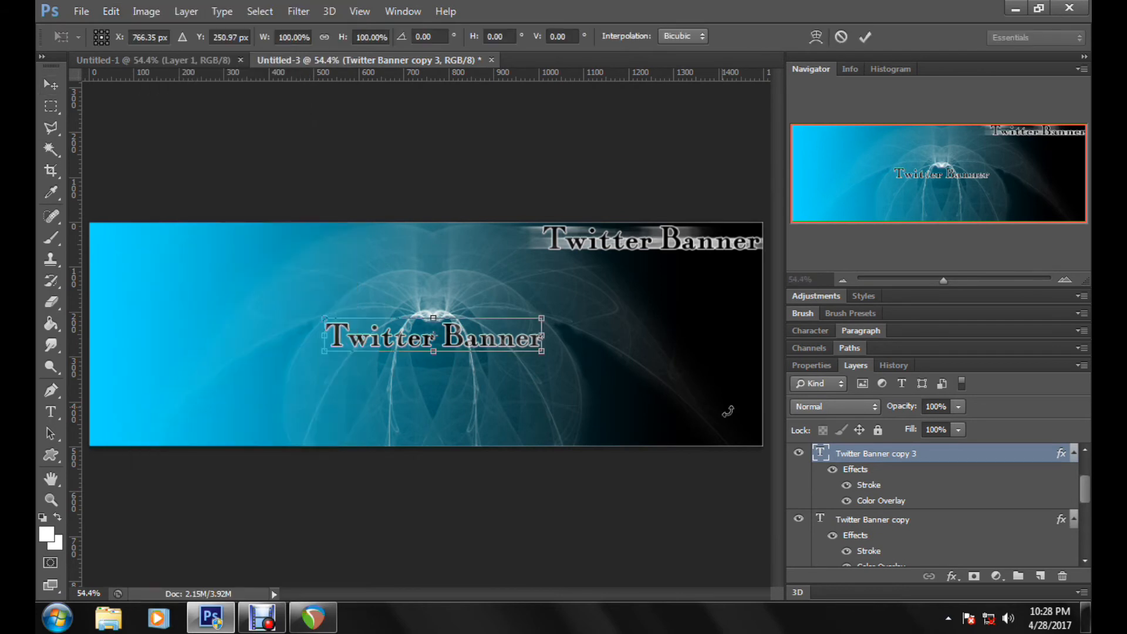
left_click_drag(542, 350, 824, 503)
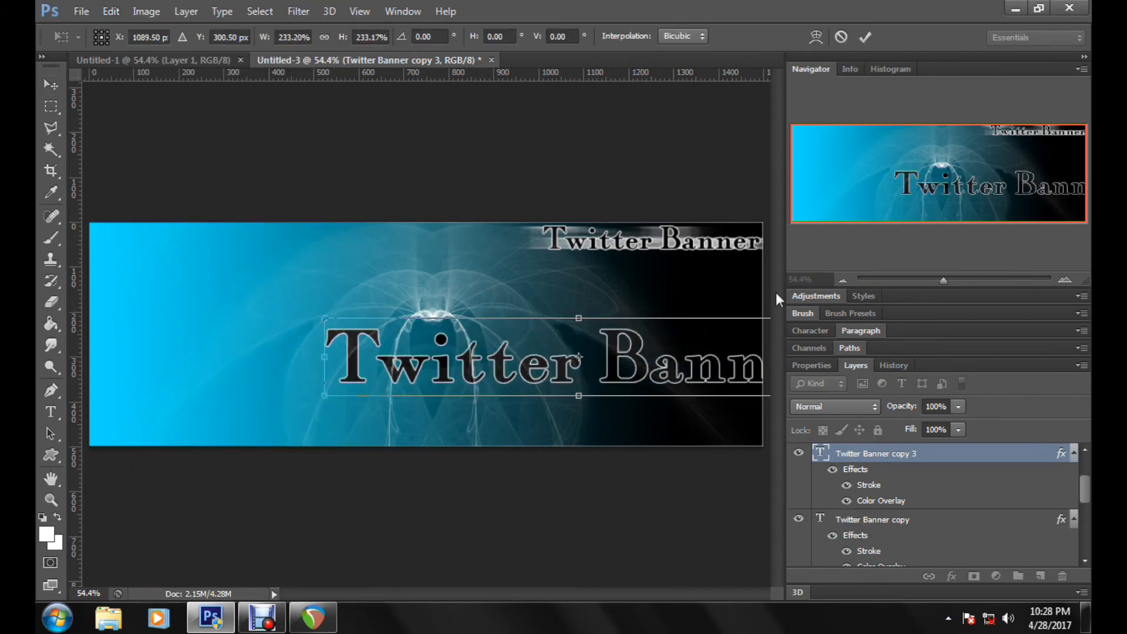
left_click(865, 37)
left_click_drag(667, 410, 620, 317)
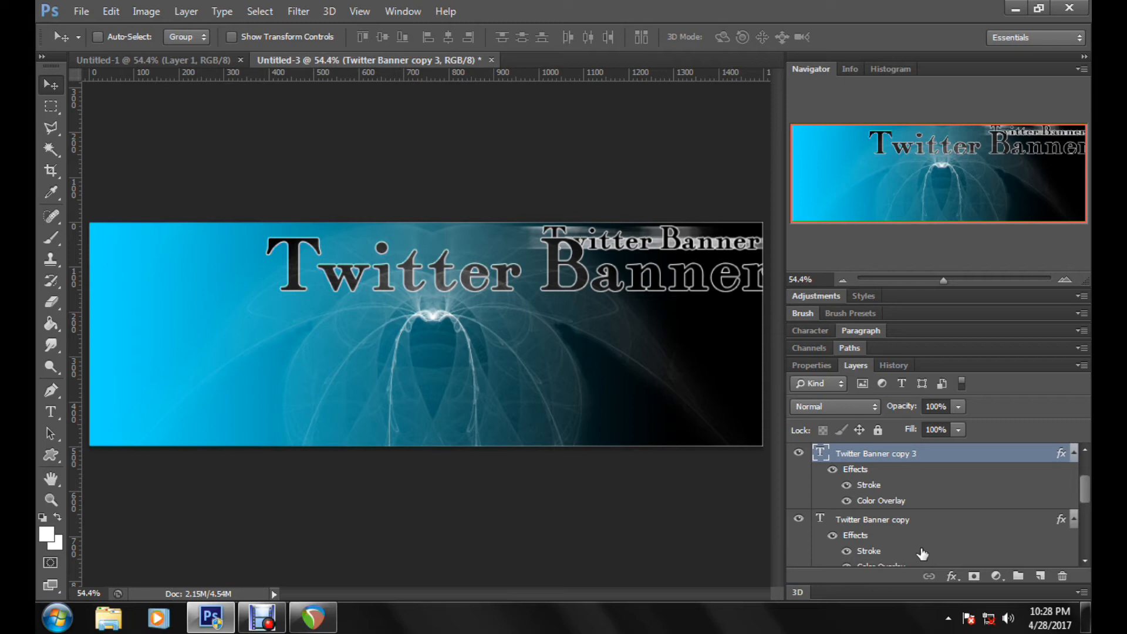
Step: Rename the Twitter Banner copy 3 layer as "opacity layer"
double_click(890, 454)
type("ope")
type("city ")
type("layer")
key("Return")
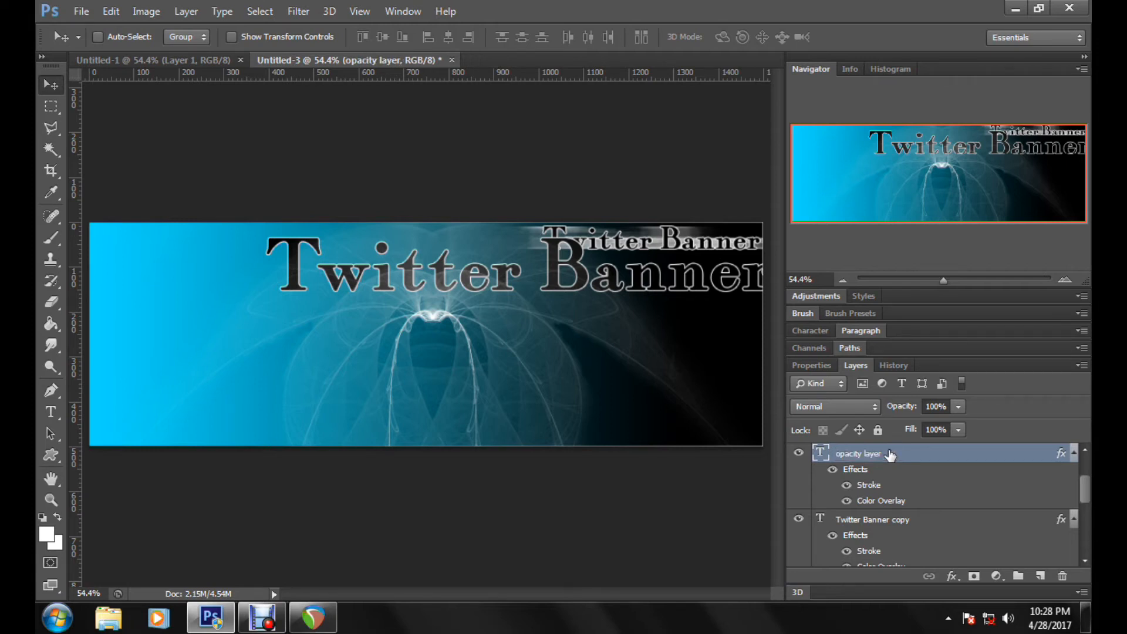
Step: Reduce the opacity layer's opacity to 15% and reposition its large text just below the small title
left_click(959, 406)
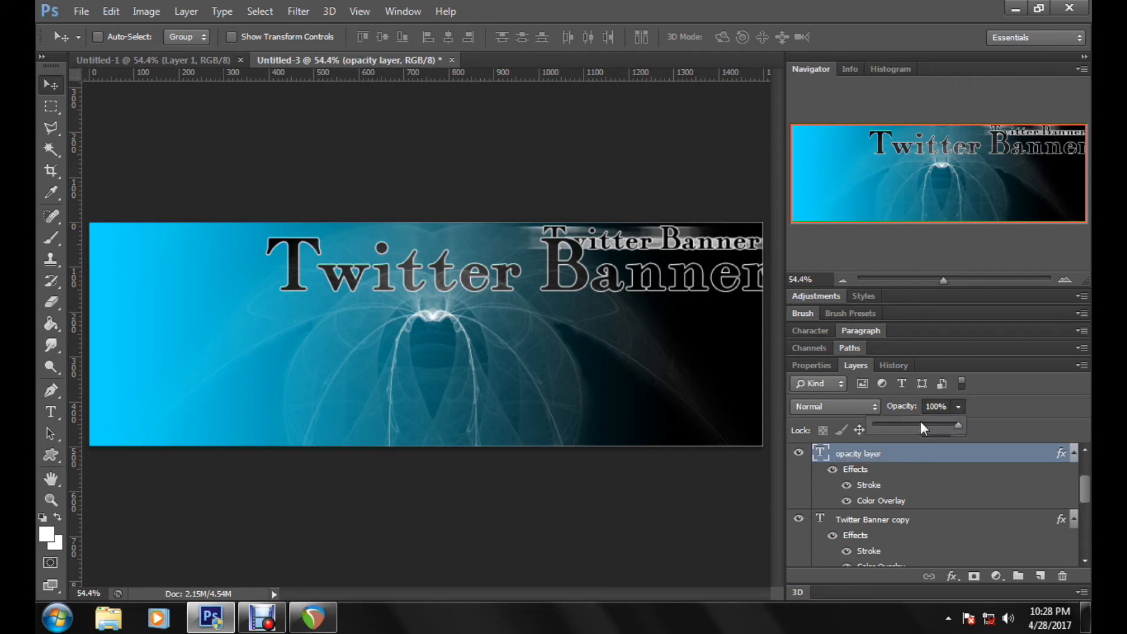
left_click_drag(921, 422, 886, 423)
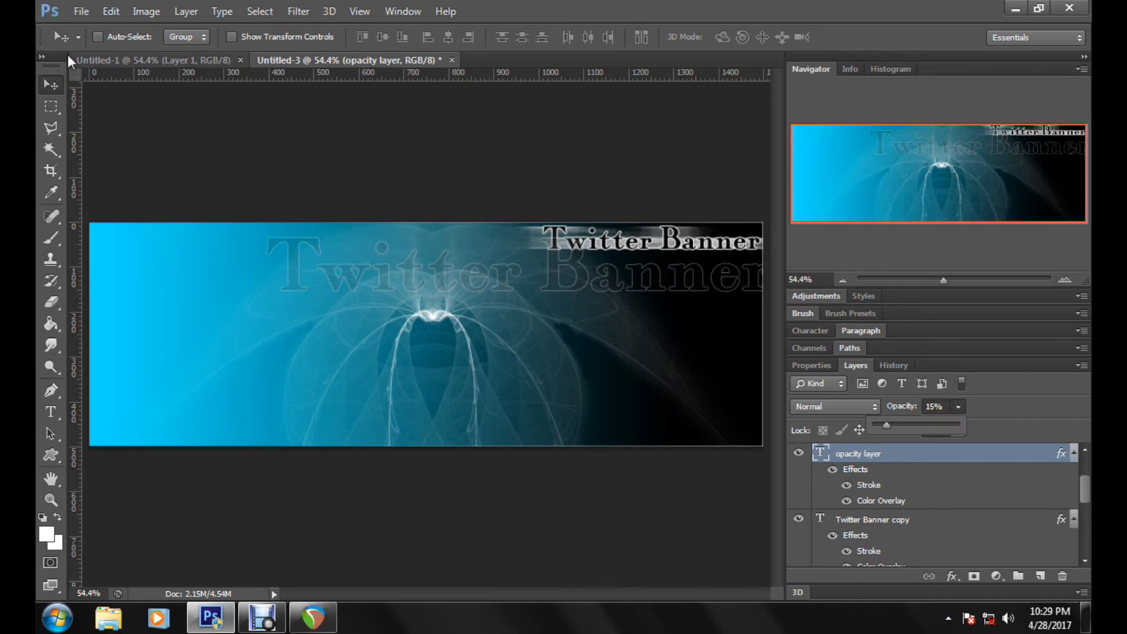
mouse_move(536, 256)
left_mouse_down()
mouse_move(512, 240)
mouse_move(533, 241)
left_mouse_up()
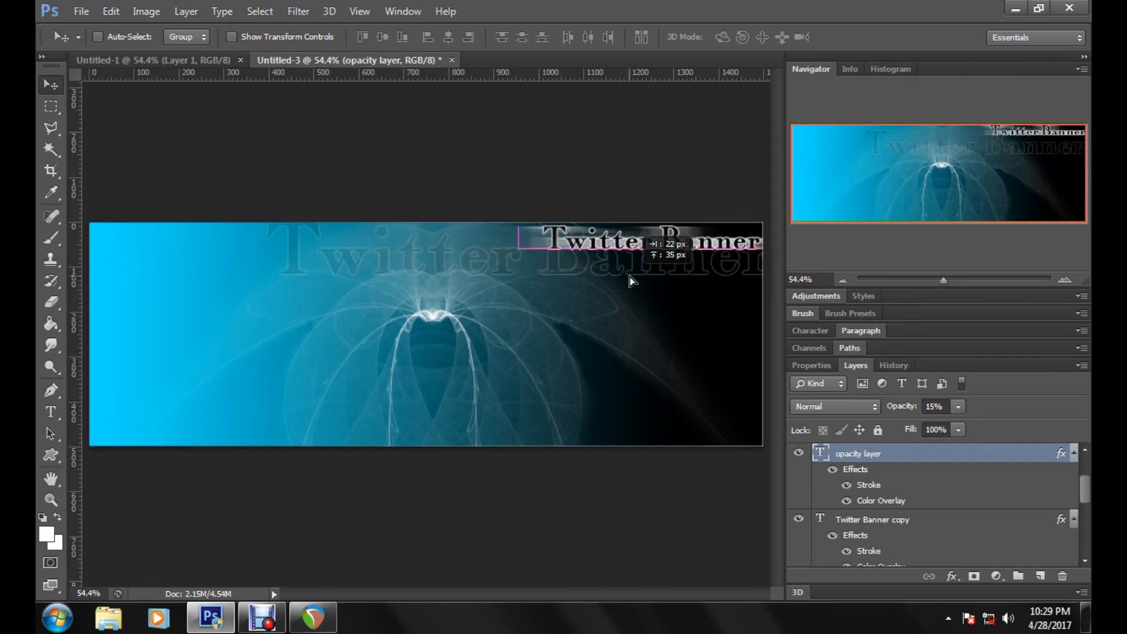
left_click_drag(624, 394, 617, 401)
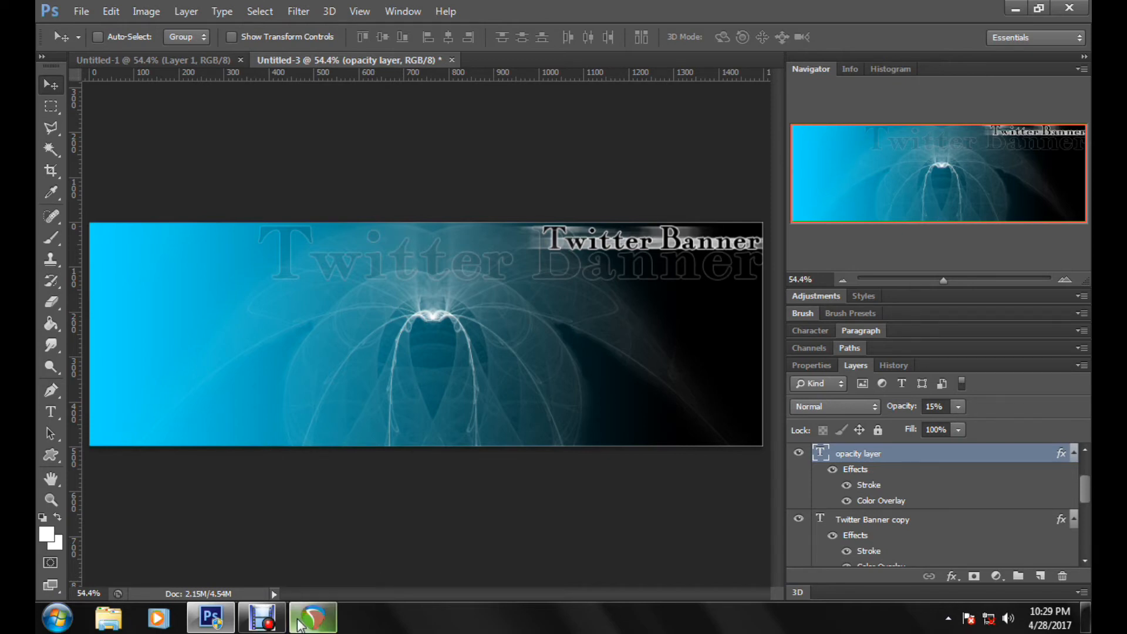
left_click(268, 620)
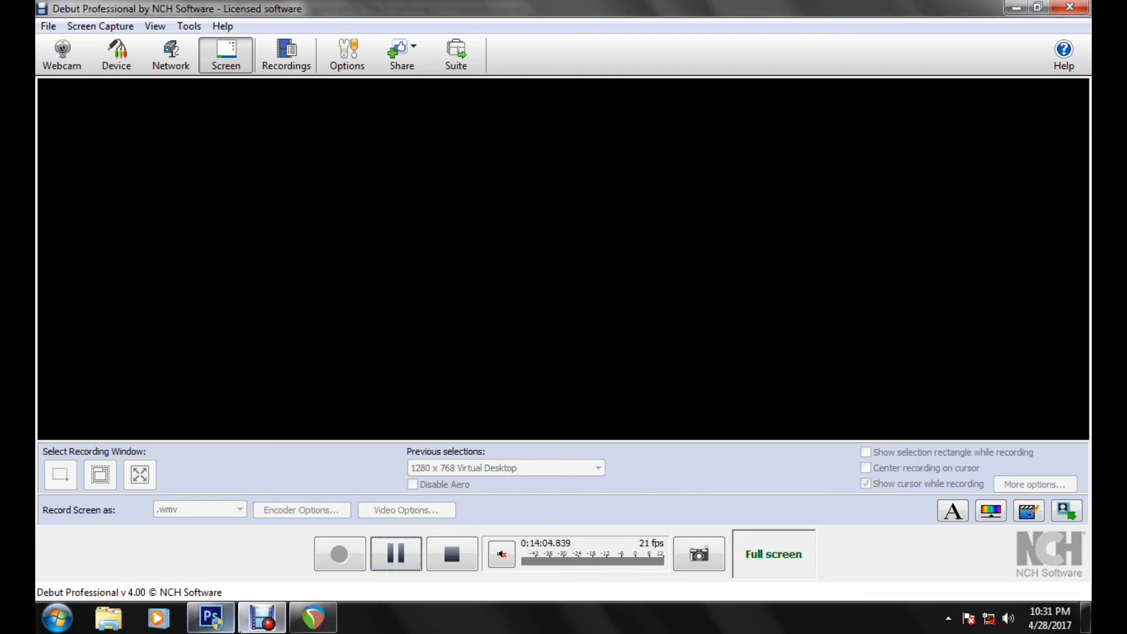
left_click(246, 626)
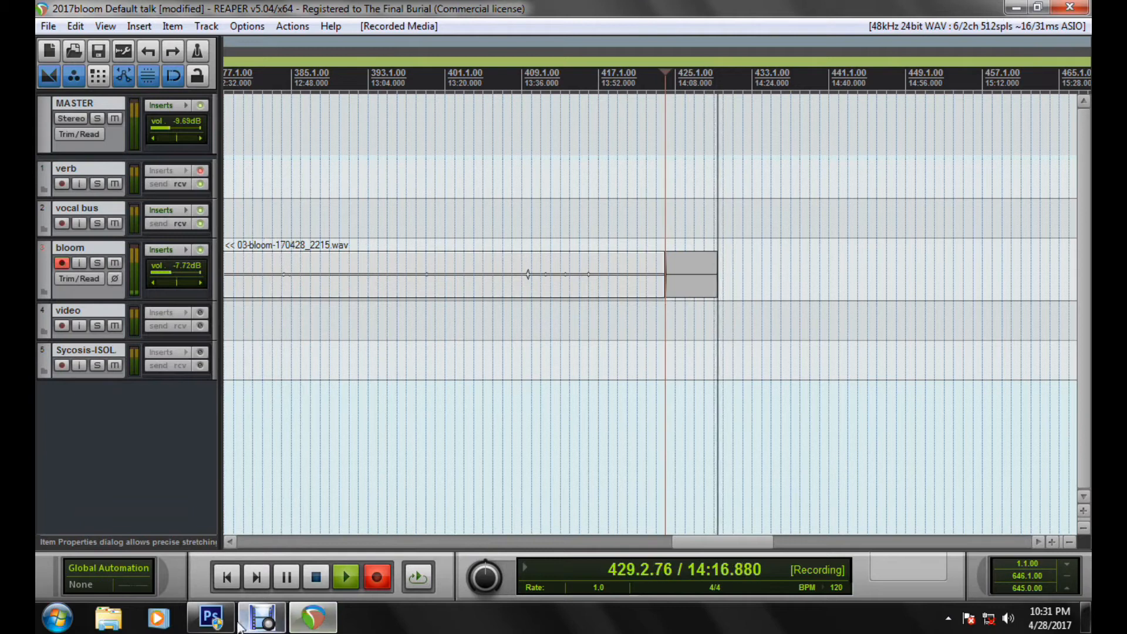
left_click(211, 618)
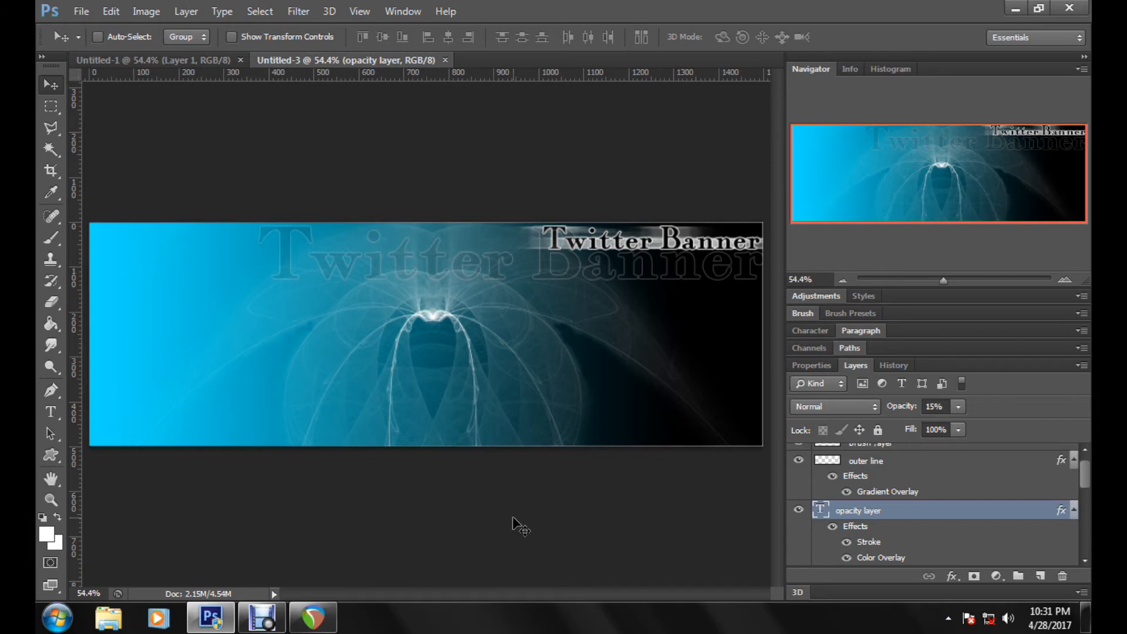
Step: Add a new layer above the opacity layer and make a single-row marquee selection across the banner just below the small title
left_click(947, 491)
left_click(939, 521)
left_click(1041, 575)
left_click(51, 113)
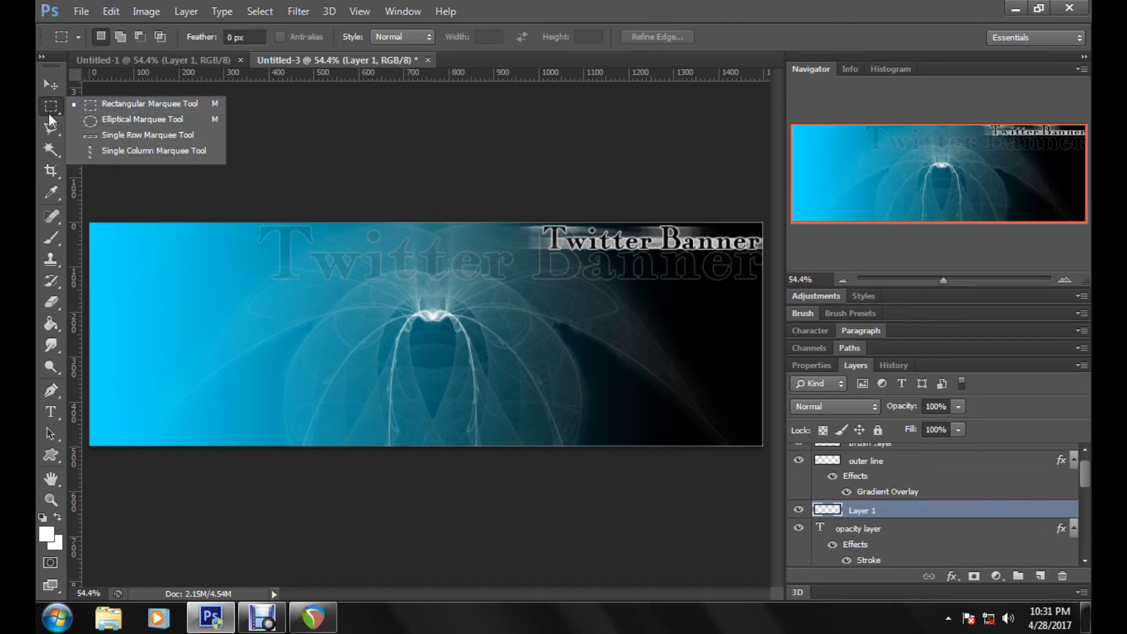
left_click(140, 135)
left_click(154, 259)
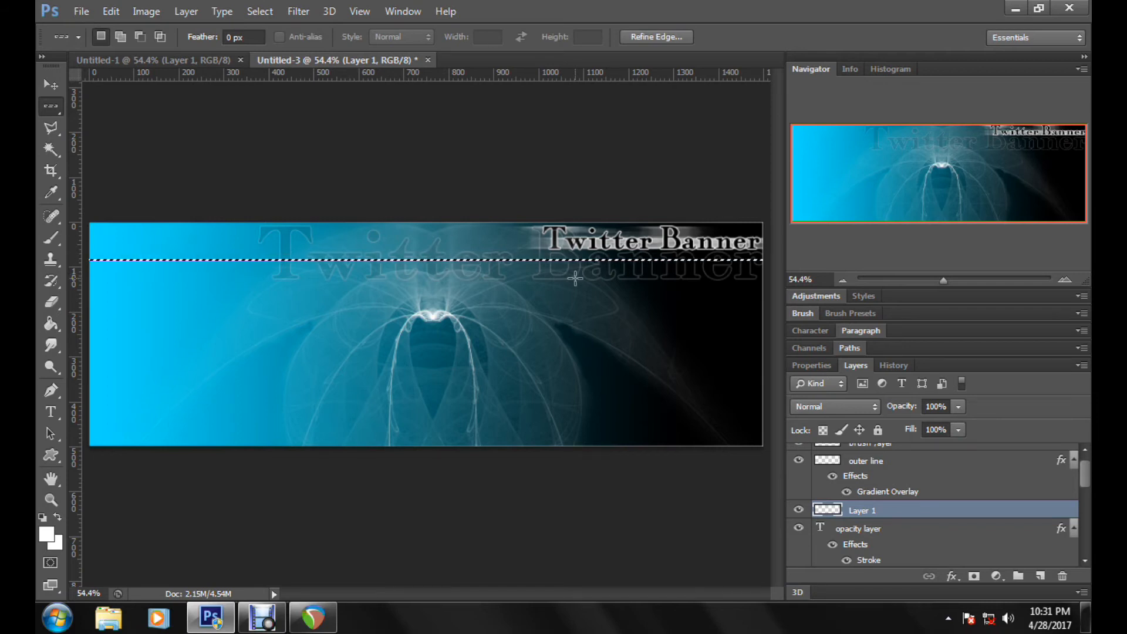
Step: Try to nudge the row selection down on the empty layer with the Move tool
left_click(51, 88)
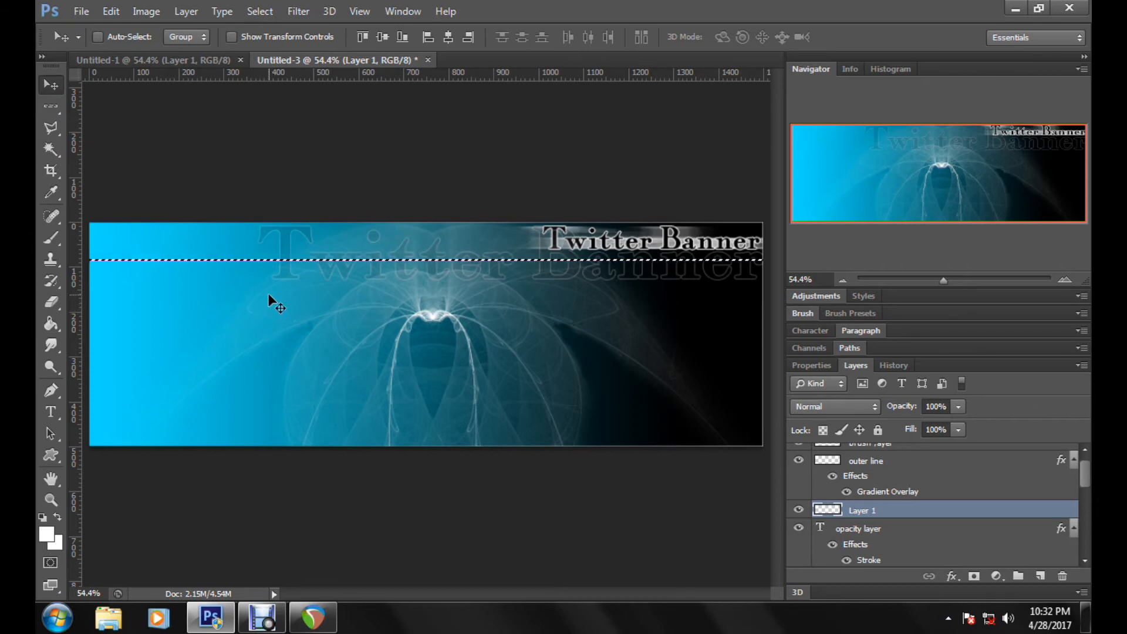
key("Down")
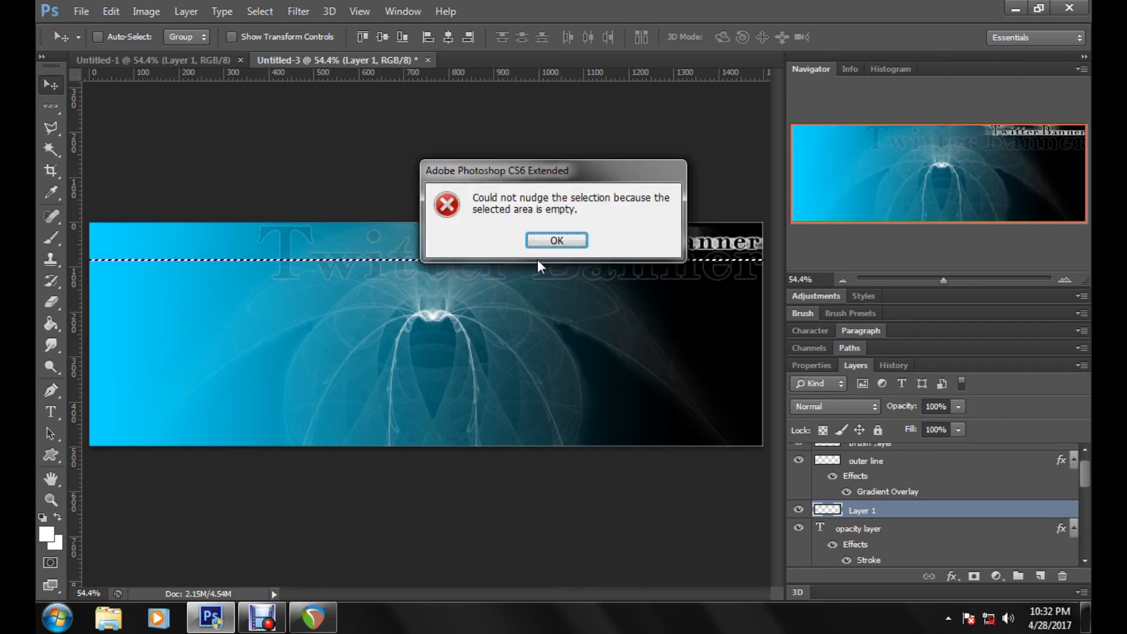
left_click(558, 241)
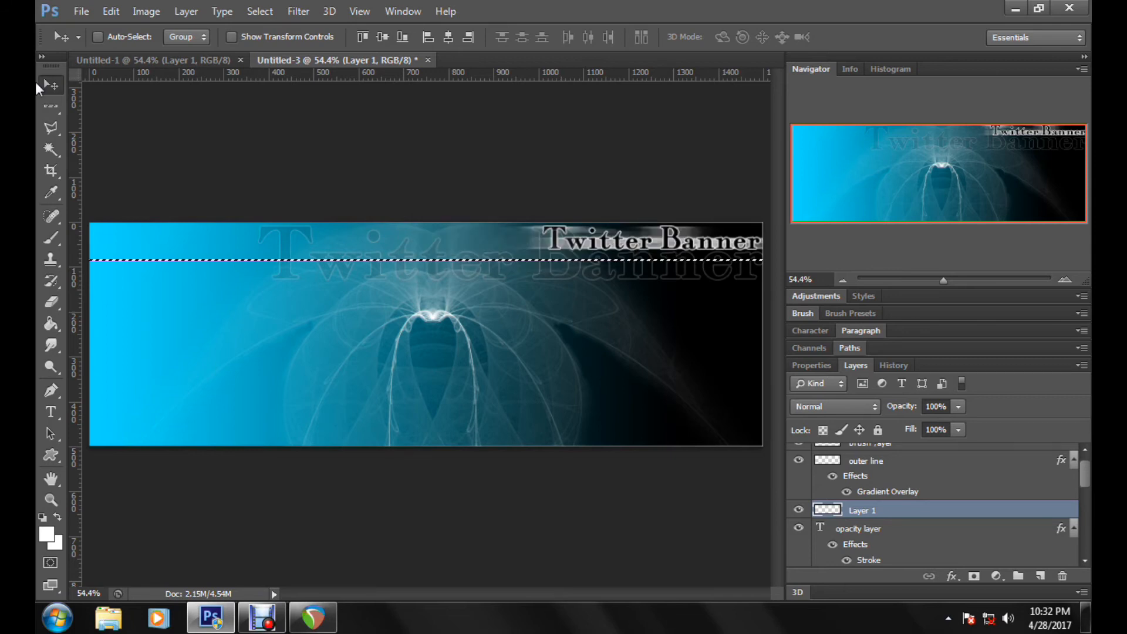
Step: Nudge the single-row selection outline up until it sits close beneath the small Twitter Banner title
left_click(52, 106)
key("Up")
key("Up")
key("Up")
key("Up")
key("Up")
key("Up")
key("Up")
key("Up")
key("Up")
key("Up")
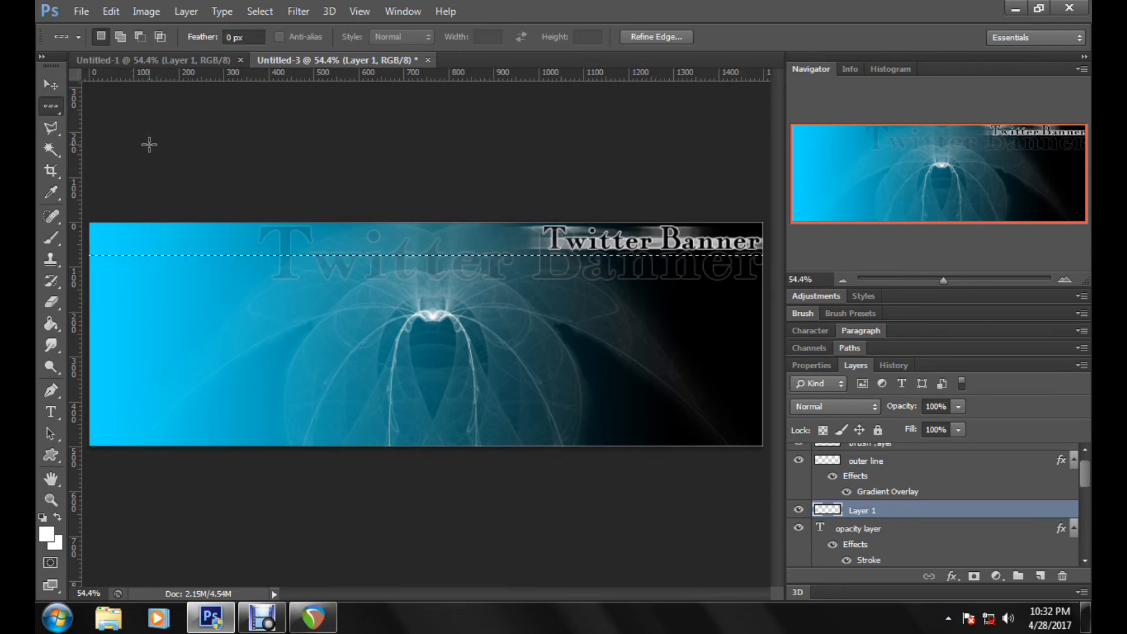
key("Up")
key("Up")
key("Up")
key("Up")
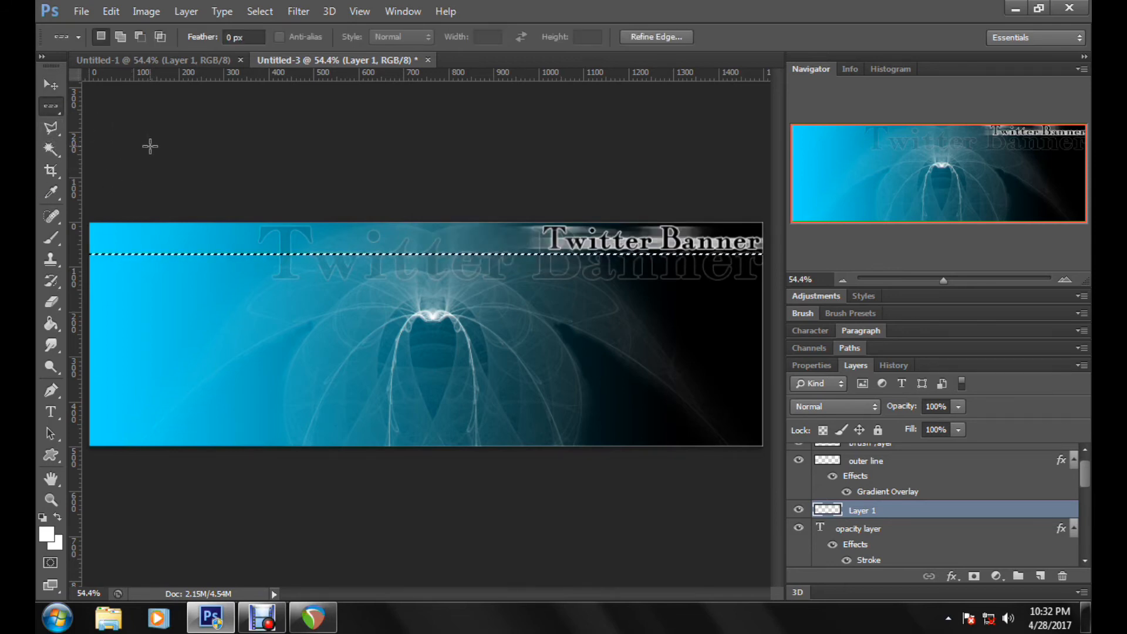
Step: Stroke the row selection in white, centered at 100% opacity on the new layer, and deselect it
left_click(111, 11)
left_click(196, 248)
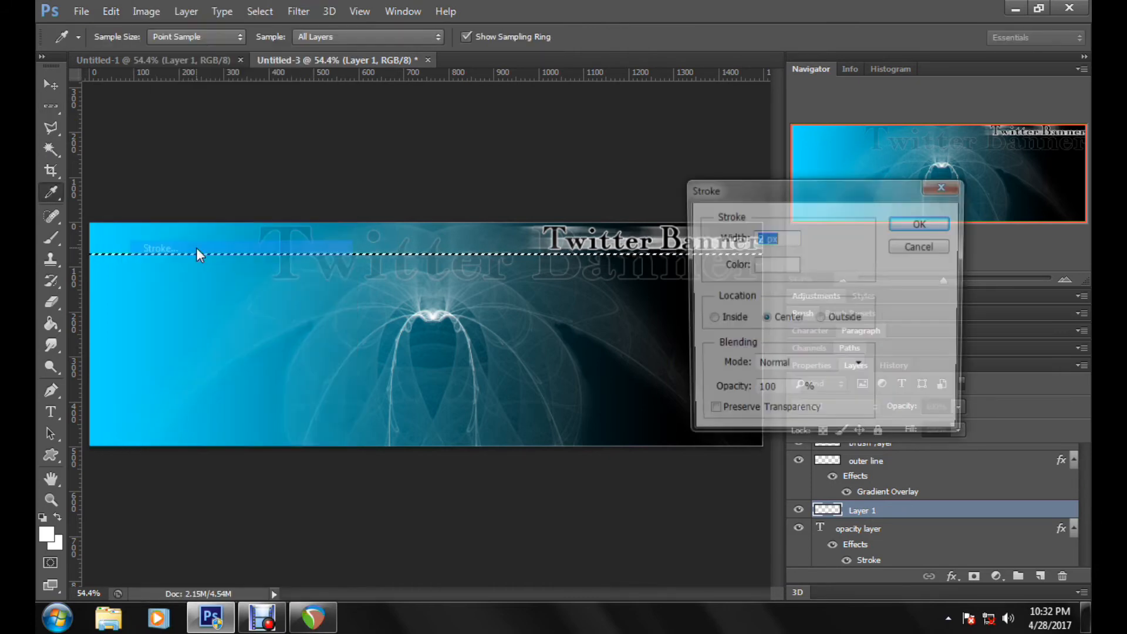
left_click(923, 223)
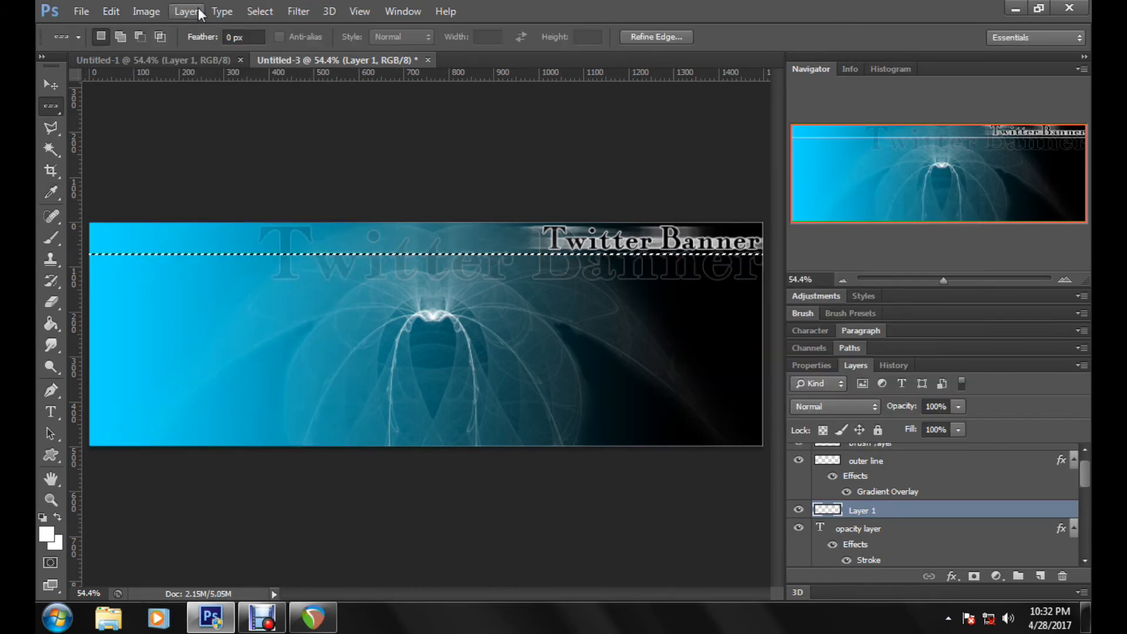
left_click(261, 11)
left_click(272, 45)
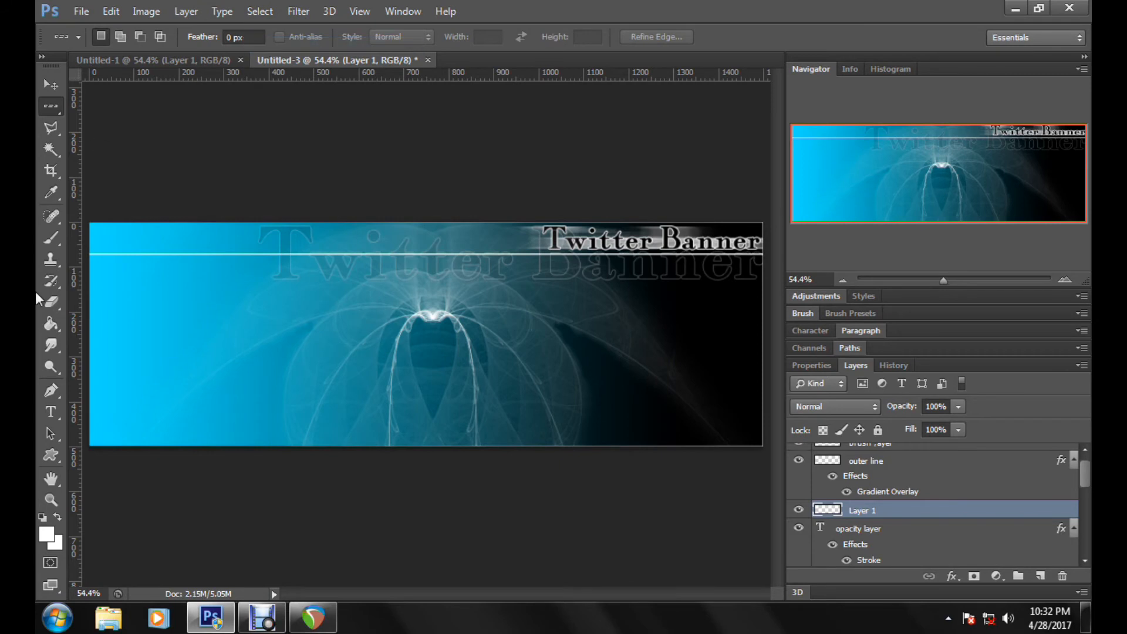
Step: Marquee-select the banner area up to the start of the small title and cut that stretch of the white line
left_click(973, 281)
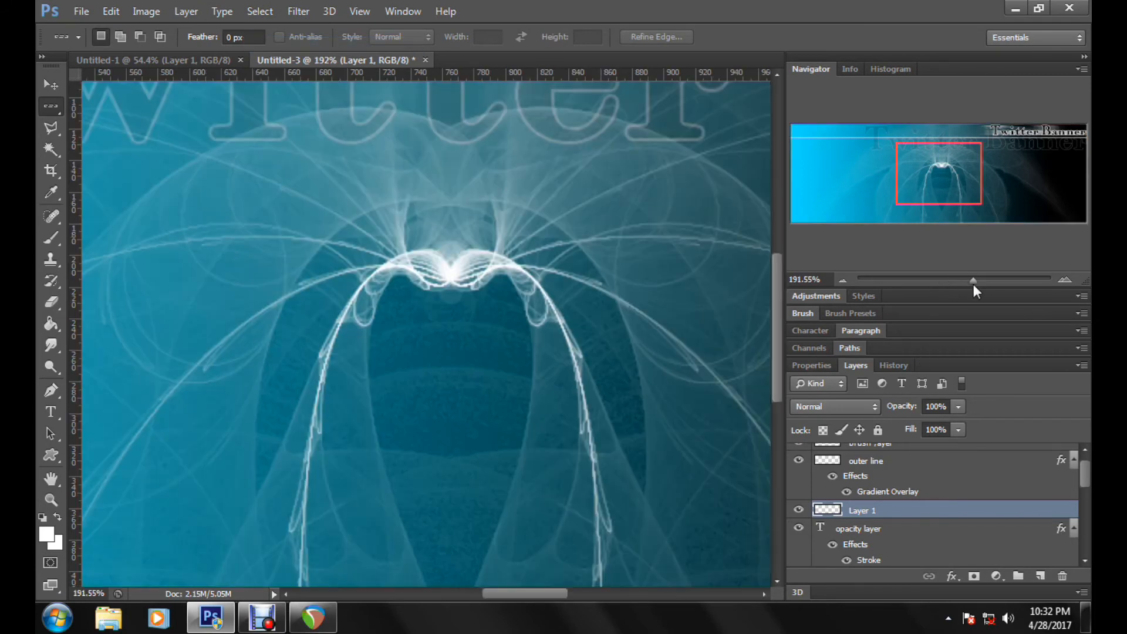
left_click_drag(525, 593, 657, 576)
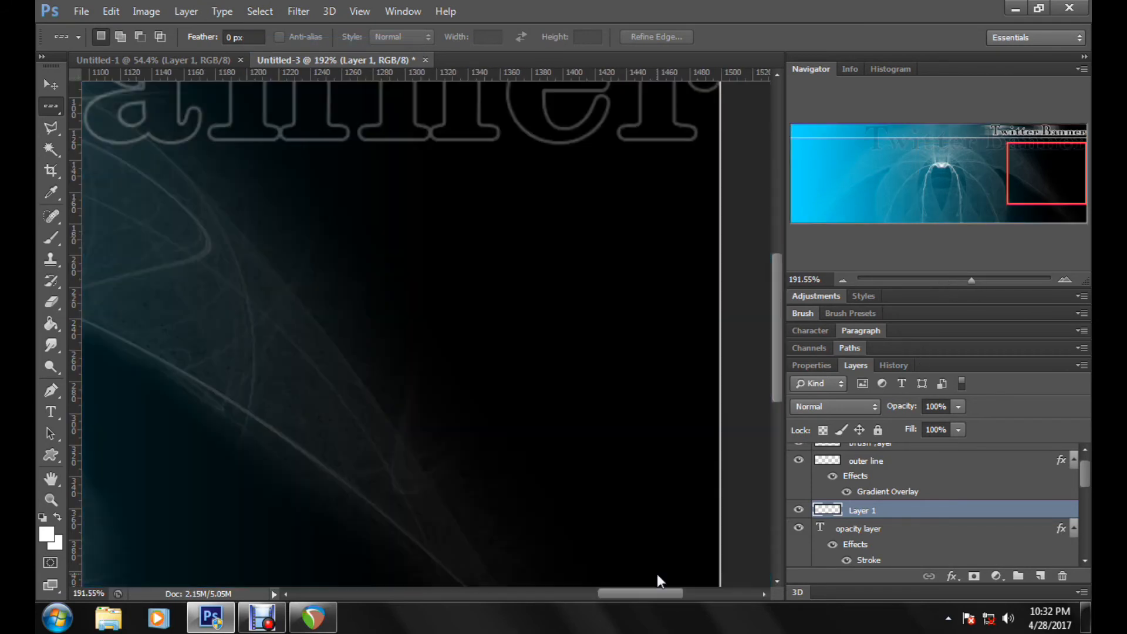
left_click_drag(1044, 167, 1039, 149)
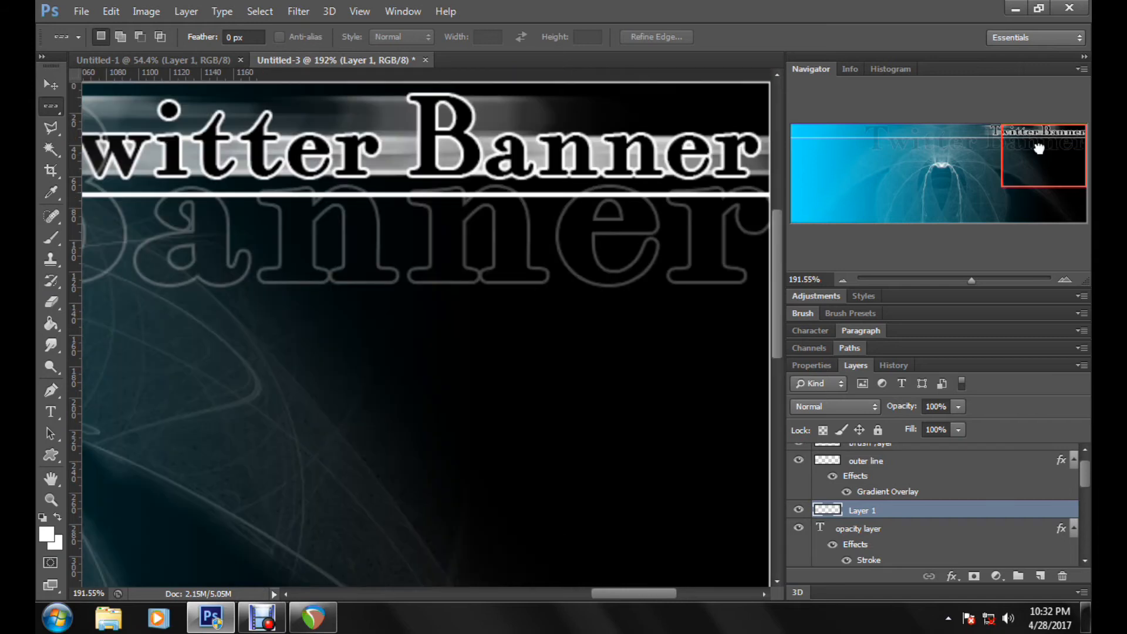
left_click(946, 281)
left_click(947, 281)
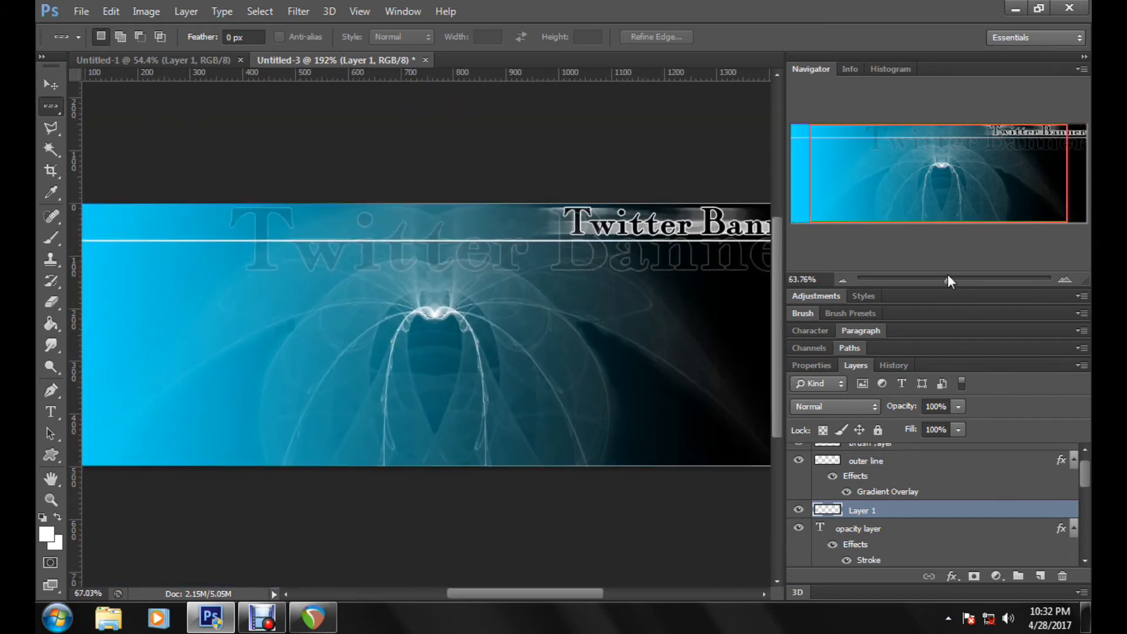
left_click_drag(948, 275, 942, 271)
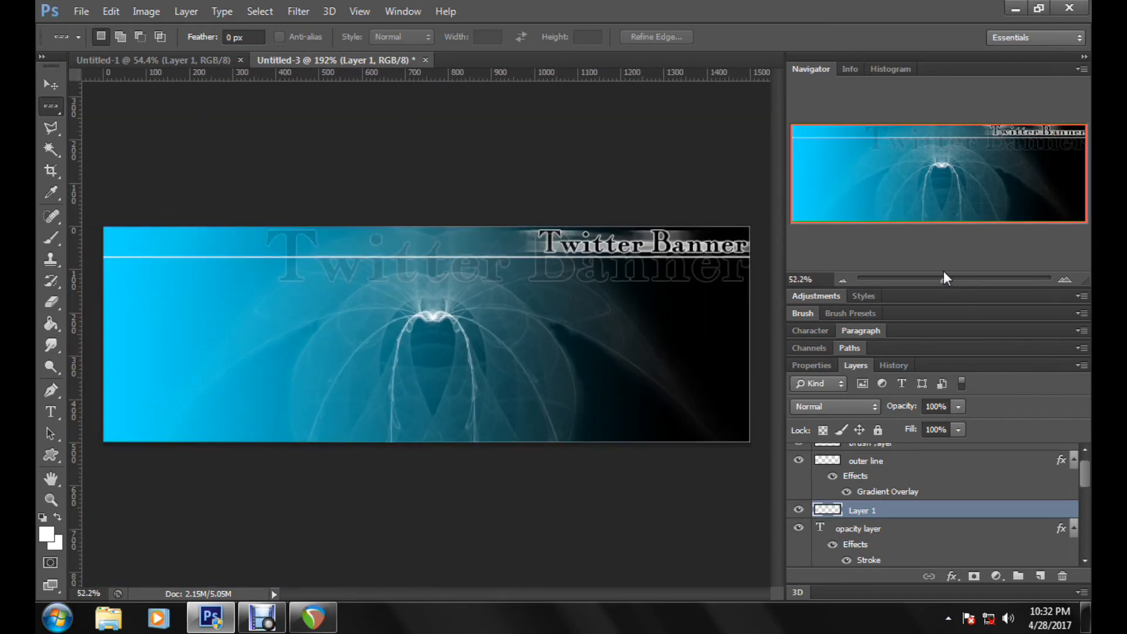
right_click(43, 104)
left_click(76, 101)
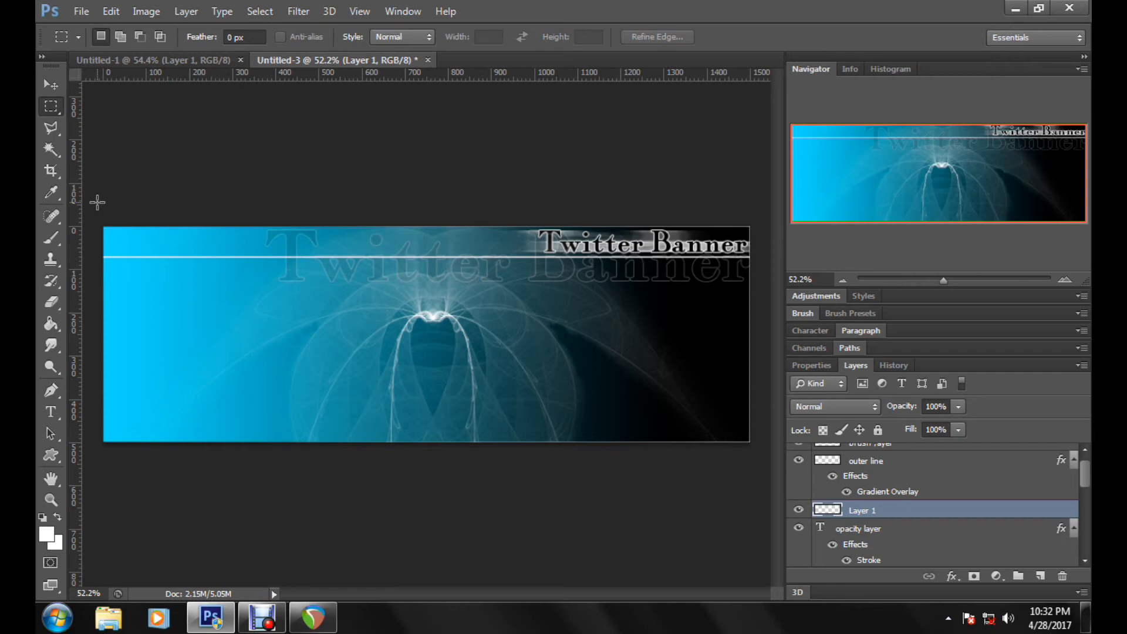
left_click_drag(97, 202, 533, 354)
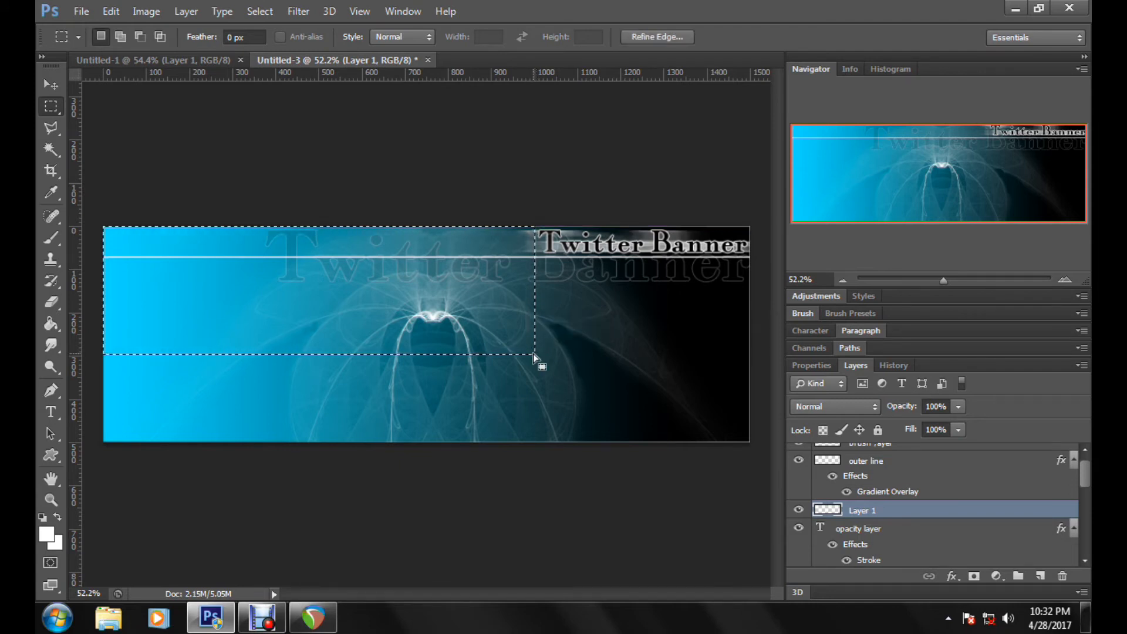
left_click(111, 12)
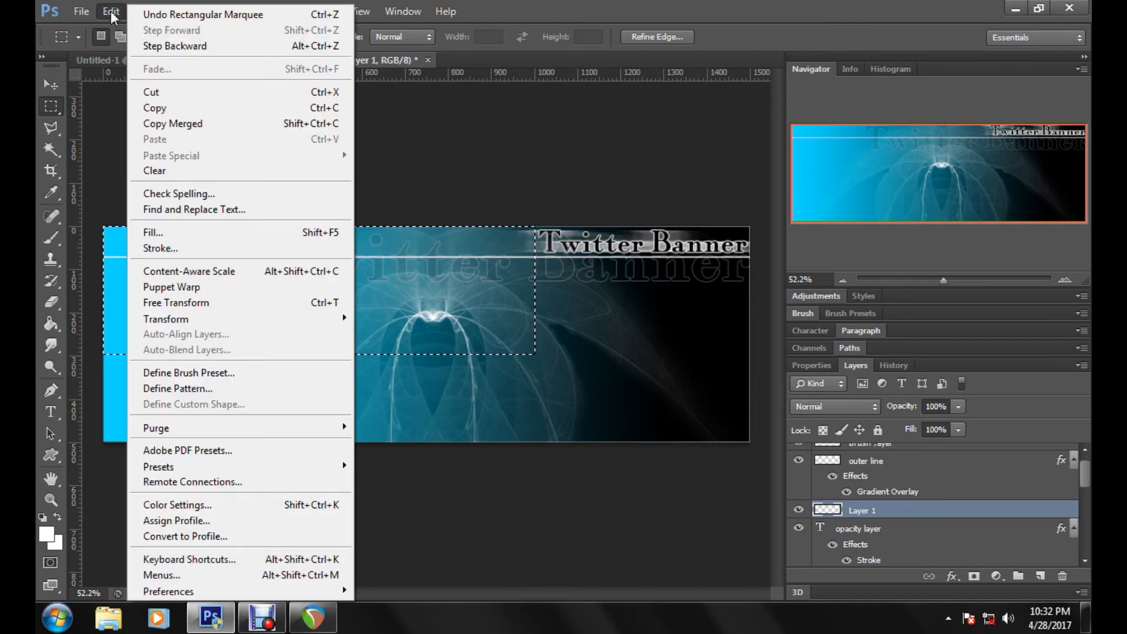
left_click(155, 92)
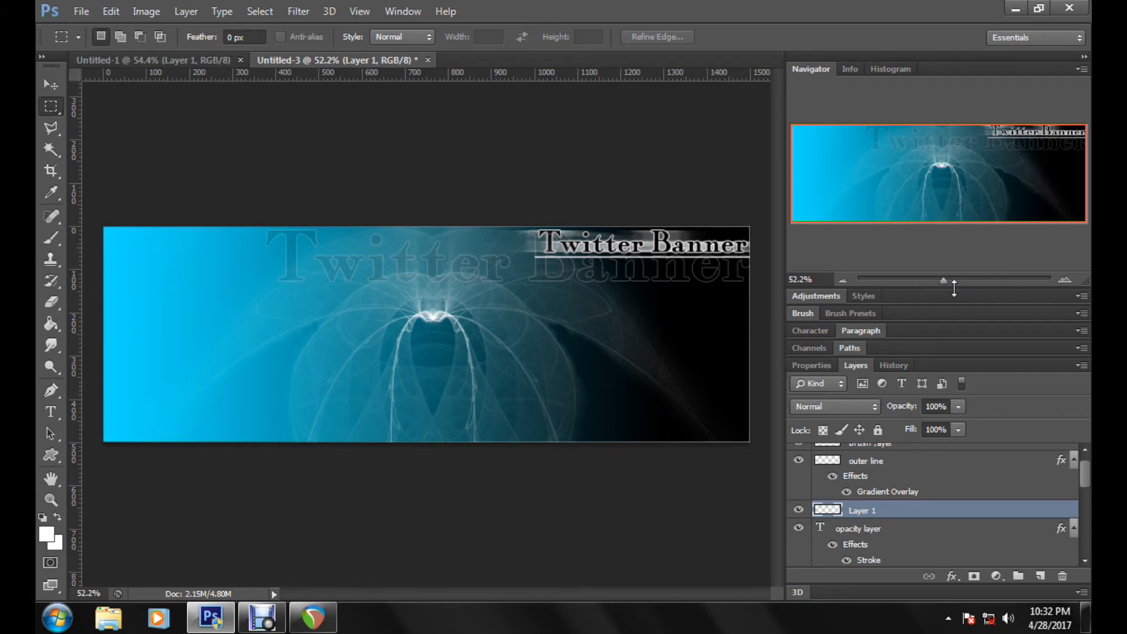
Step: Outline a long thin wedge along the underside of the white line's starting end with the Polygonal Lasso tool
left_click_drag(955, 282, 976, 285)
left_click_drag(920, 179, 992, 121)
scroll(386, 275, "up", 2)
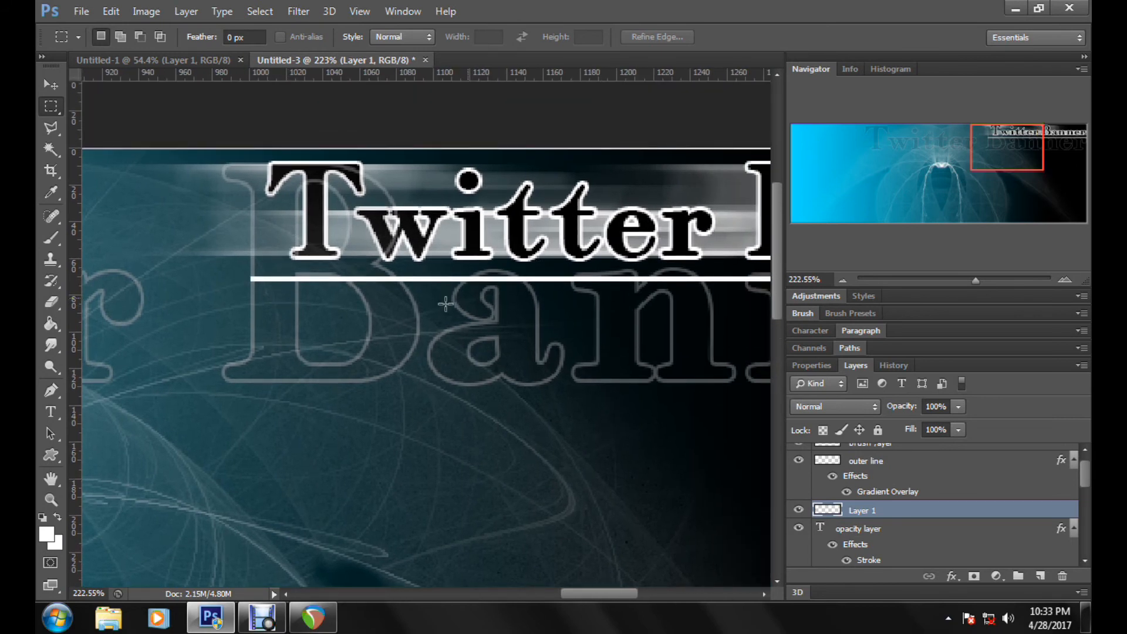
mouse_move(976, 280)
left_mouse_down()
mouse_move(1000, 276)
mouse_move(990, 273)
left_mouse_up()
mouse_move(1000, 136)
left_mouse_down()
mouse_move(976, 125)
mouse_move(988, 127)
left_mouse_up()
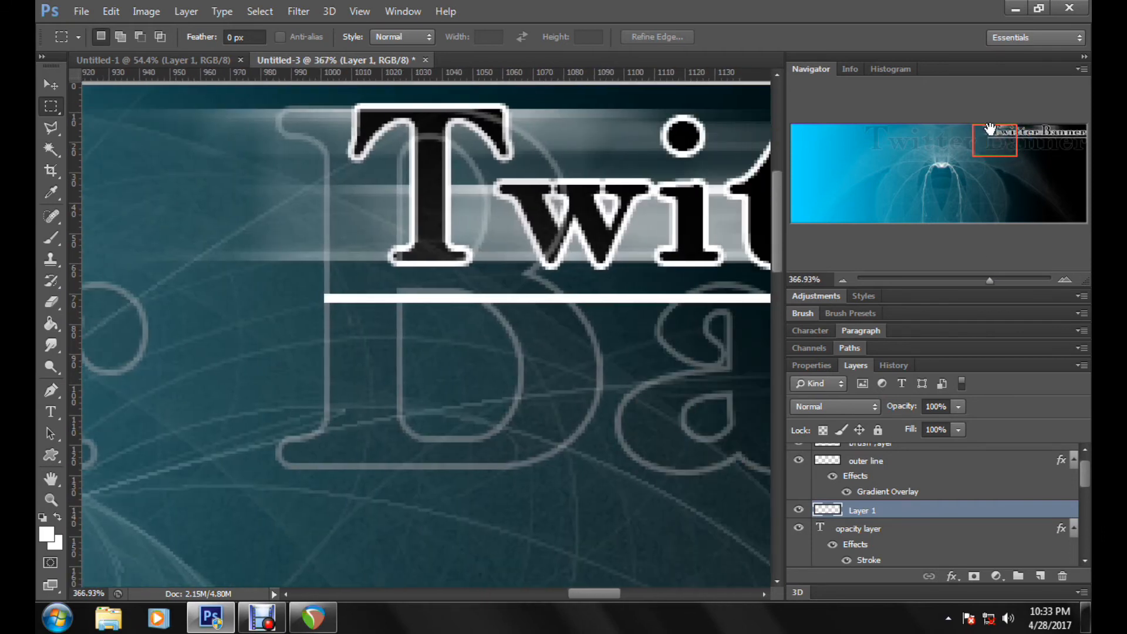
left_click(1002, 276)
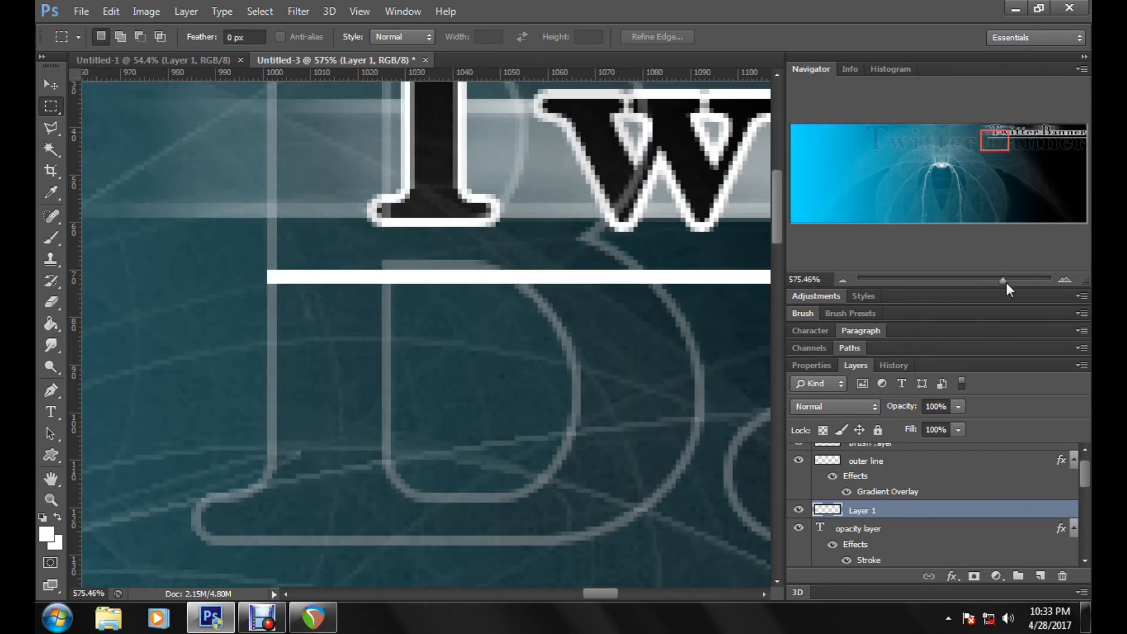
left_click_drag(1007, 283, 1010, 281)
scroll(576, 275, "up", 1)
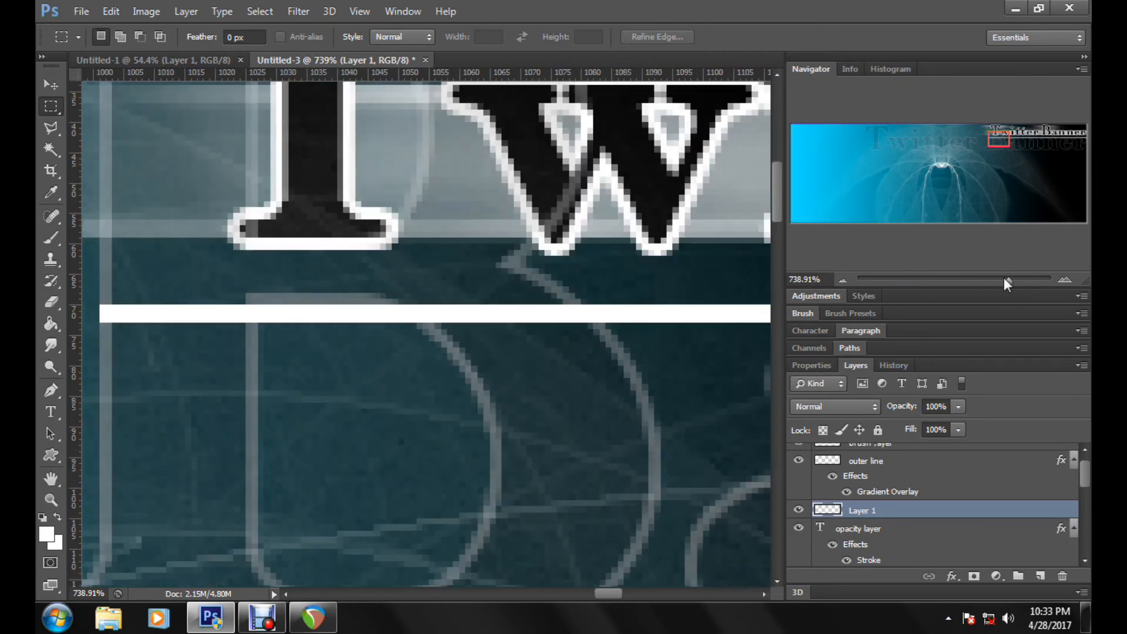
left_click_drag(1004, 279, 1002, 287)
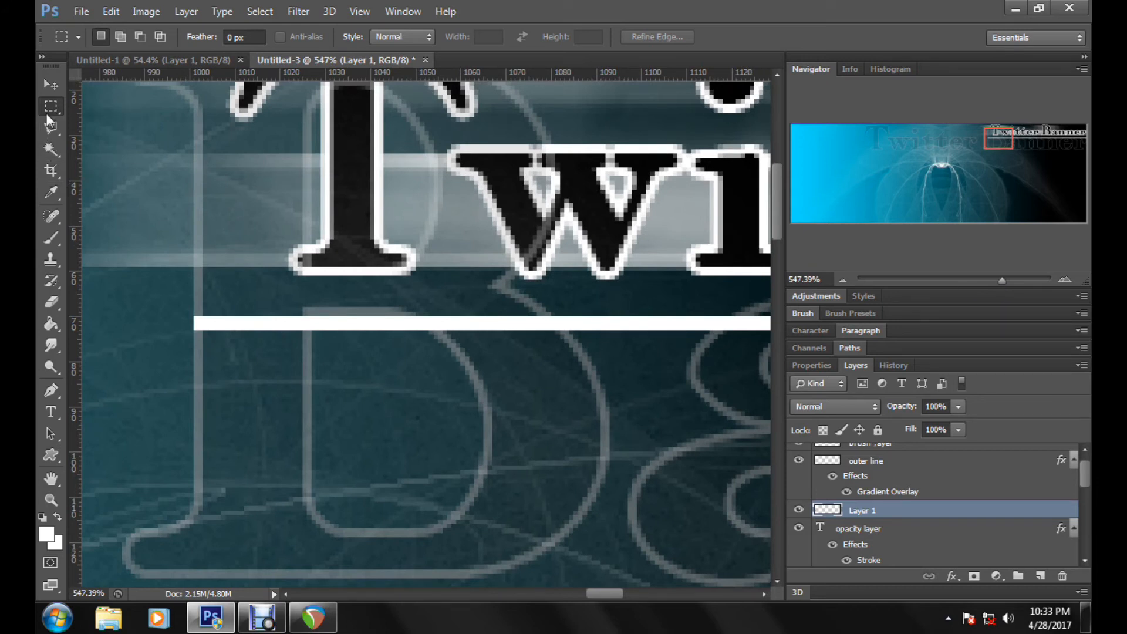
left_click(44, 132)
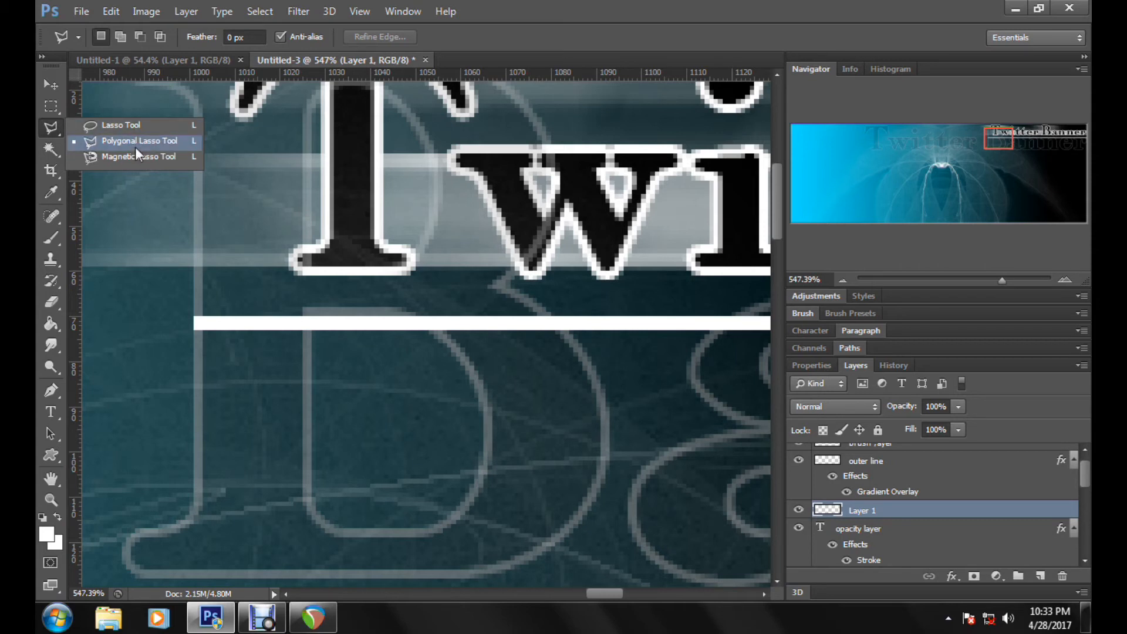
left_click(194, 317)
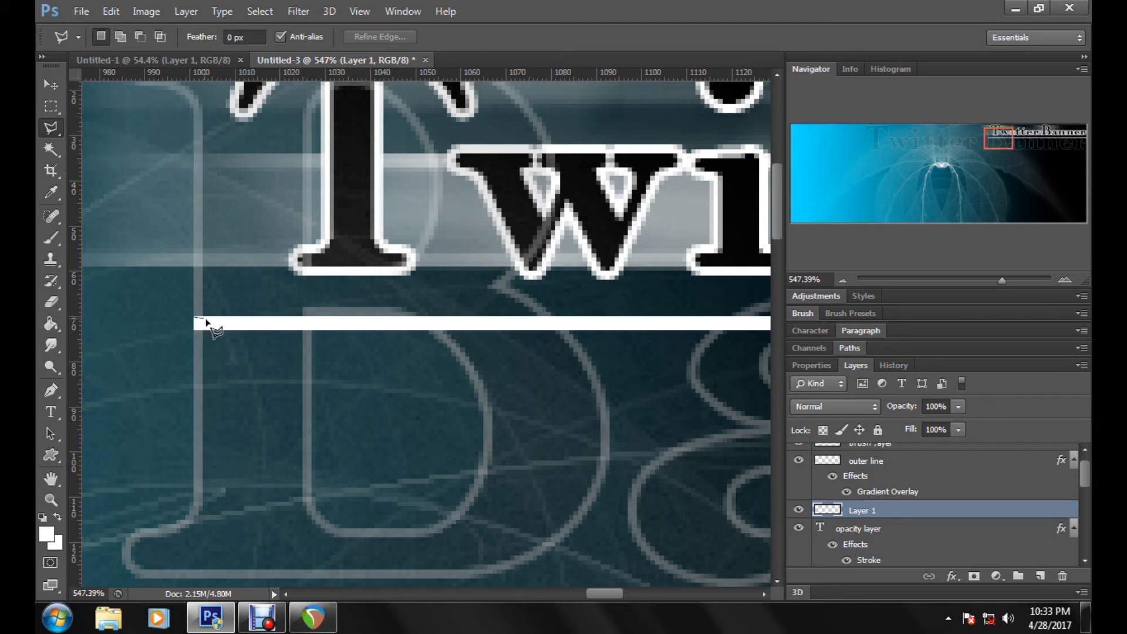
left_click(655, 329)
left_click(696, 323)
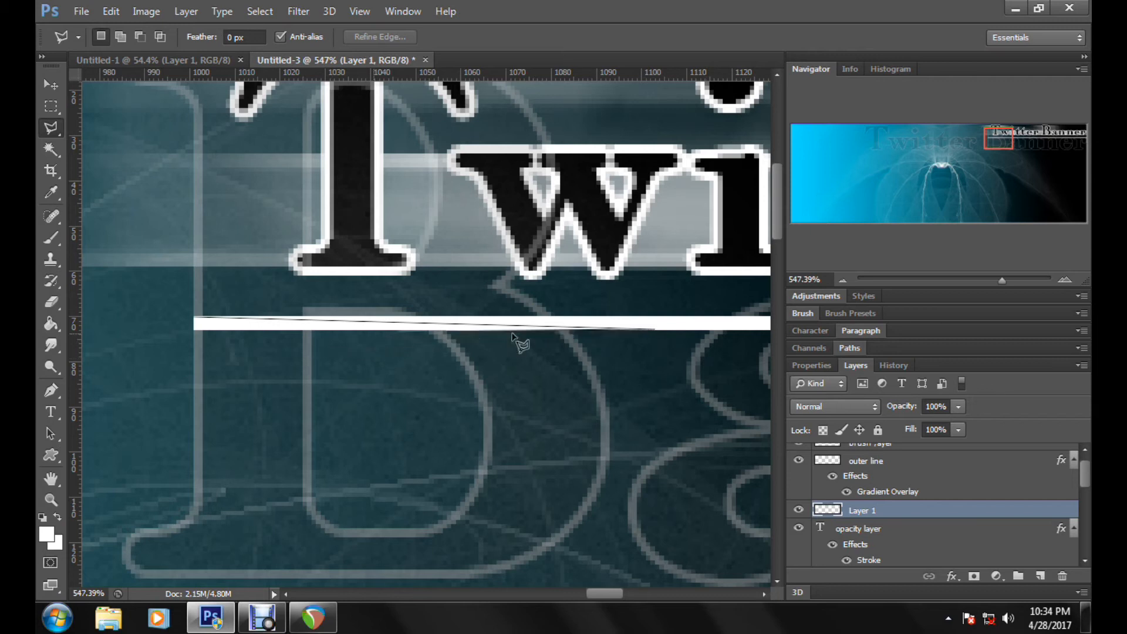
left_click(183, 335)
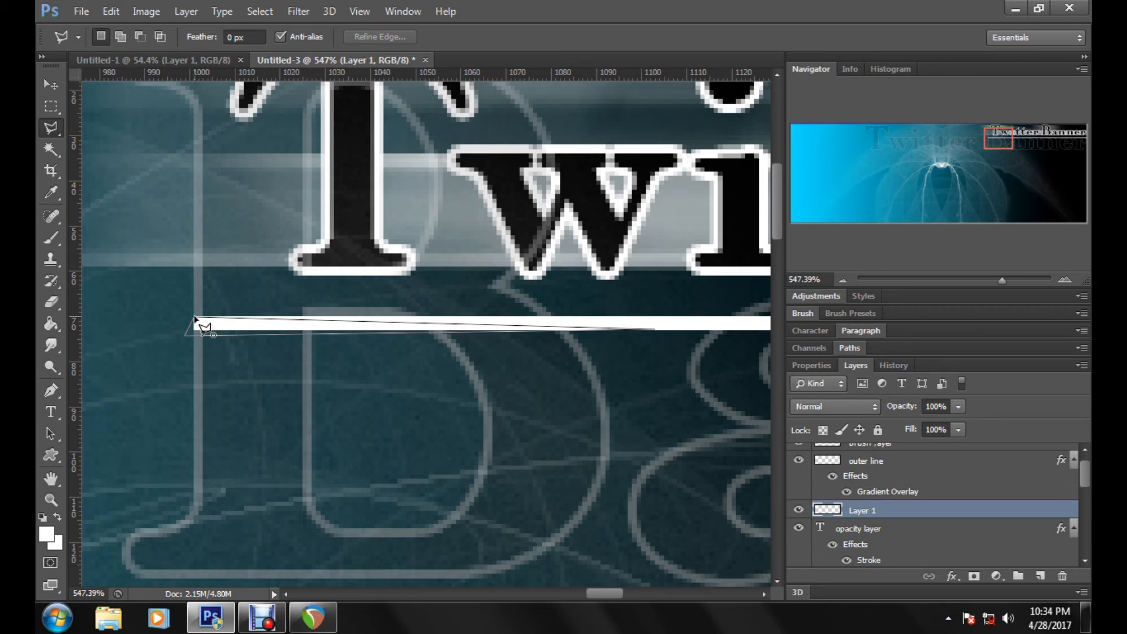
left_click(196, 320)
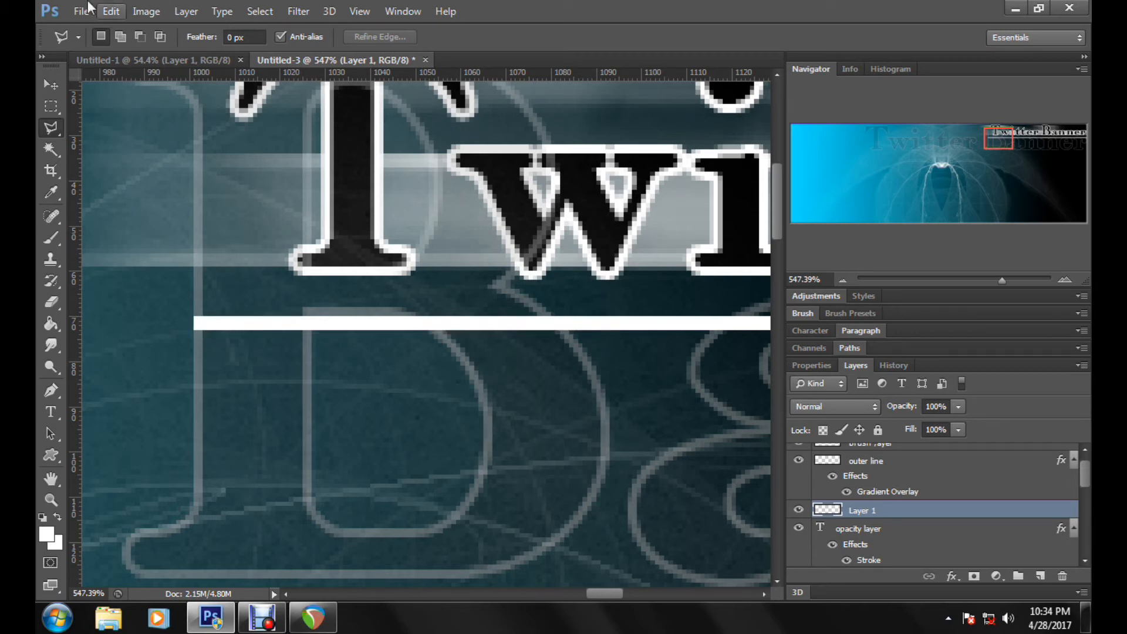
Step: Step back to restore the wedge selection and cut it from the line to taper its starting end
left_click(111, 13)
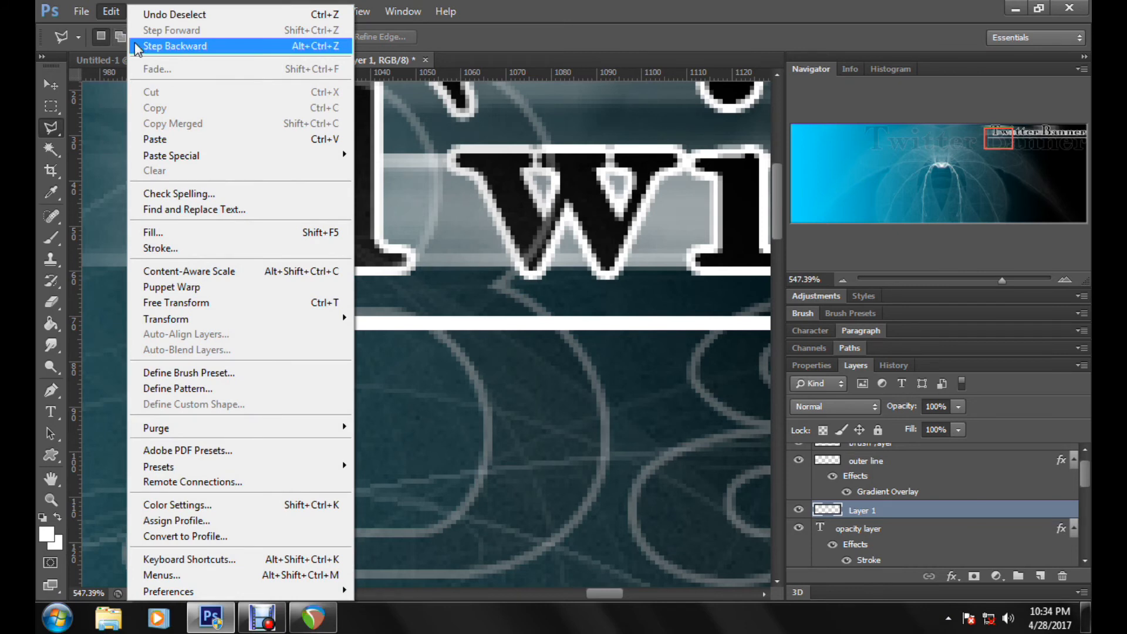
left_click(136, 42)
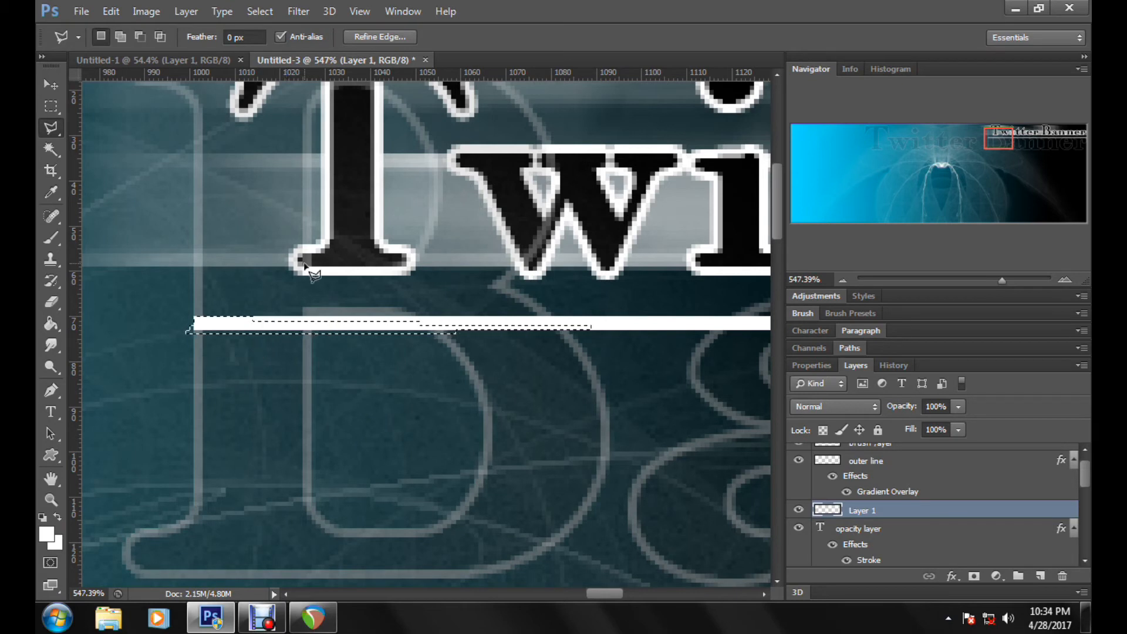
left_click(111, 12)
left_click(192, 91)
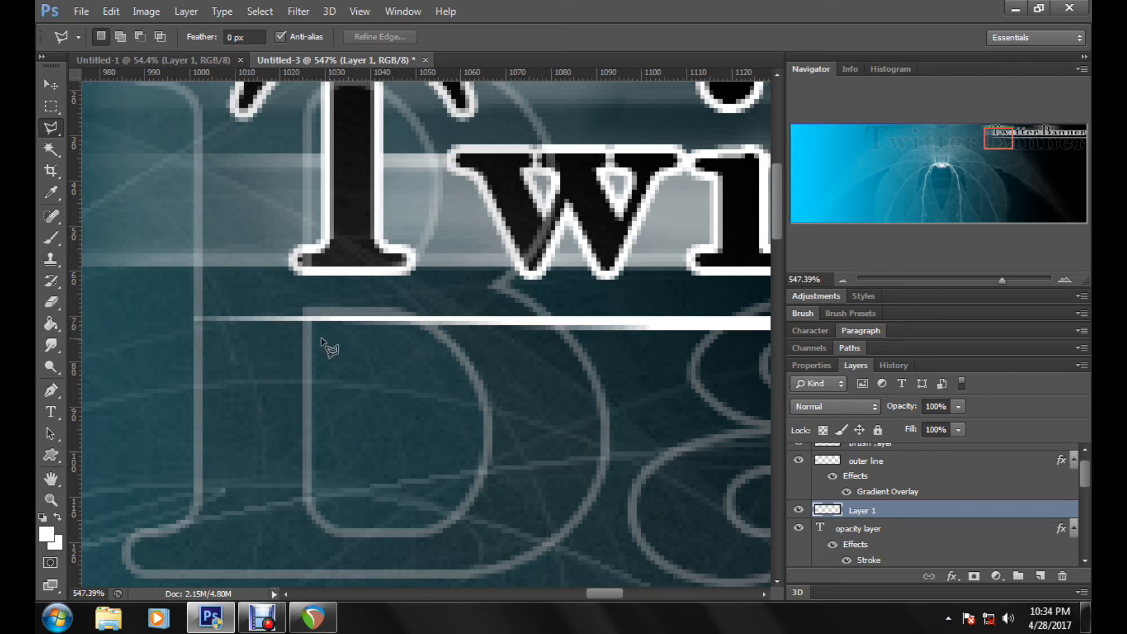
Step: Examine the tapered line beneath the small title at a reduced zoom and across the banner
left_click_drag(1003, 280, 946, 291)
left_click_drag(514, 593, 590, 594)
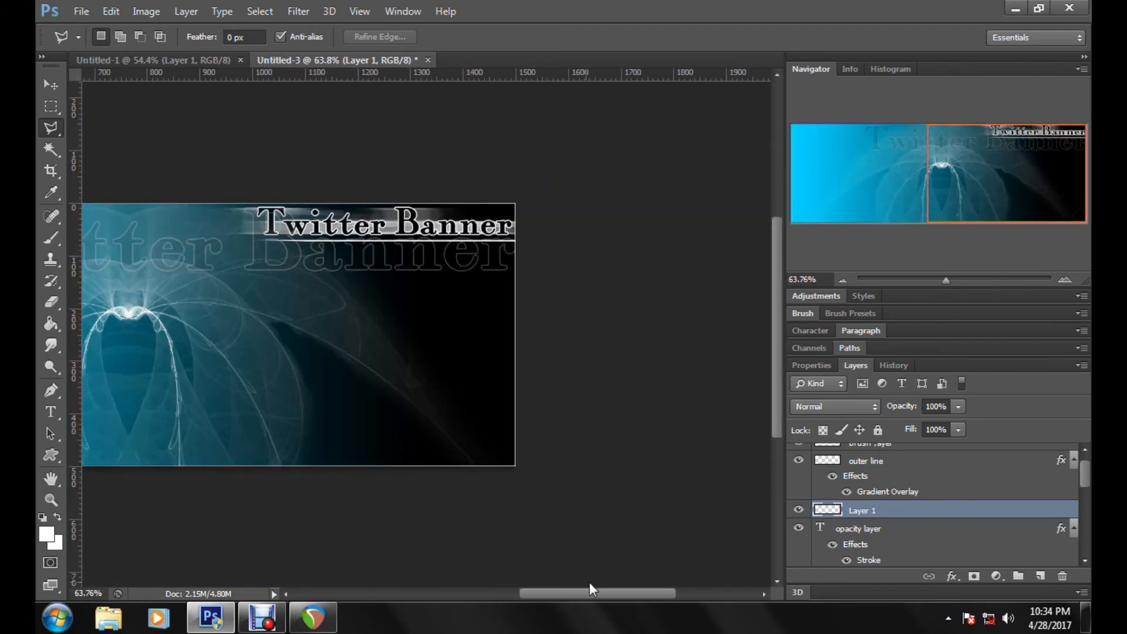
scroll(497, 470, "up", 2)
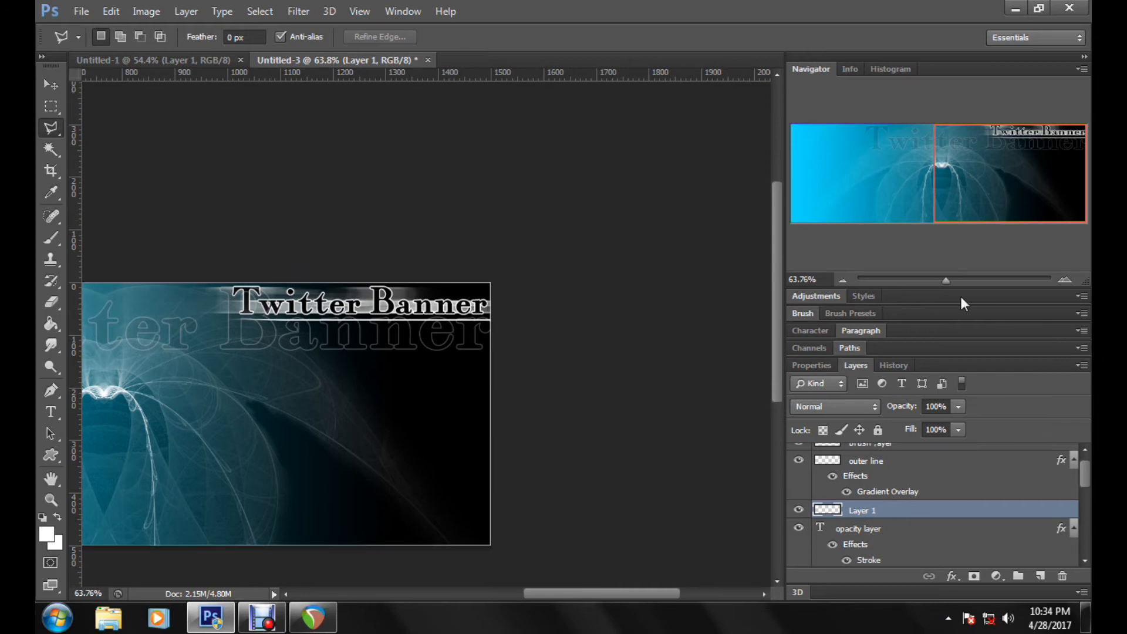
mouse_move(958, 281)
left_mouse_down()
mouse_move(976, 280)
mouse_move(951, 280)
left_mouse_up()
left_click(971, 281)
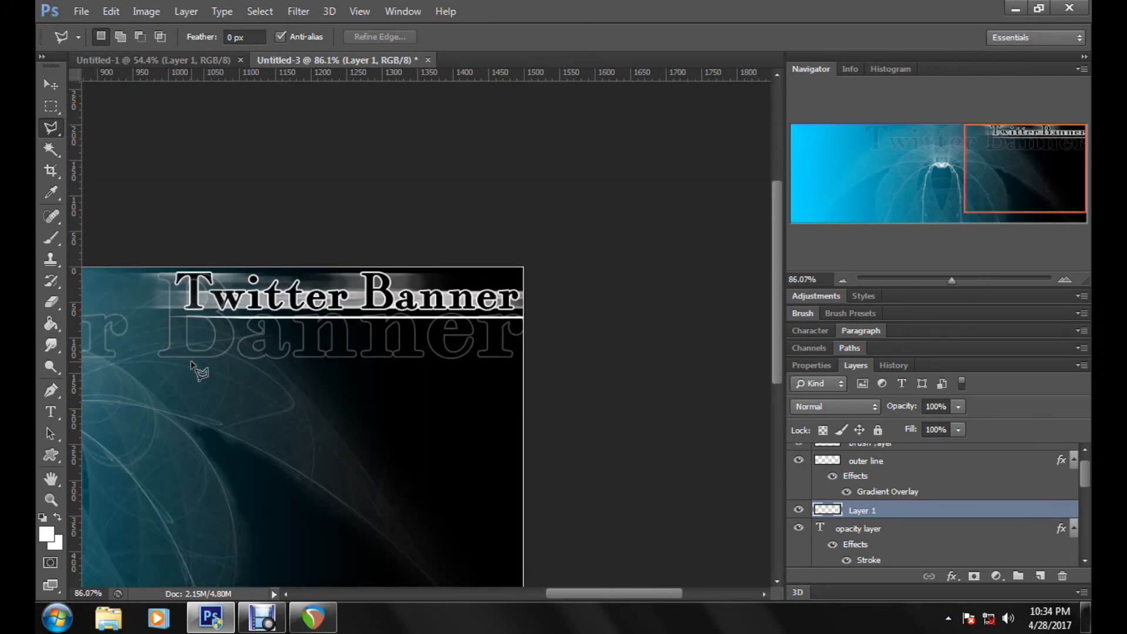
left_click_drag(582, 596, 500, 568)
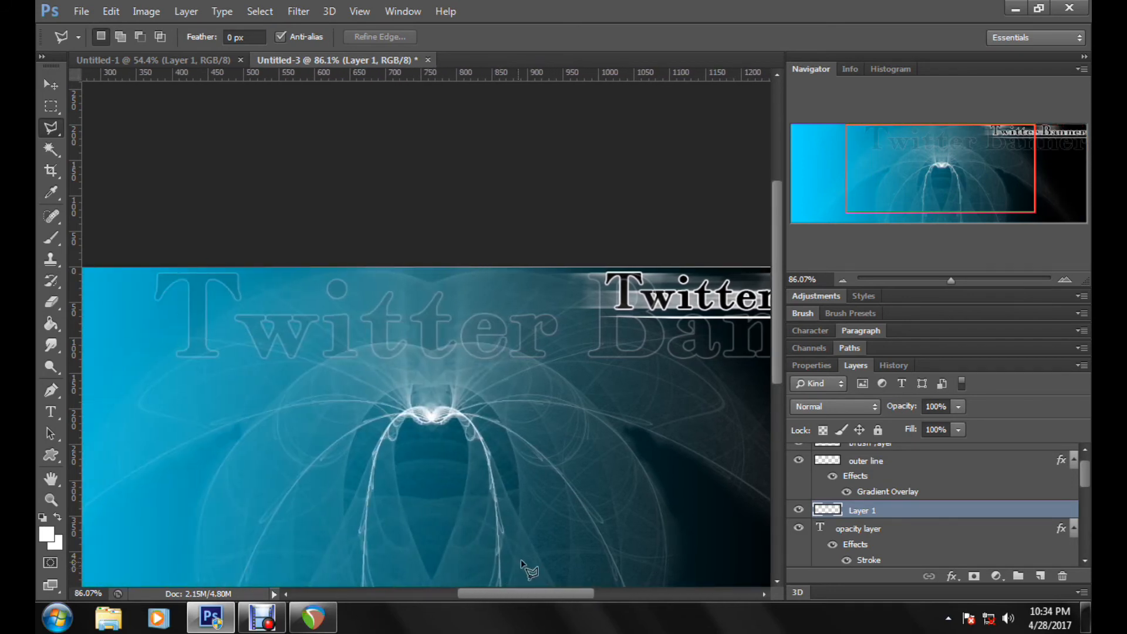
scroll(522, 560, "down", 1)
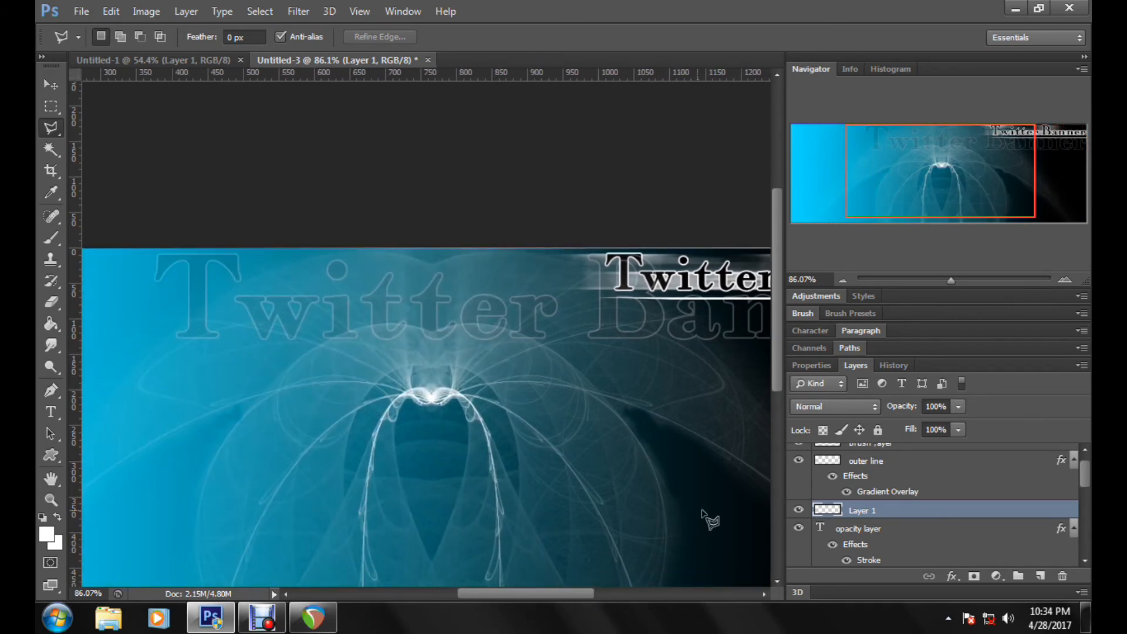
Step: Draw an irregular trial selection over the fractal art with the Polygonal Lasso tool and deselect it
left_click(414, 276)
left_click(591, 469)
left_click(308, 465)
left_click(517, 520)
left_click(605, 518)
left_click(672, 409)
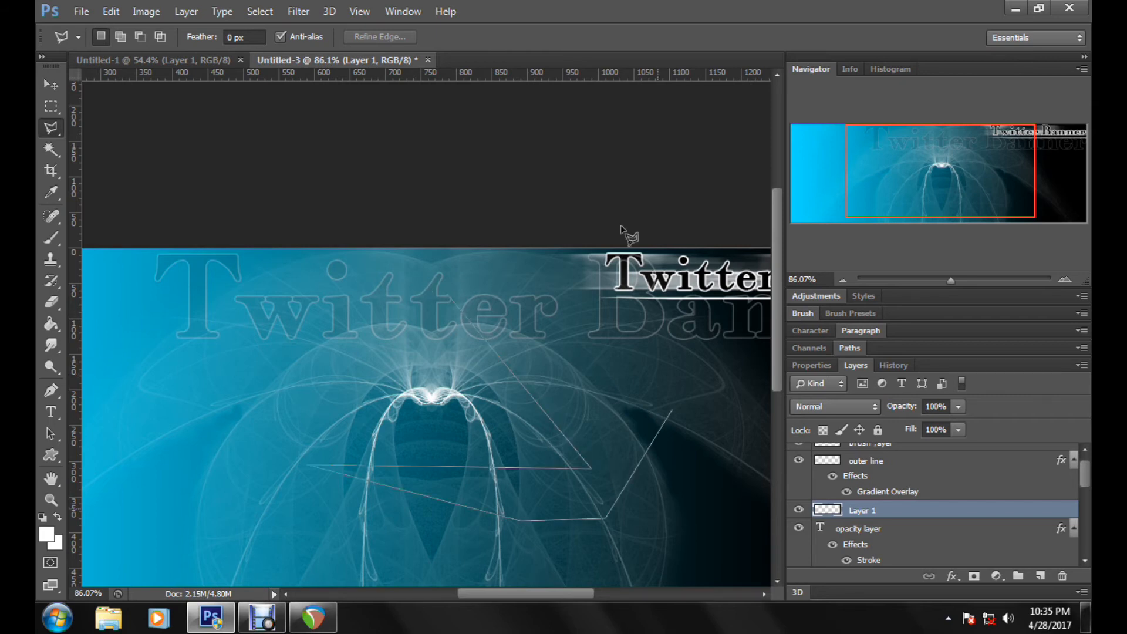
left_click(684, 468)
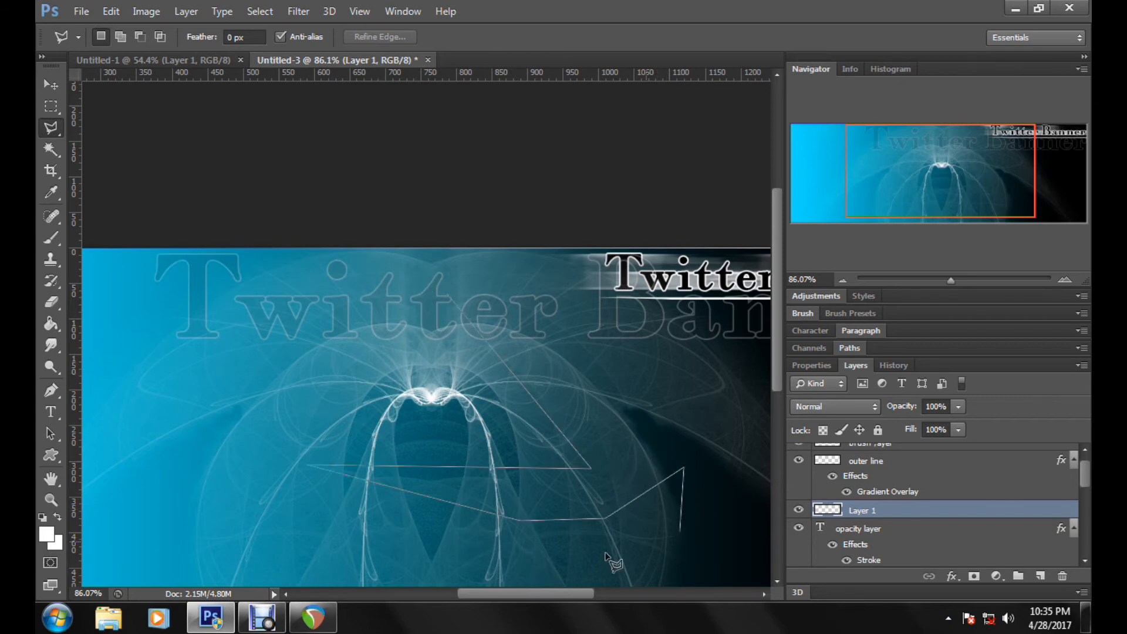
left_click(669, 572)
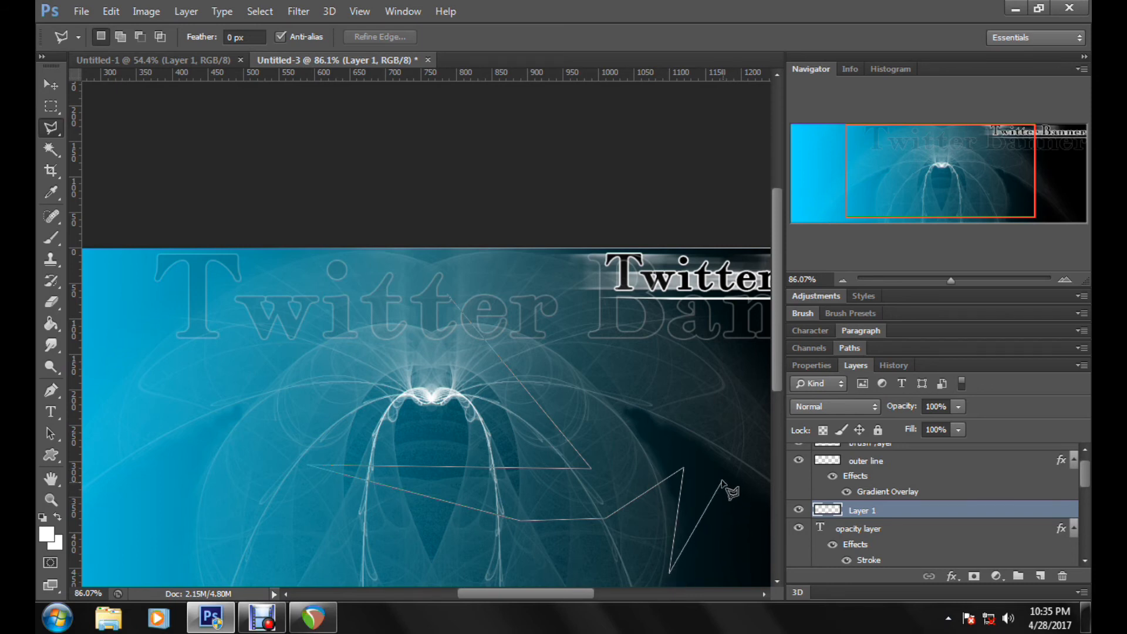
double_click(721, 481)
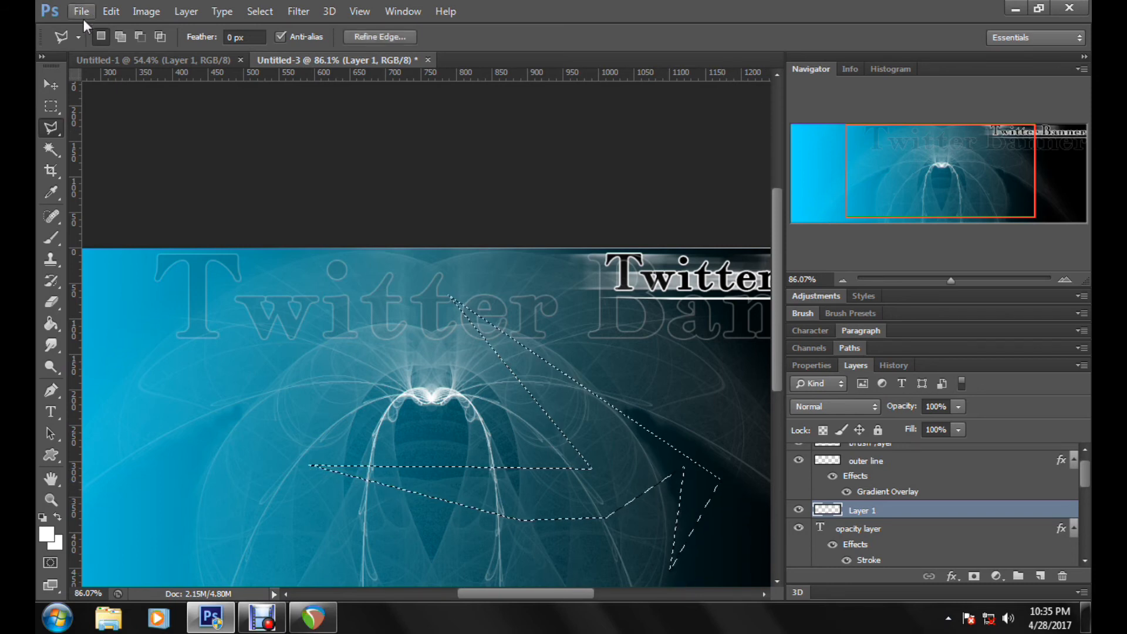
key("ctrl+d")
Step: Rename the white line's layer as "type underline"
scroll(339, 394, "right", 3)
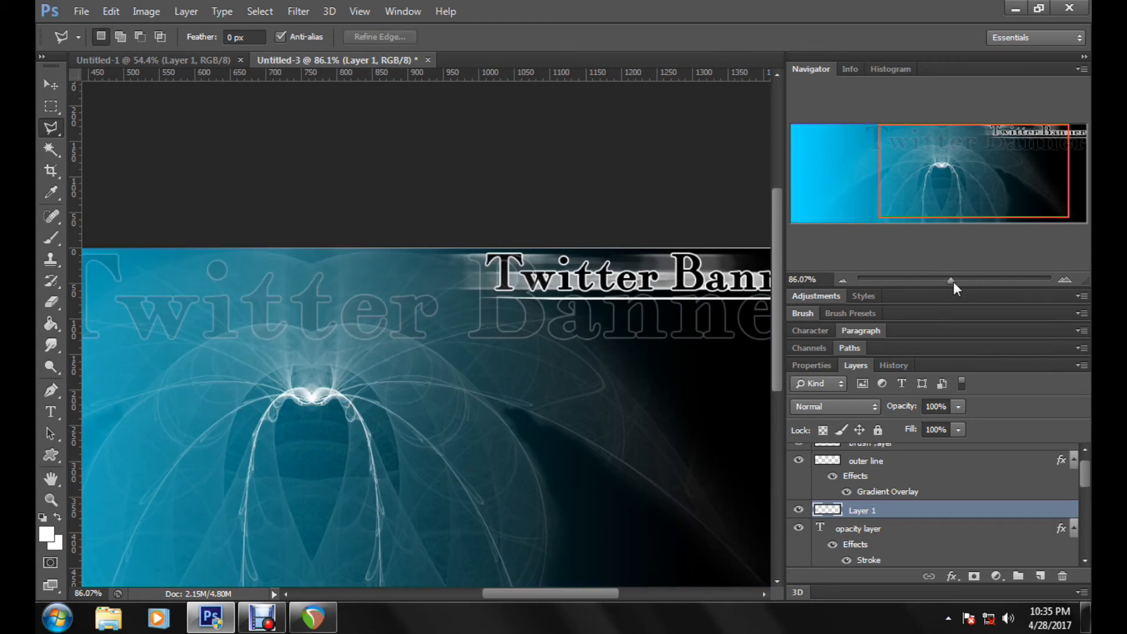
left_click_drag(951, 281, 943, 282)
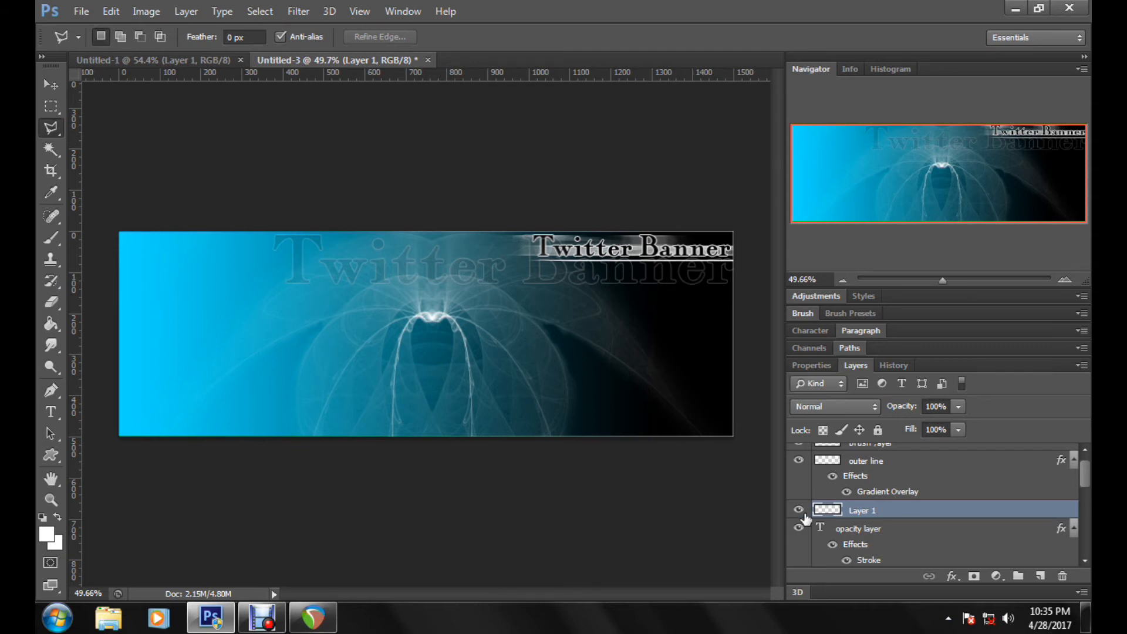
double_click(865, 510)
type("type underline")
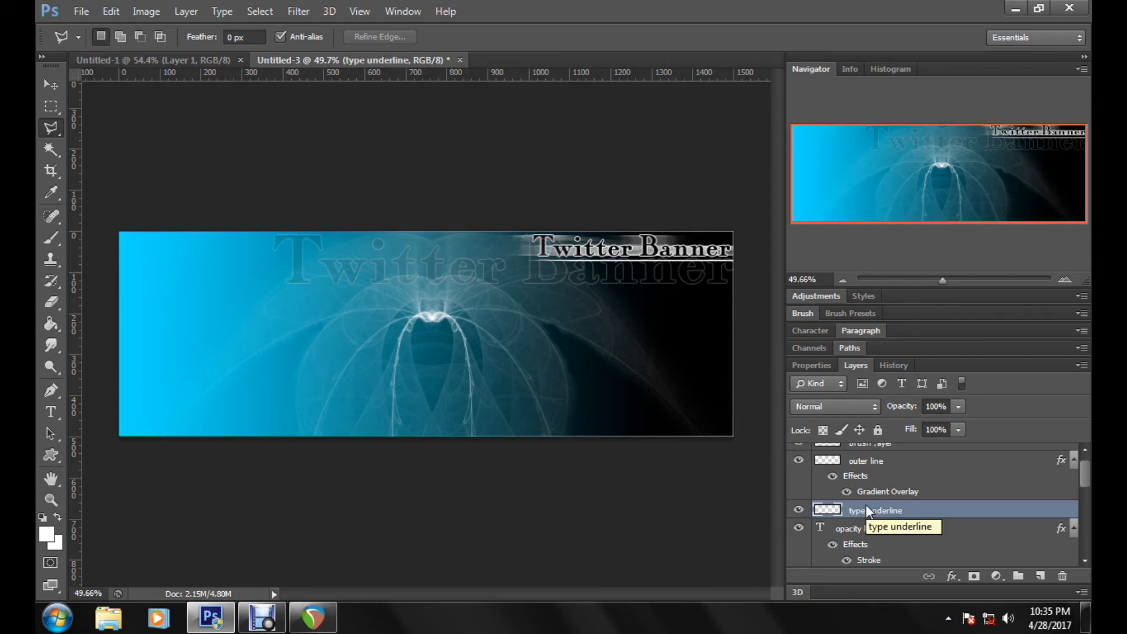
key("Return")
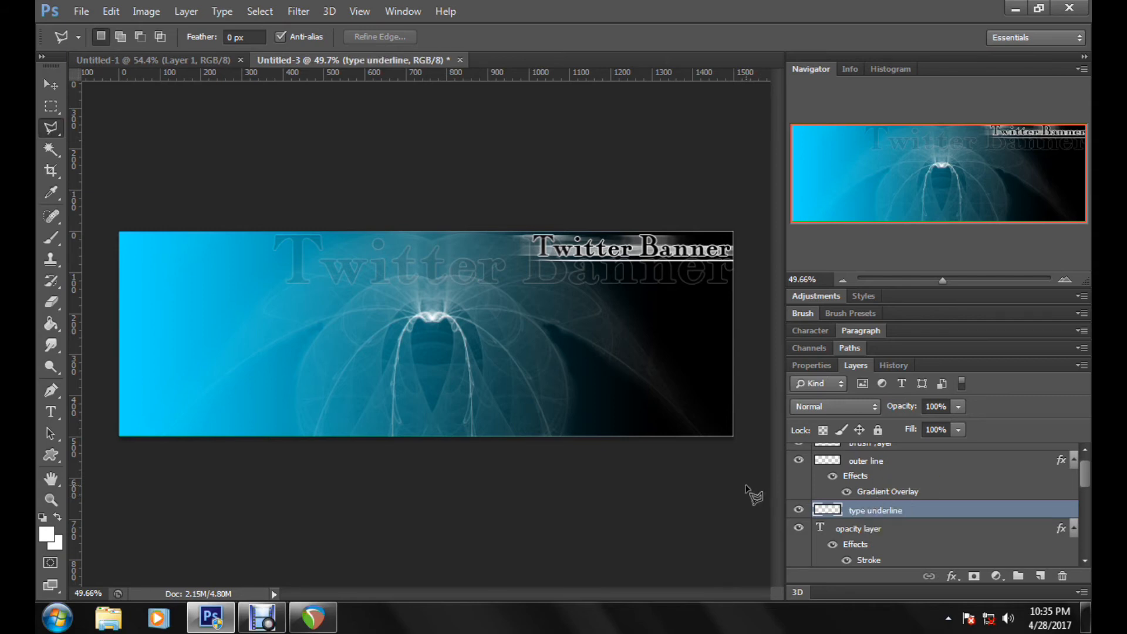
scroll(870, 548, "down", 2)
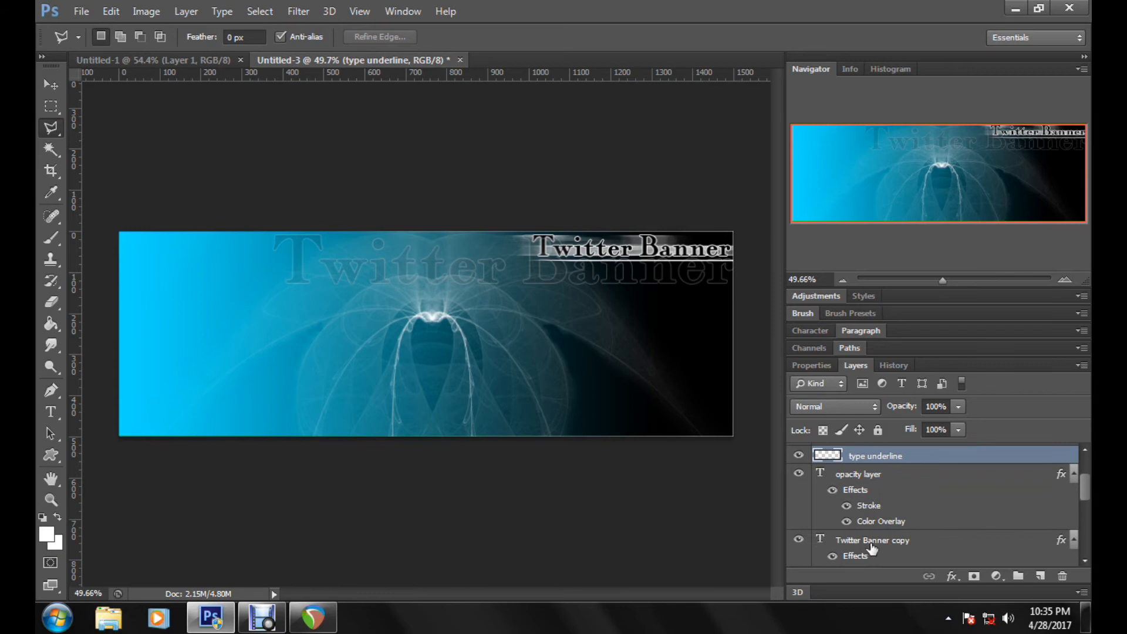
Step: Duplicate the "Twitter Banner copy" text layer and hide the duplicate as a backup
left_click(798, 540)
left_click(799, 540)
left_click(989, 540)
scroll(989, 541, "down", 1)
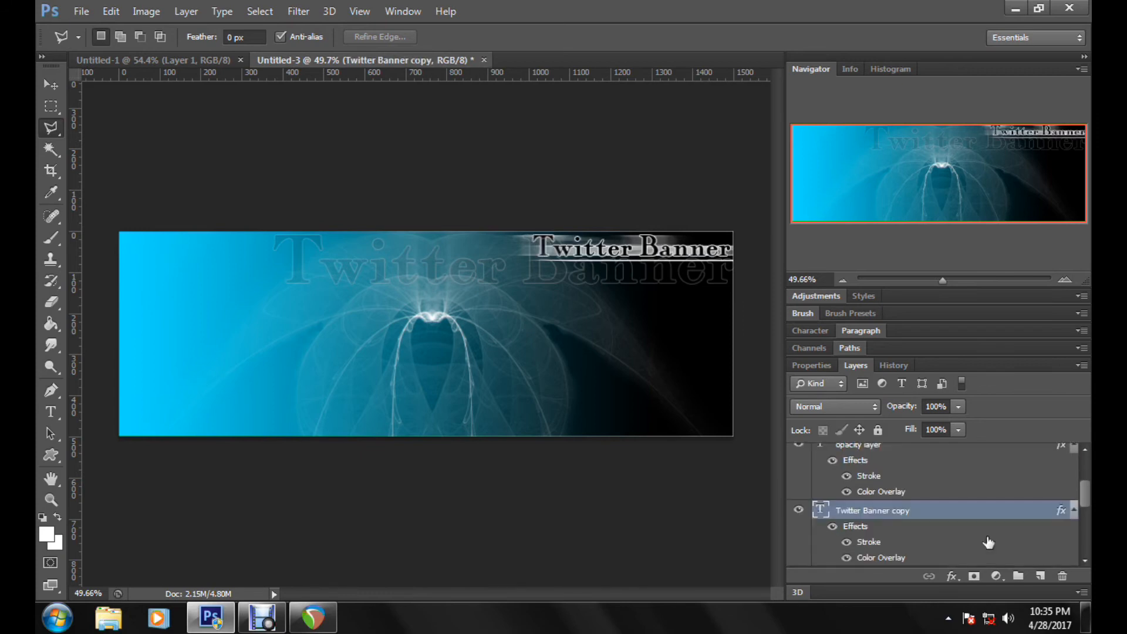
scroll(988, 542, "down", 4)
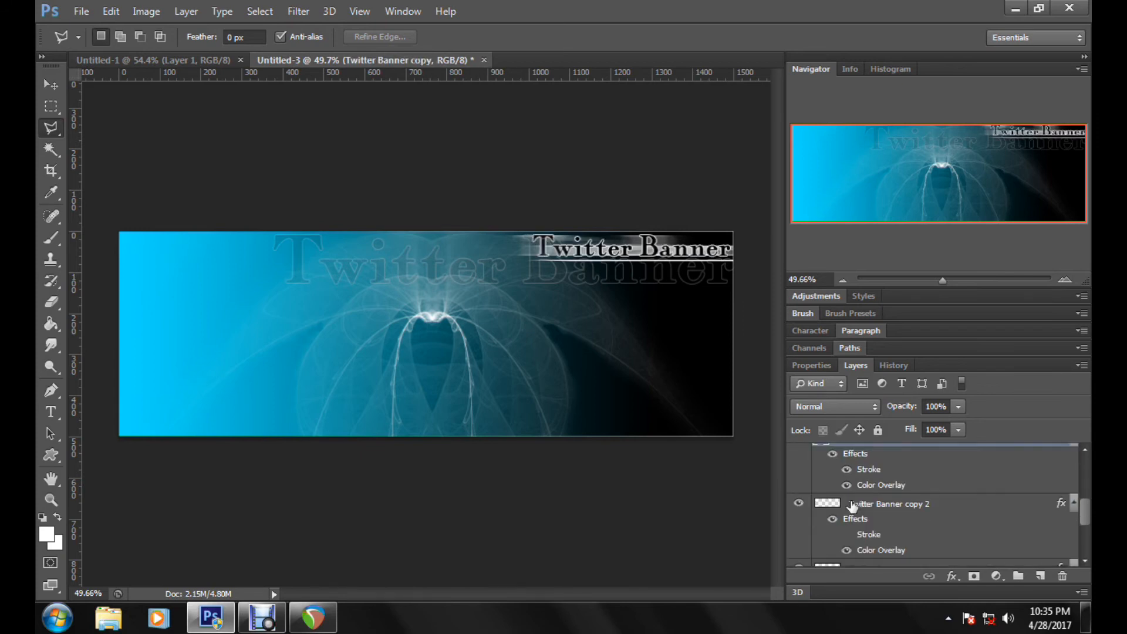
scroll(924, 508, "up", 1)
left_click_drag(1017, 456, 1041, 574)
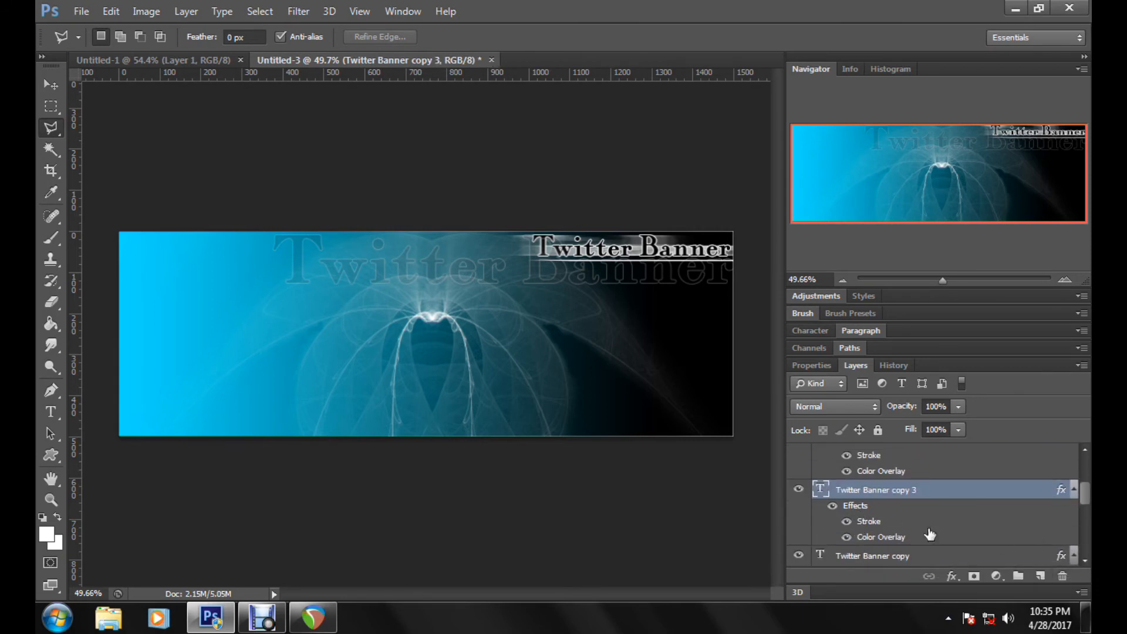
scroll(931, 535, "down", 1)
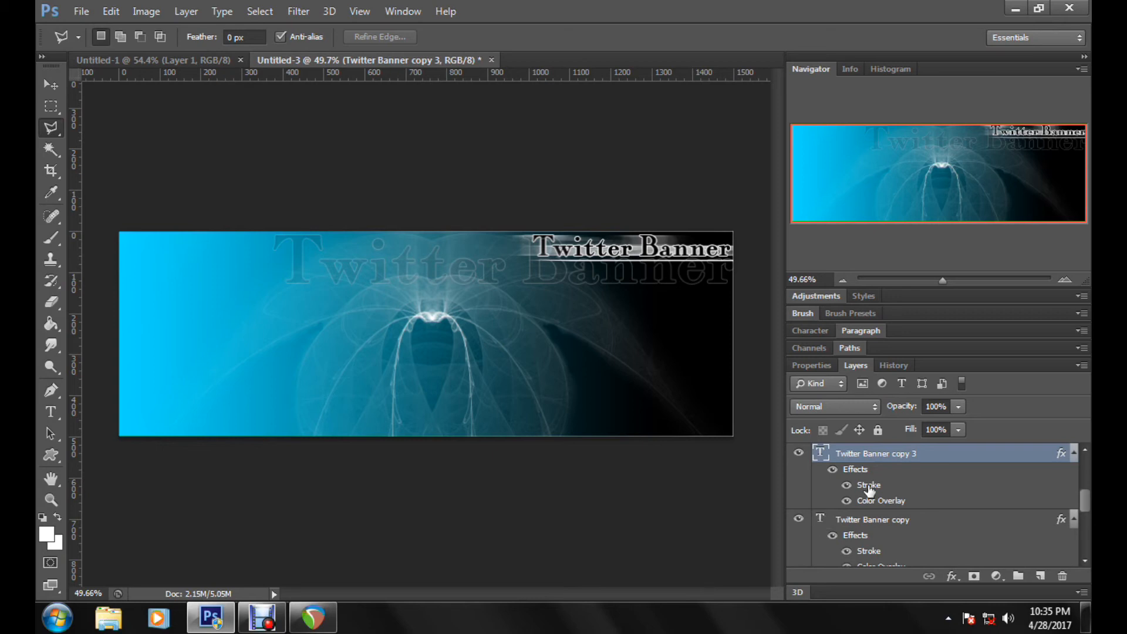
left_click(798, 453)
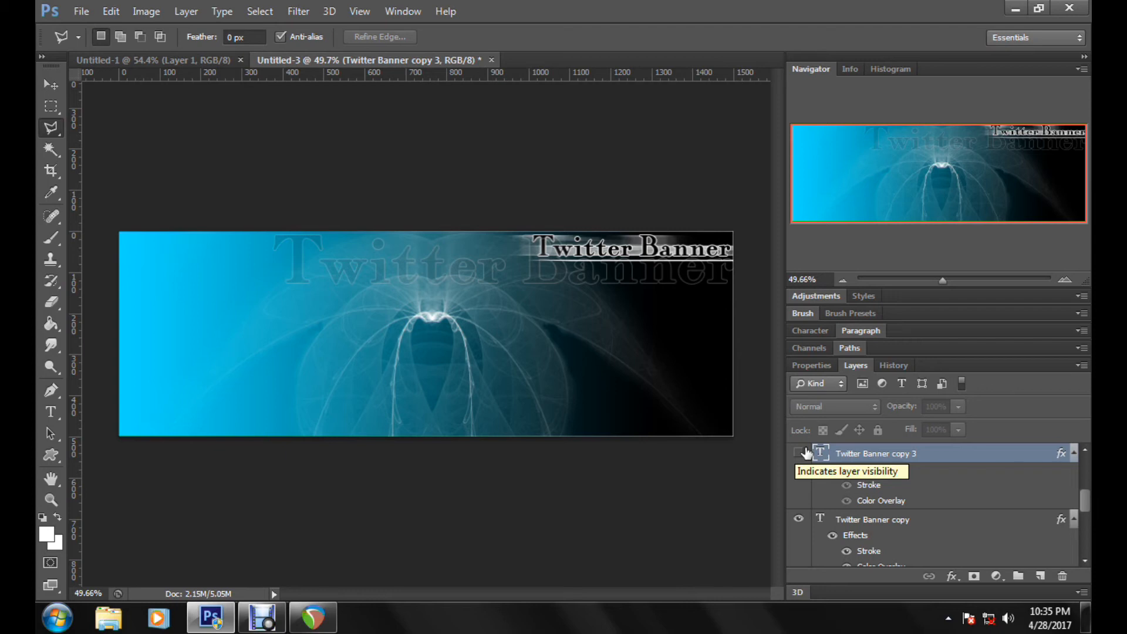
Step: Rasterize the visible "Twitter Banner copy" text layer
right_click(946, 520)
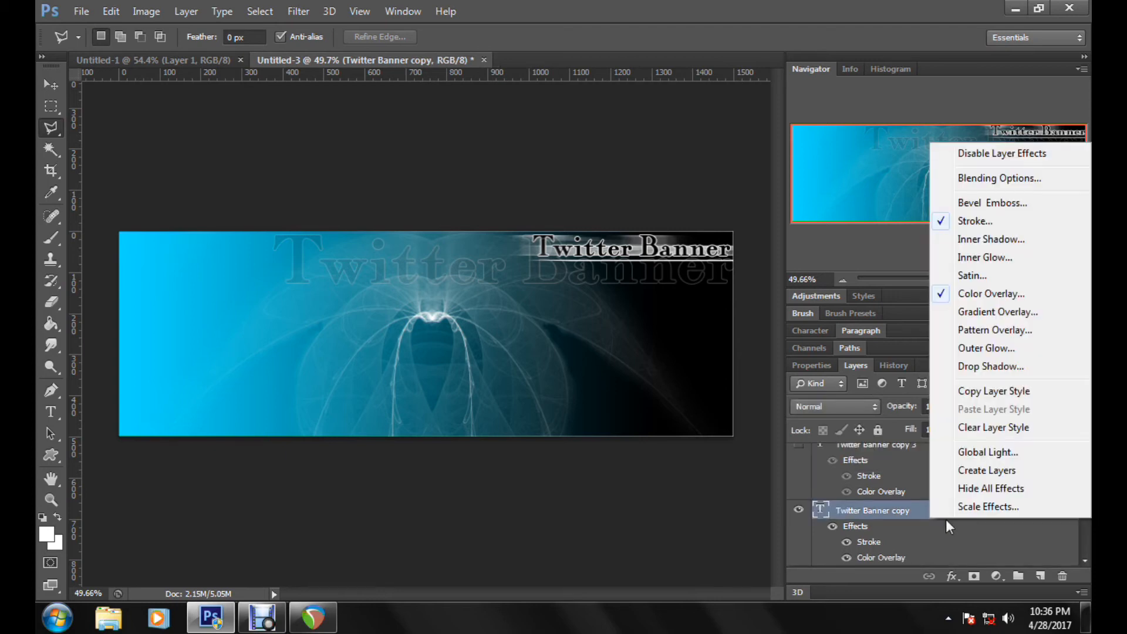
right_click(903, 516)
left_click(654, 229)
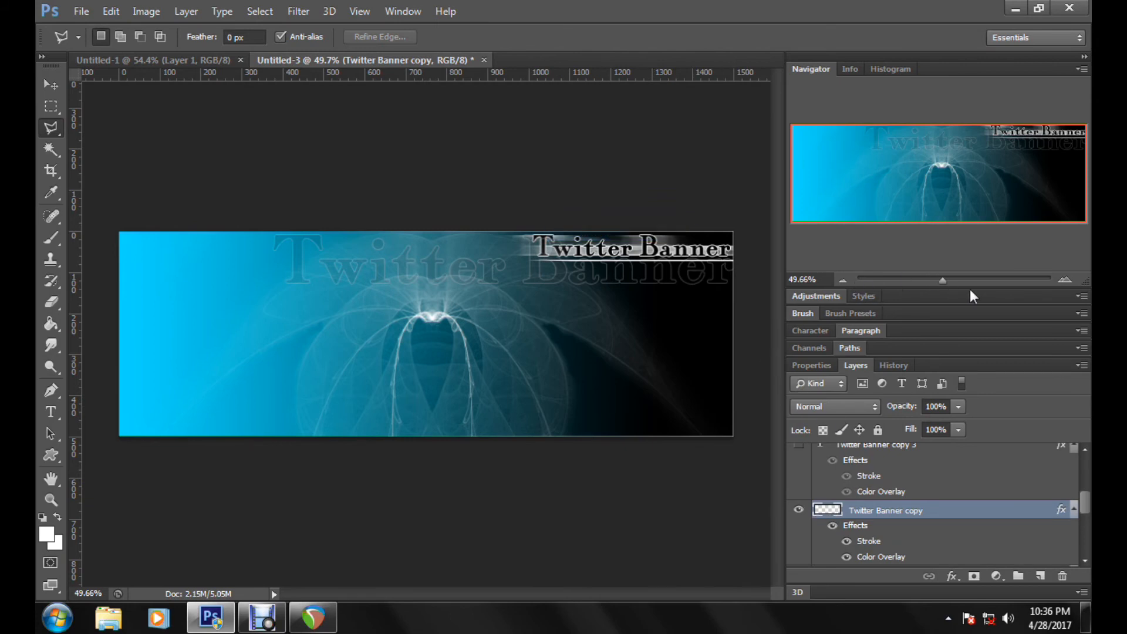
Step: Select a triangular wedge over the right side of the small title's T stem with the Polygonal Lasso tool and cut it away
left_click_drag(970, 283, 957, 284)
left_click_drag(932, 197, 1028, 145)
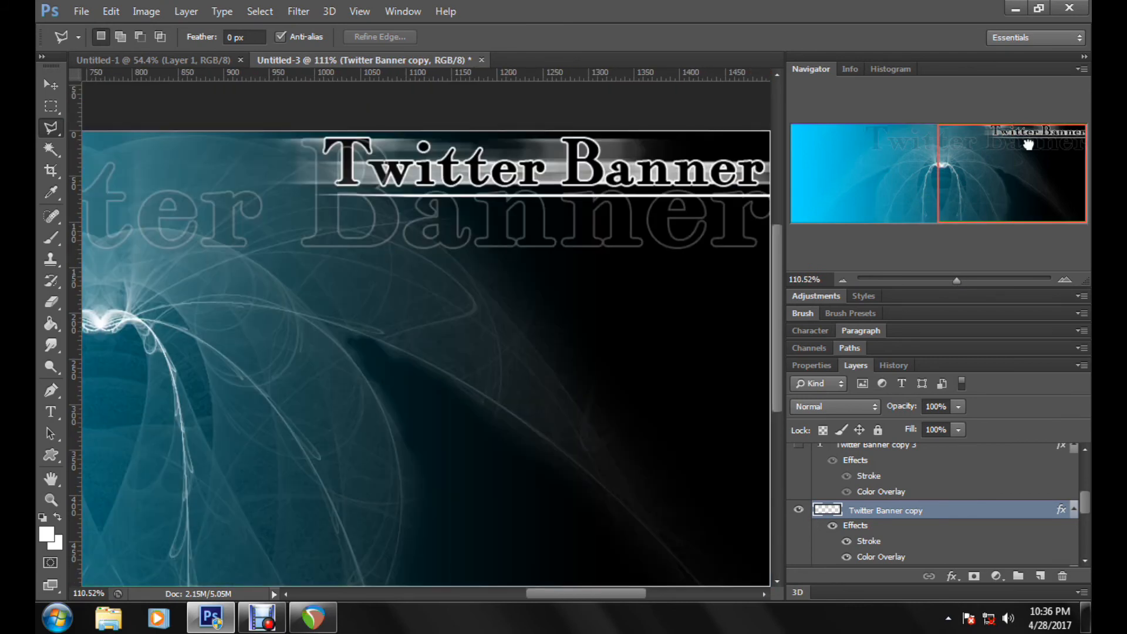
left_click(968, 281)
left_click_drag(994, 183, 987, 145)
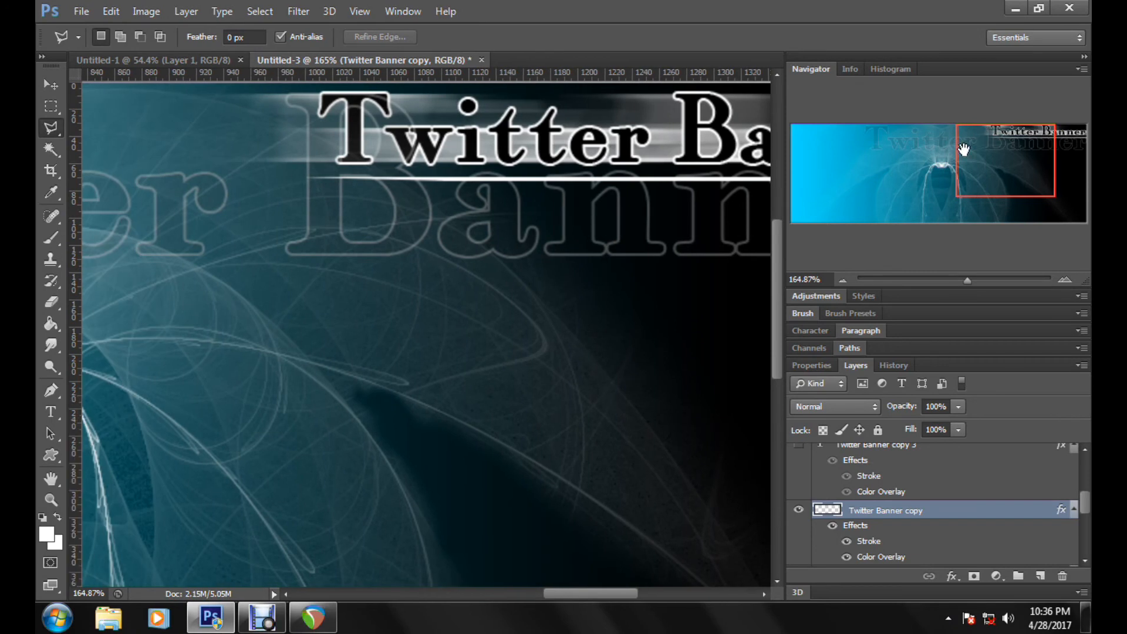
left_click(977, 281)
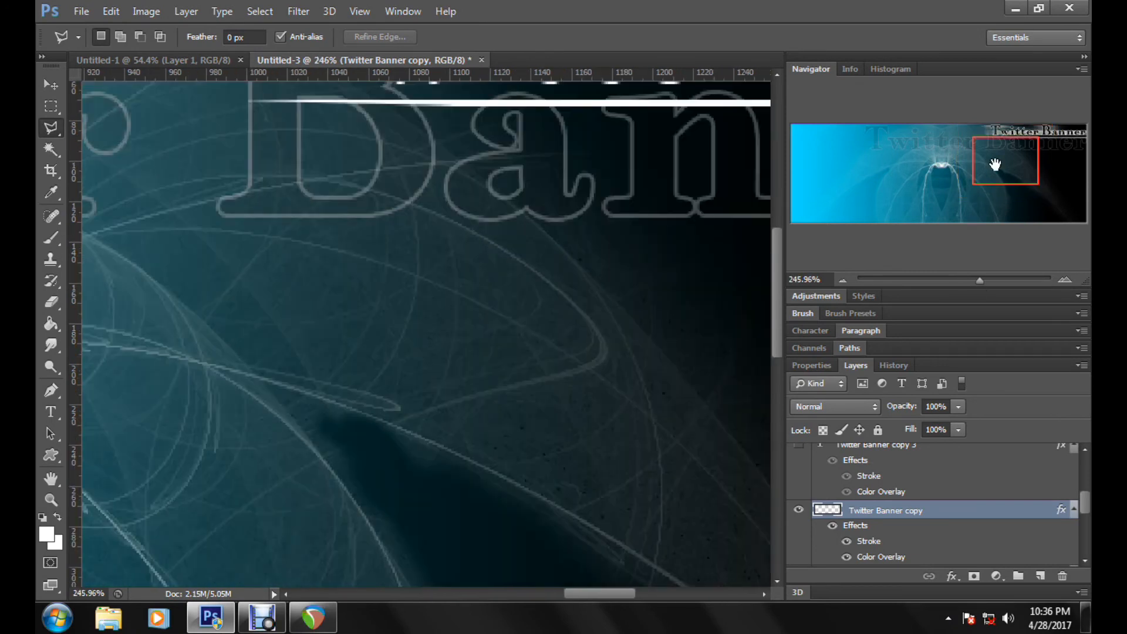
left_click_drag(995, 164, 997, 104)
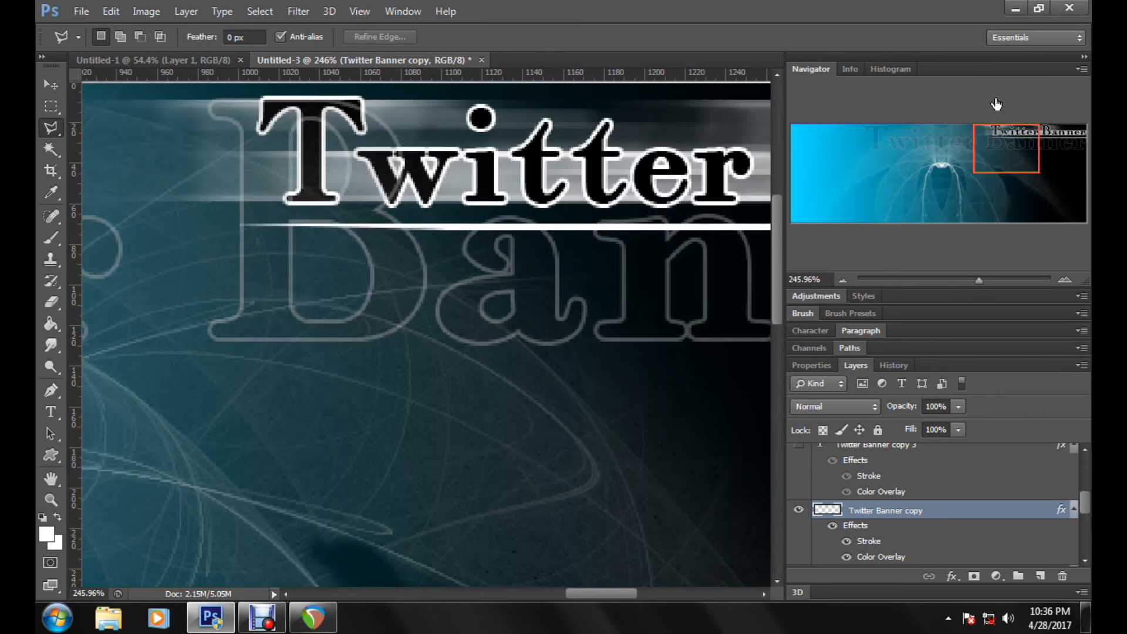
left_click(321, 113)
left_click(296, 203)
left_click(321, 112)
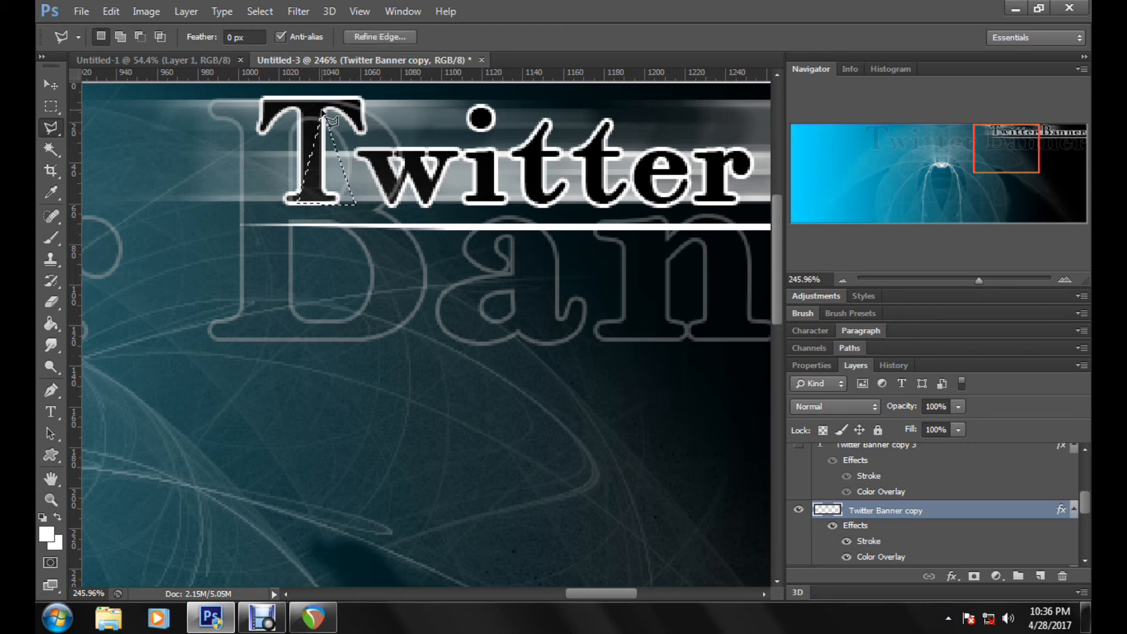
left_click(113, 11)
left_click(153, 92)
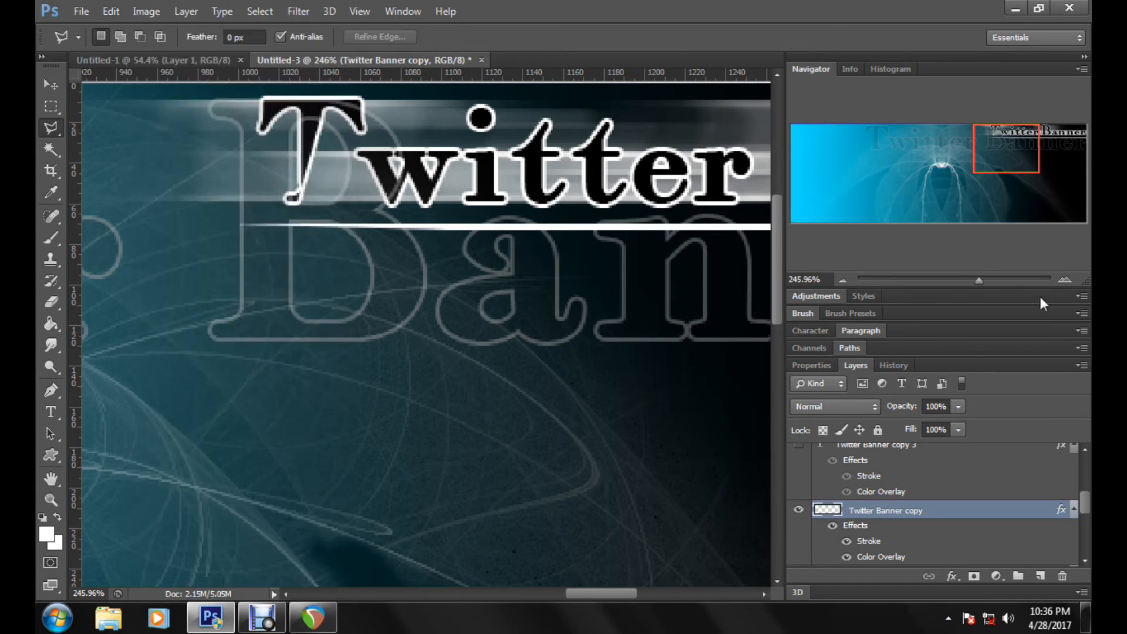
Step: Select a wedge over the lower left of the small title's B stem with the Polygonal Lasso tool and cut it away
mouse_move(974, 279)
left_mouse_down()
mouse_move(947, 280)
mouse_move(971, 281)
left_mouse_up()
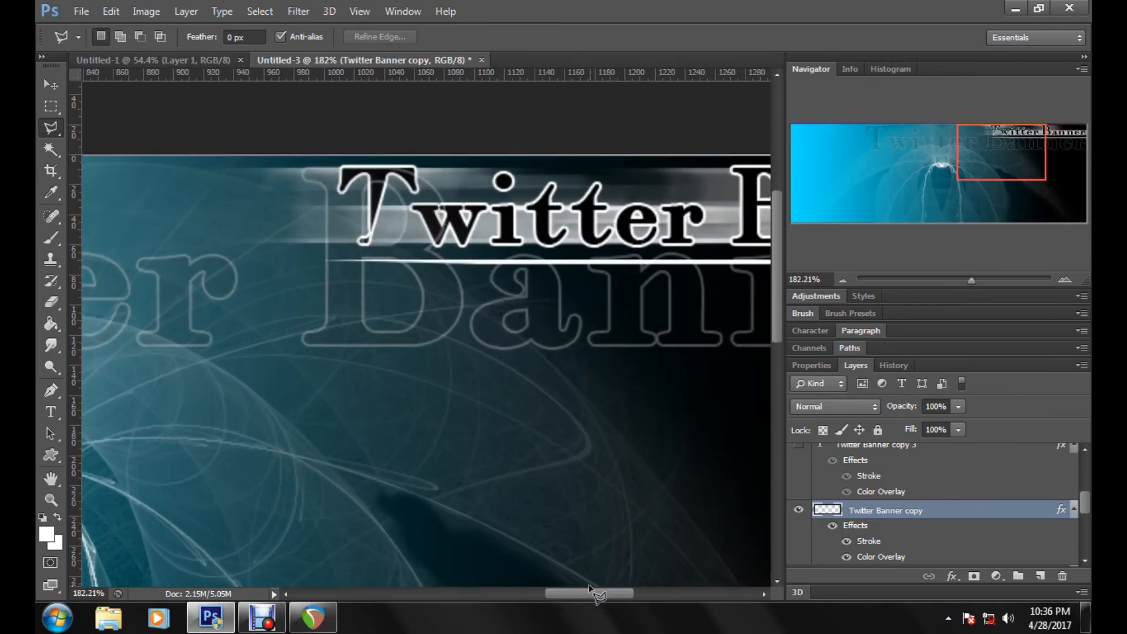
left_click_drag(594, 594, 628, 594)
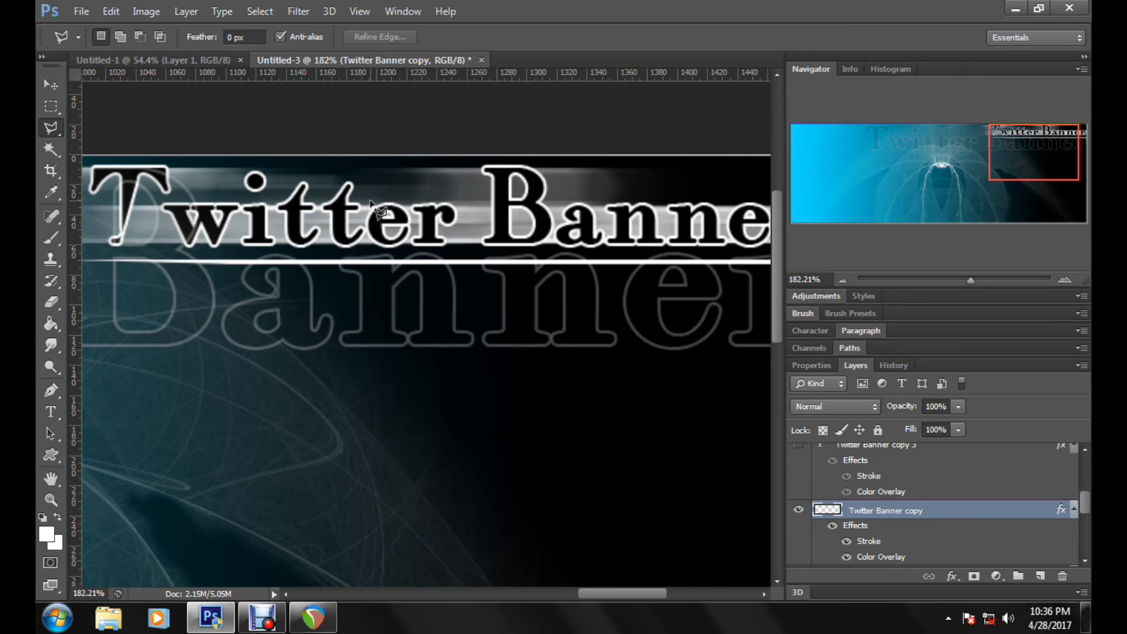
left_click(488, 171)
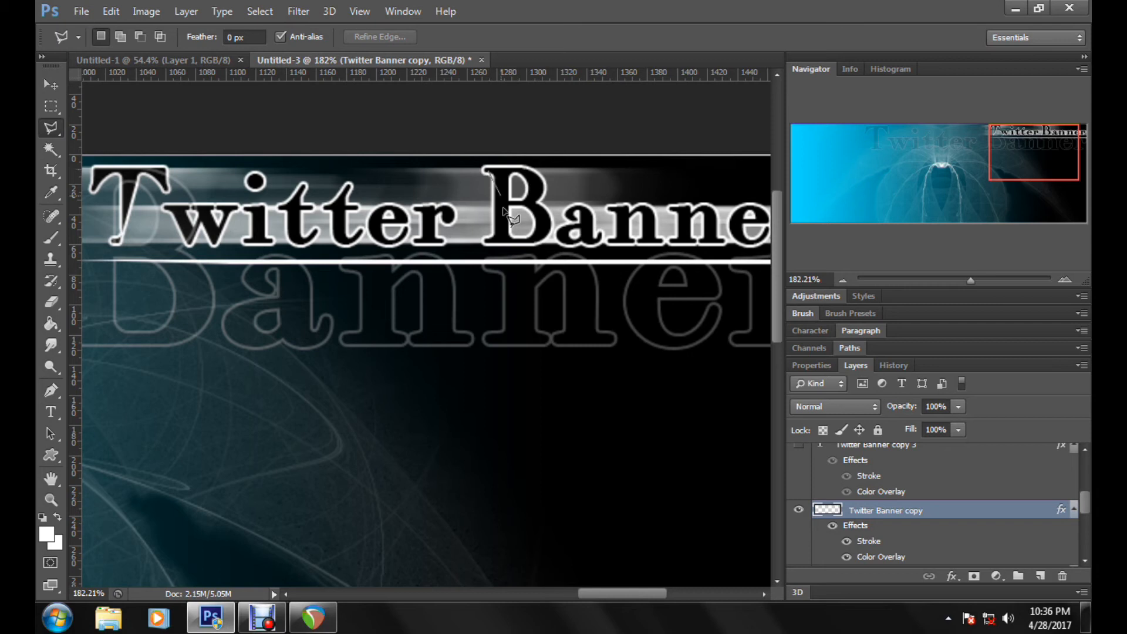
left_click(517, 258)
left_click(455, 240)
left_click(488, 171)
left_click(112, 13)
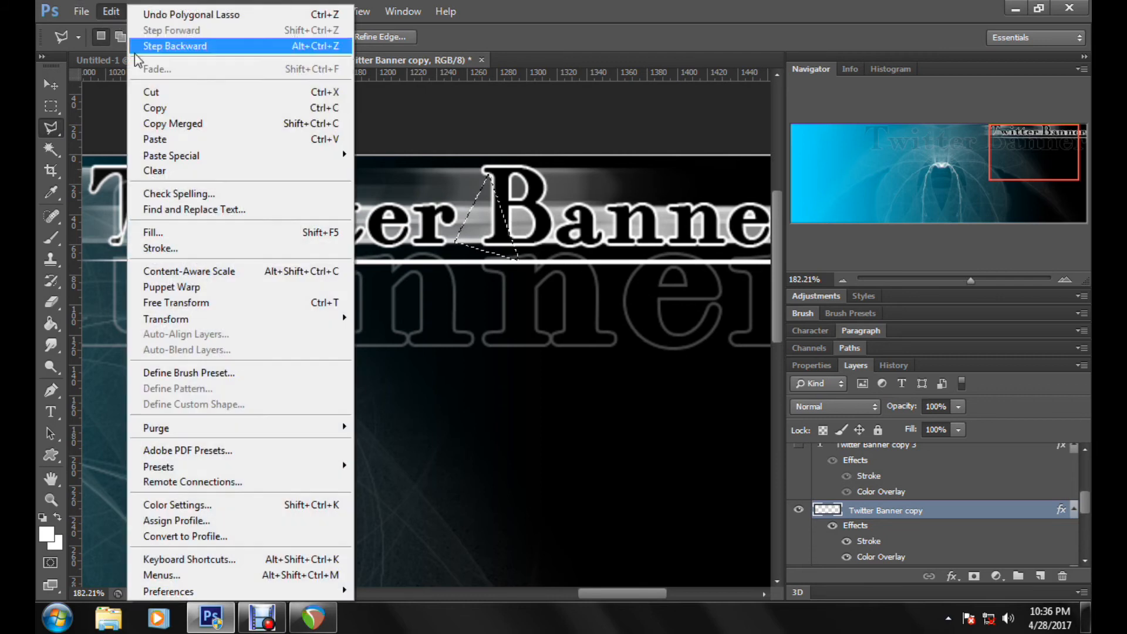
left_click(165, 95)
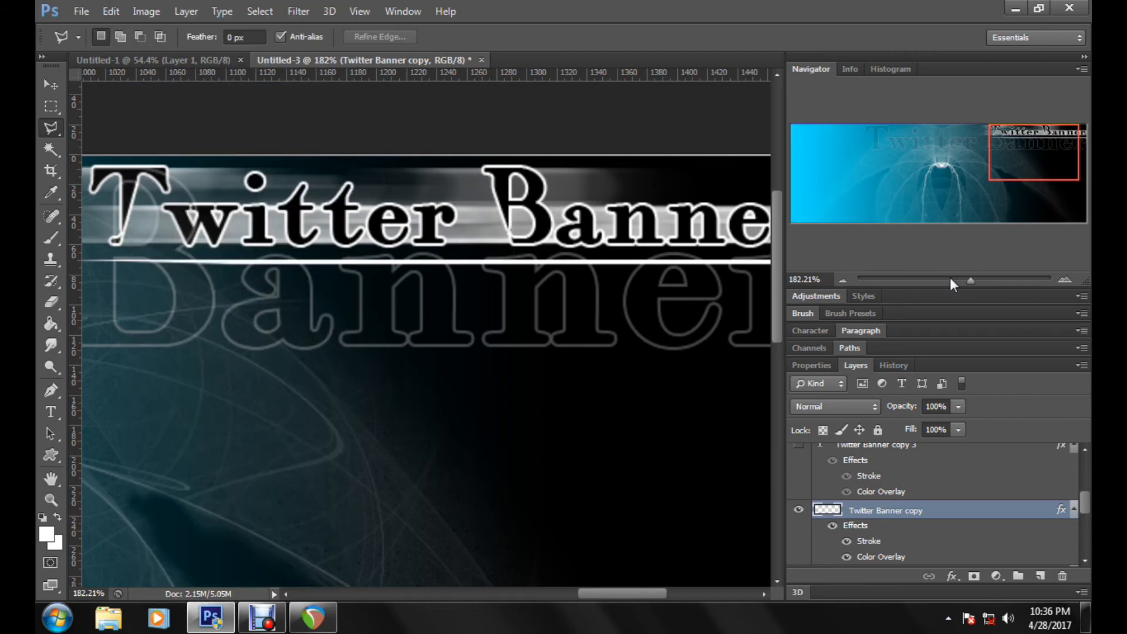
Step: Add a new layer named "dots" above the "Twitter Banner copy" layer and make white the foreground colour
left_click_drag(951, 279, 949, 281)
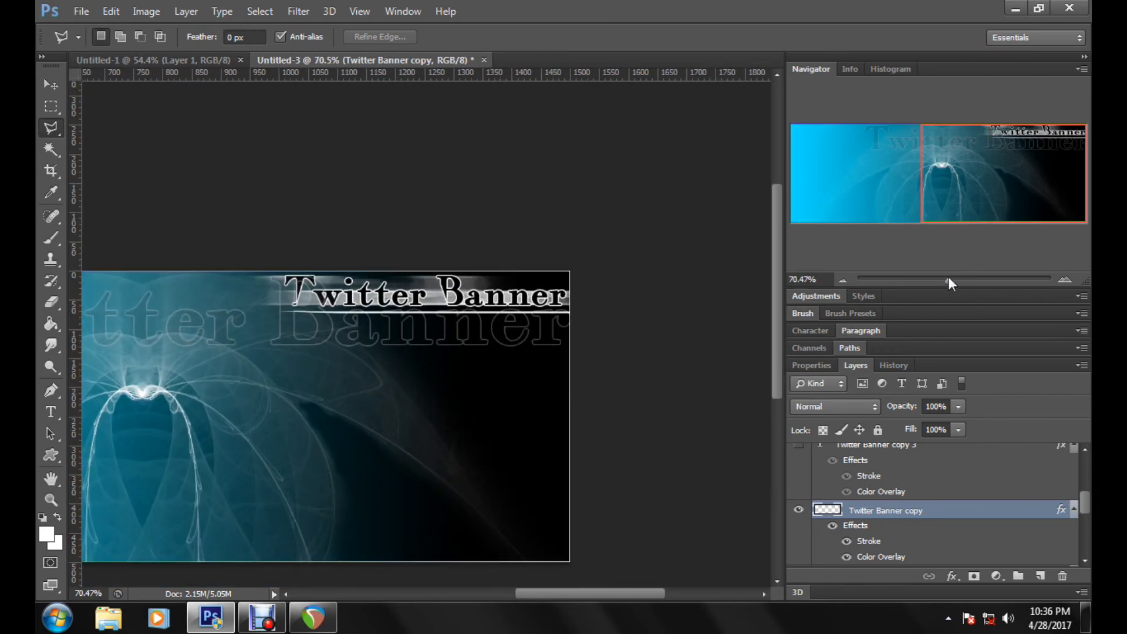
left_click(51, 500)
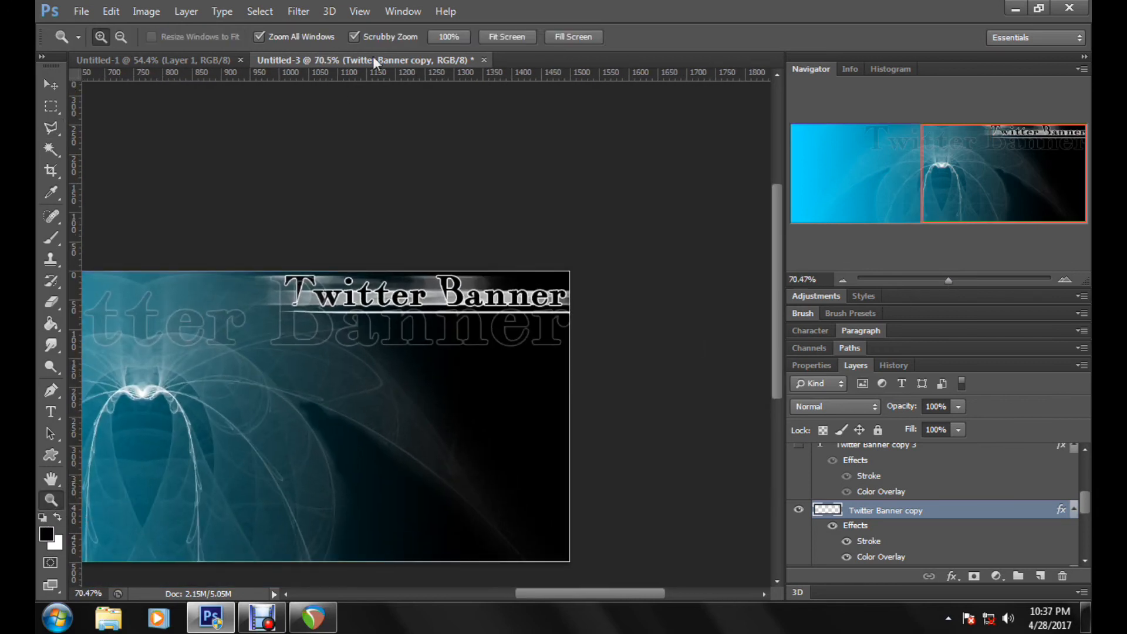
left_click(509, 37)
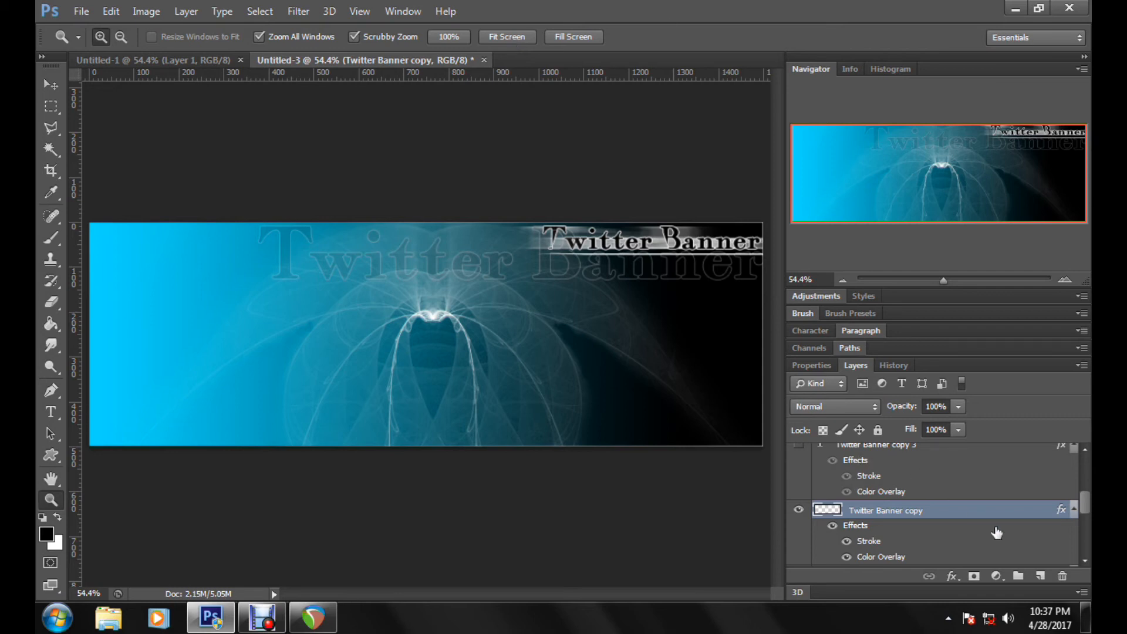
left_click(1040, 576)
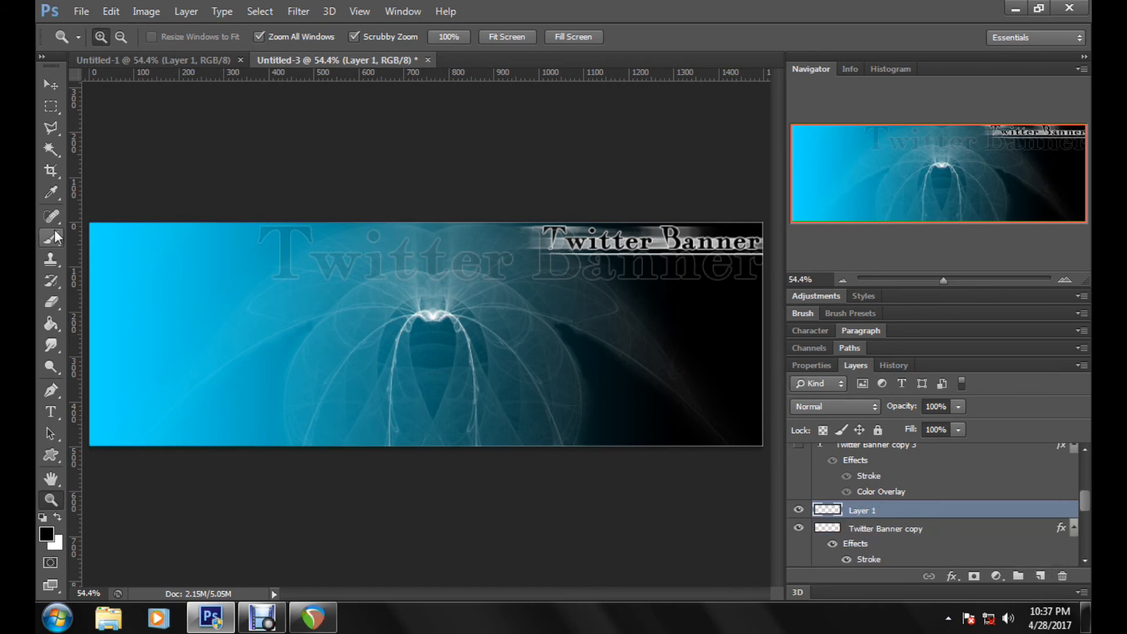
left_click(58, 515)
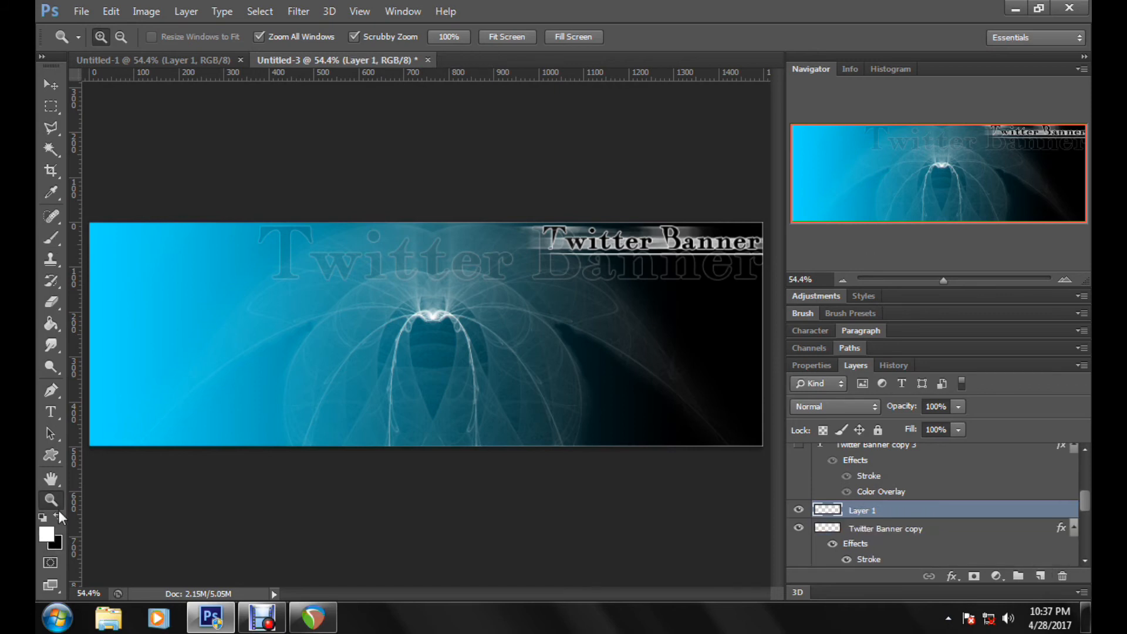
double_click(861, 505)
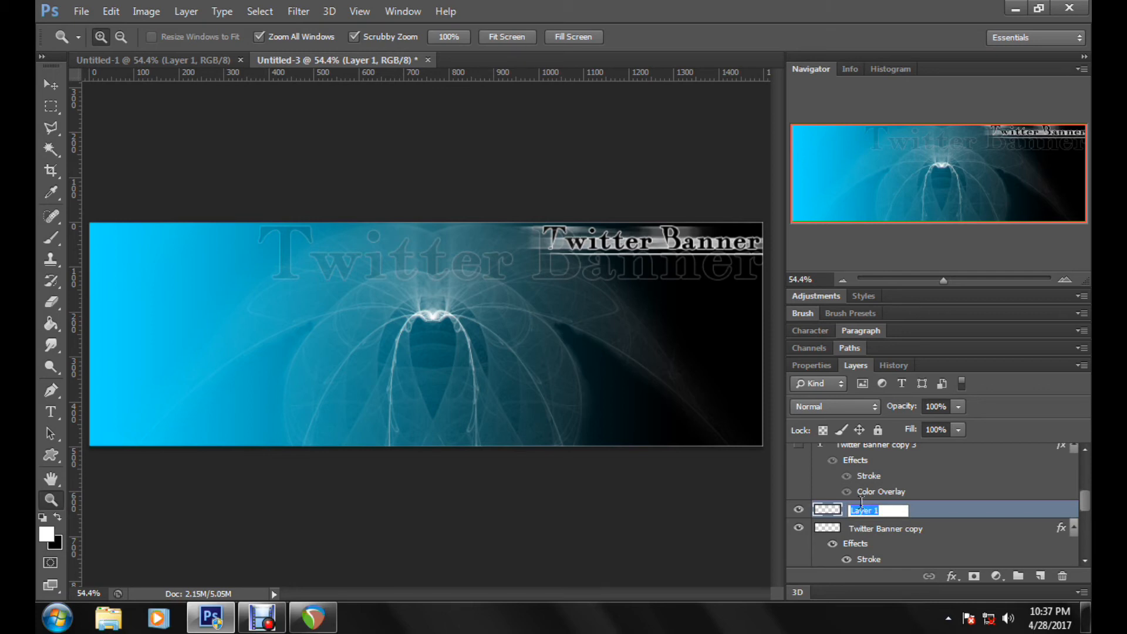
type("dots")
key("Return")
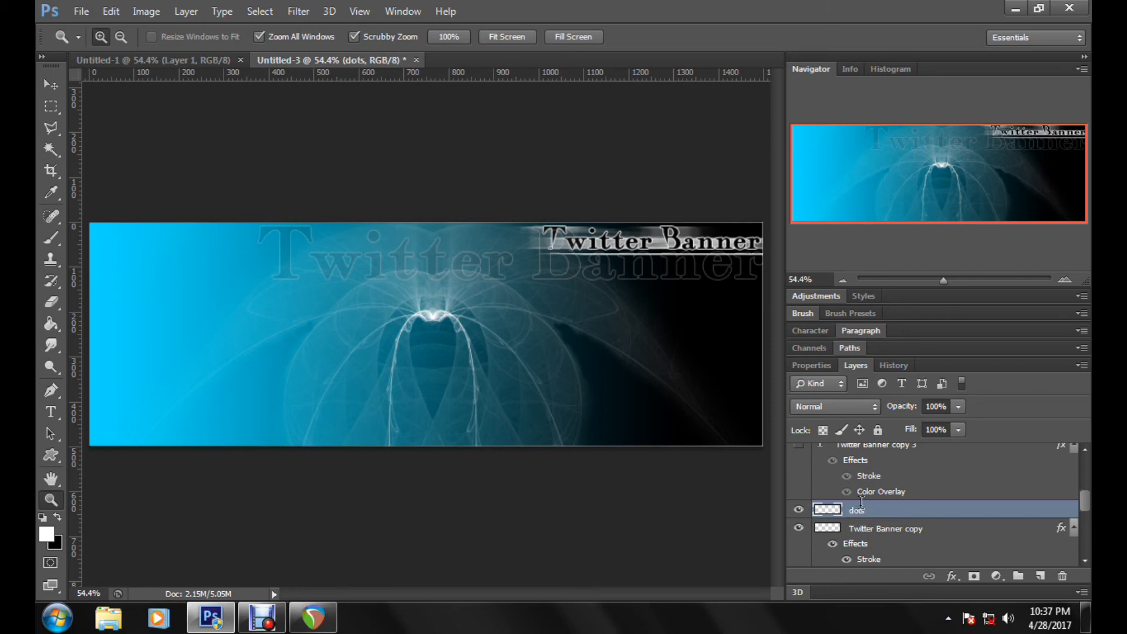
Step: Set up the Brush tool with a hard round tip at 100% hardness and a size of 11 px
left_click(51, 238)
right_click(784, 531)
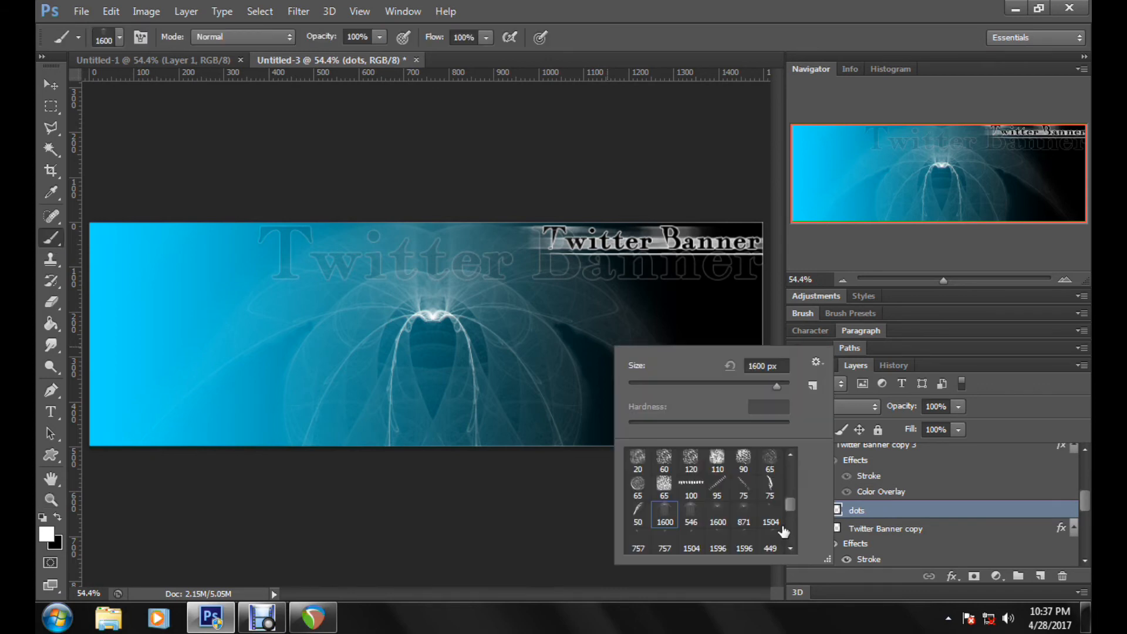
left_click_drag(790, 504, 790, 459)
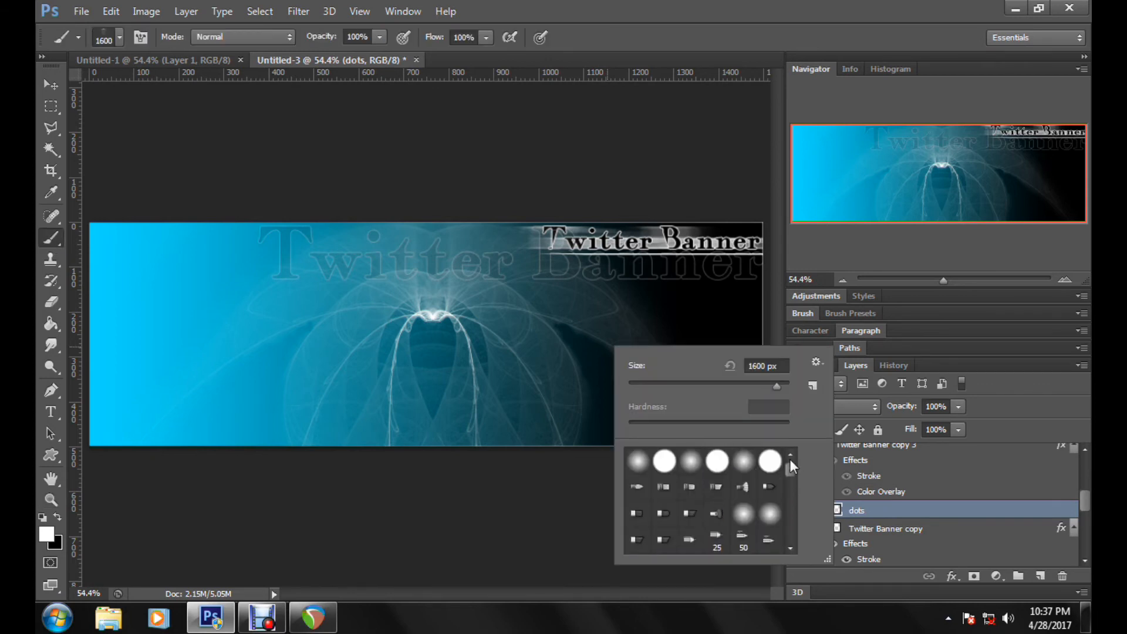
left_click(658, 468)
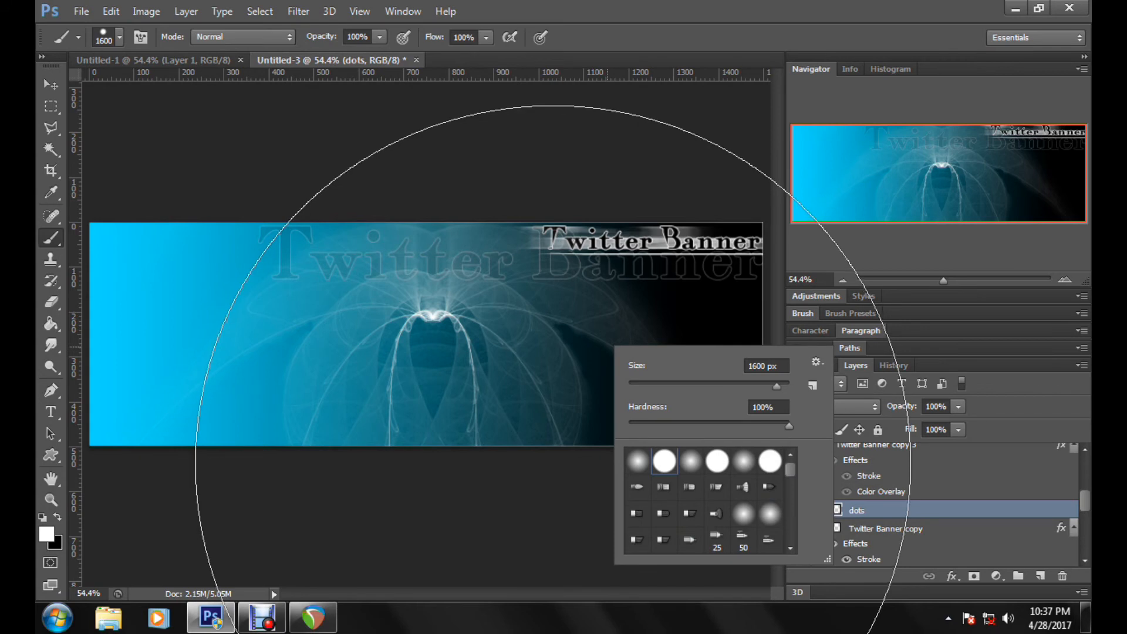
left_click(649, 383)
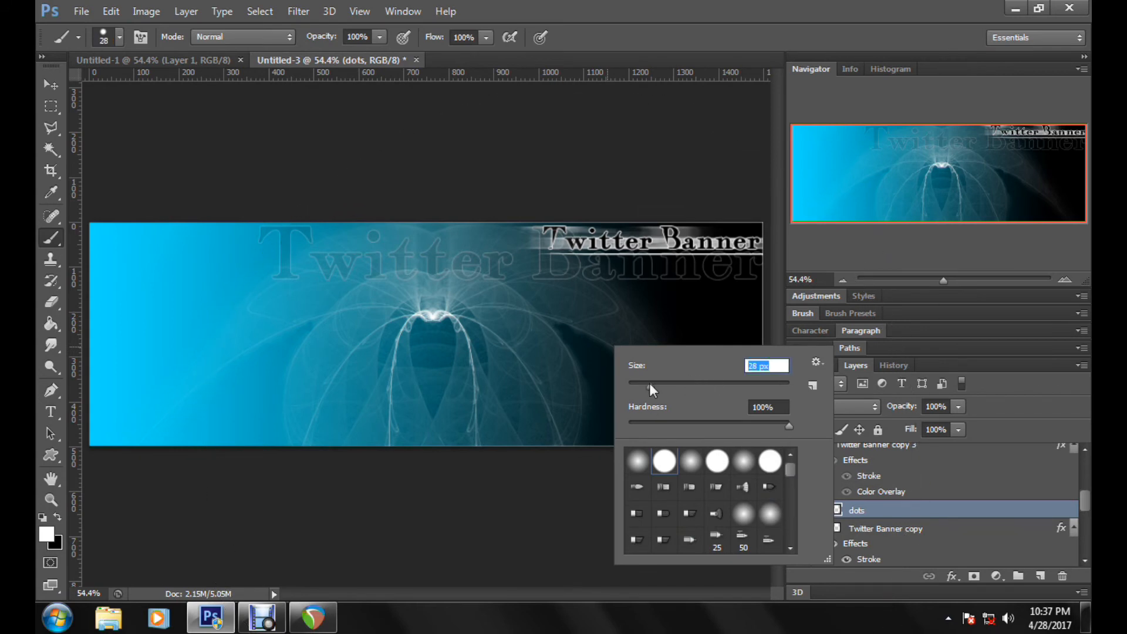
left_click_drag(650, 383, 636, 383)
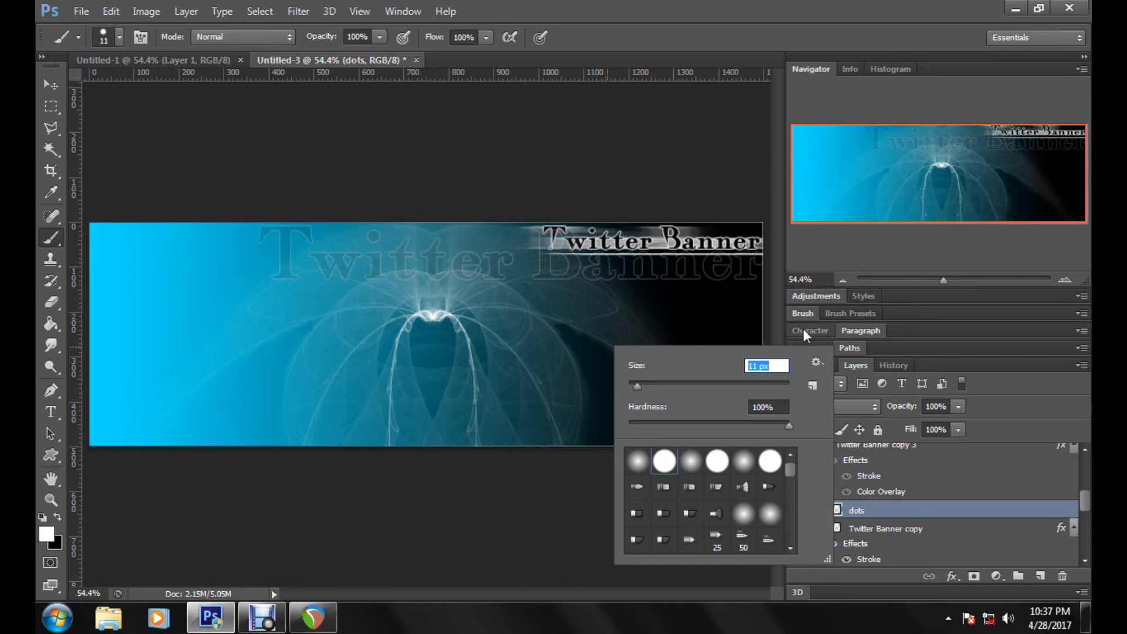
Step: Paint four white 11 px dots: two near the banner's right edge, one below the small title's start, one in the upper left corner
left_click(742, 274)
left_click(538, 287)
left_click(742, 439)
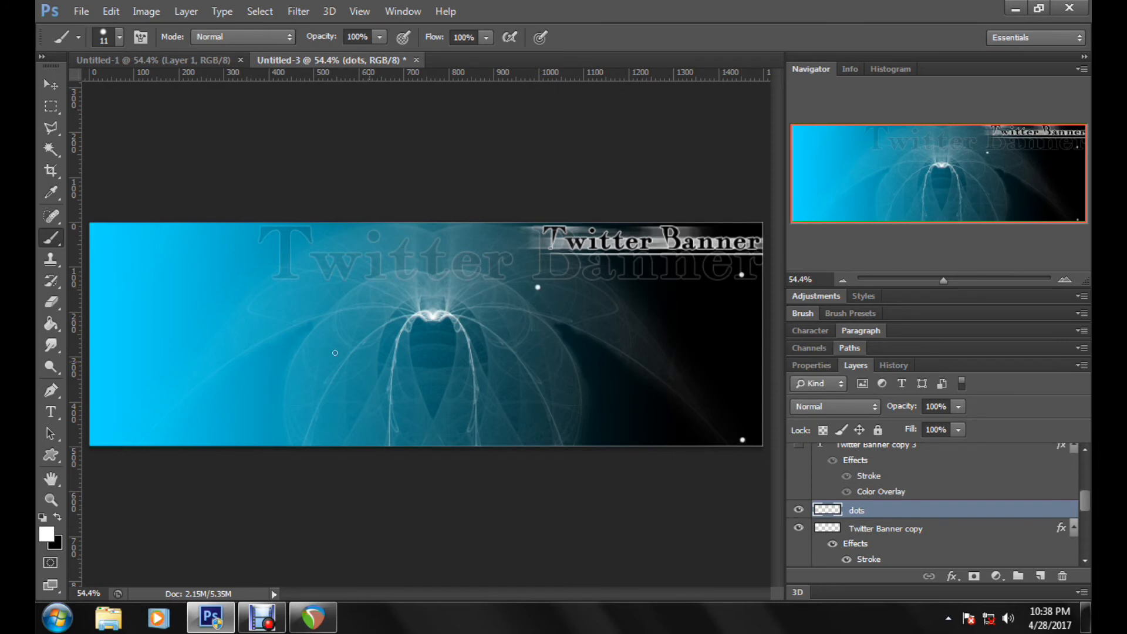
left_click(116, 240)
Step: Reduce the brush to 3 px and paint a tiny dot beside each of the two large dots near the banner's right edge
right_click(748, 281)
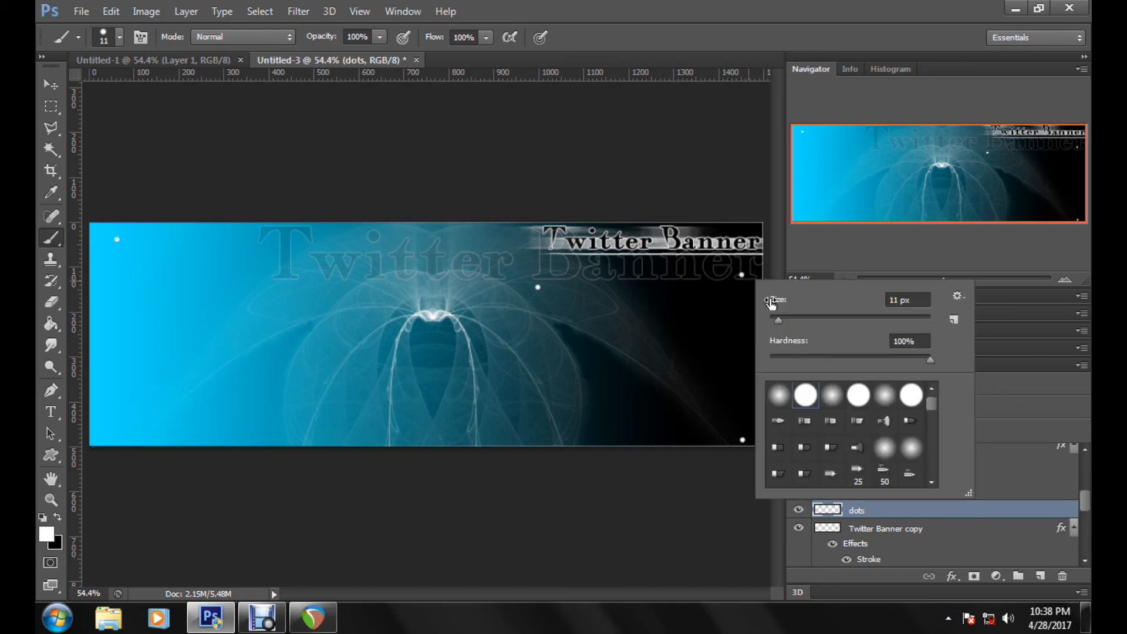
left_click_drag(782, 327, 773, 324)
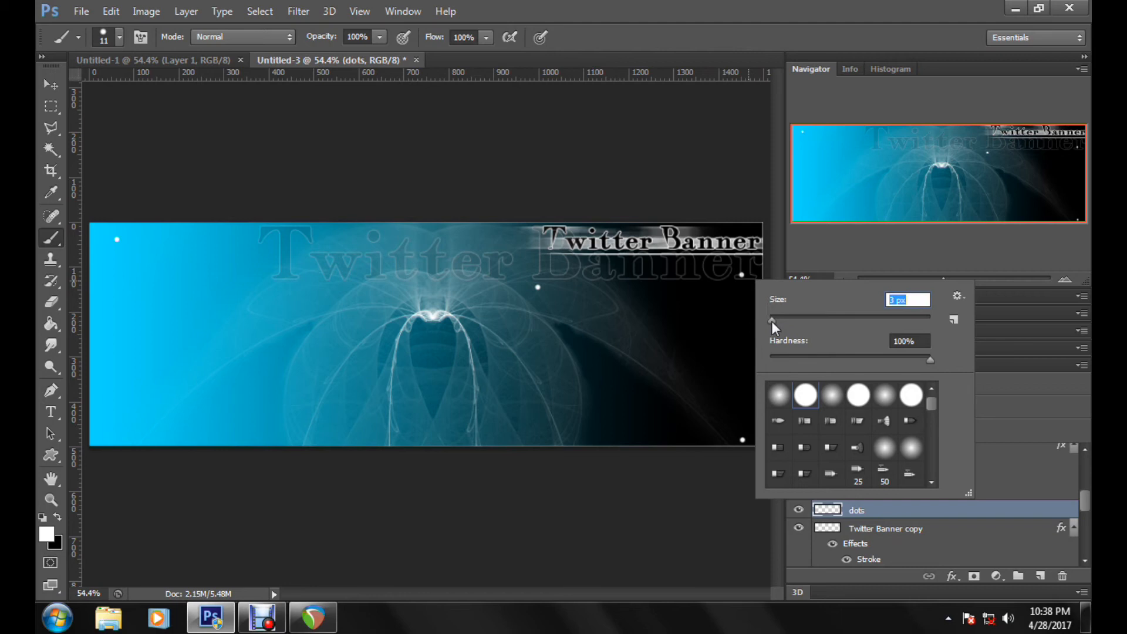
left_click(735, 276)
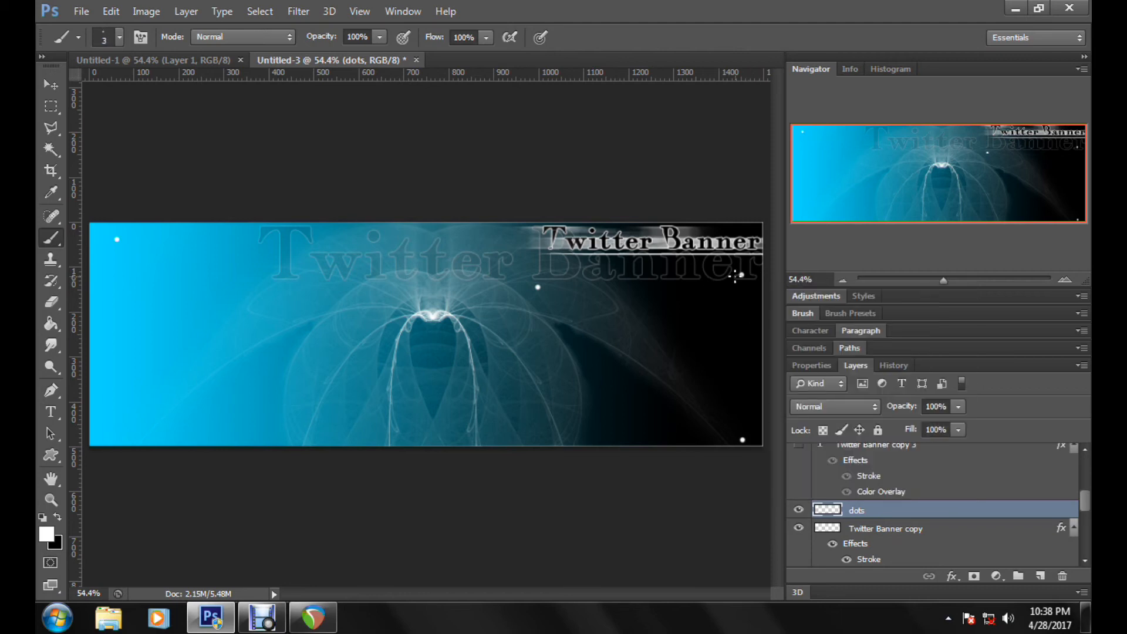
left_click(735, 438)
Step: Set the brush to 5 px and scatter small dots beside the middle large dot, around the title and over the banner's dark right part
right_click(629, 311)
left_click(653, 352)
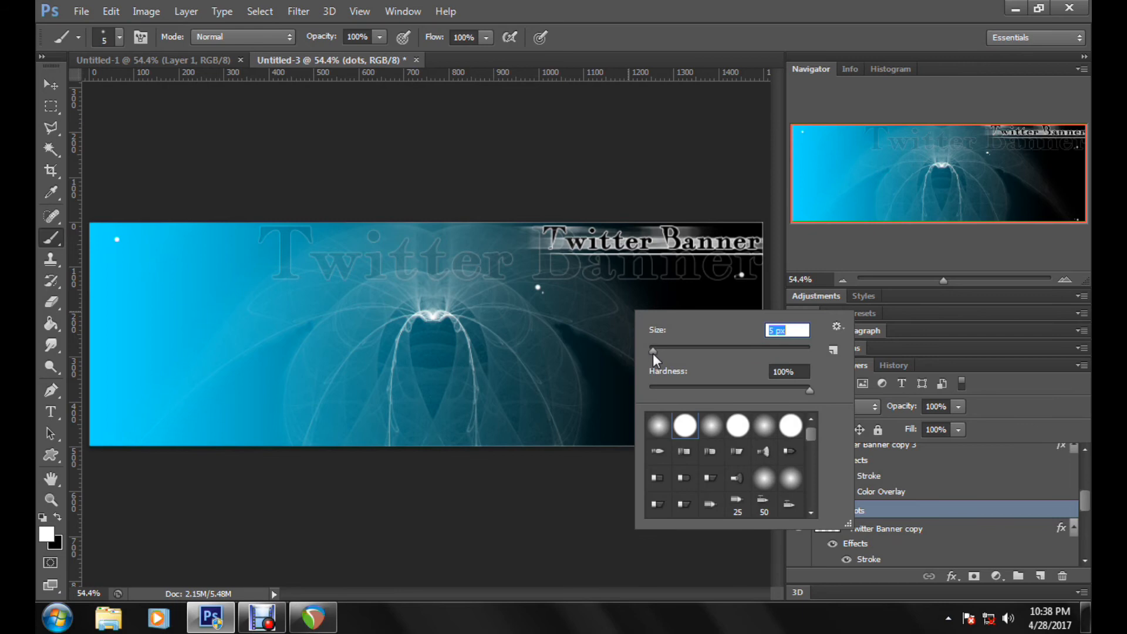
key("Return")
left_click(542, 292)
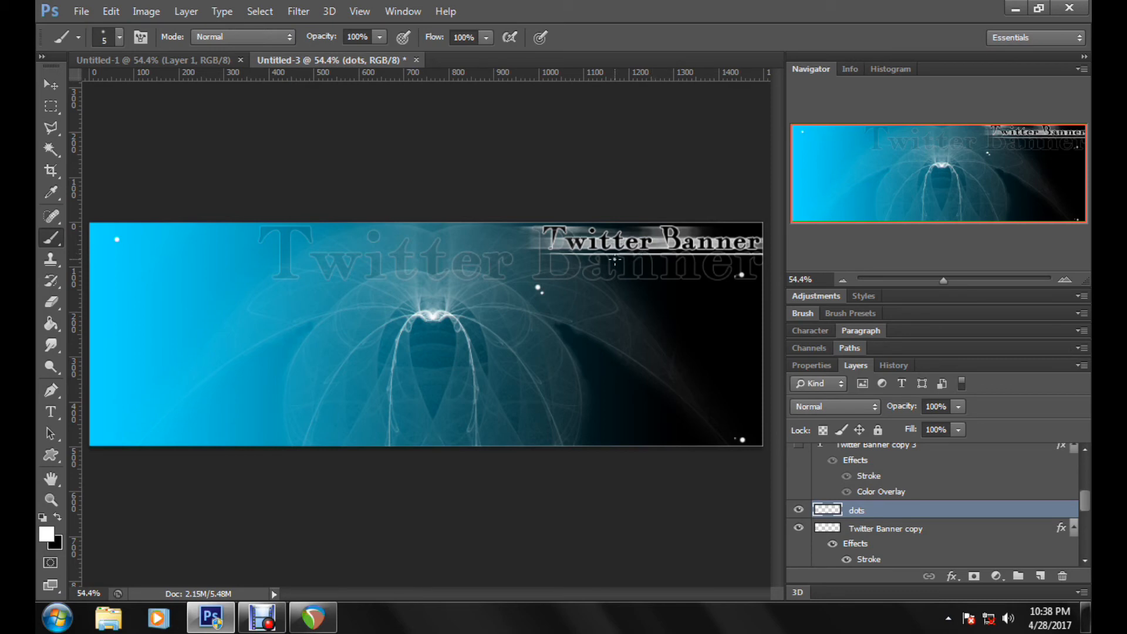
left_click(748, 332)
left_click(607, 426)
left_click(424, 238)
left_click(708, 229)
Step: Reduce the brush to 2 px and scatter tiny dots over the fractal and the dark lower right area
right_click(476, 430)
left_click_drag(507, 421, 505, 421)
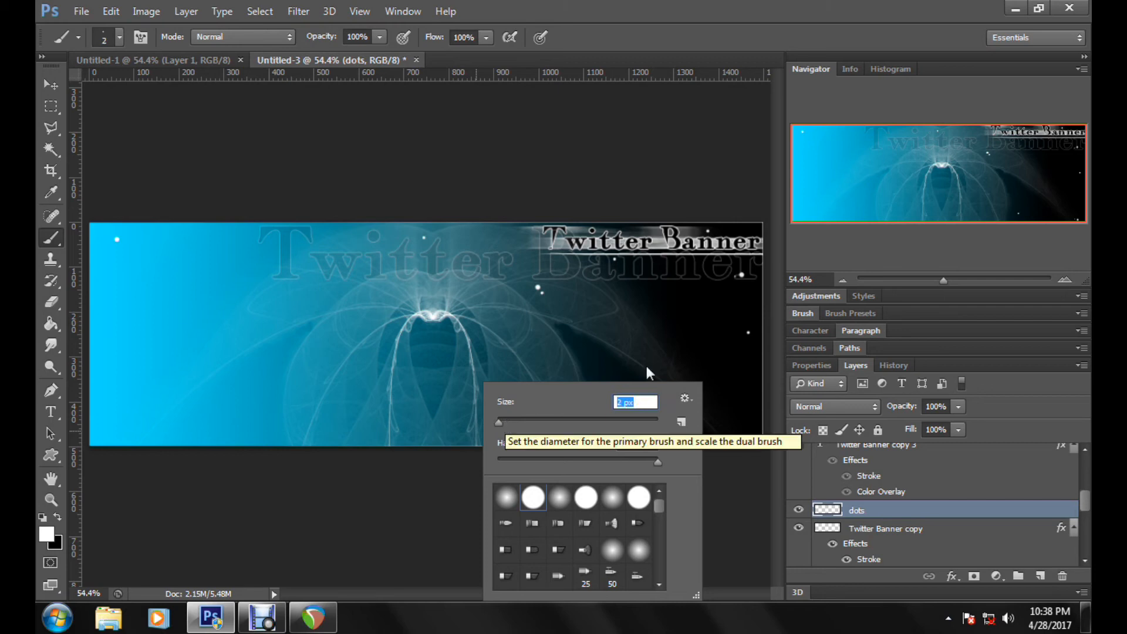
left_click(679, 347)
left_click(679, 347)
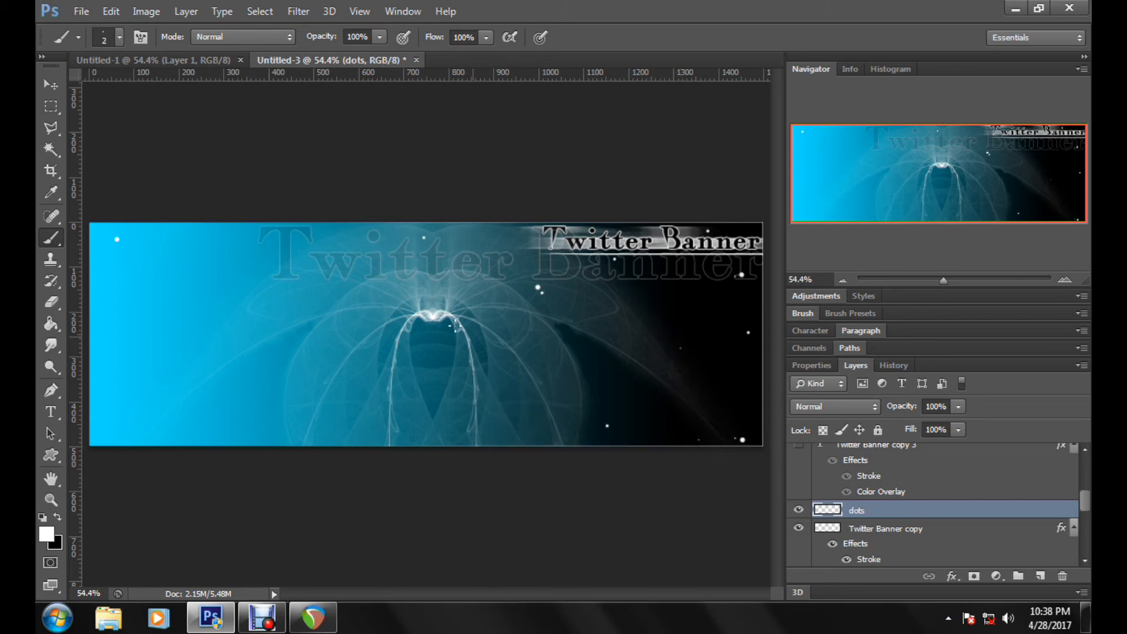
left_click(553, 404)
Step: Create a layer group named "dots group" and put the "dots" layer into it
left_click(1019, 576)
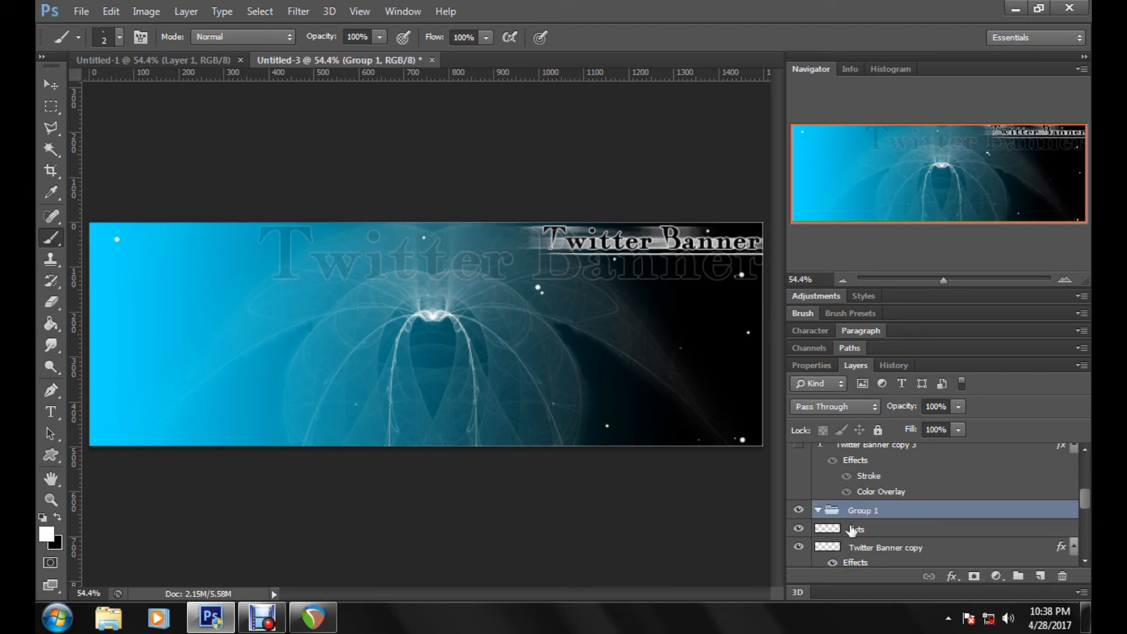
left_click_drag(843, 532, 882, 511)
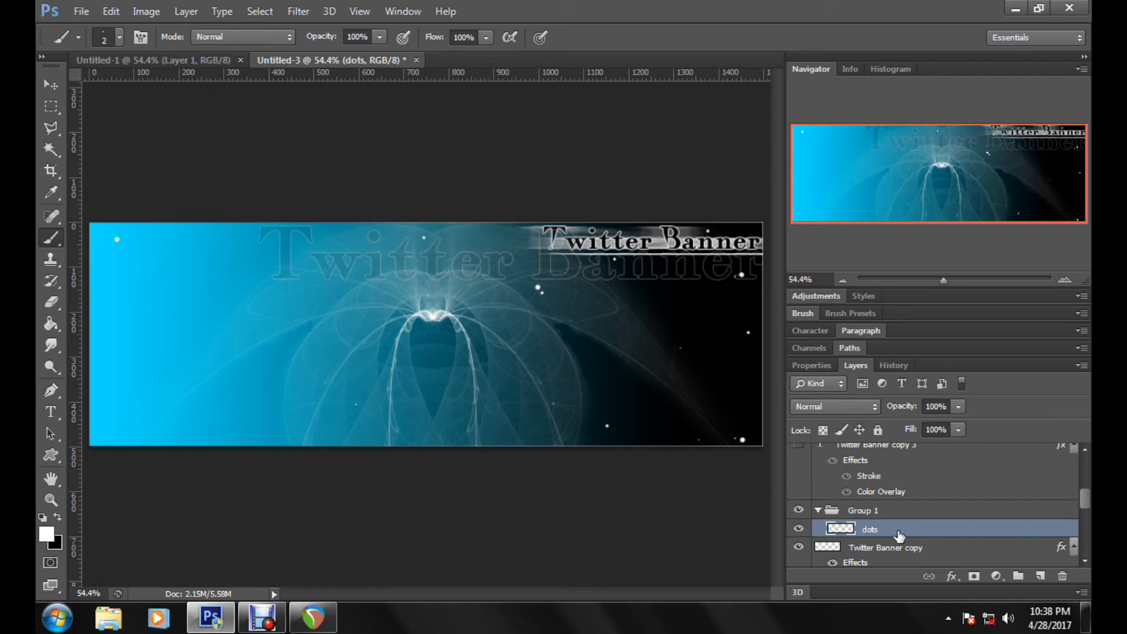
double_click(858, 510)
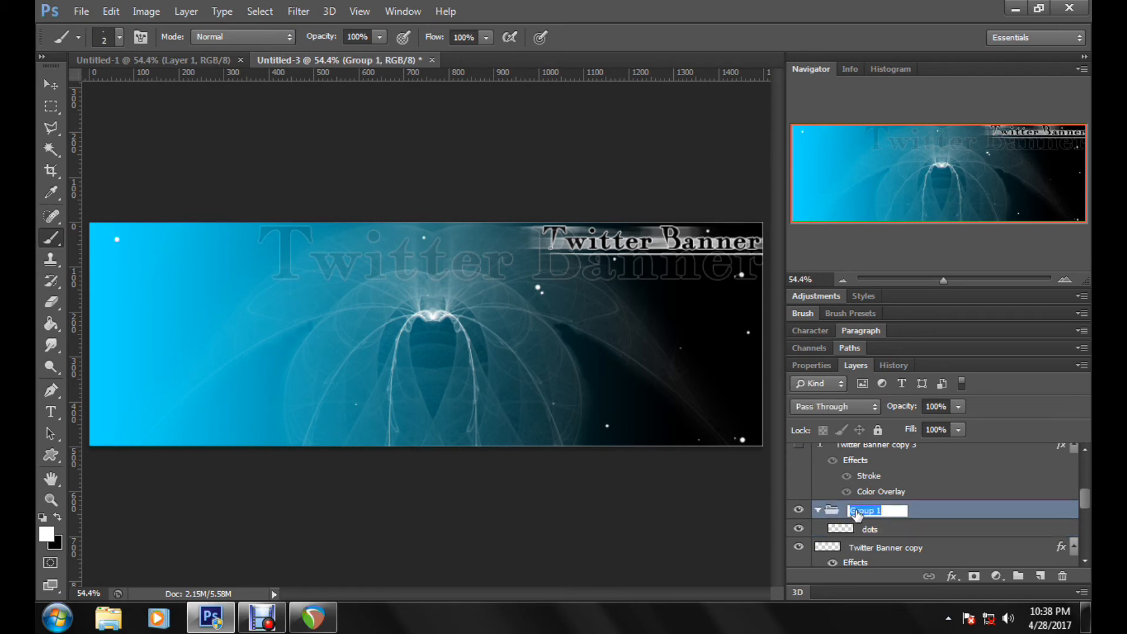
type("dots group")
key("Return")
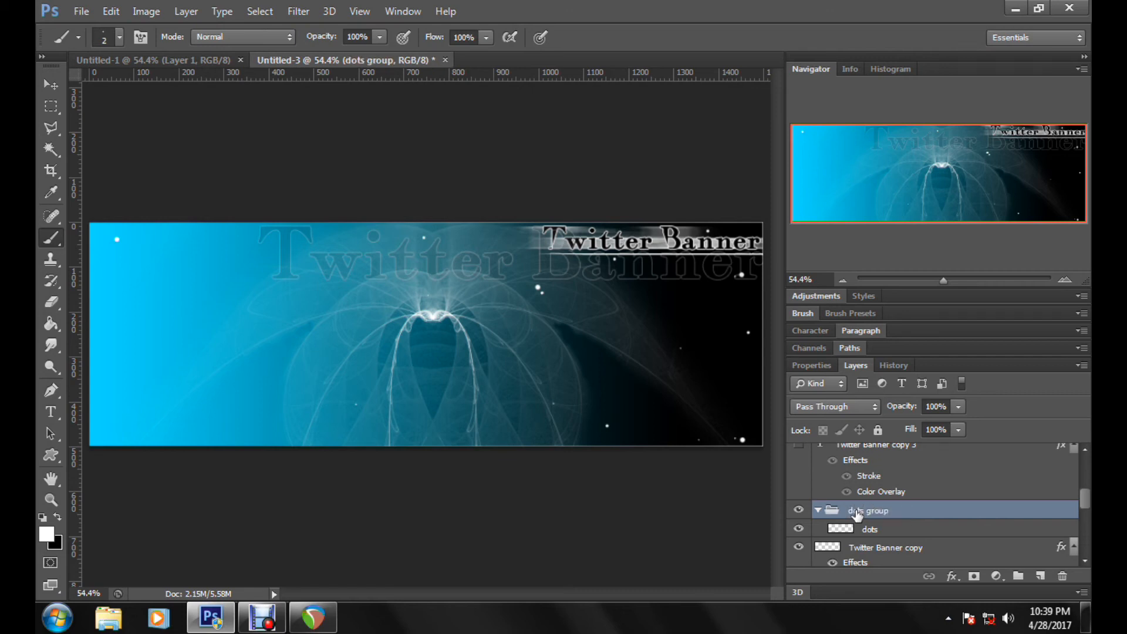
Step: Duplicate the "dots" layer inside the group until there are four copies above the original
left_click(975, 530)
left_click_drag(1050, 531, 1040, 576)
left_click(952, 549)
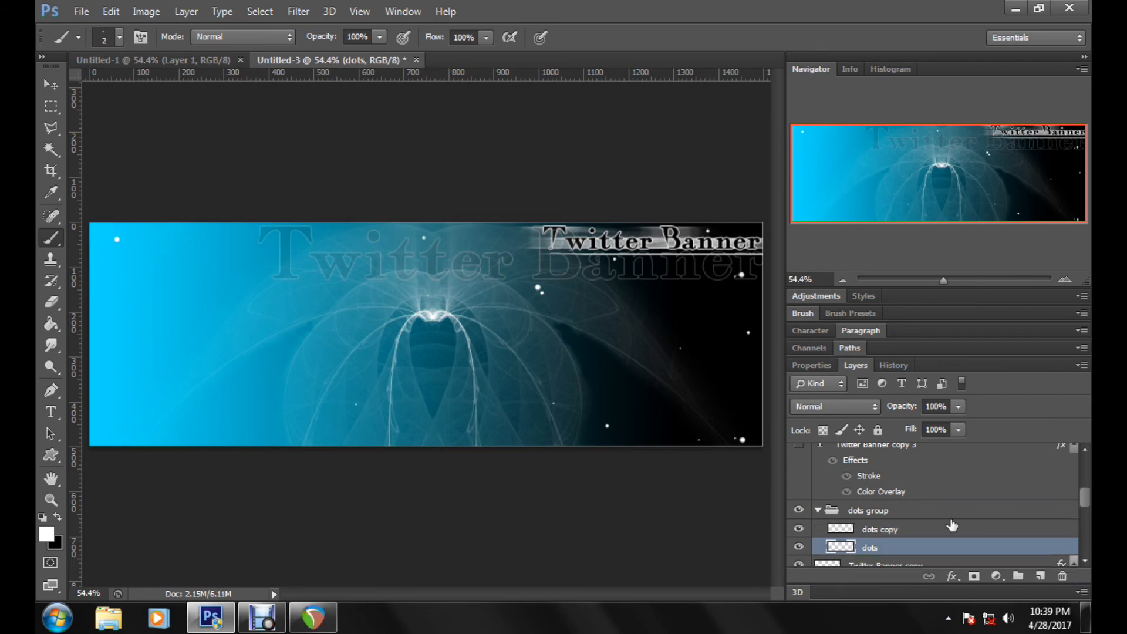
left_click(907, 530)
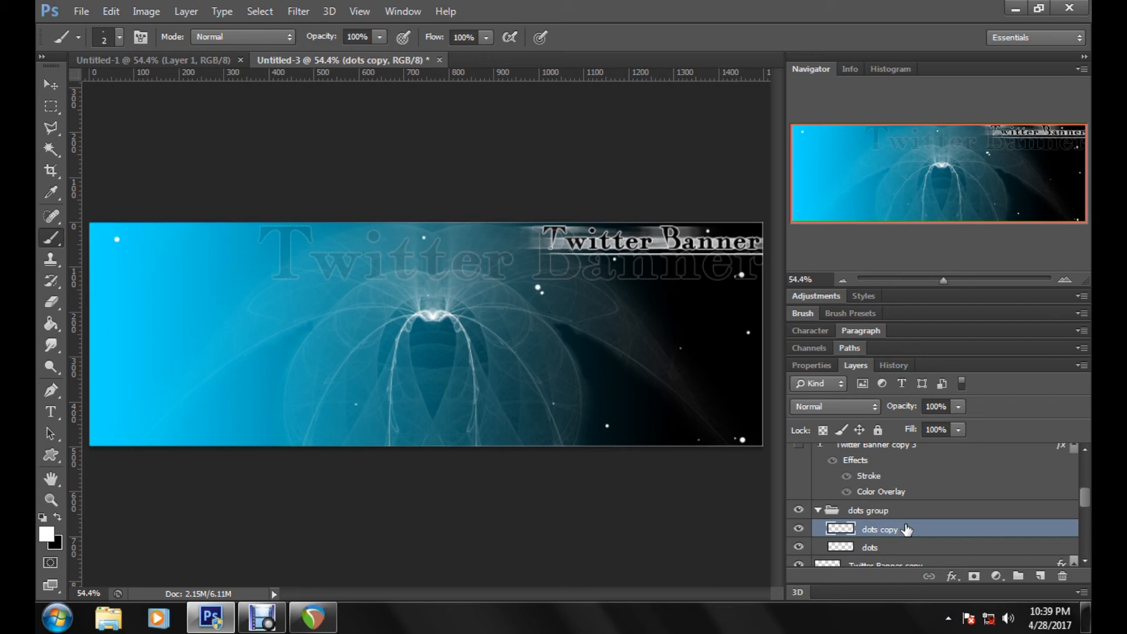
left_click_drag(907, 531, 1041, 576)
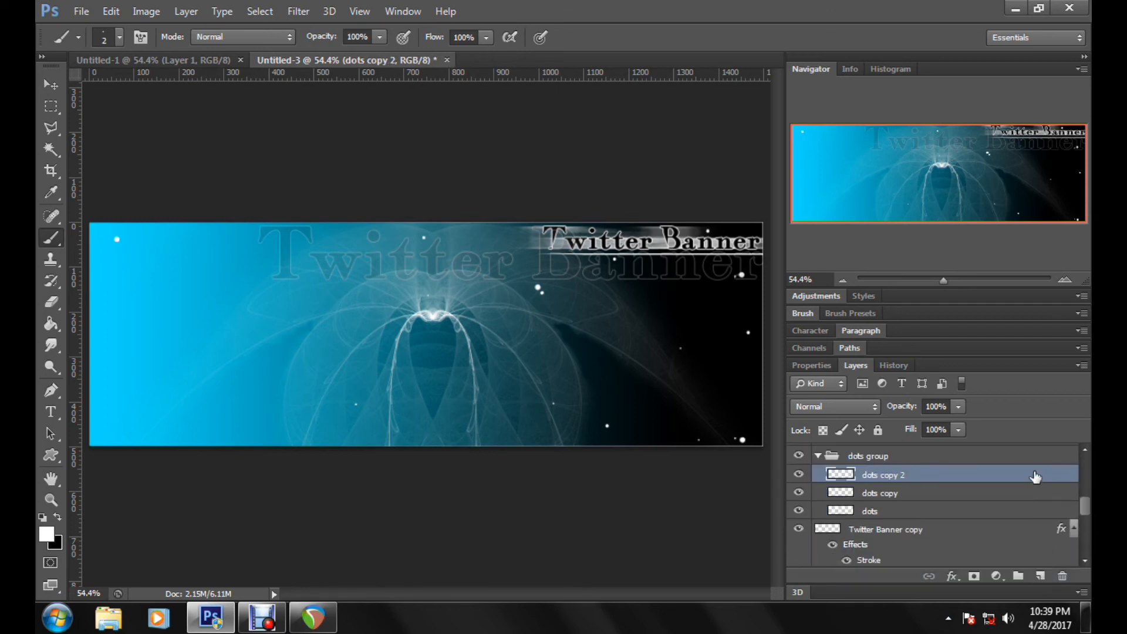
left_click_drag(1035, 476, 1040, 576)
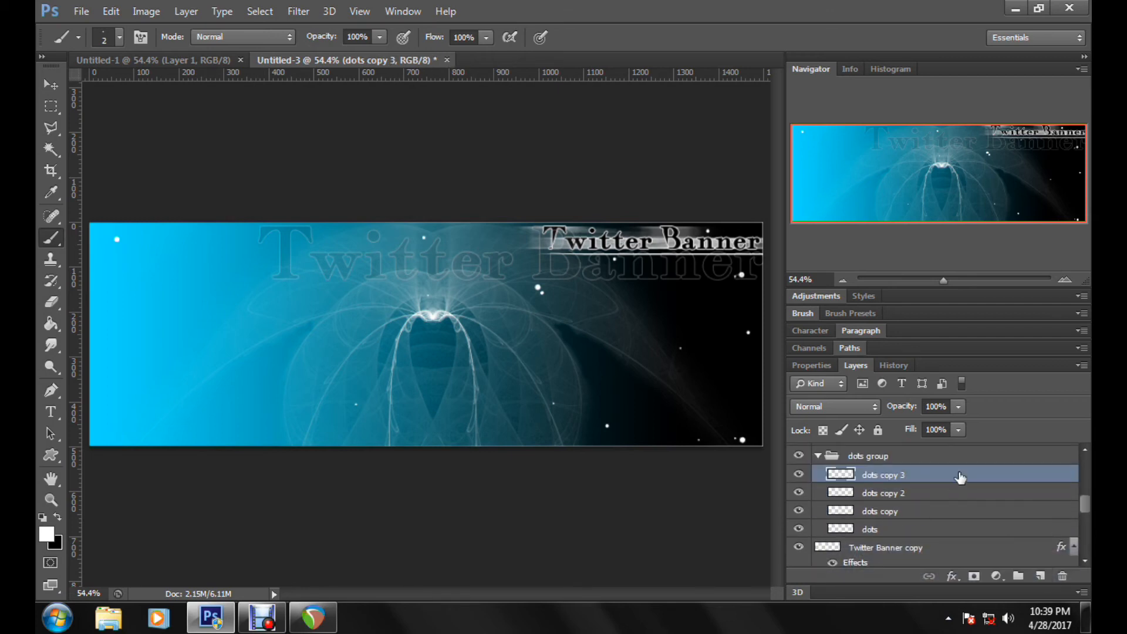
left_click_drag(961, 477, 1041, 576)
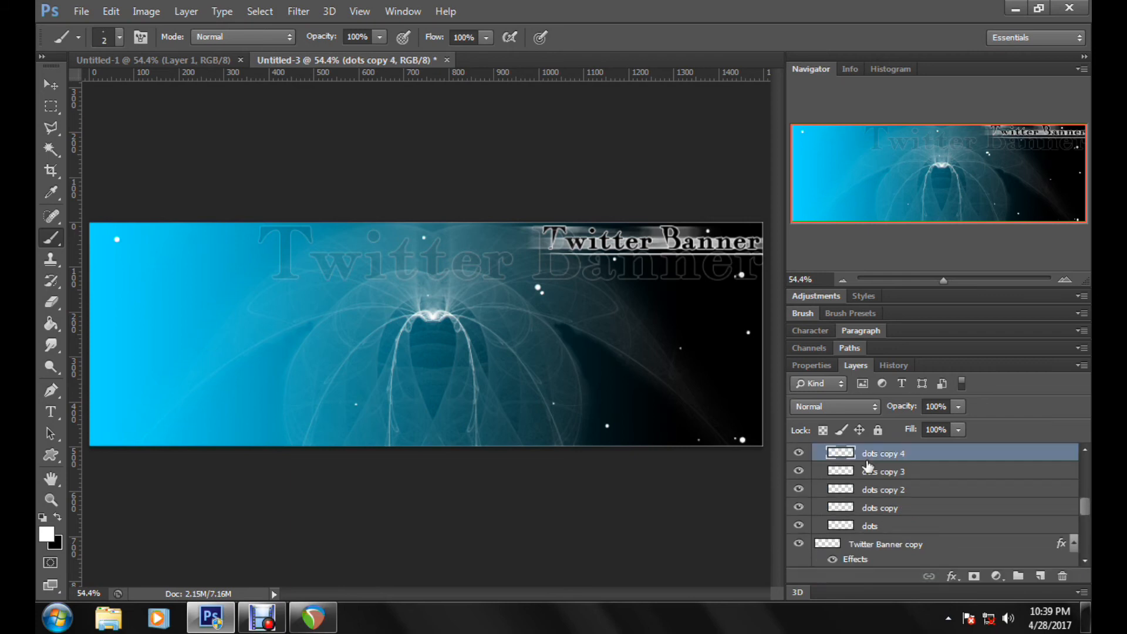
Step: Rename the original "dots" layer under its copies as "glow"
left_click(893, 526)
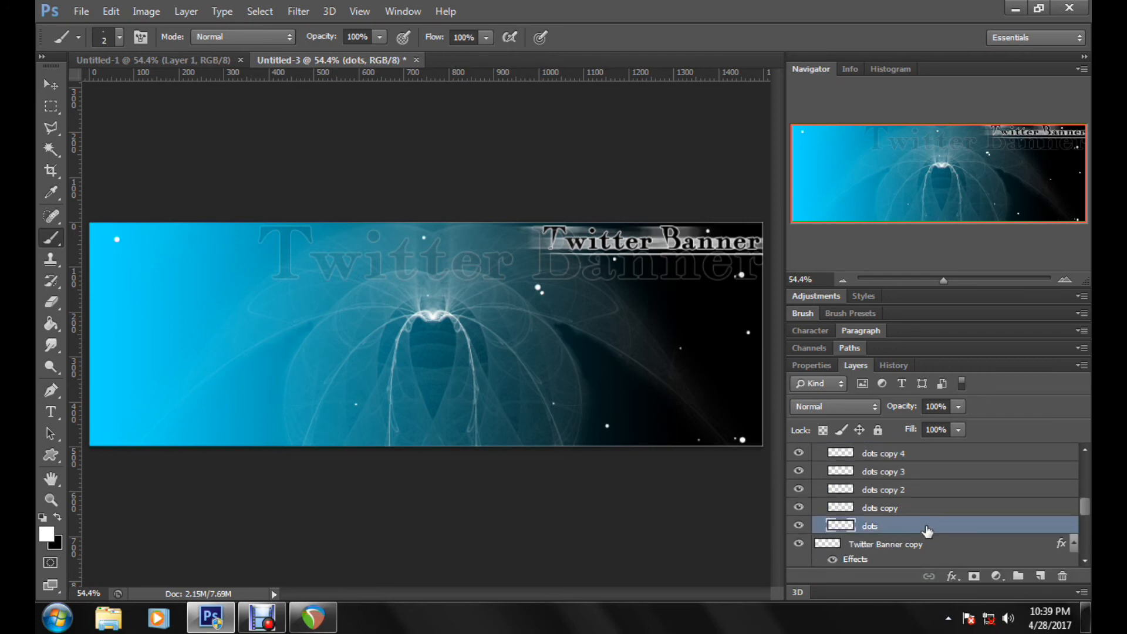
double_click(872, 527)
type("glow")
key("Return")
double_click(1018, 531)
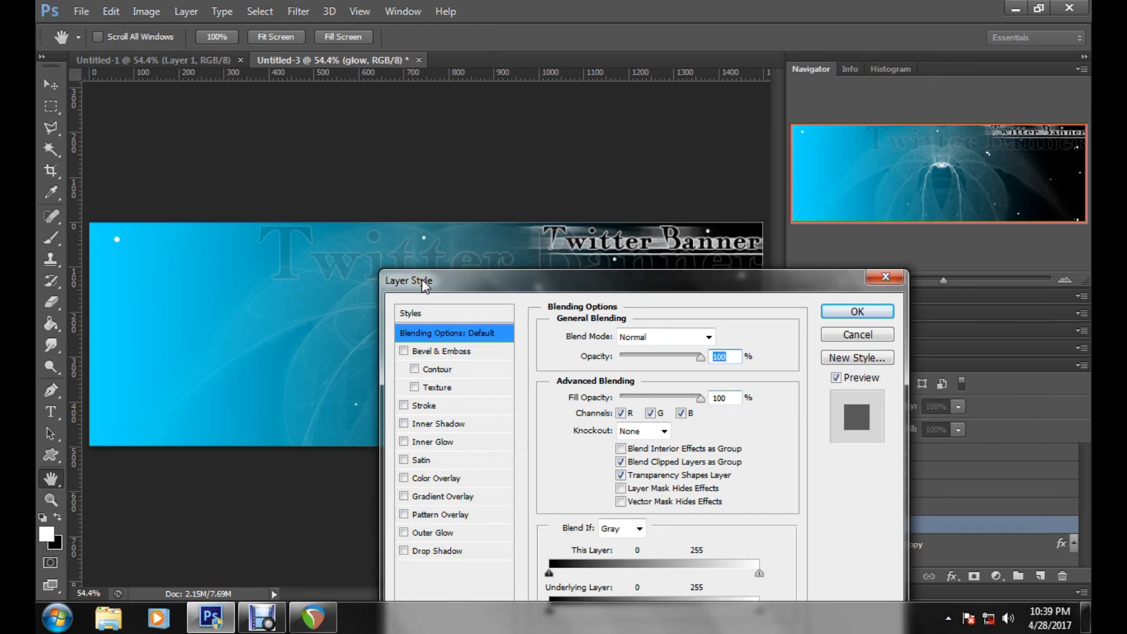
left_click_drag(426, 286, 822, 188)
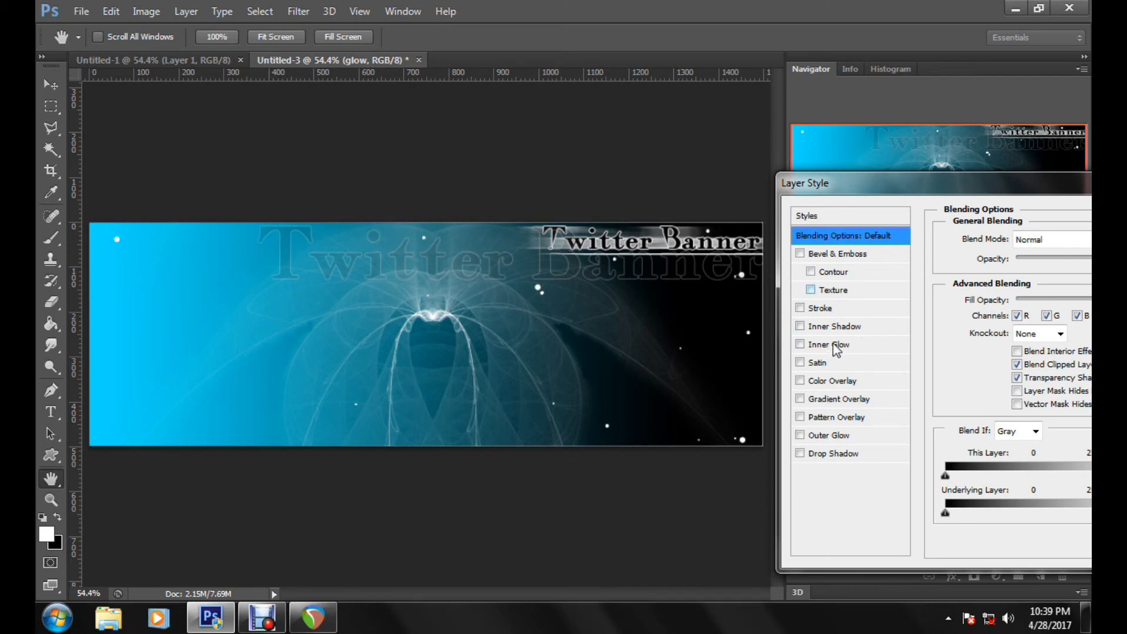
left_click(827, 435)
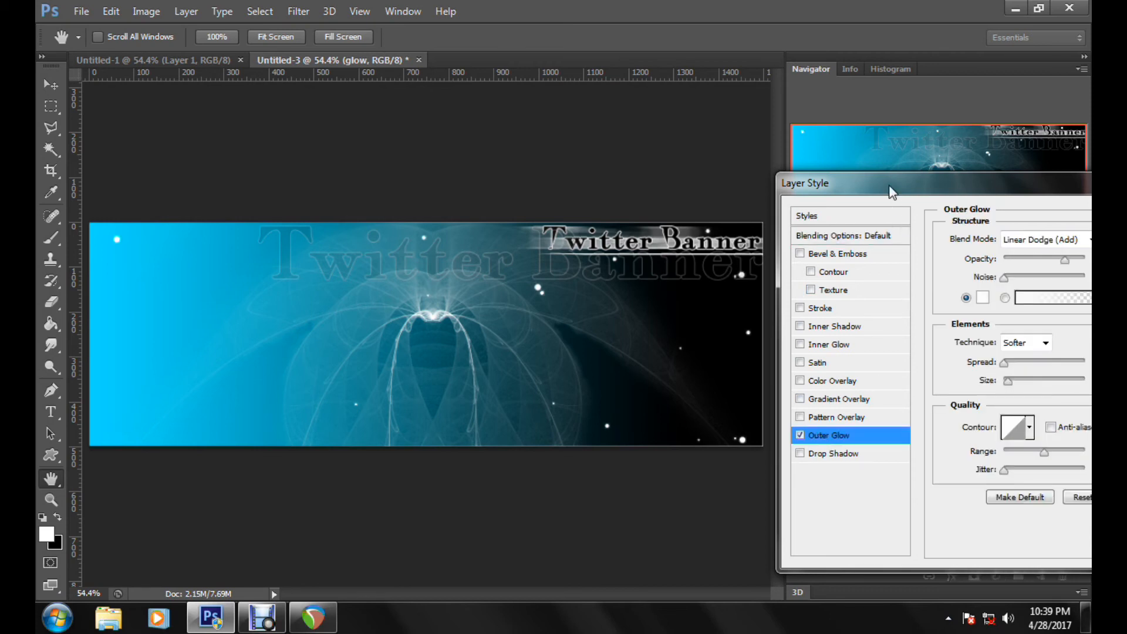
left_click_drag(892, 191, 766, 142)
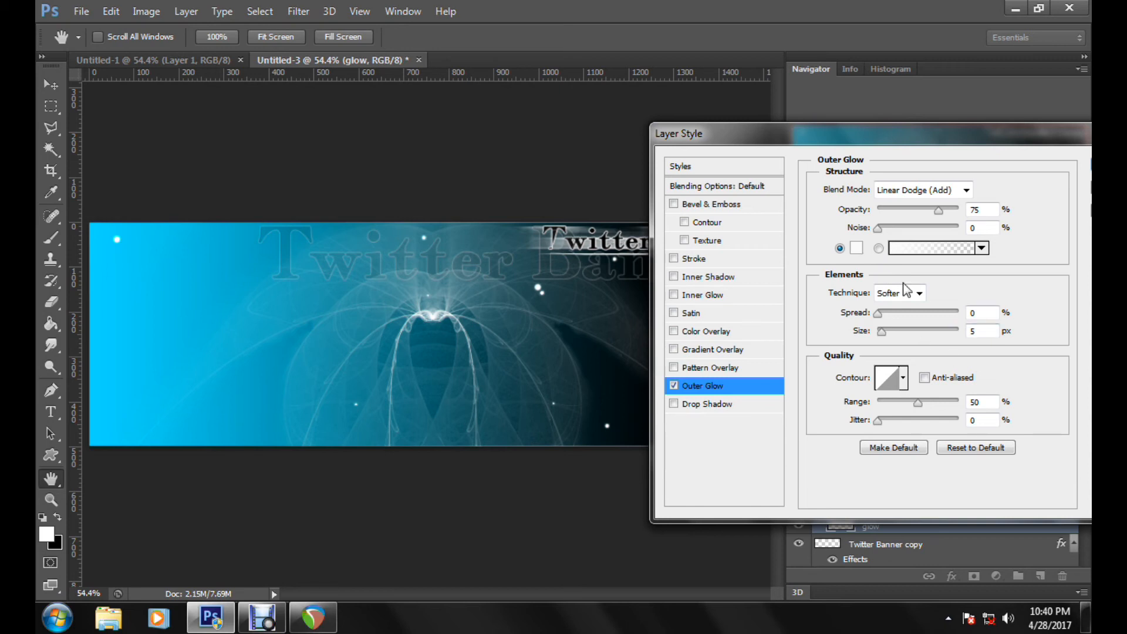
left_click_drag(825, 146, 886, 165)
left_click_drag(942, 350, 945, 350)
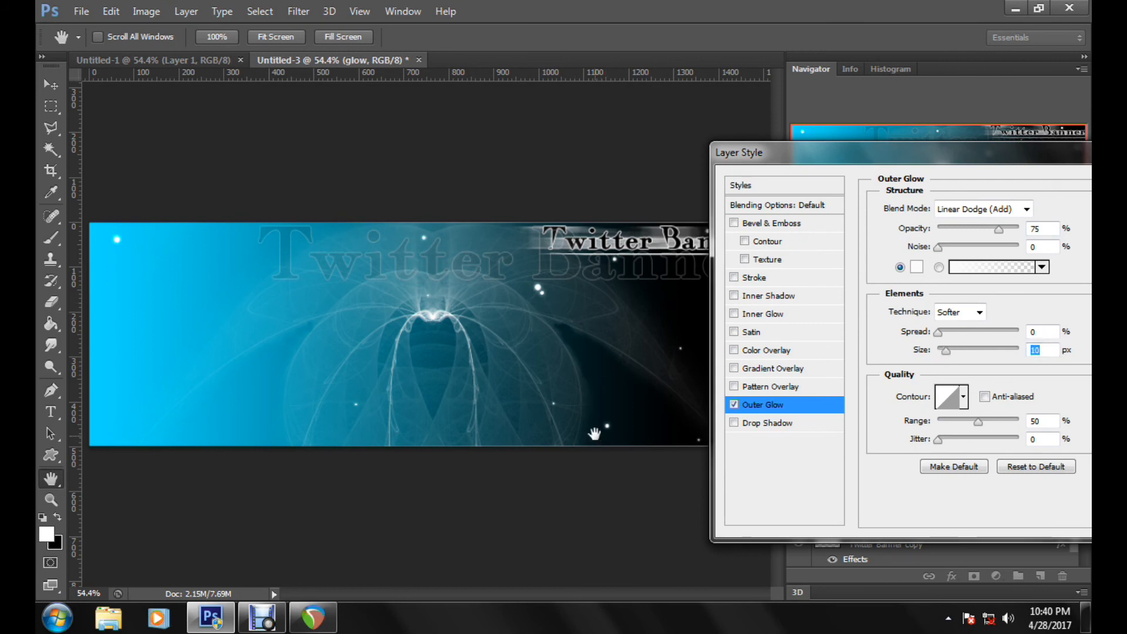
left_click_drag(896, 163, 176, 187)
mouse_move(224, 369)
left_mouse_down()
mouse_move(234, 369)
mouse_move(221, 369)
mouse_move(223, 351)
mouse_move(231, 371)
left_mouse_up()
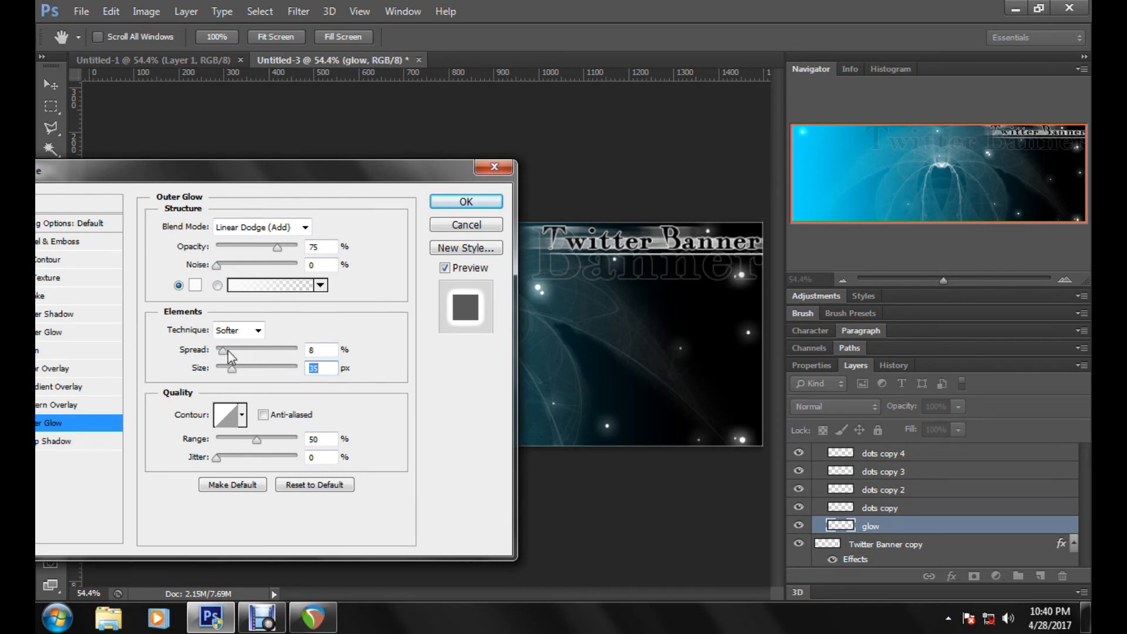
left_click_drag(223, 350, 229, 379)
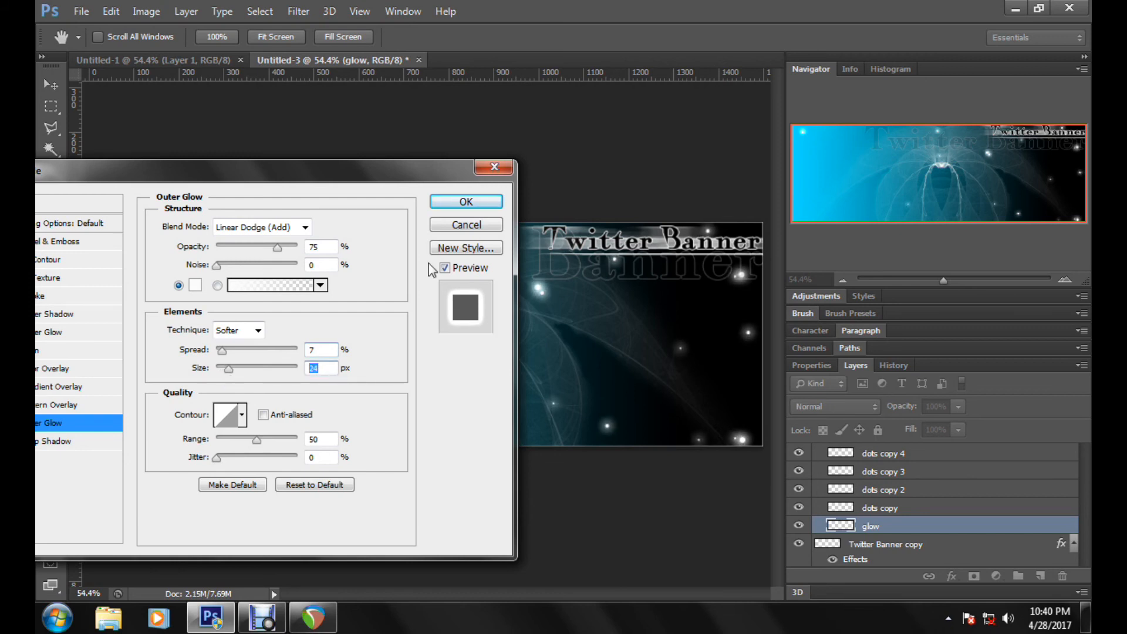
left_click(477, 225)
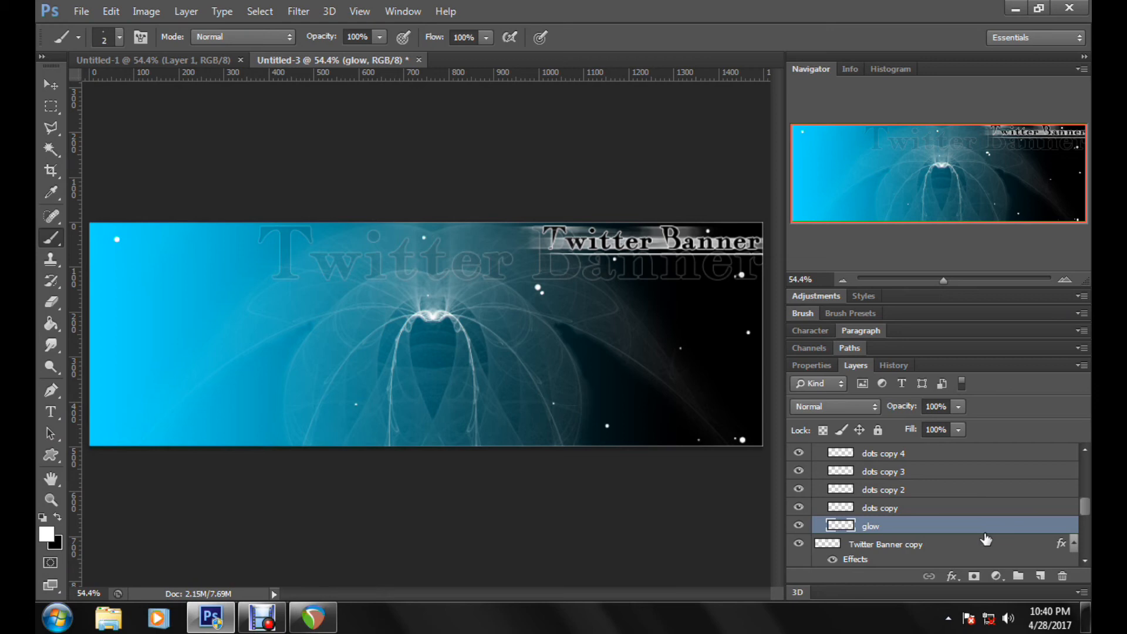
Step: Apply a Gaussian Blur to the "glow" layer, fine-tuning the radius so the dots get a soft halo
left_click(310, 8)
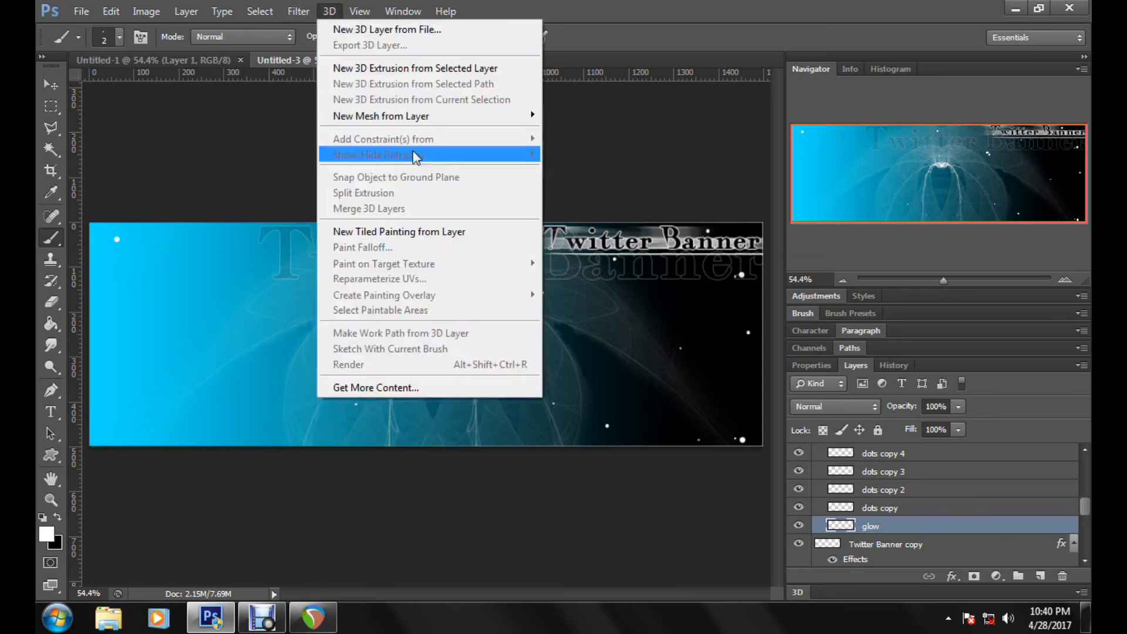
mouse_move(323, 178)
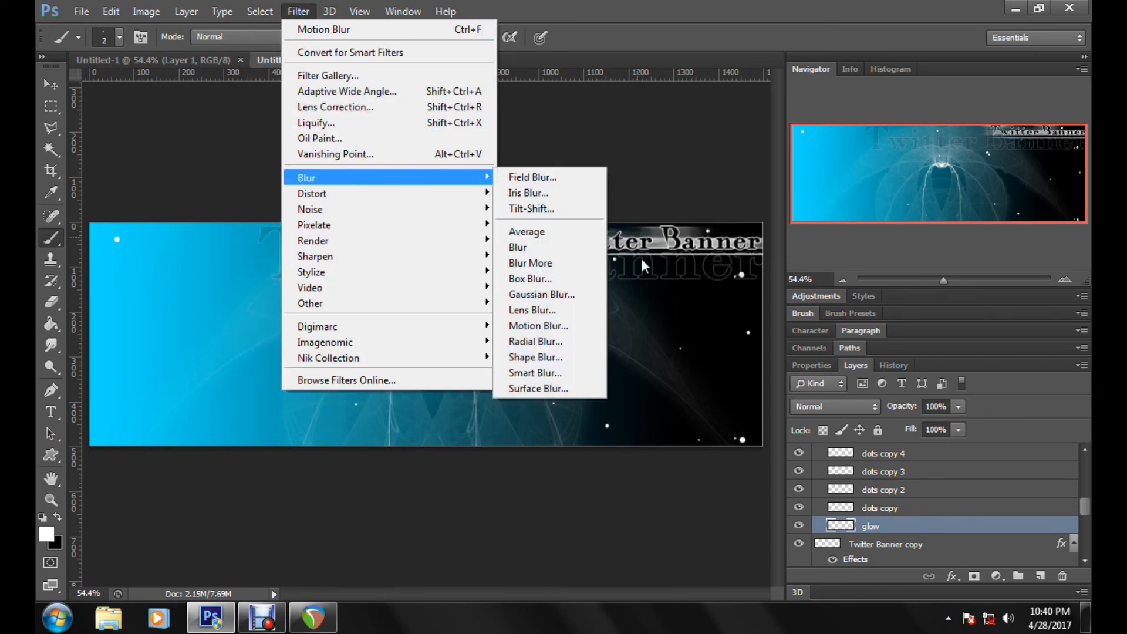
left_click(559, 294)
left_click_drag(743, 243, 328, 218)
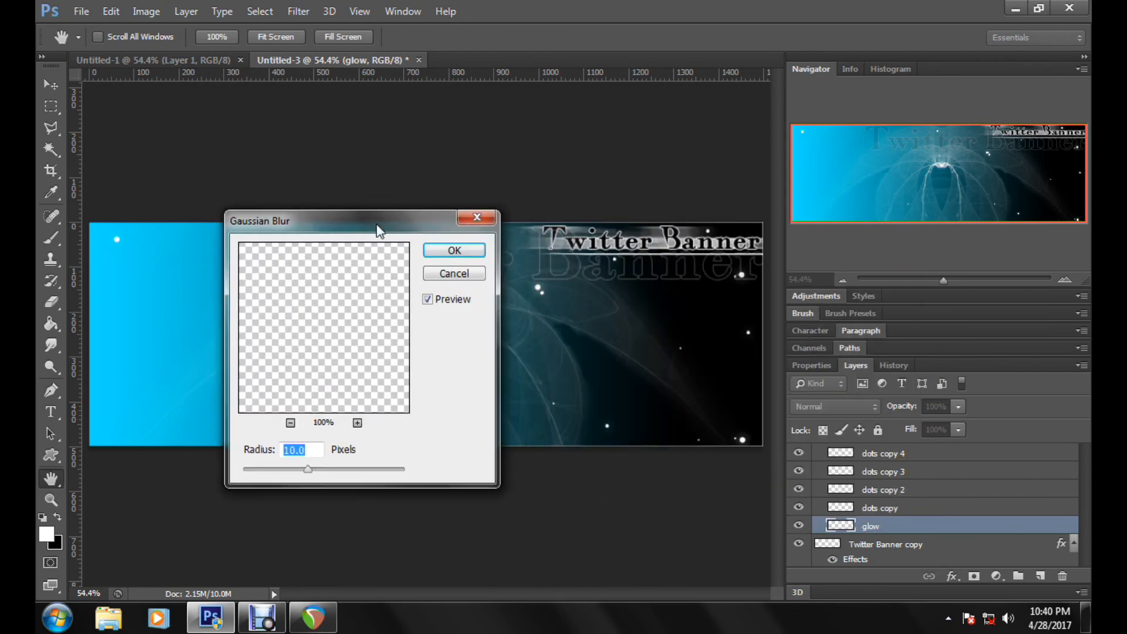
mouse_move(308, 468)
left_mouse_down()
mouse_move(276, 474)
mouse_move(301, 471)
left_mouse_up()
left_click(330, 472)
mouse_move(293, 473)
left_mouse_down()
mouse_move(275, 472)
mouse_move(311, 471)
left_mouse_up()
left_click(299, 475)
left_click(454, 250)
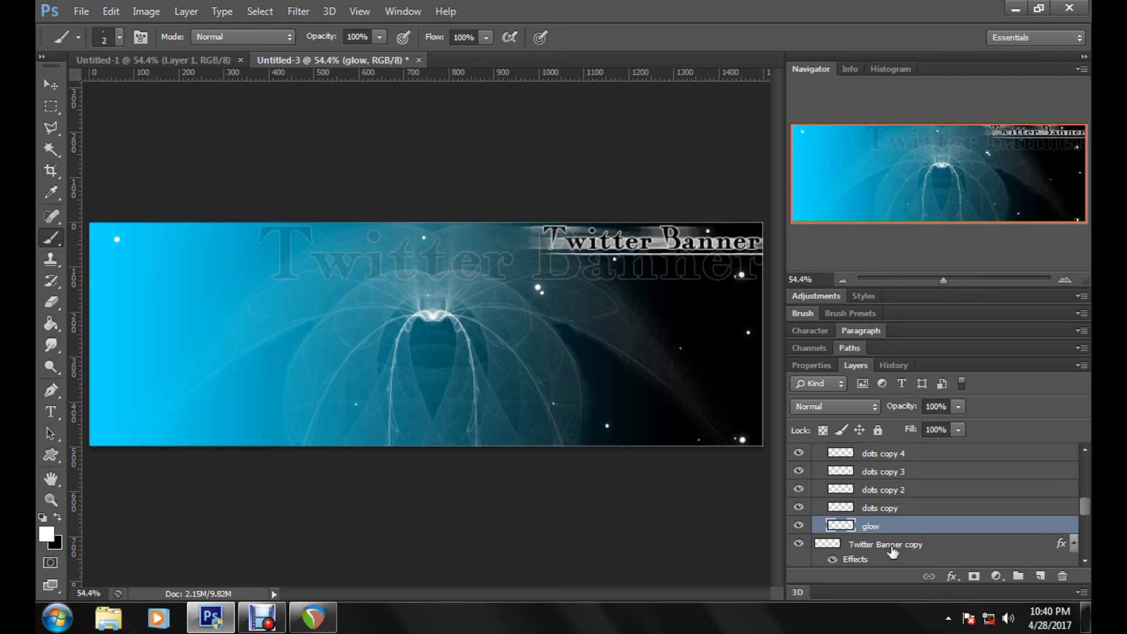
Step: Add a new layer group named "glow group" directly above the "glow" layer
left_click(1020, 578)
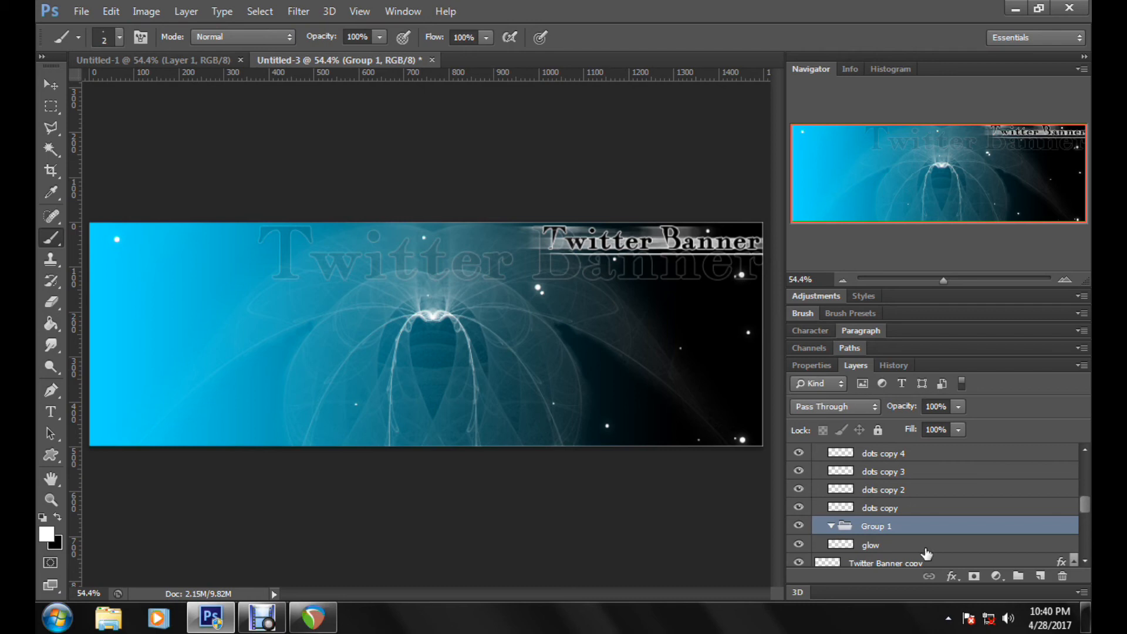
double_click(869, 527)
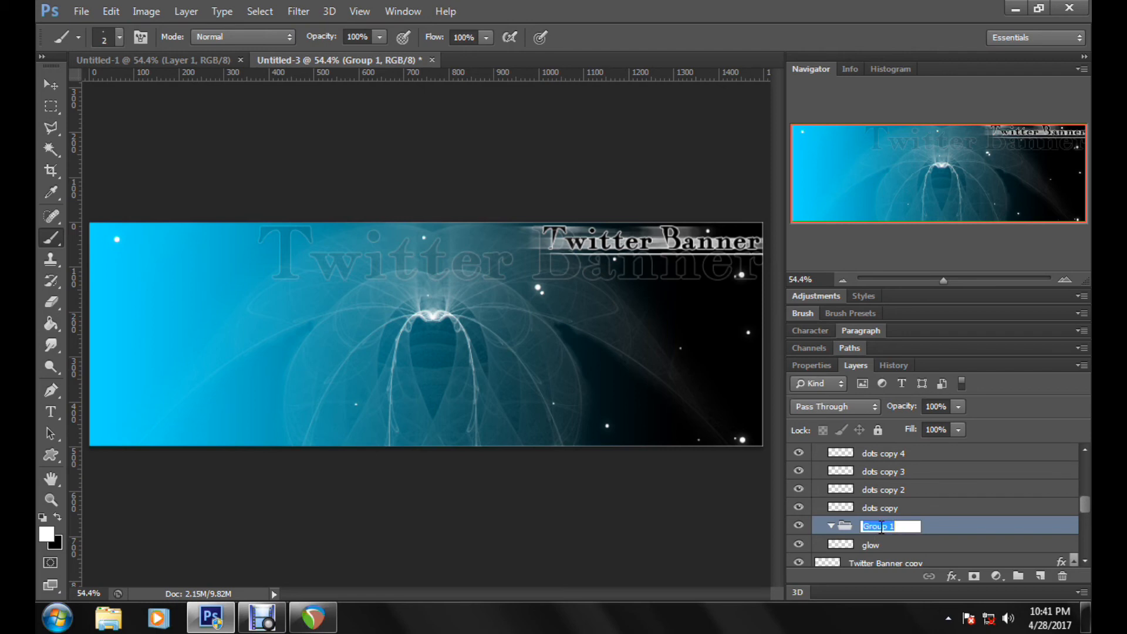
type("glow grou")
key("BackSpace")
key("BackSpace")
type("oup")
key("Return")
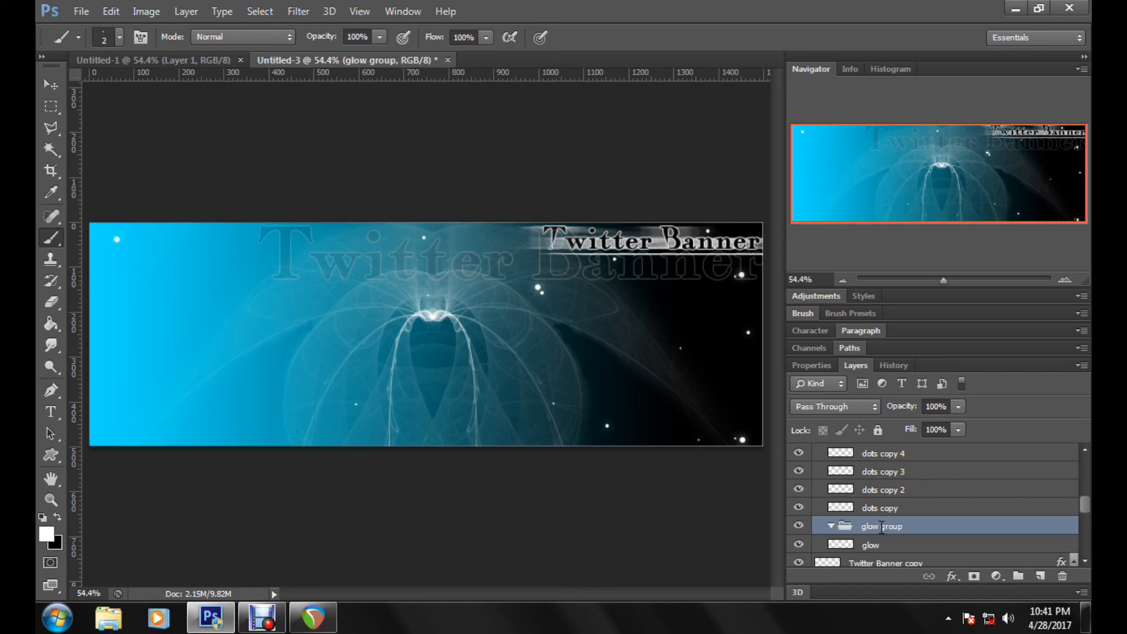
Step: Duplicate the blurred "glow" layer twice to strengthen the halo around the dots
left_click(1049, 551)
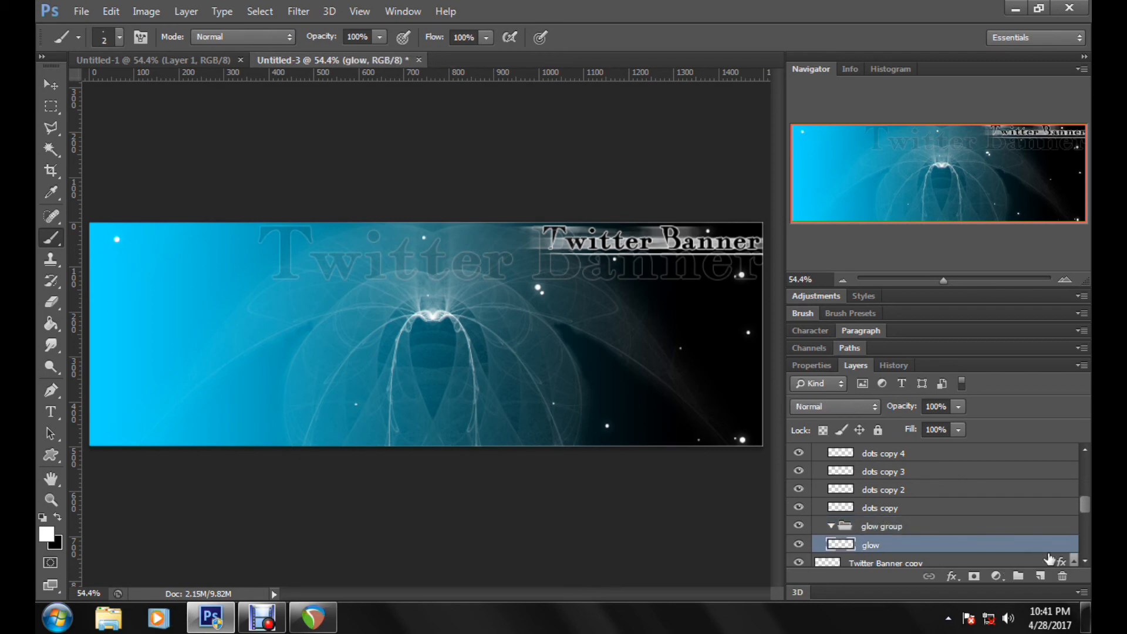
mouse_move(1048, 556)
left_mouse_down()
mouse_move(1040, 574)
mouse_move(1031, 566)
mouse_move(1040, 574)
left_mouse_up()
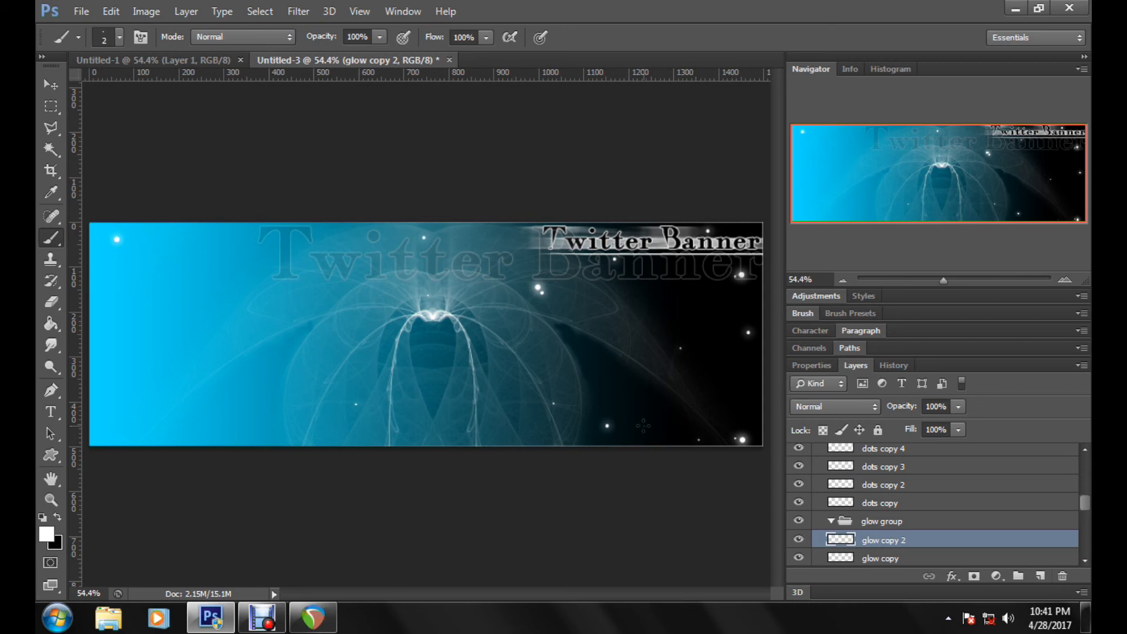
Step: Move the "glow" layer and its two copies into the "glow group" and collapse the group
left_click_drag(943, 280, 958, 280)
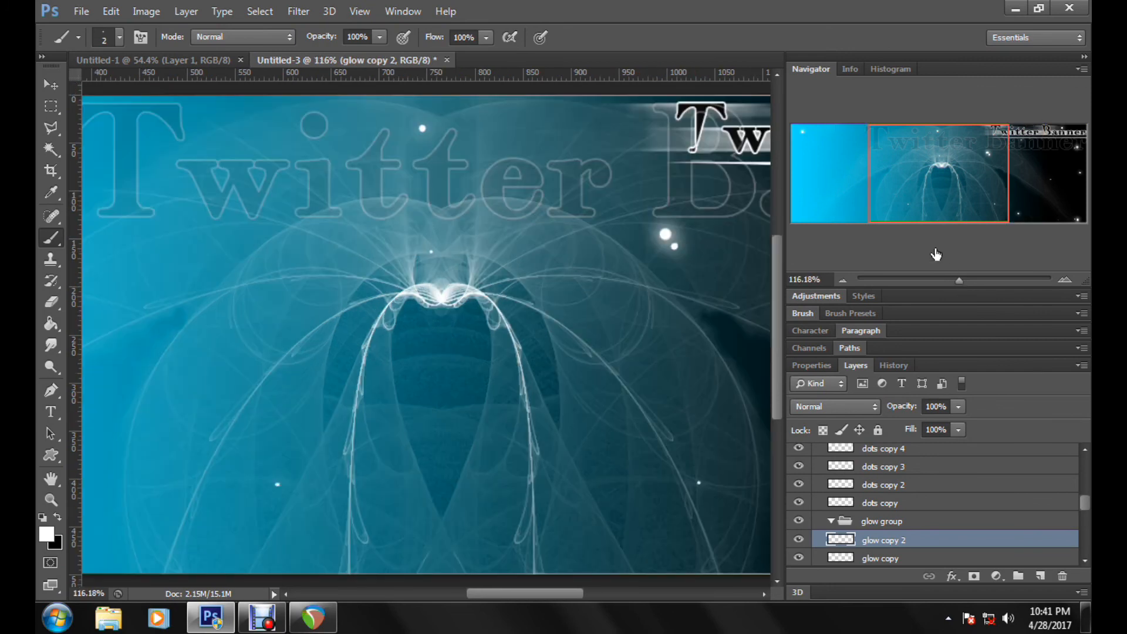
left_click_drag(909, 207, 970, 210)
scroll(1035, 502, "down", 1)
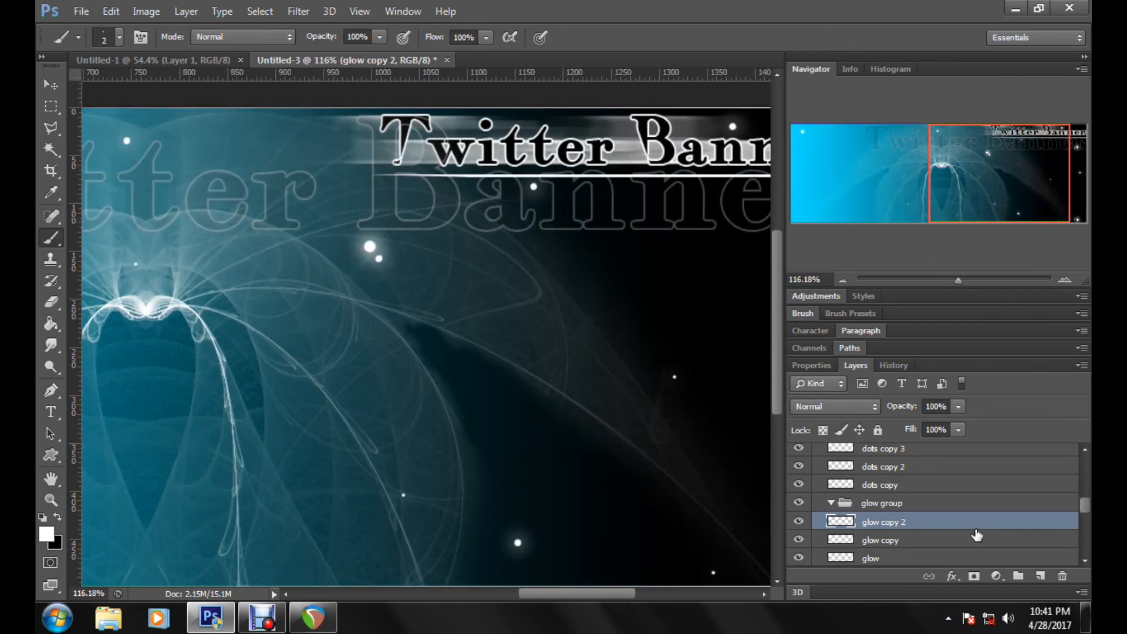
left_click(829, 504)
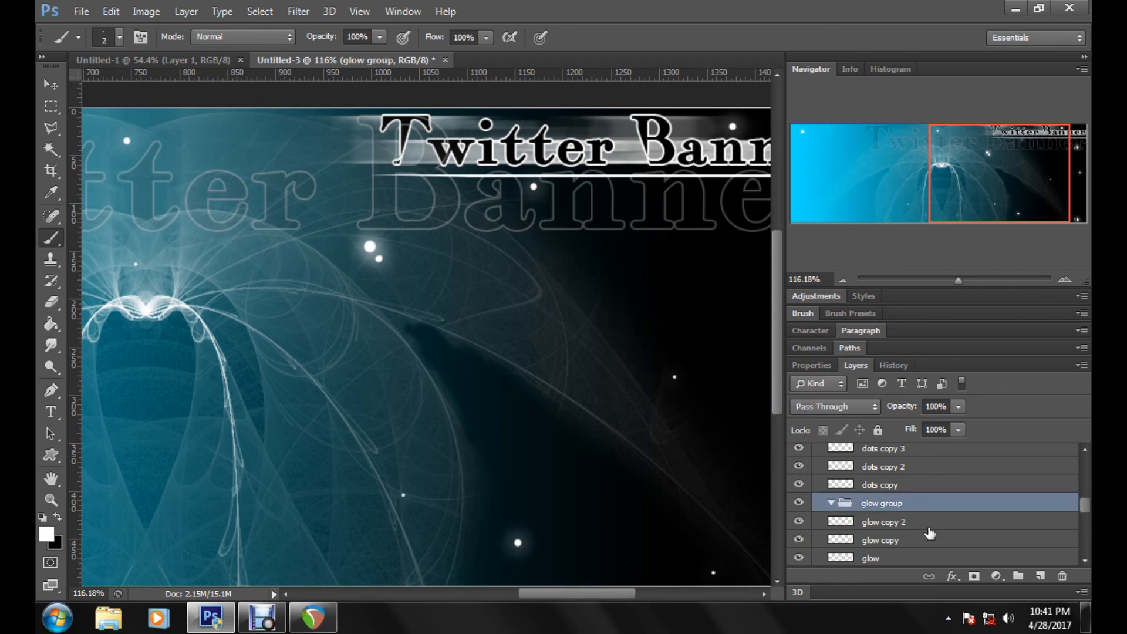
mouse_move(930, 533)
left_mouse_down()
mouse_move(939, 517)
mouse_move(935, 555)
mouse_move(938, 522)
mouse_move(920, 525)
left_mouse_up()
scroll(938, 522, "down", 1)
scroll(833, 522, "up", 2)
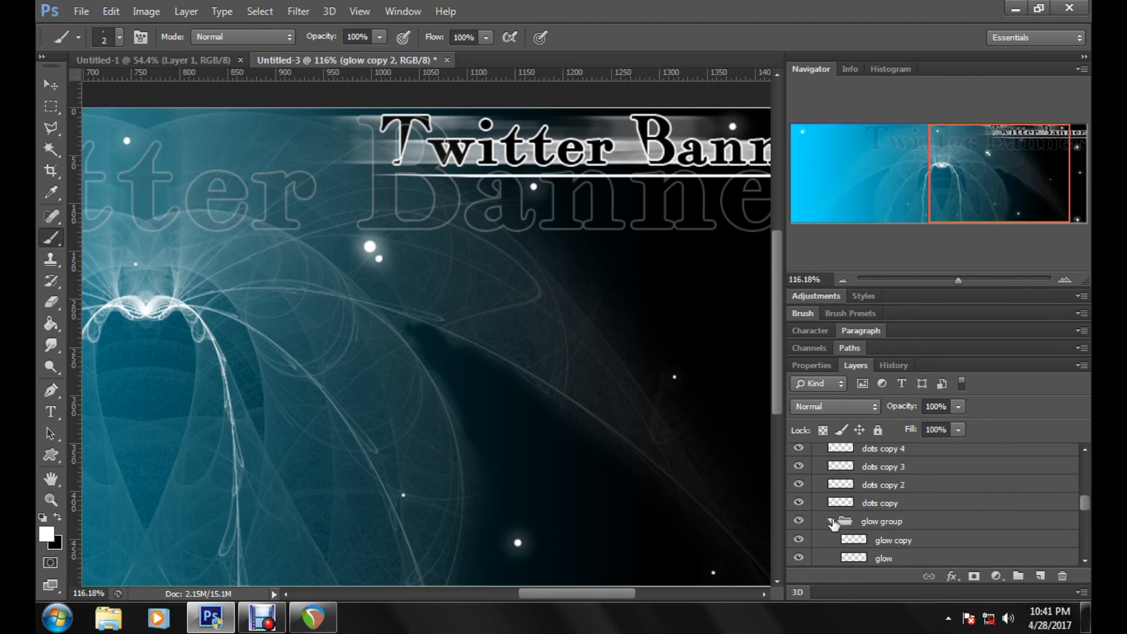
left_click(832, 521)
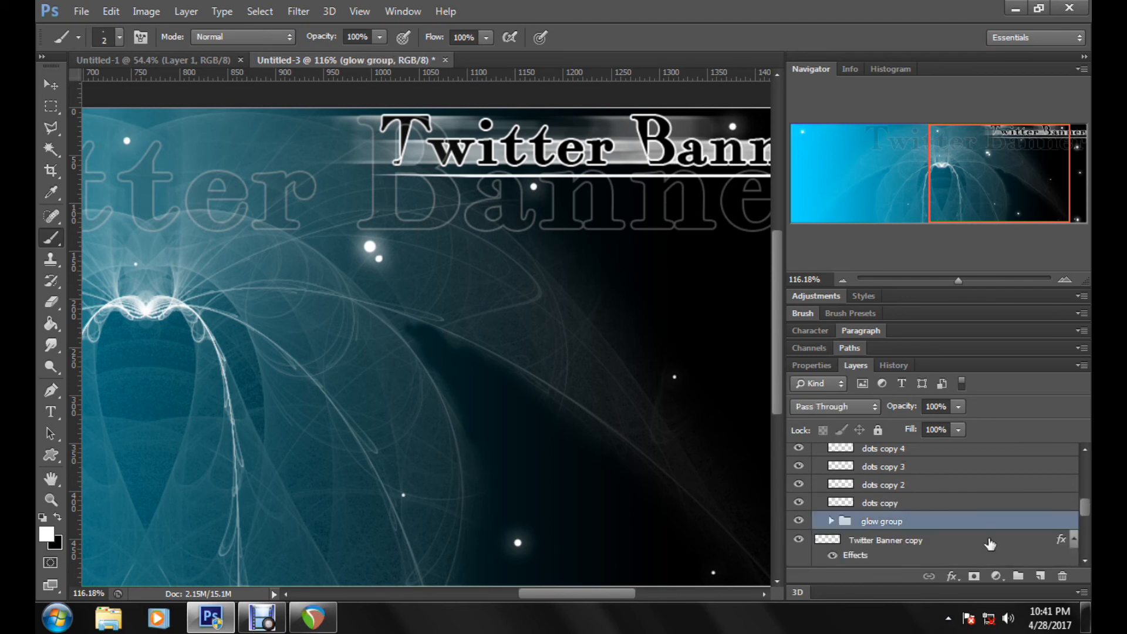
Step: Add a new layer above "dots copy 4" in the dots group and name it "smaller dots"
scroll(990, 540, "up", 2)
left_click(963, 485)
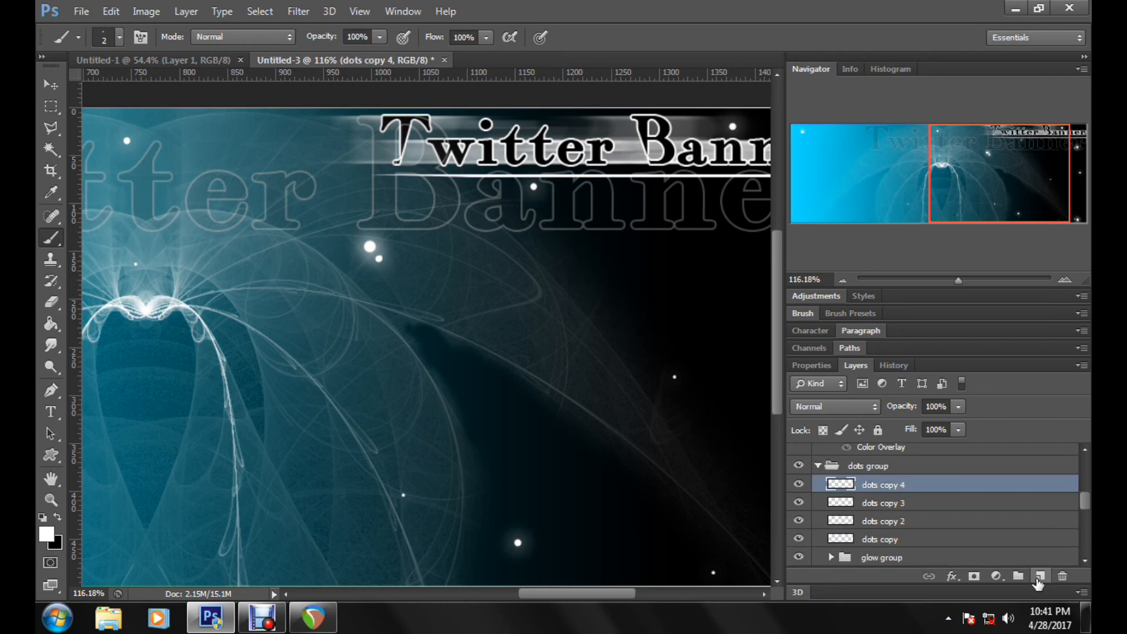
left_click(1041, 577)
double_click(885, 486)
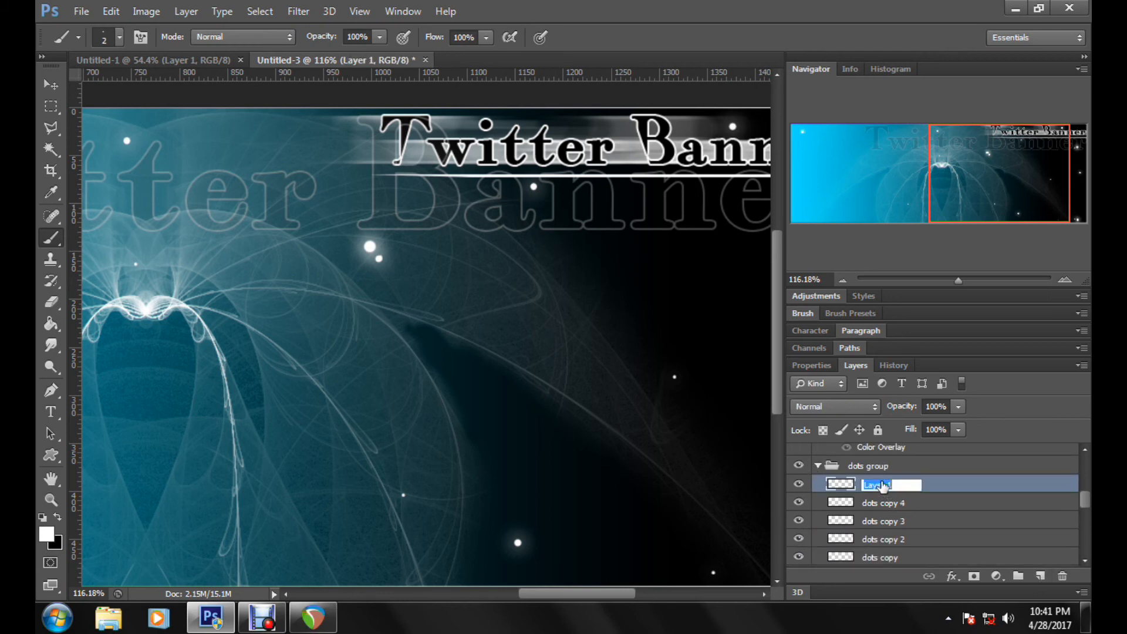
type("smal")
type("lest dots")
key("BackSpace")
key("BackSpace")
key("BackSpace")
type("ots")
key("Return")
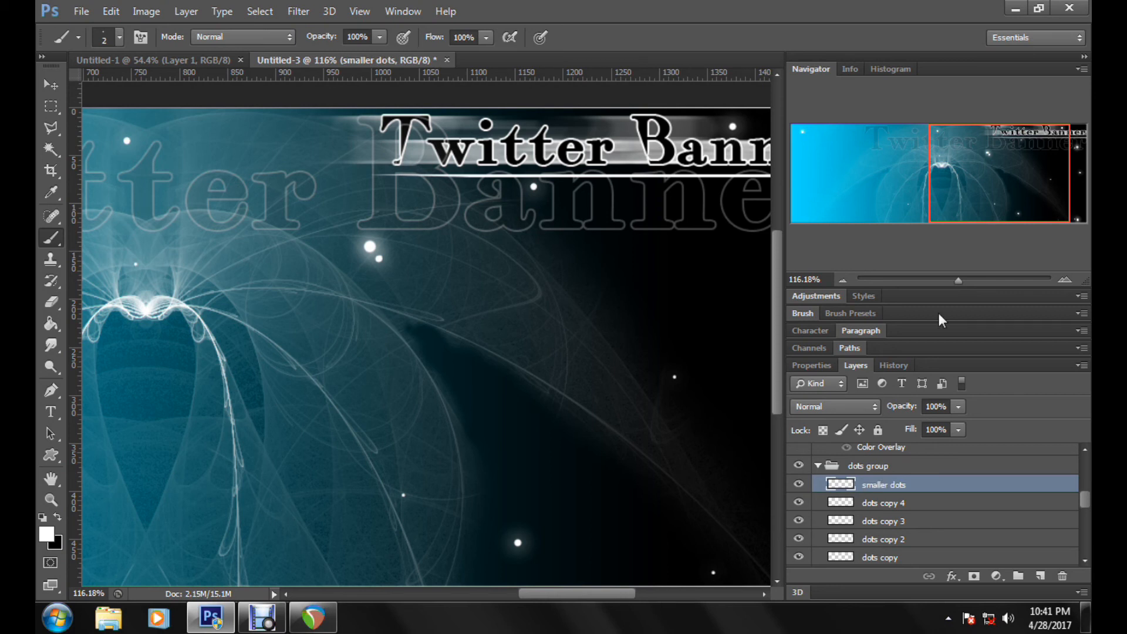
Step: Paint a tiny 1 px white dot just above the glowing dot in the banner's lower dark area
mouse_move(1001, 206)
left_mouse_down()
mouse_move(1027, 201)
mouse_move(1020, 212)
left_mouse_up()
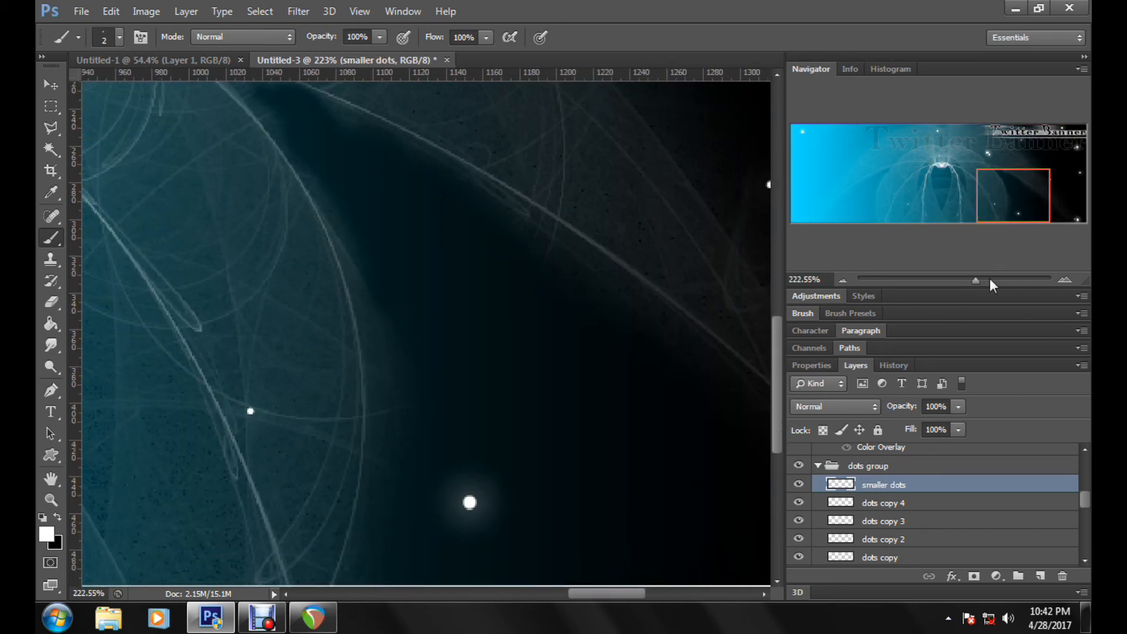
left_click(990, 278)
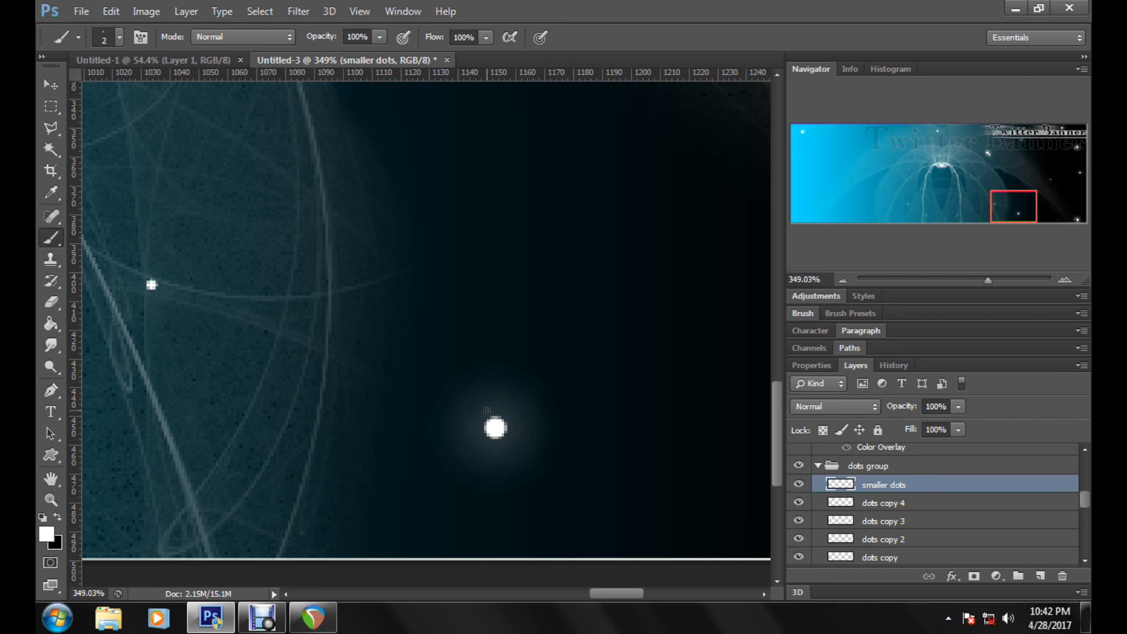
right_click(600, 423)
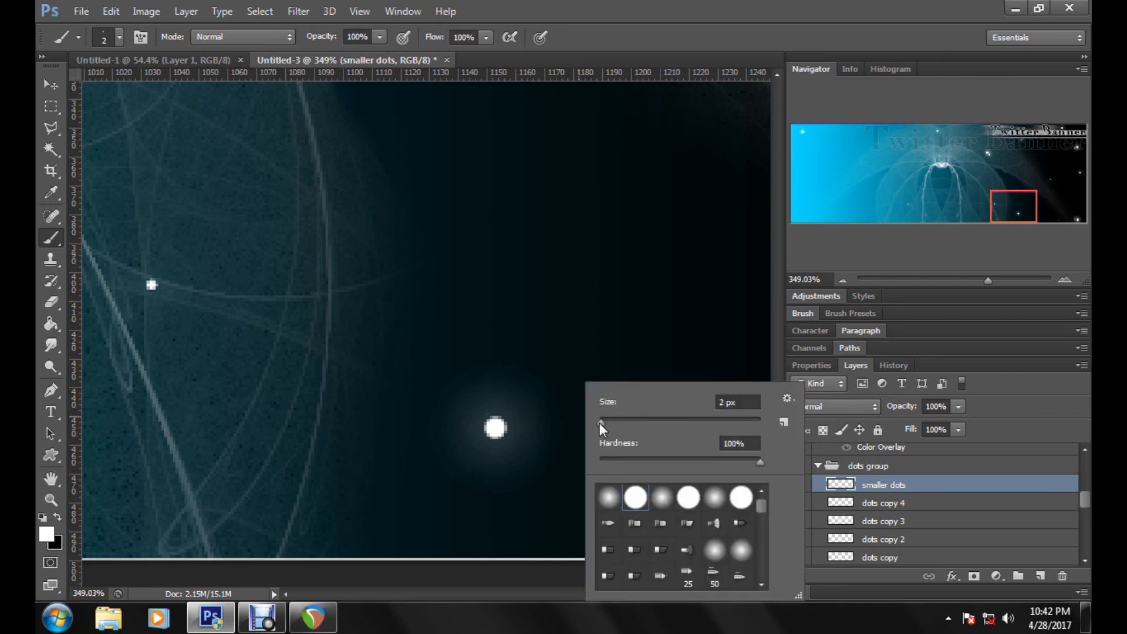
left_click(600, 422)
key("Return")
left_click(506, 405)
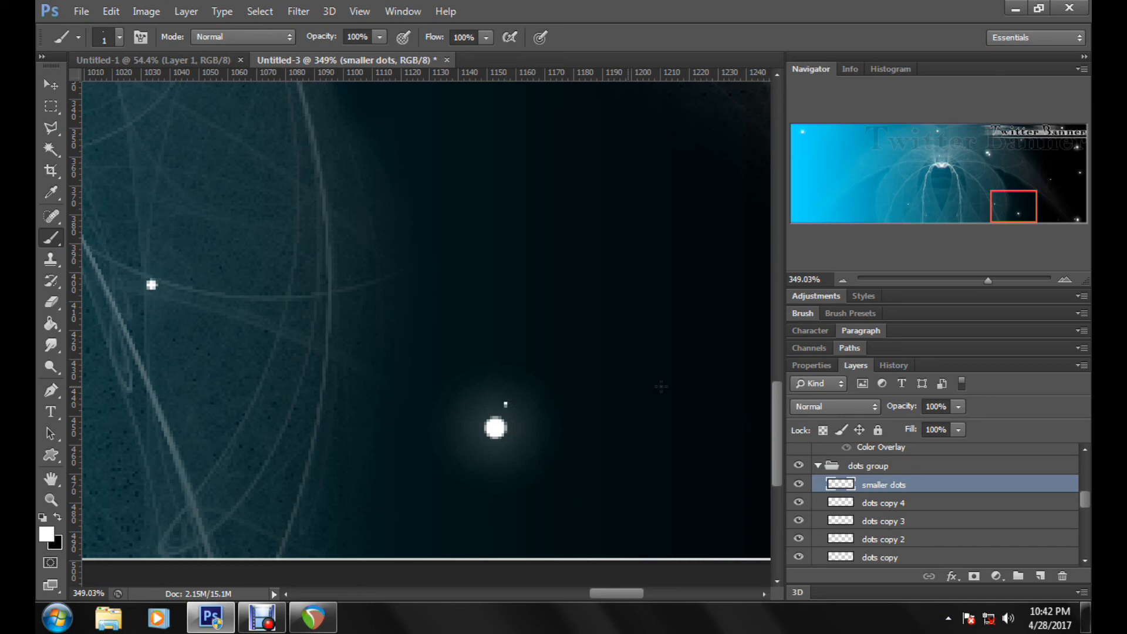
Step: Set the brush size to 2 px and paint a small dot on either side of the same glowing dot
right_click(623, 423)
left_click(616, 422)
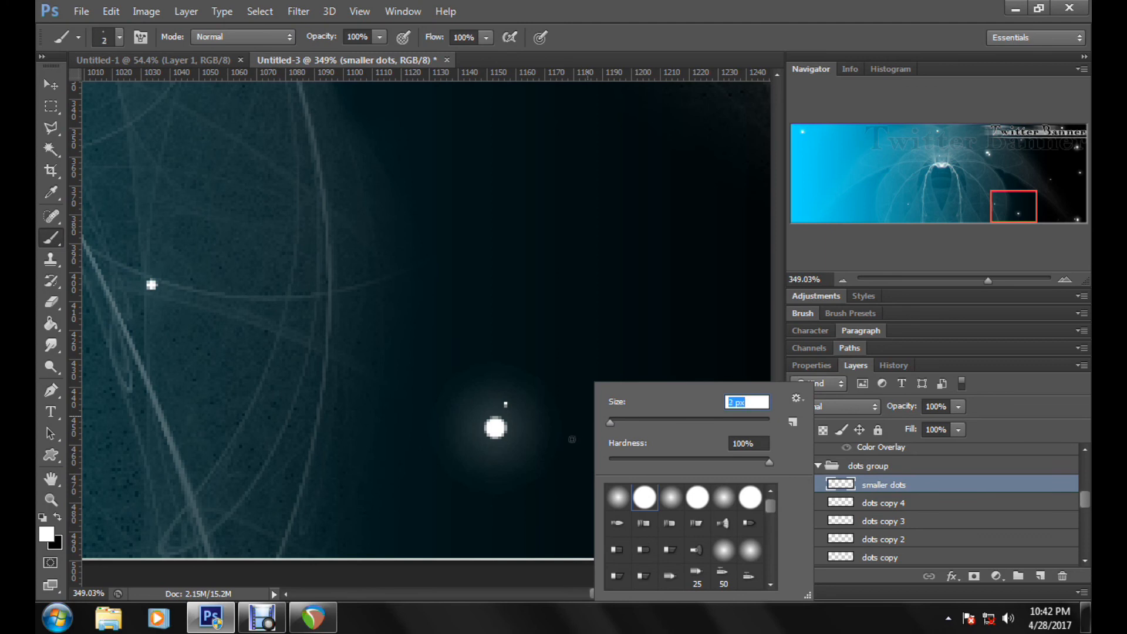
type("2")
key("Return")
left_click(550, 452)
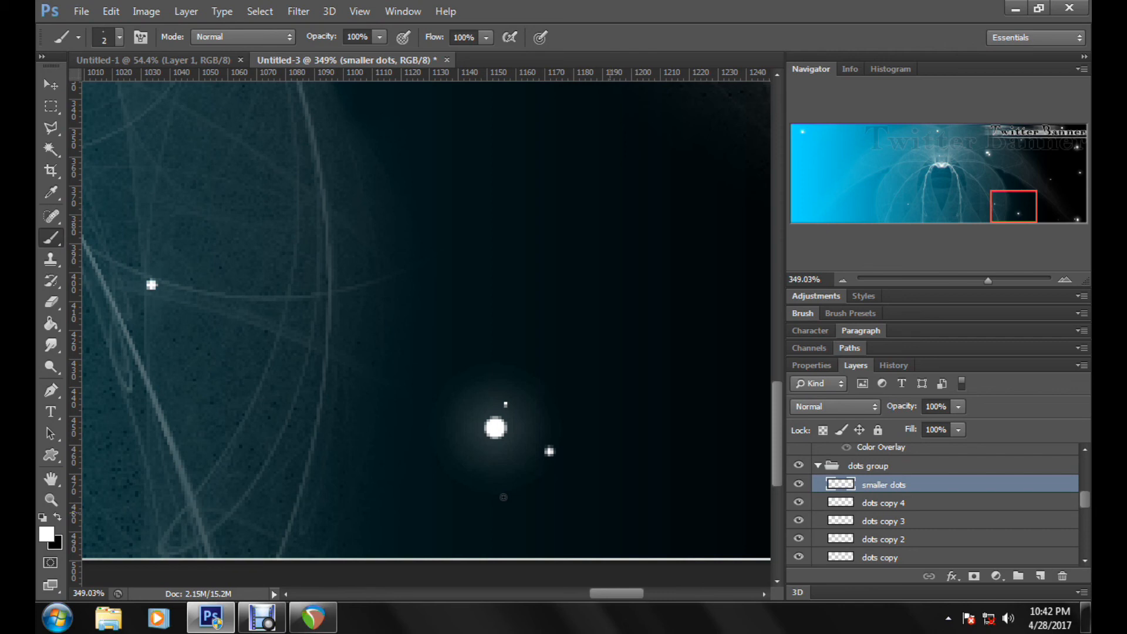
left_click(446, 432)
Step: Add a 2 px dot below the glowing dot near the banner's right edge and a 1 px dot beside the lower-right corner glow
left_click_drag(1021, 203, 1070, 163)
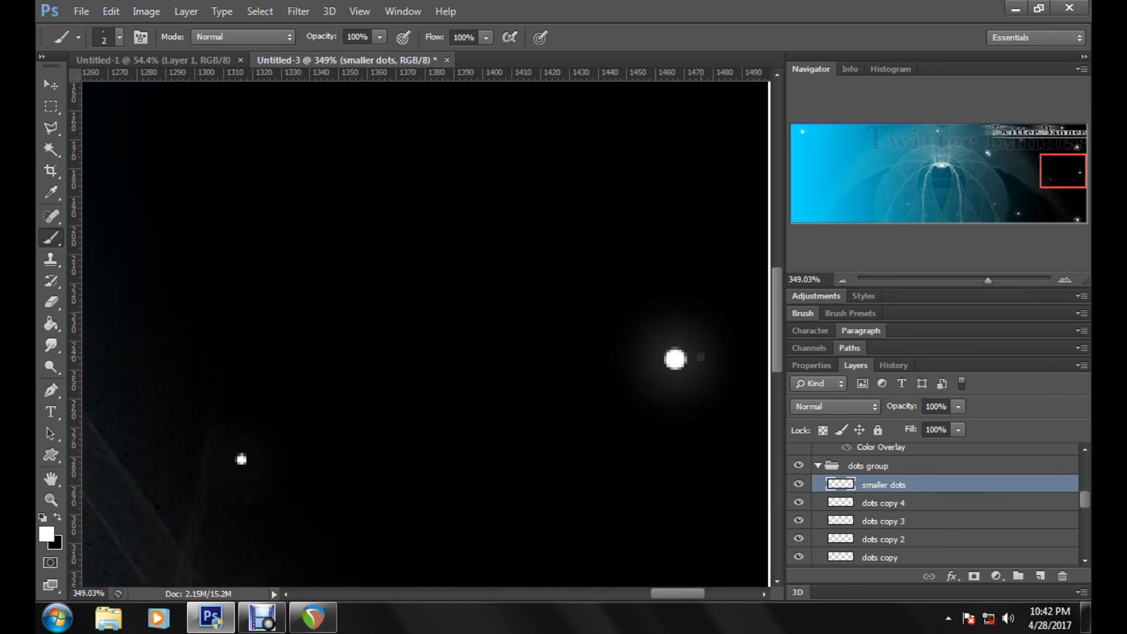
left_click(672, 383)
left_click_drag(1070, 167, 1079, 203)
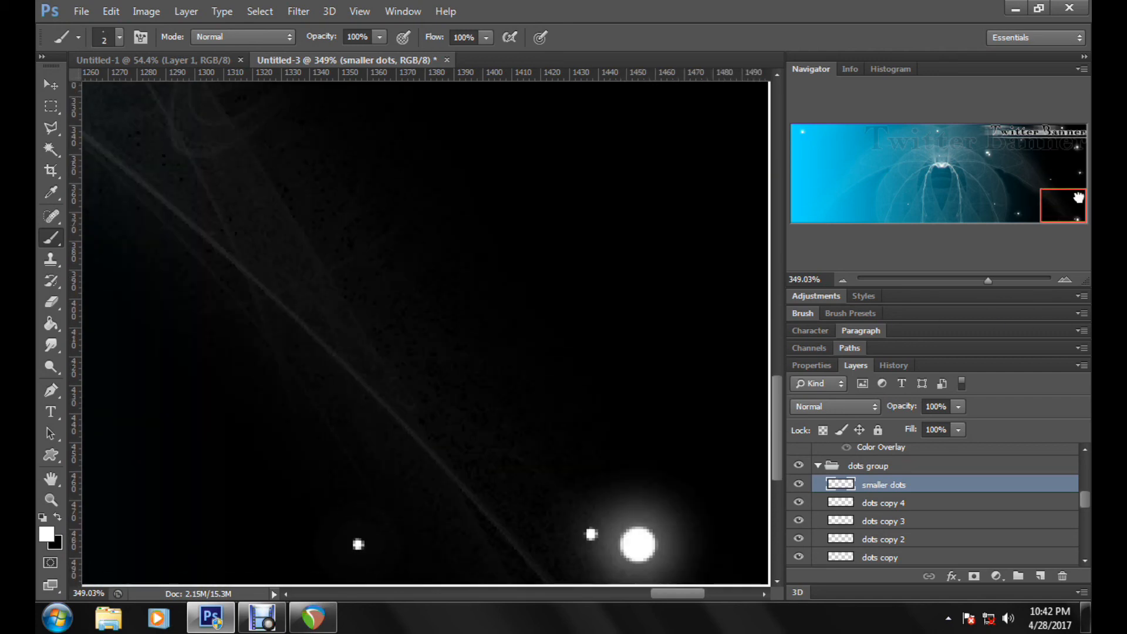
right_click(686, 538)
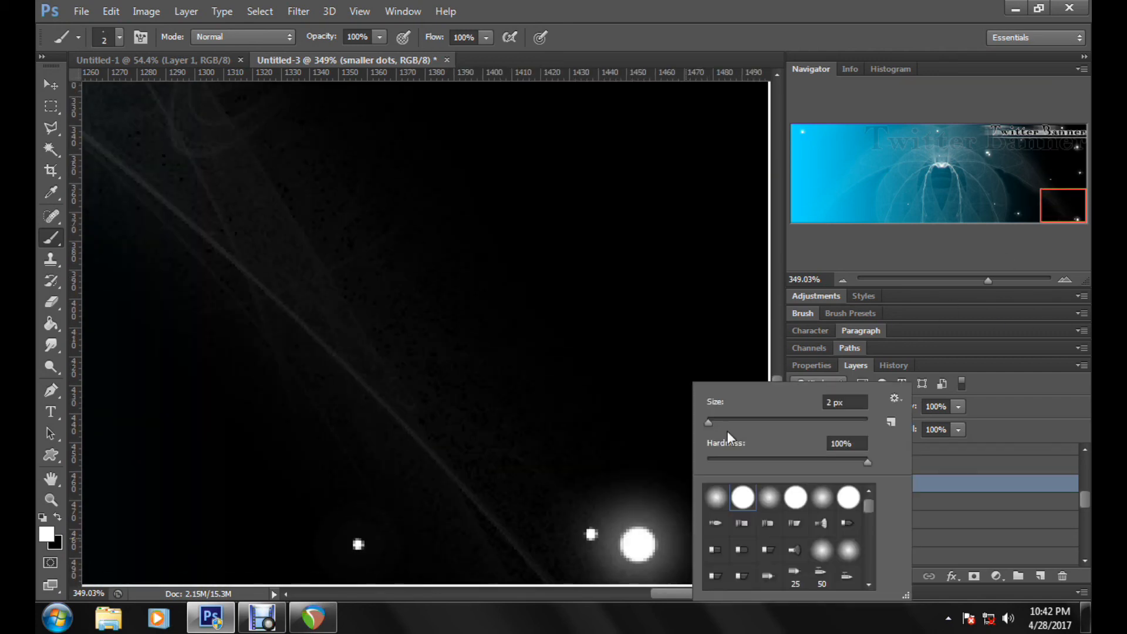
left_click_drag(724, 417, 706, 419)
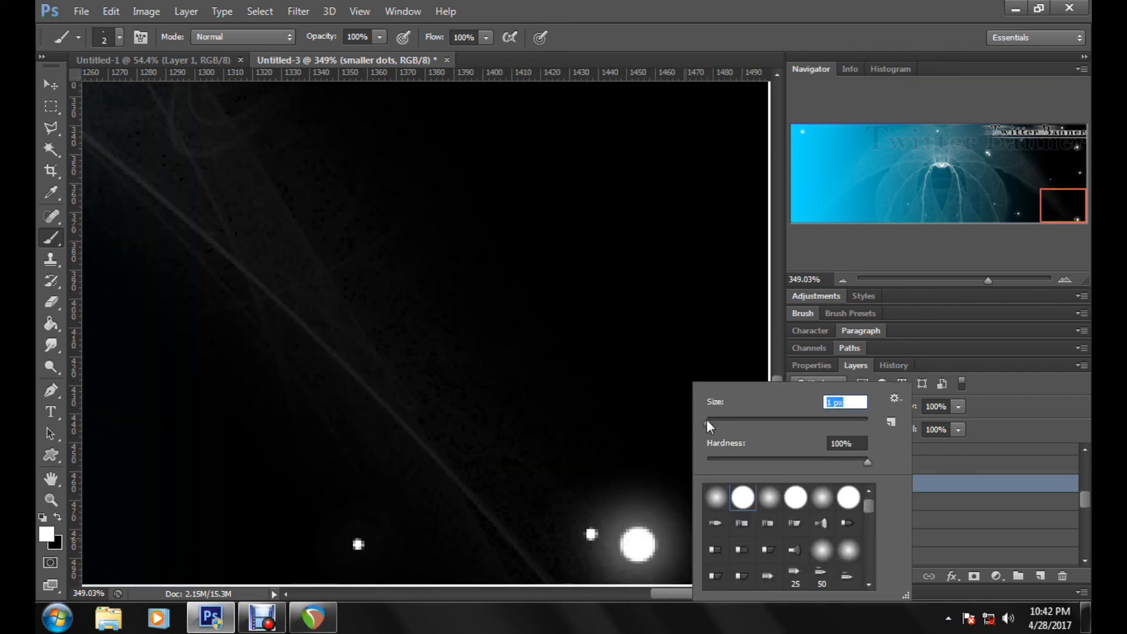
left_click(681, 554)
left_click(681, 554)
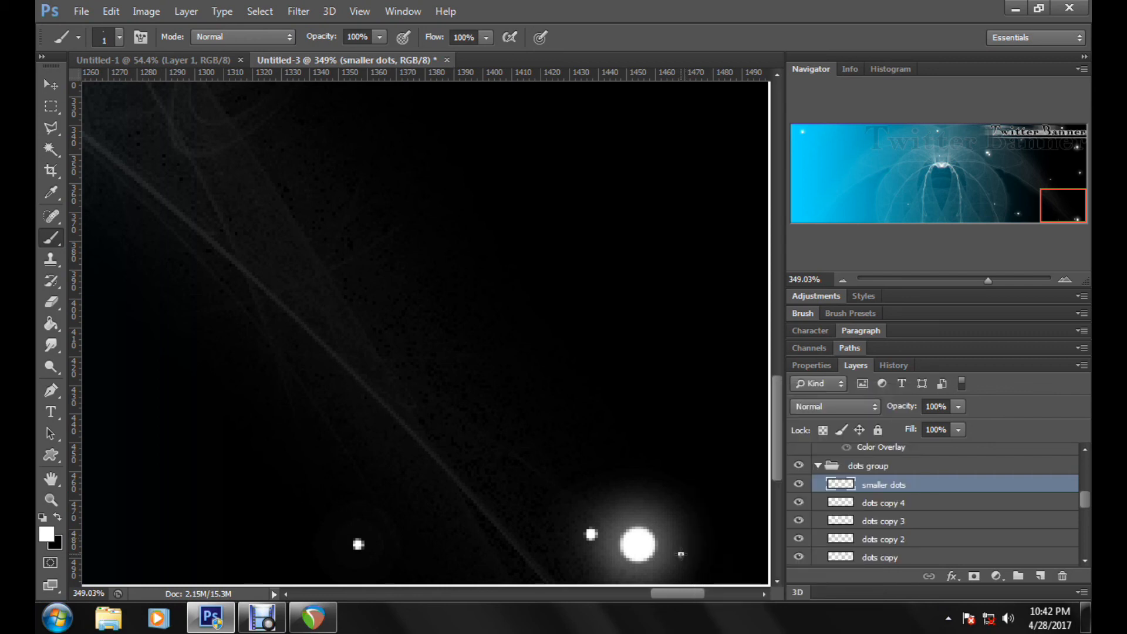
Step: Erase the tiny marks beside the glowing dot under the title's underline with a hard 13 px eraser
left_click_drag(983, 281, 958, 279)
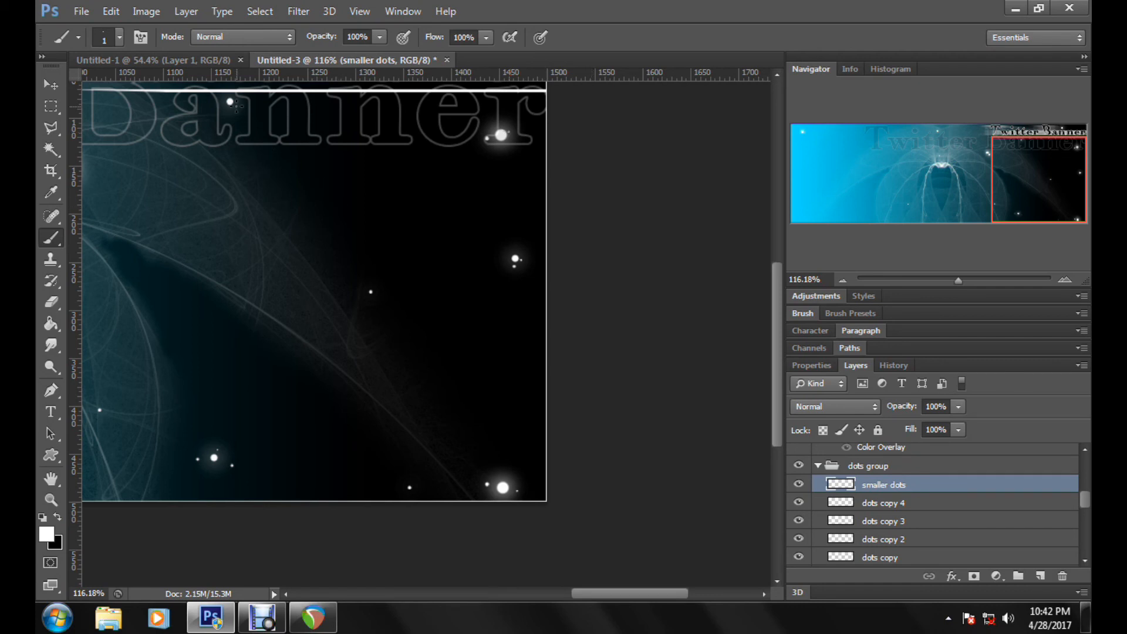
left_click(982, 279)
mouse_move(1060, 213)
left_mouse_down()
mouse_move(1007, 160)
mouse_move(983, 154)
mouse_move(1015, 155)
left_mouse_up()
key("e")
right_click(635, 323)
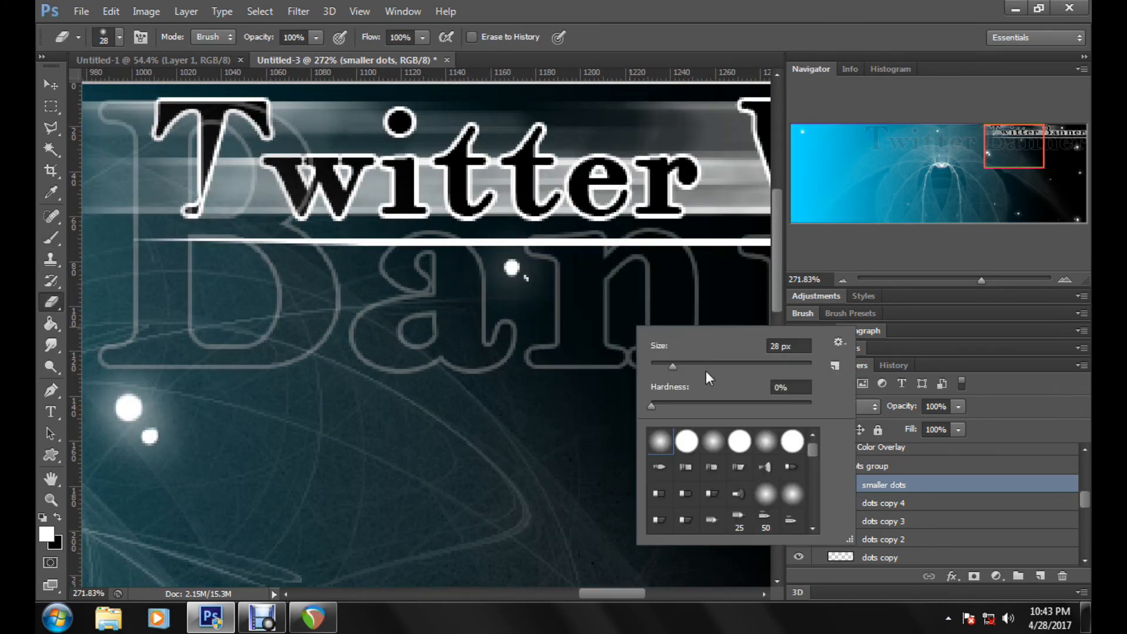
left_click(687, 441)
left_click(661, 365)
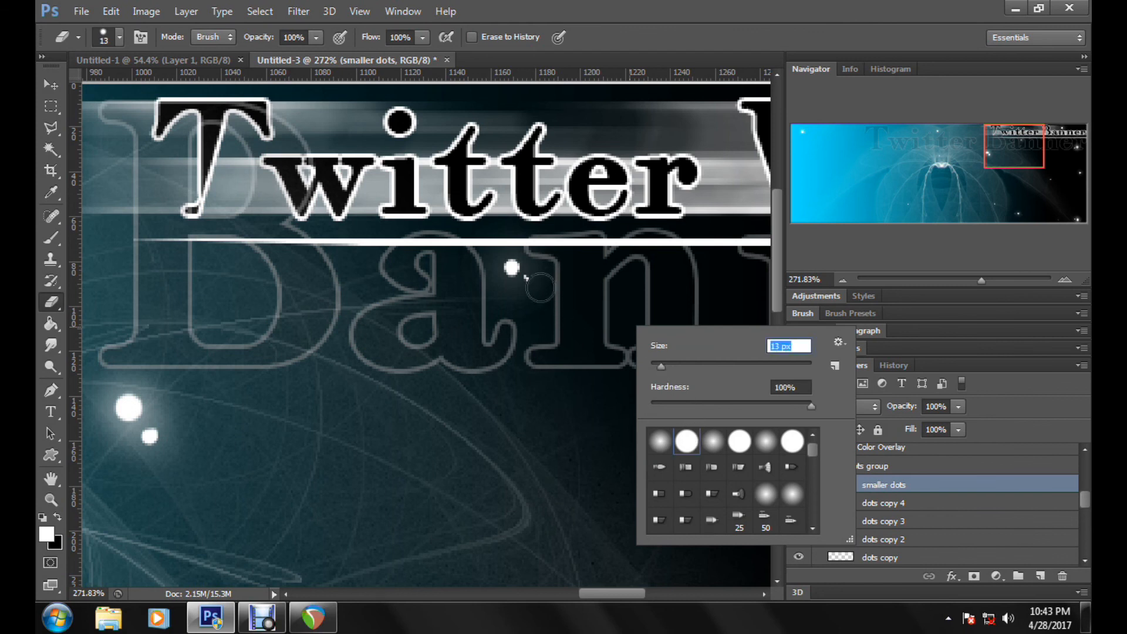
left_click_drag(541, 287, 537, 275)
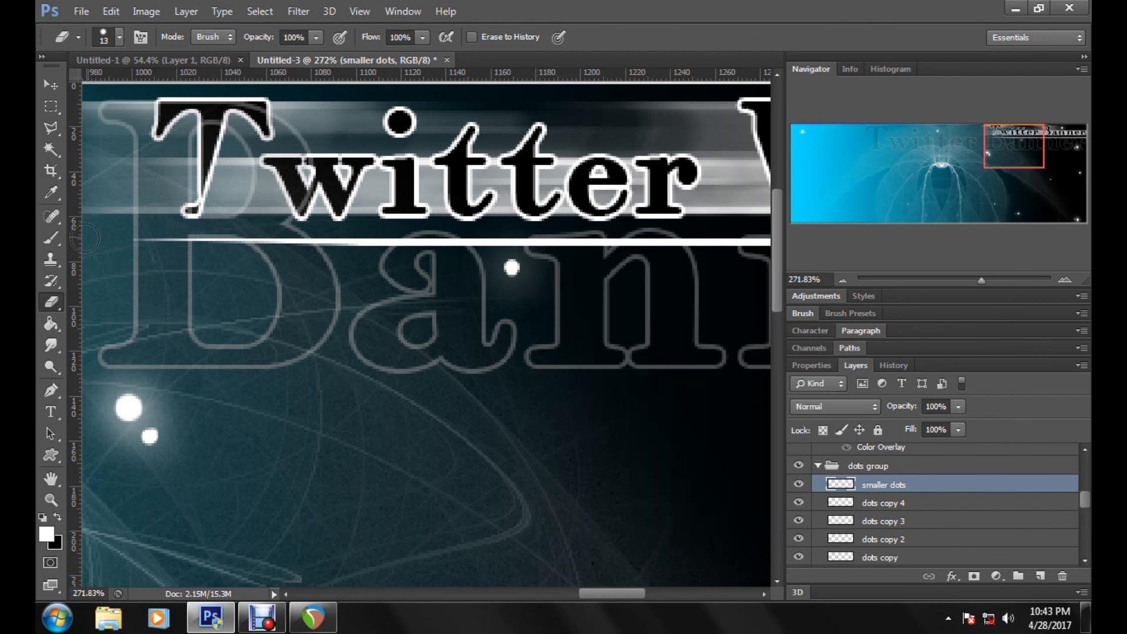
Step: Repaint a tiny 1 px dot beside the glowing dot under the title's underline, and fit the whole banner in view
left_click(51, 238)
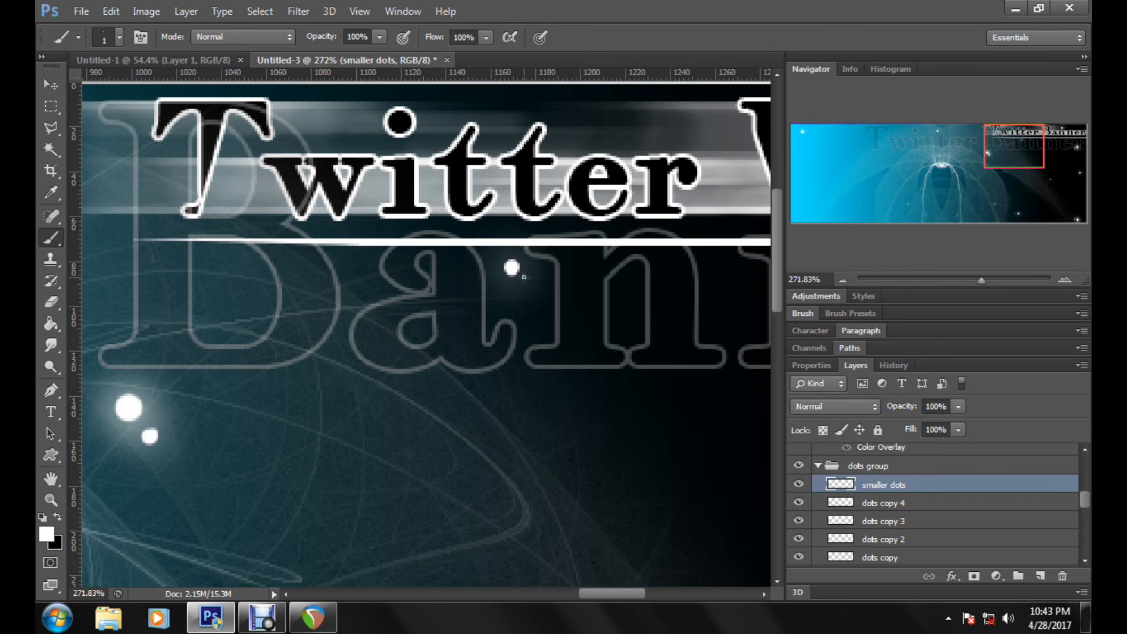
left_click(941, 280)
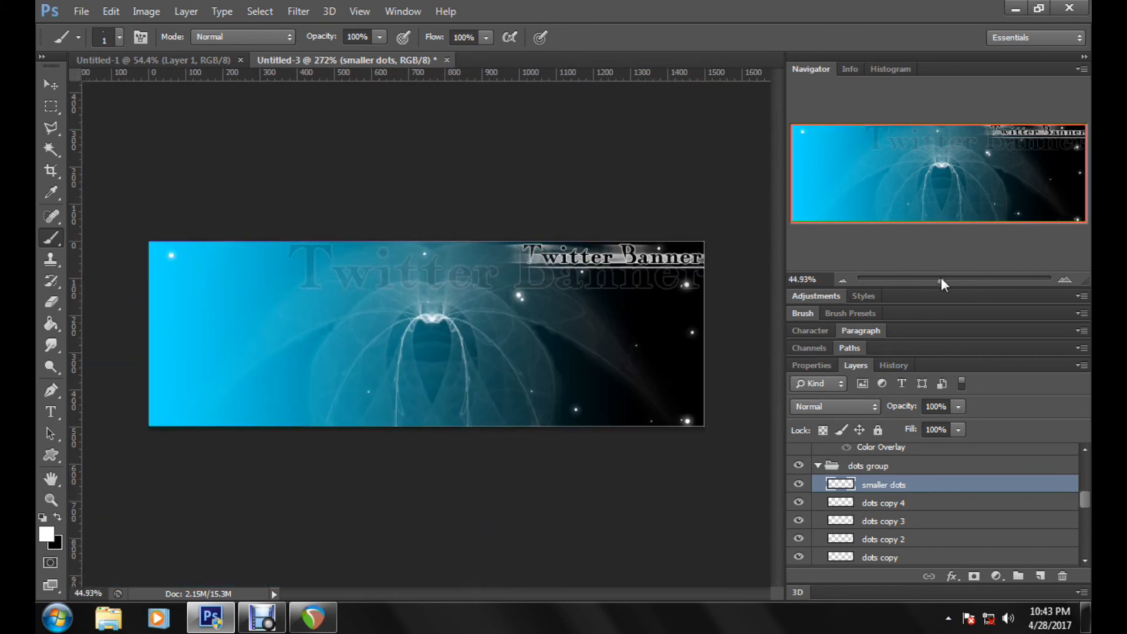
left_click(51, 499)
left_click(507, 37)
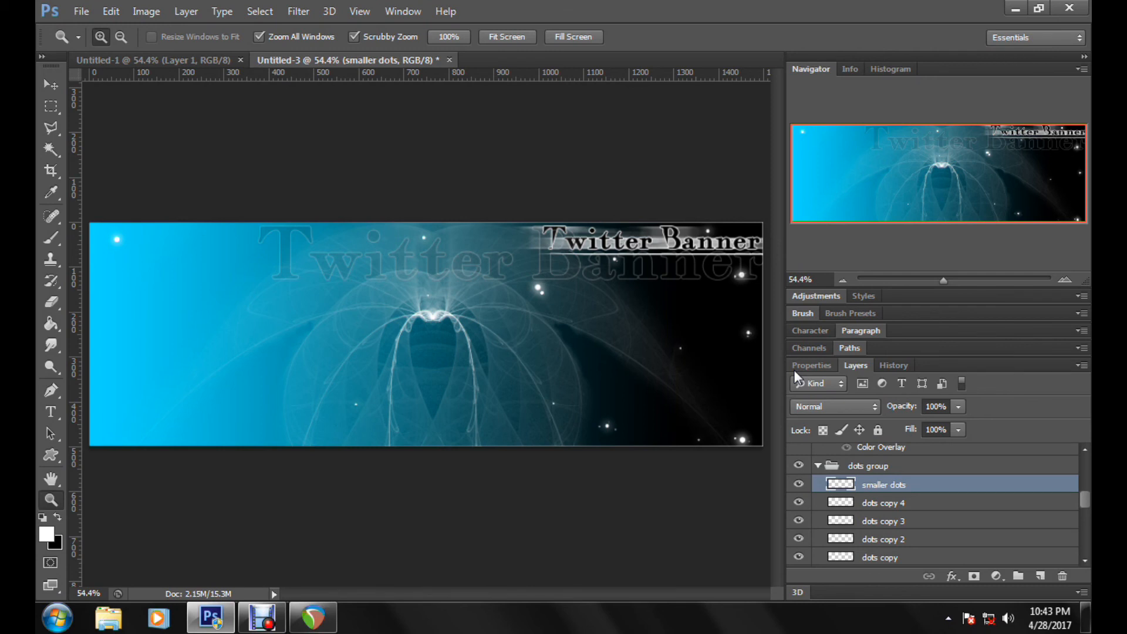
left_click(47, 411)
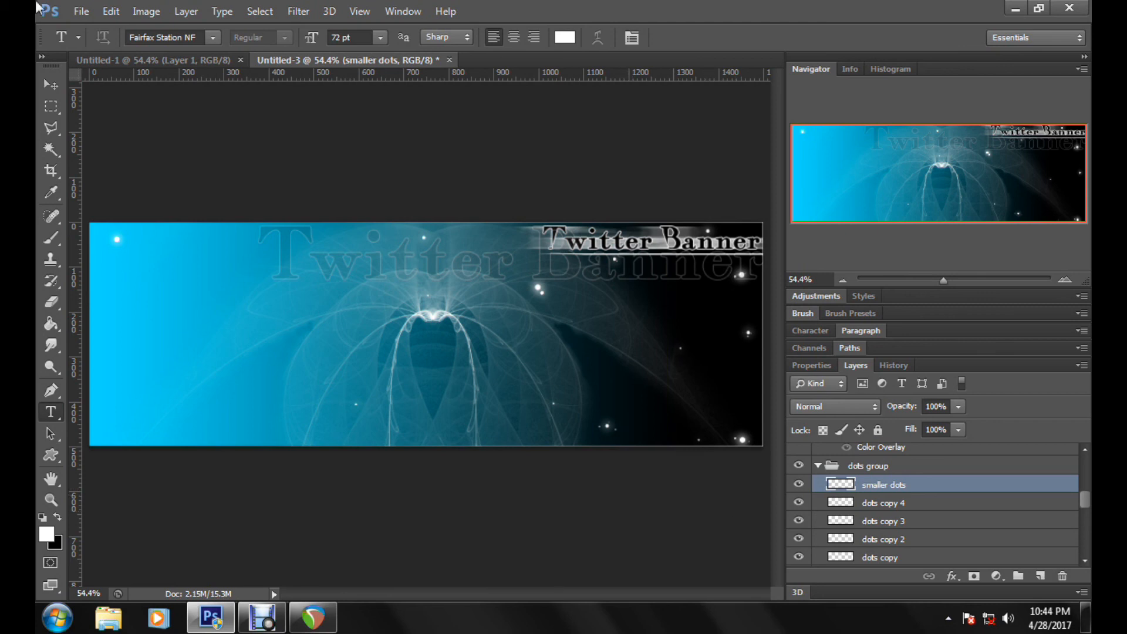
left_click(81, 12)
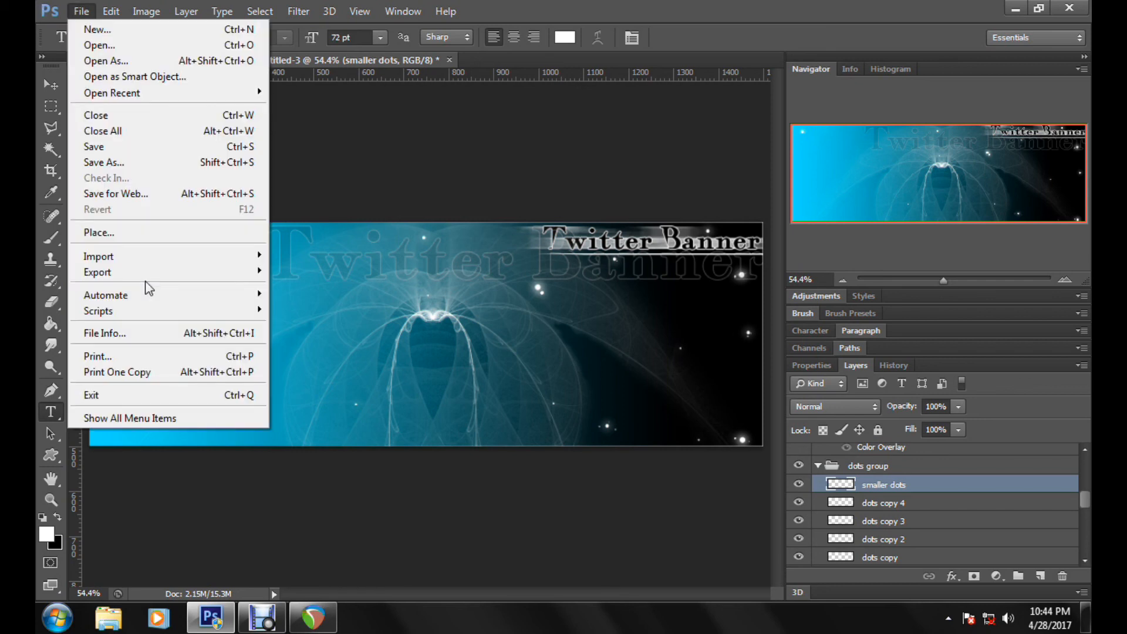
mouse_move(147, 272)
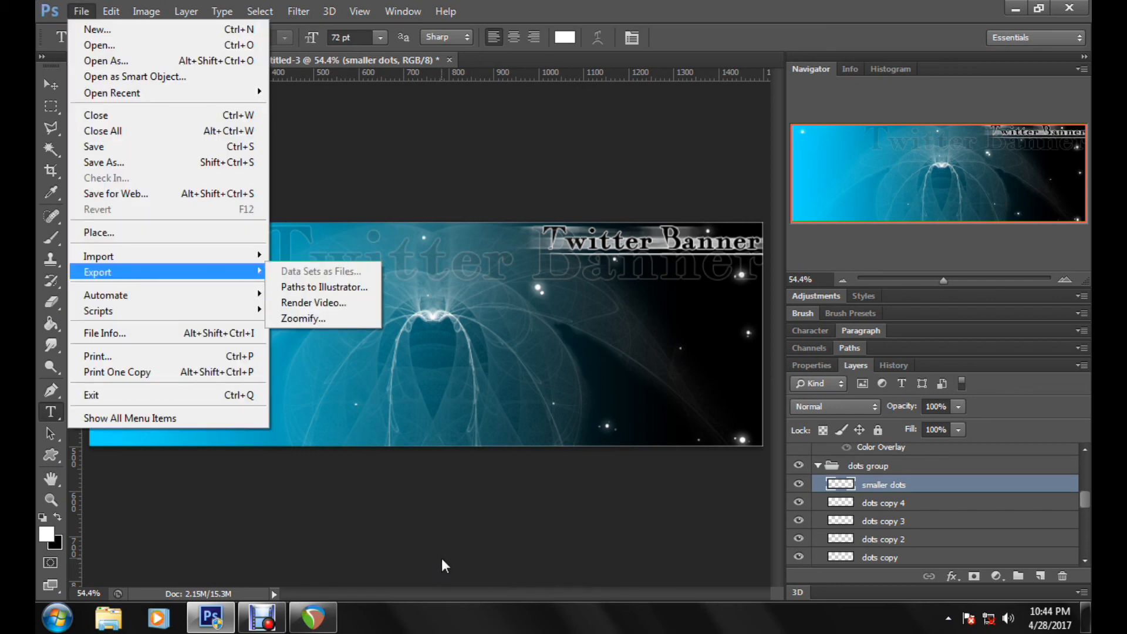
left_click(1084, 447)
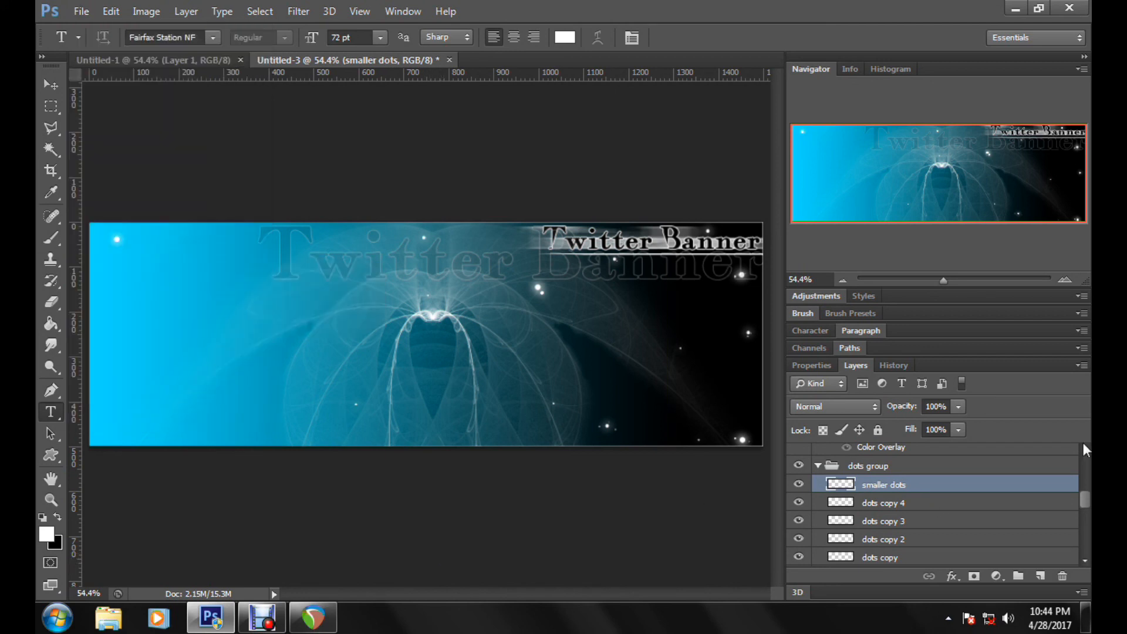
Step: Collapse the dots group, add a new layer directly above "outer line" and name it "brush #2"
left_click(816, 466)
scroll(940, 484, "up", 5)
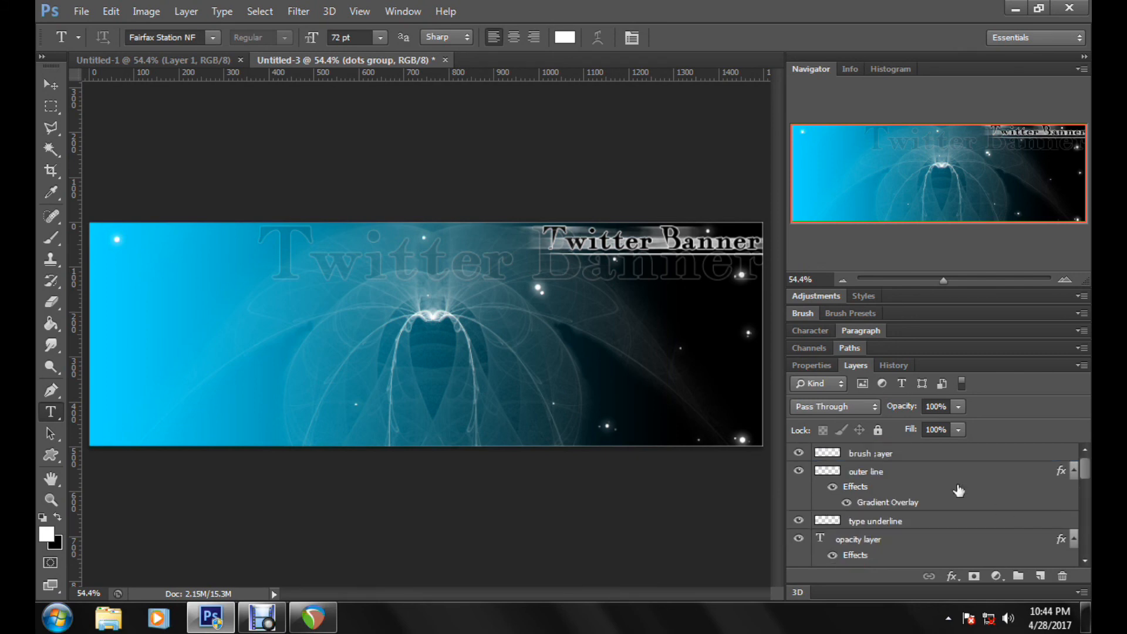
left_click(988, 475)
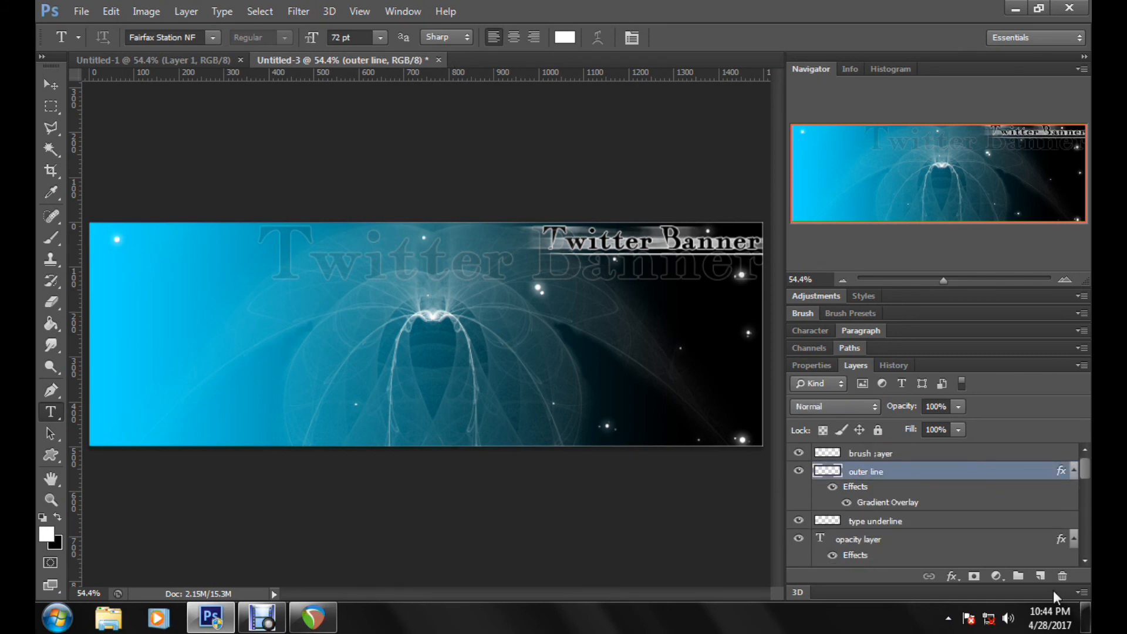
left_click(1040, 576)
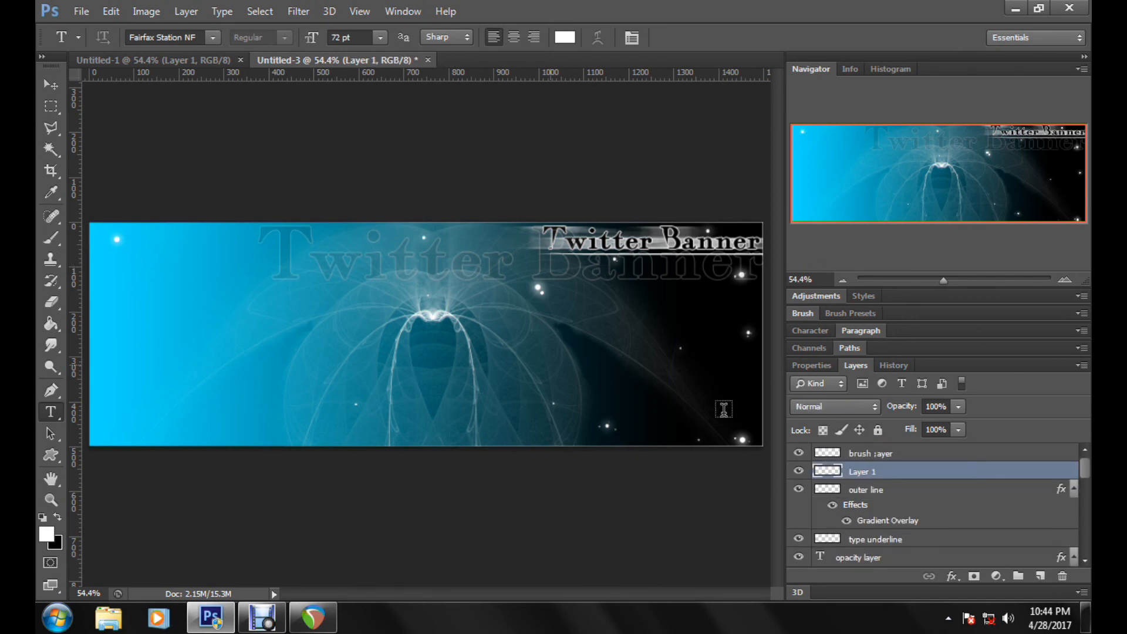
double_click(864, 473)
type("brush #2")
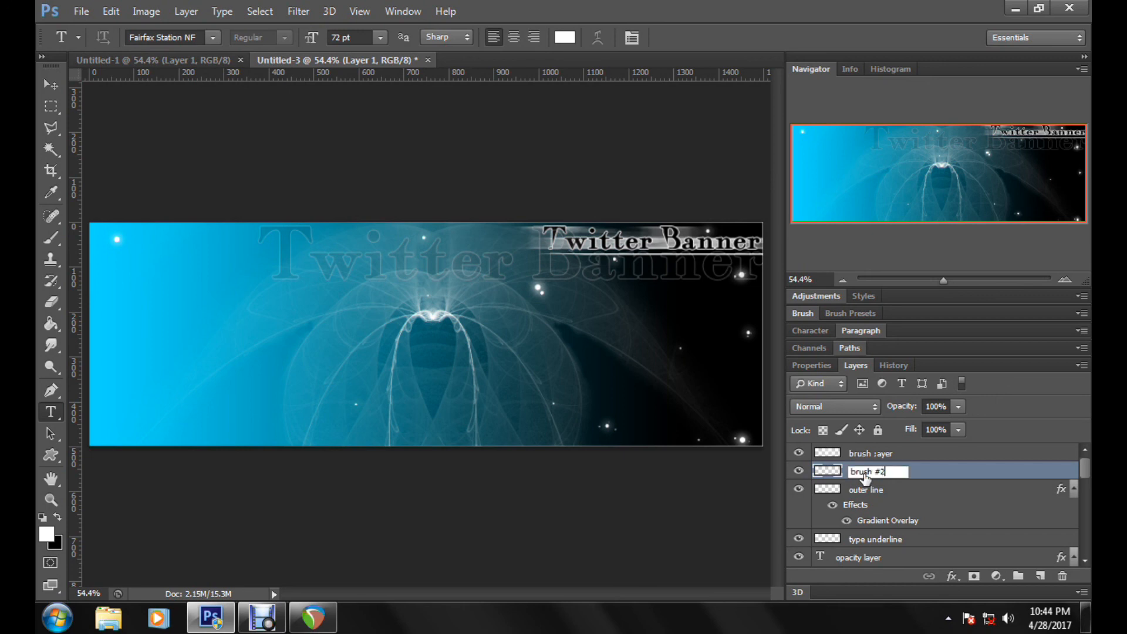
key("Return")
Step: Try stamping the flower-shaped brush at 453 px on the banner's dark right side, and undo the stamp
left_click(52, 238)
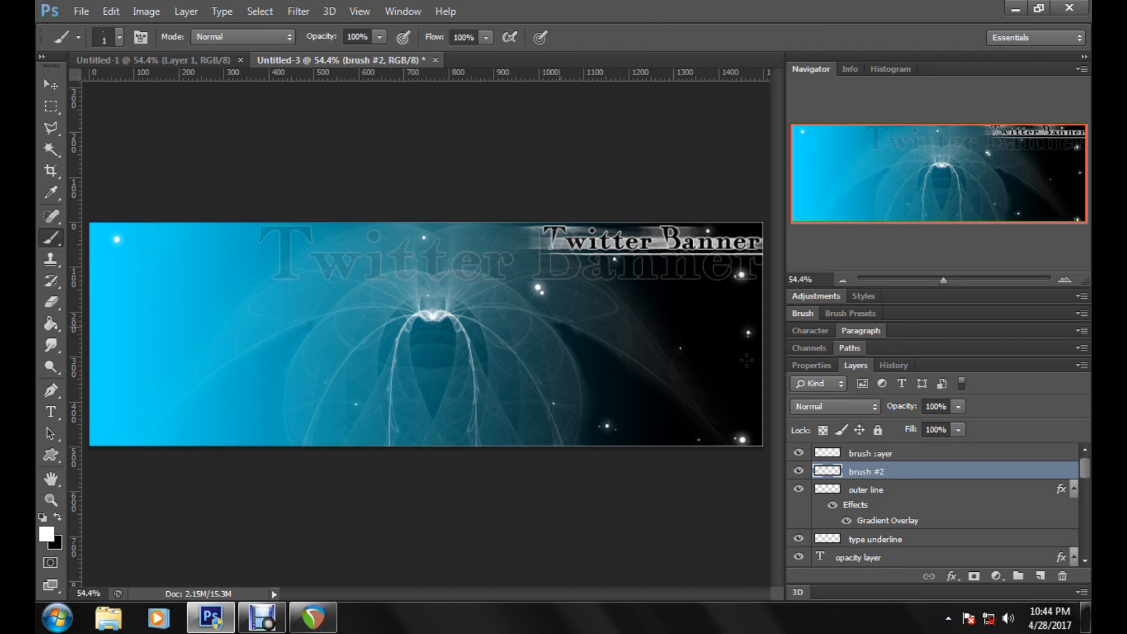
right_click(691, 400)
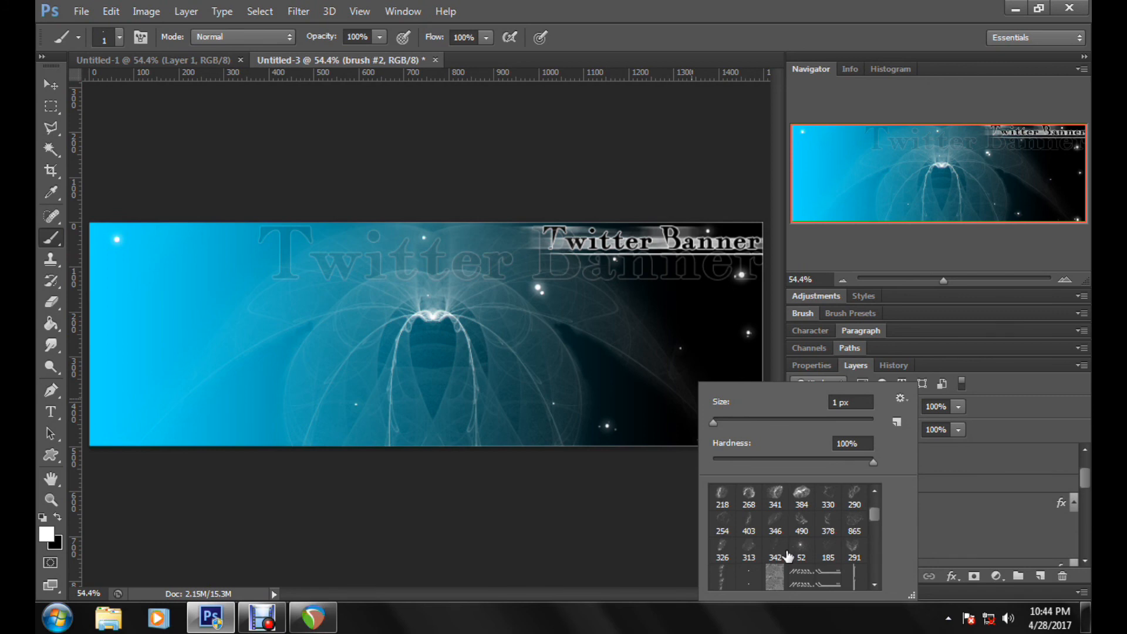
scroll(787, 555, "down", 5)
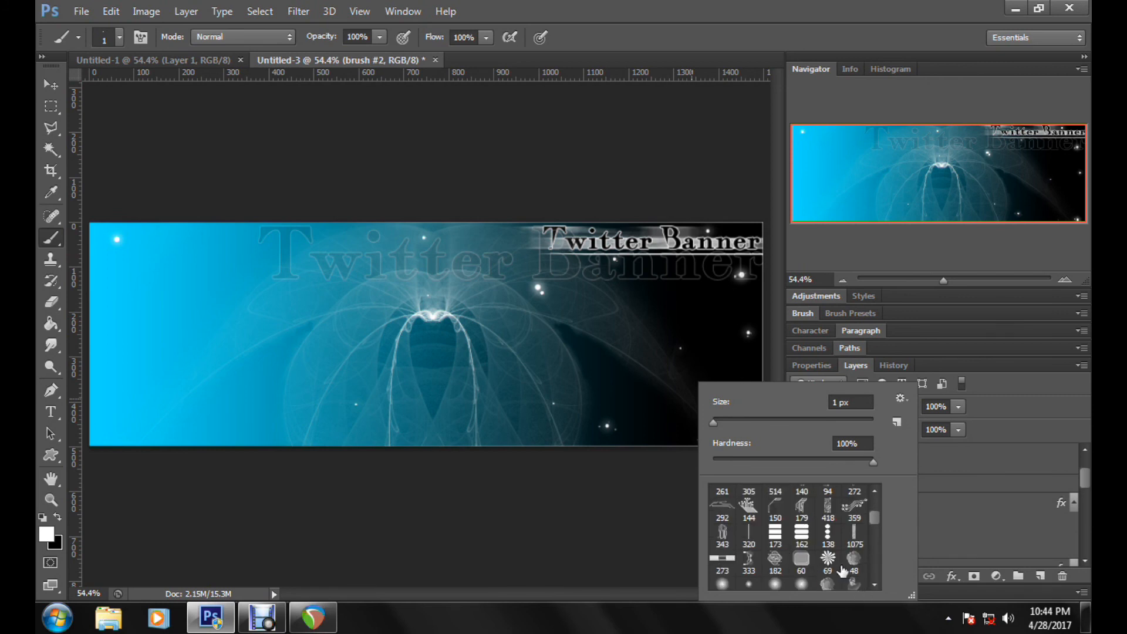
left_click(828, 560)
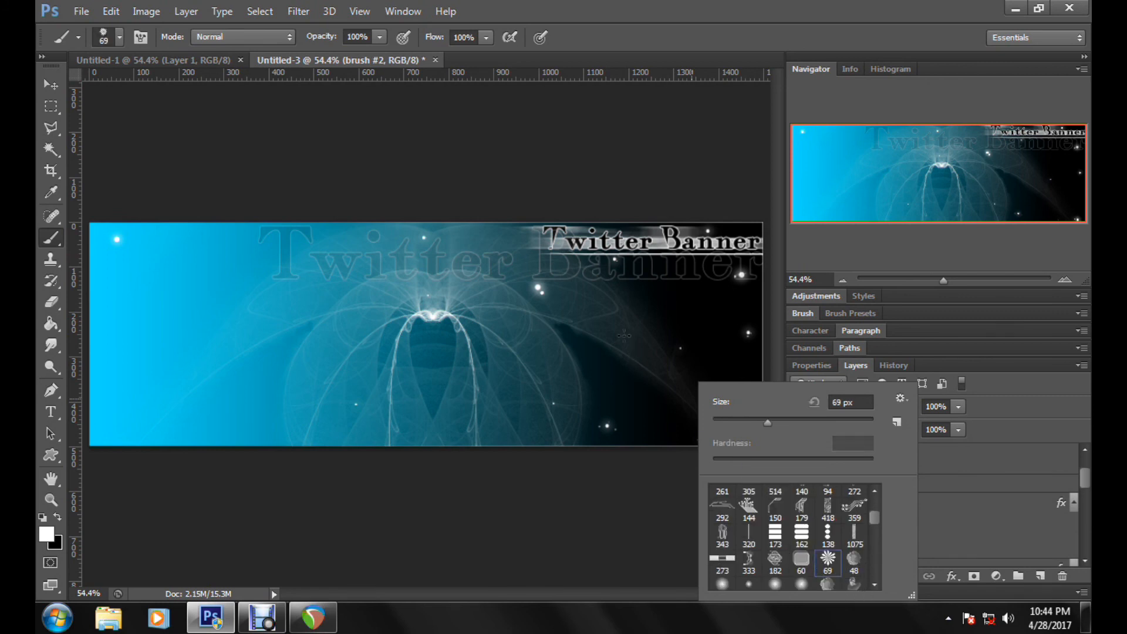
left_click(855, 418)
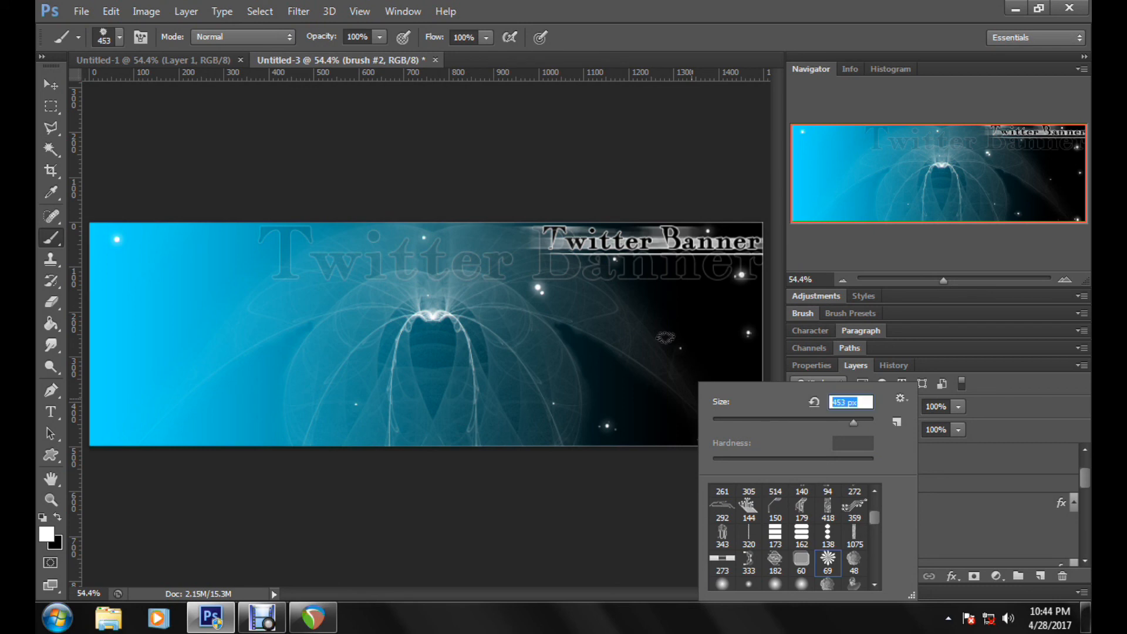
left_click(670, 335)
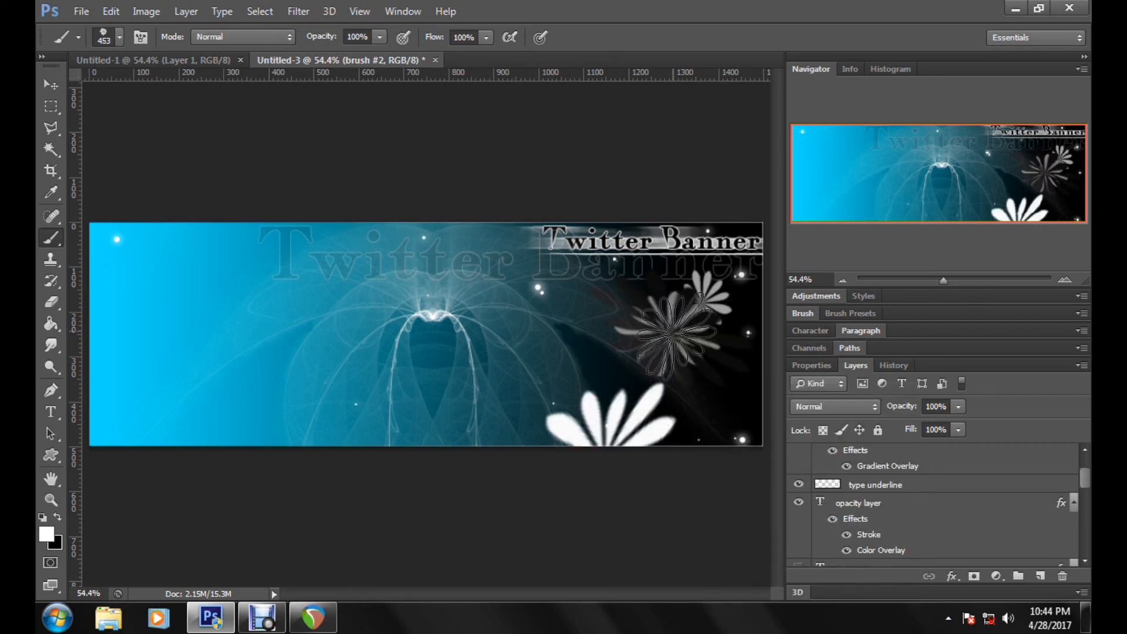
left_click(103, 15)
left_click(124, 27)
Step: Stamp the 2496 px diagonal-stripe brush across the banner's lower half on "brush #2" and set the layer's opacity to 16%
right_click(721, 352)
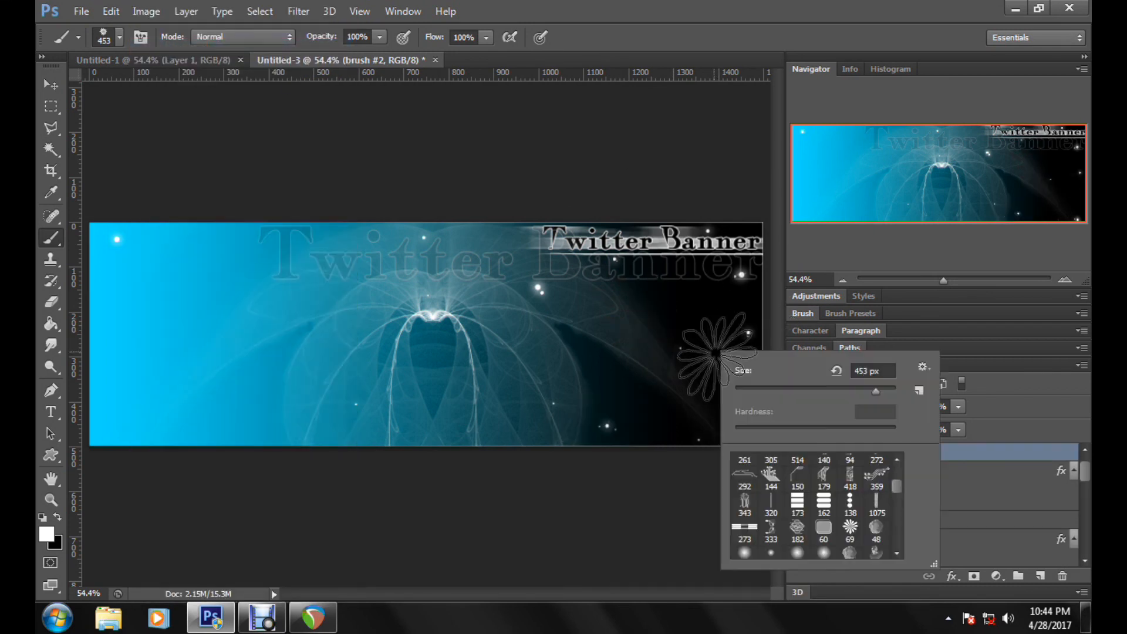
scroll(844, 536, "down", 5)
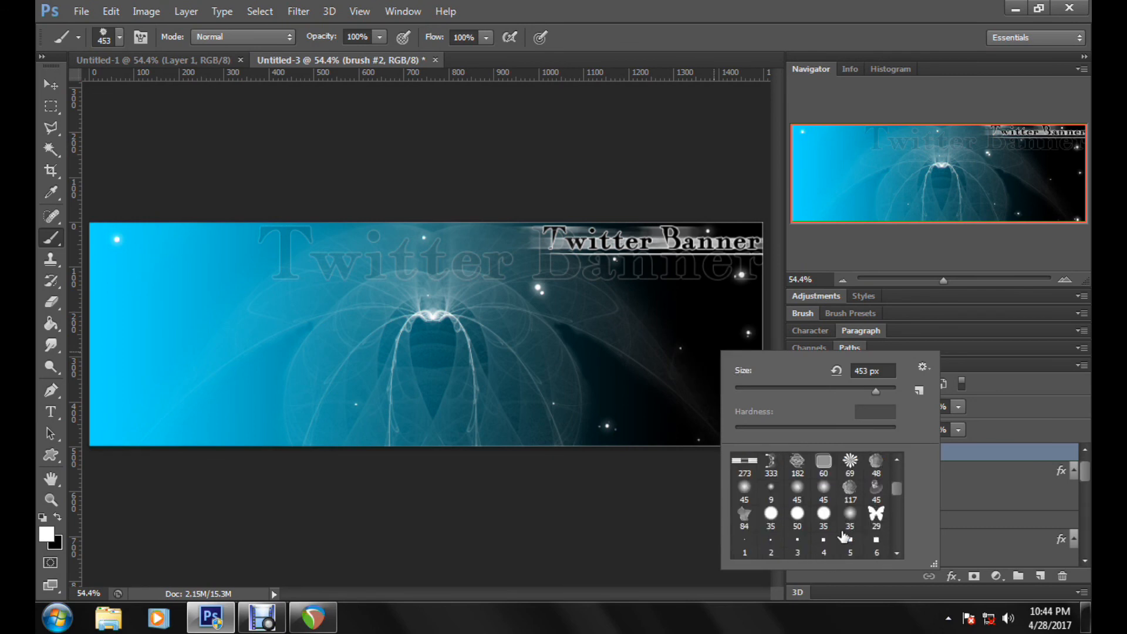
scroll(843, 536, "down", 2)
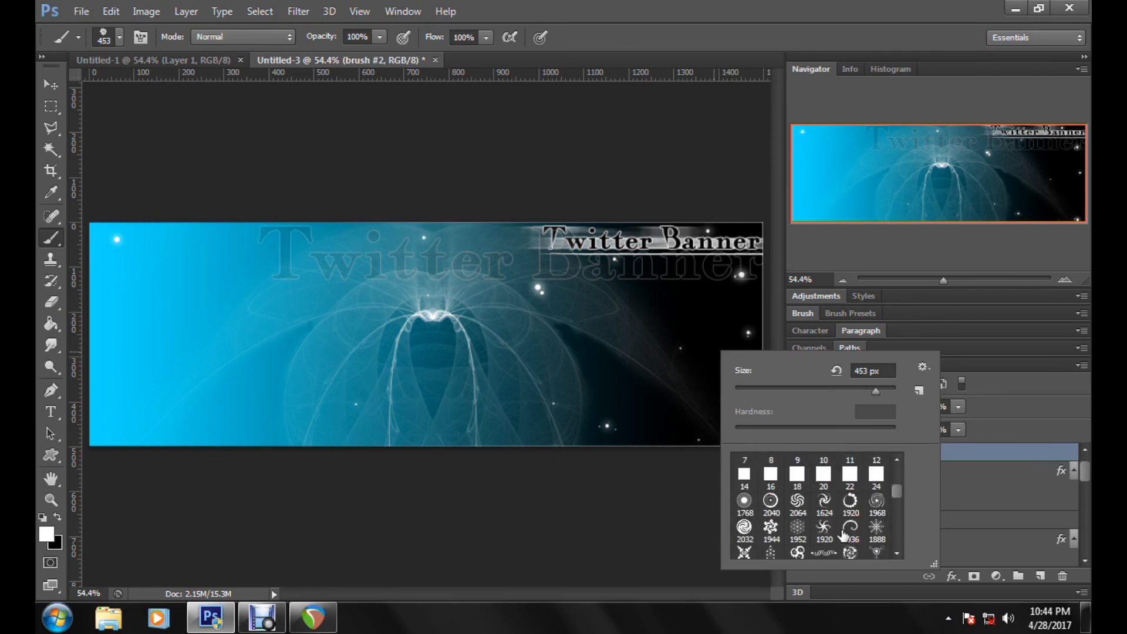
scroll(844, 536, "down", 3)
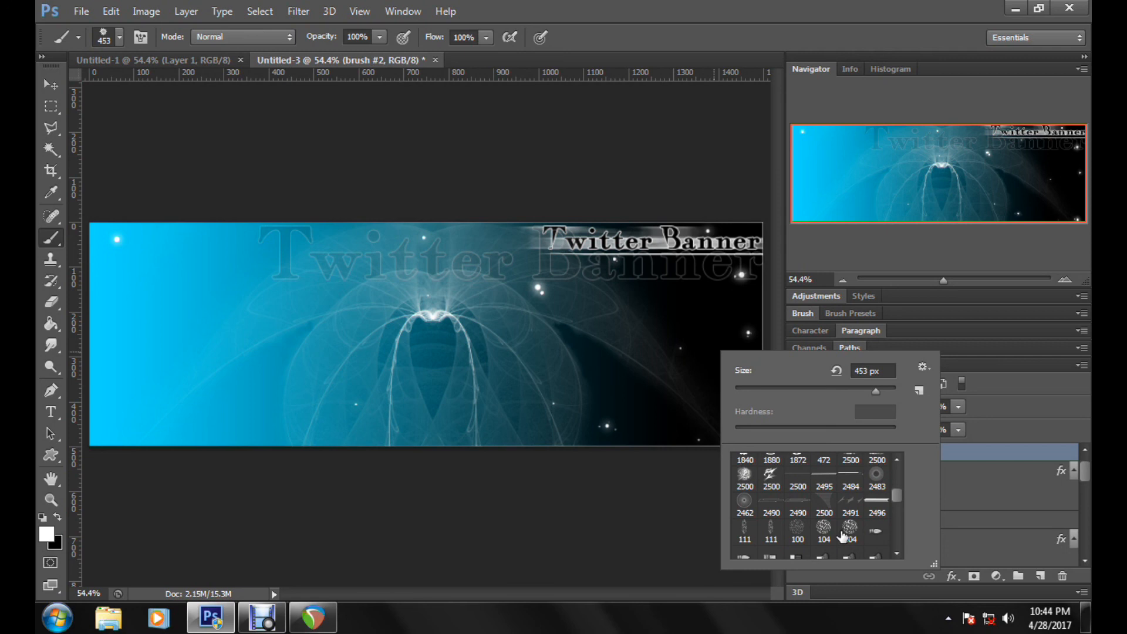
left_click(876, 502)
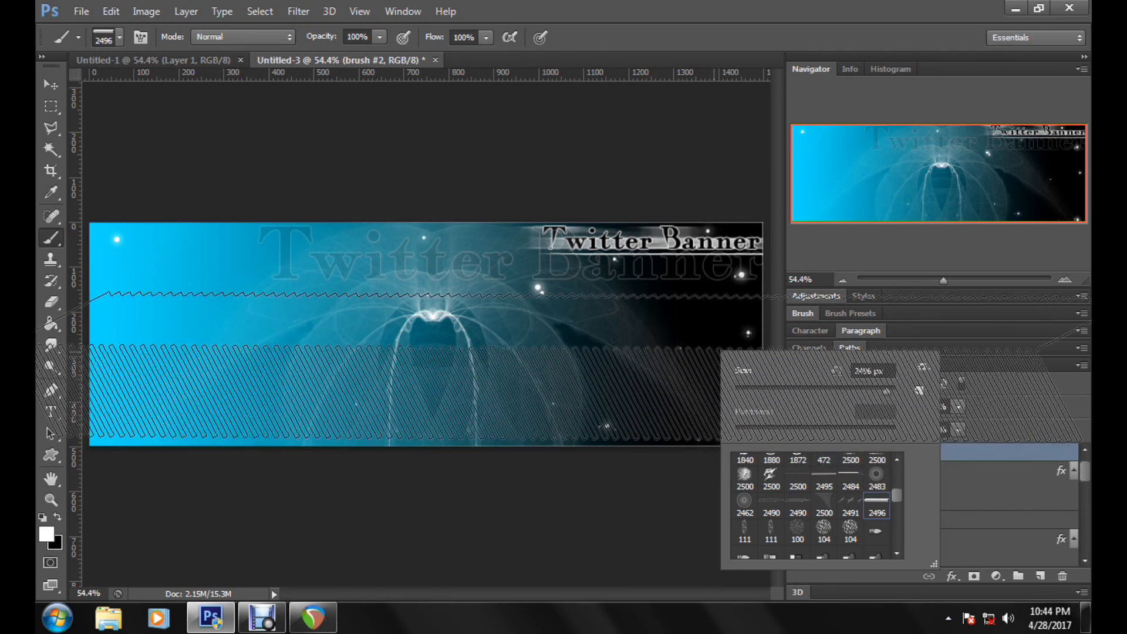
left_click(587, 372)
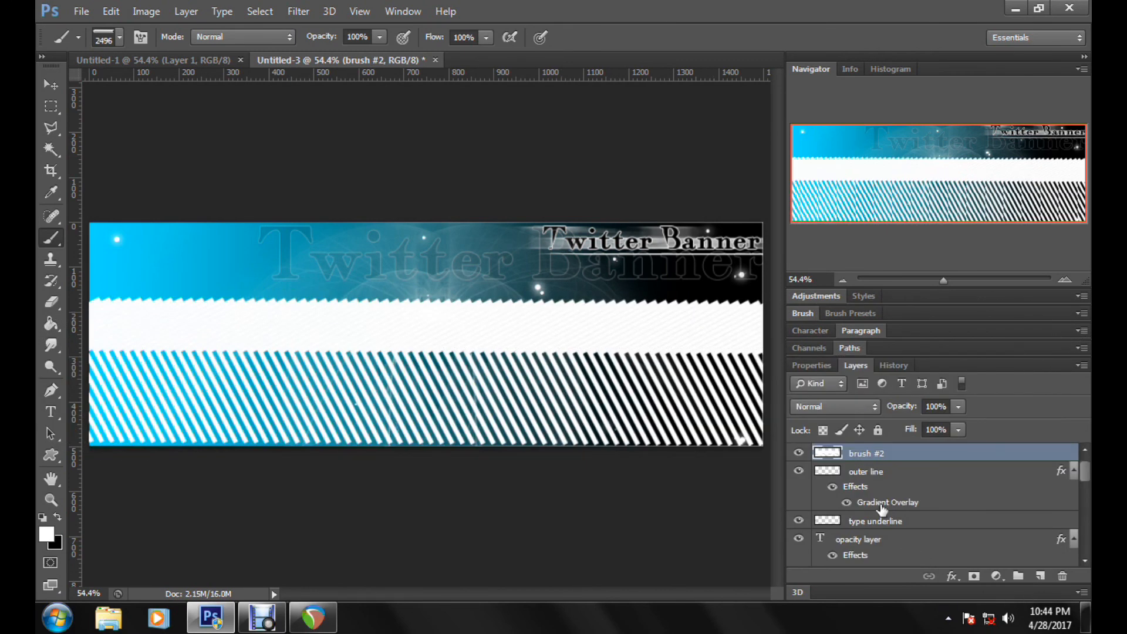
left_click(958, 406)
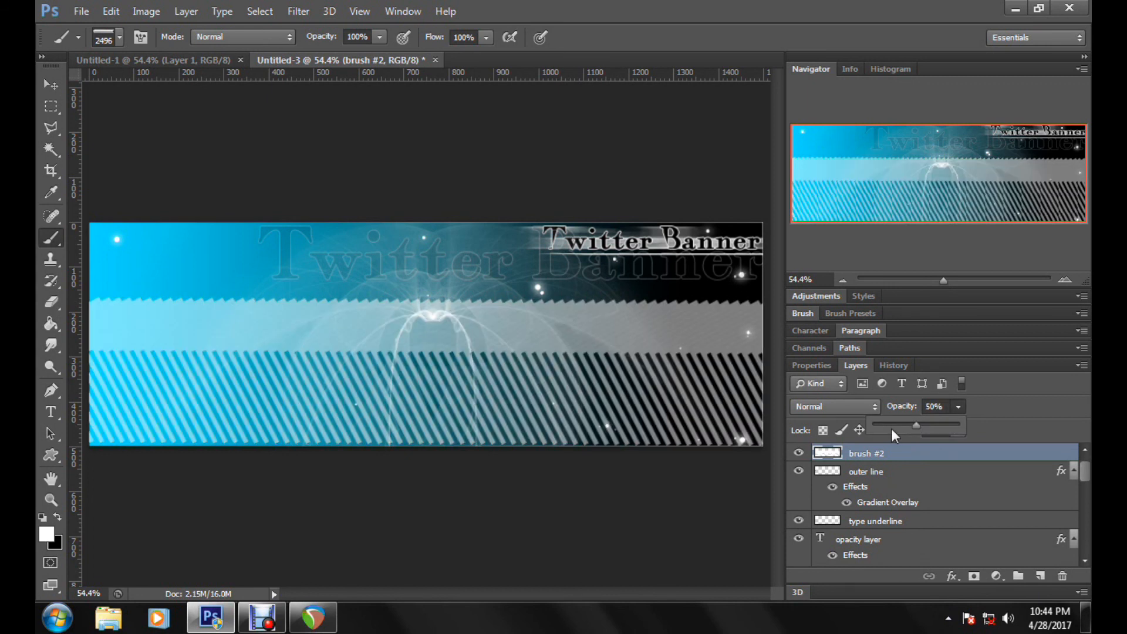
left_click(891, 429)
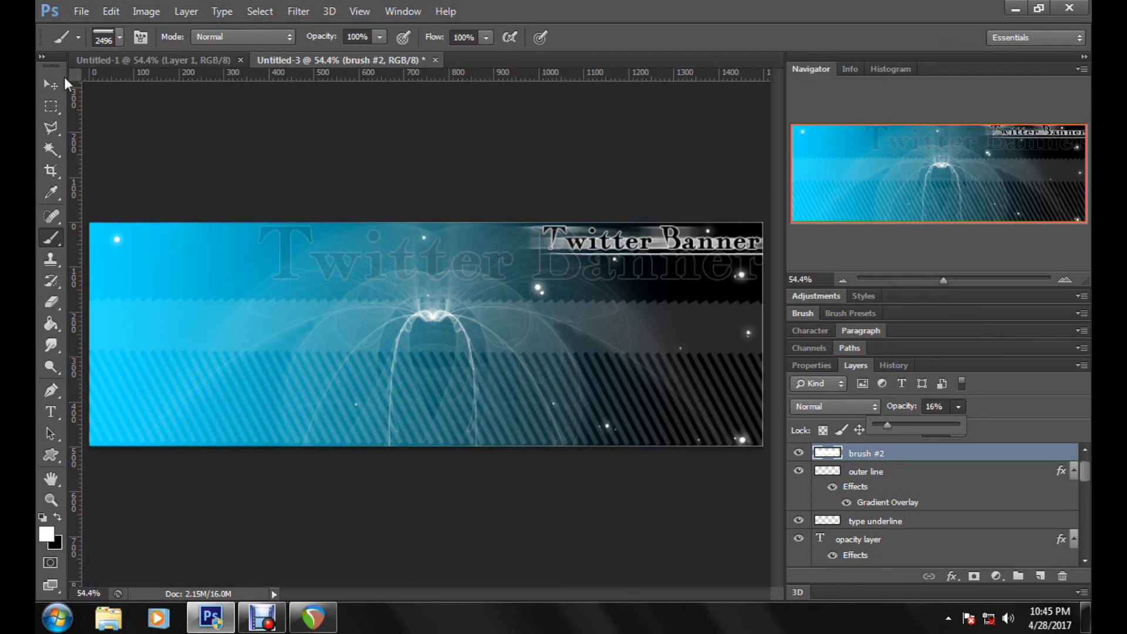
Step: Cut the striped overlay above a diagonal from the banner's lower-left corner to its right edge, using a Polygonal Lasso selection
left_click(50, 128)
right_click(50, 136)
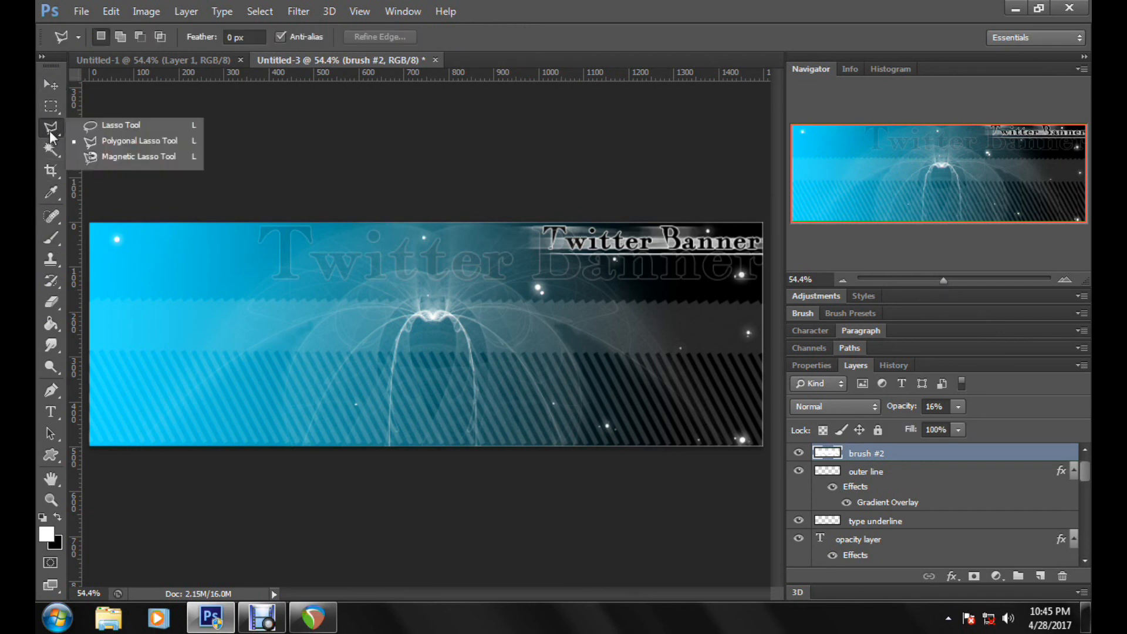
left_click(50, 136)
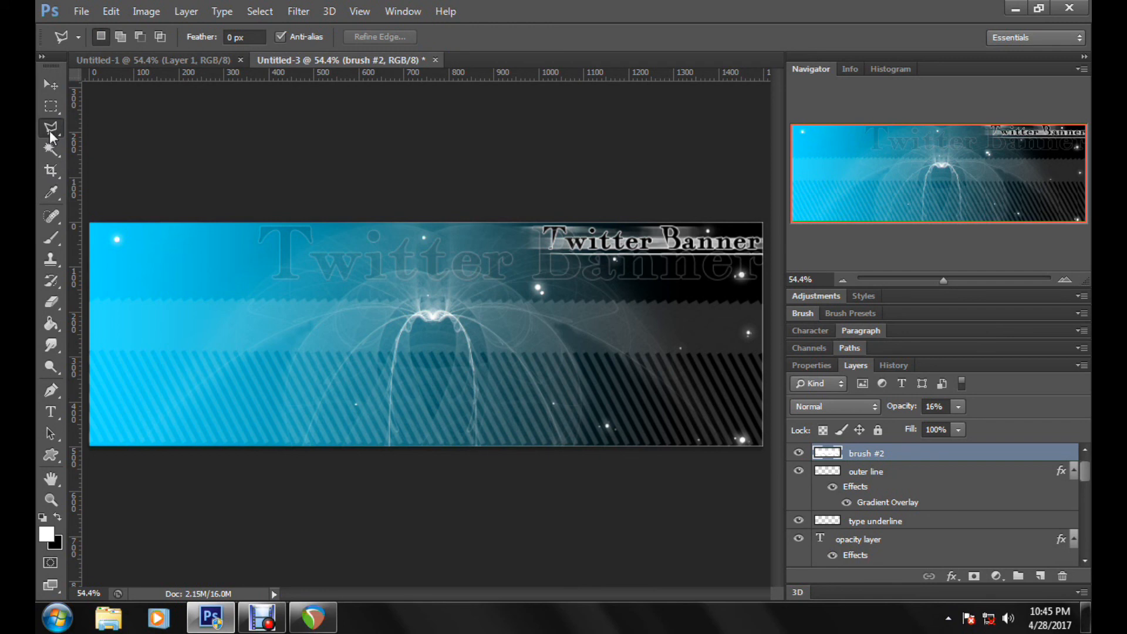
left_click(91, 448)
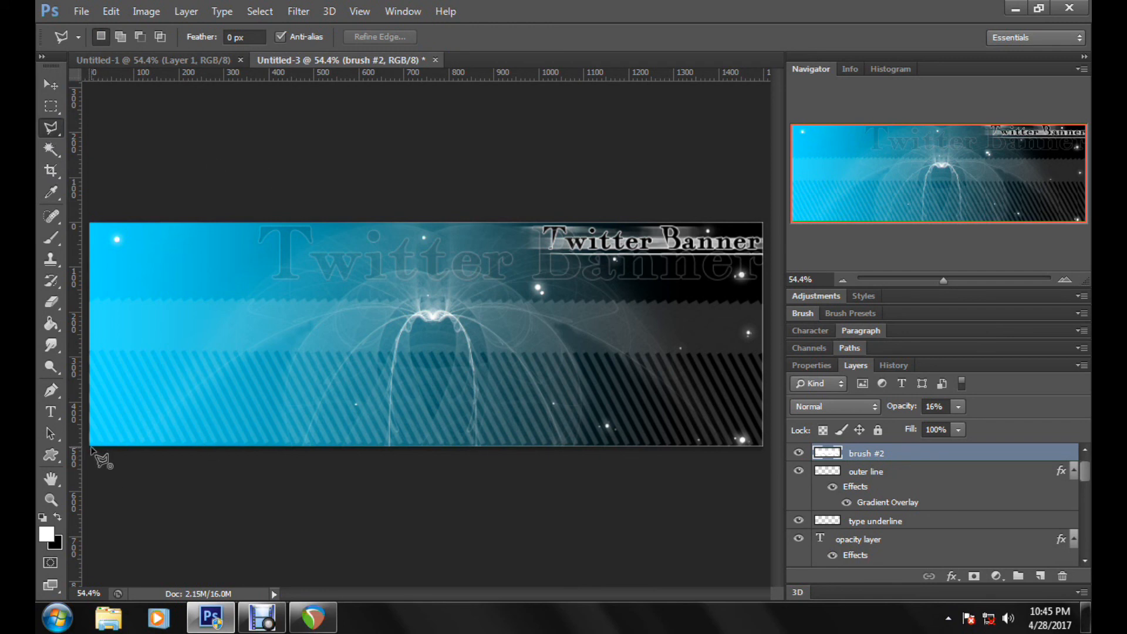
left_click(769, 303)
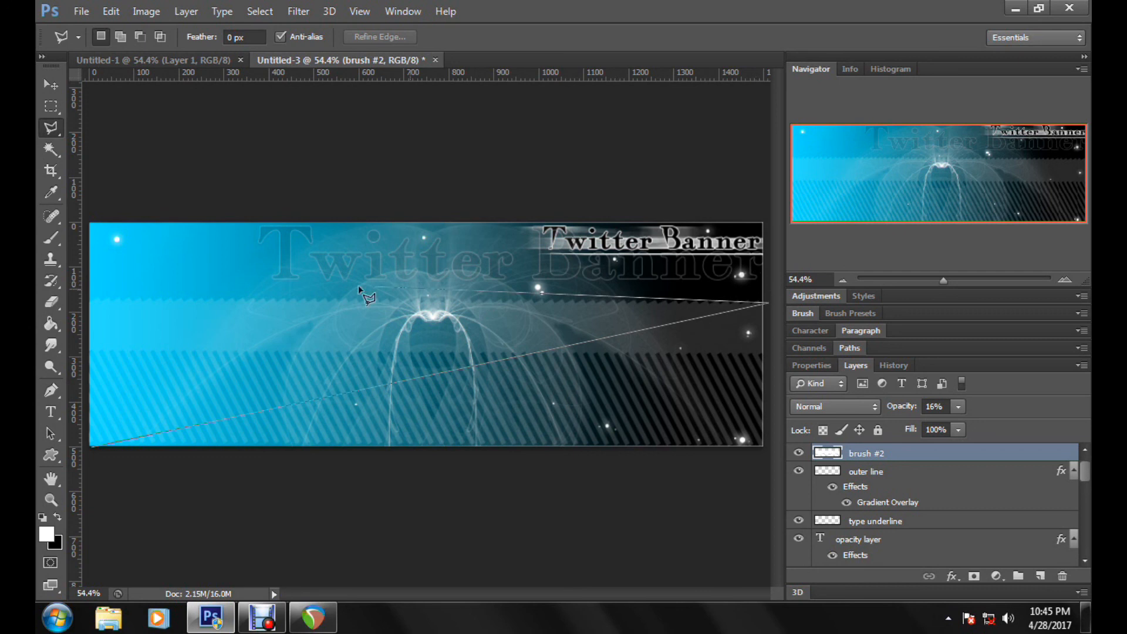
left_click(86, 292)
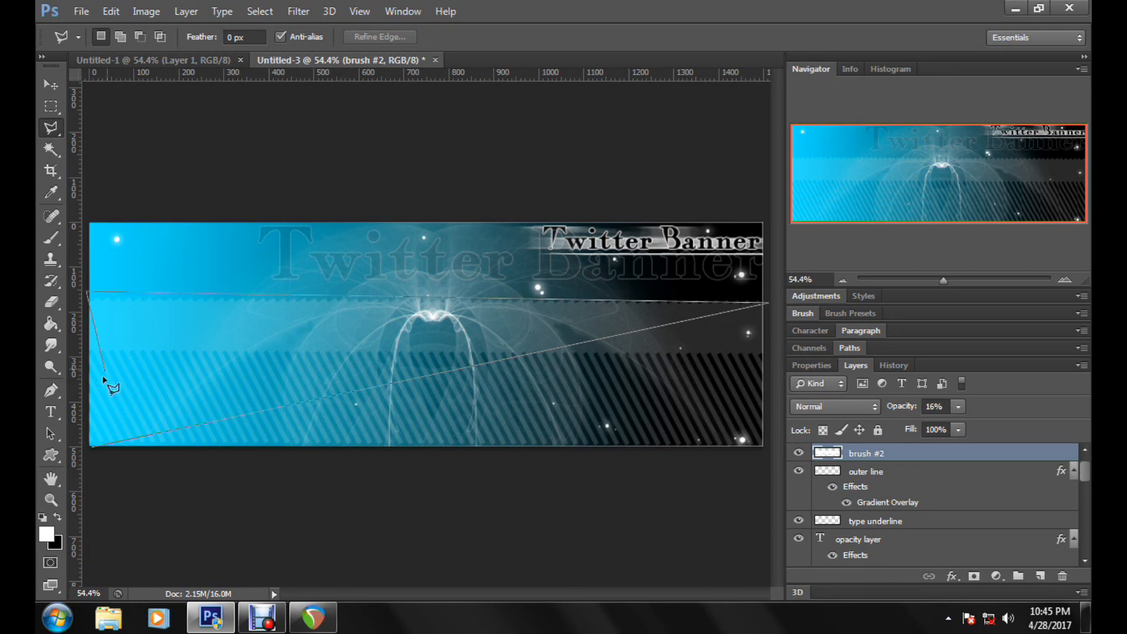
left_click(91, 448)
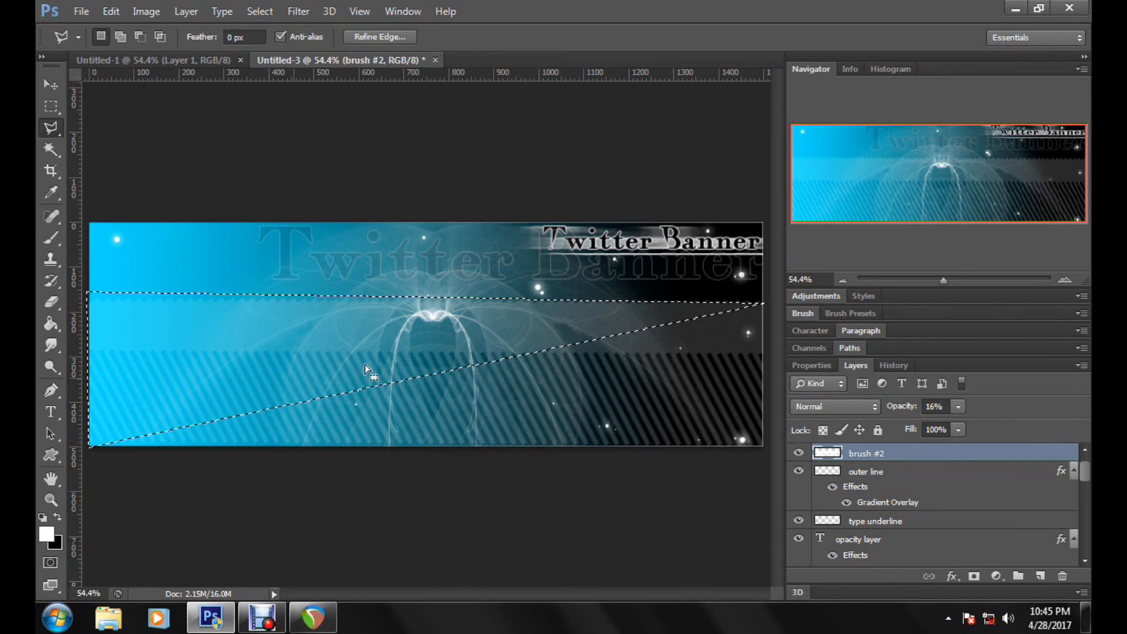
left_click(111, 11)
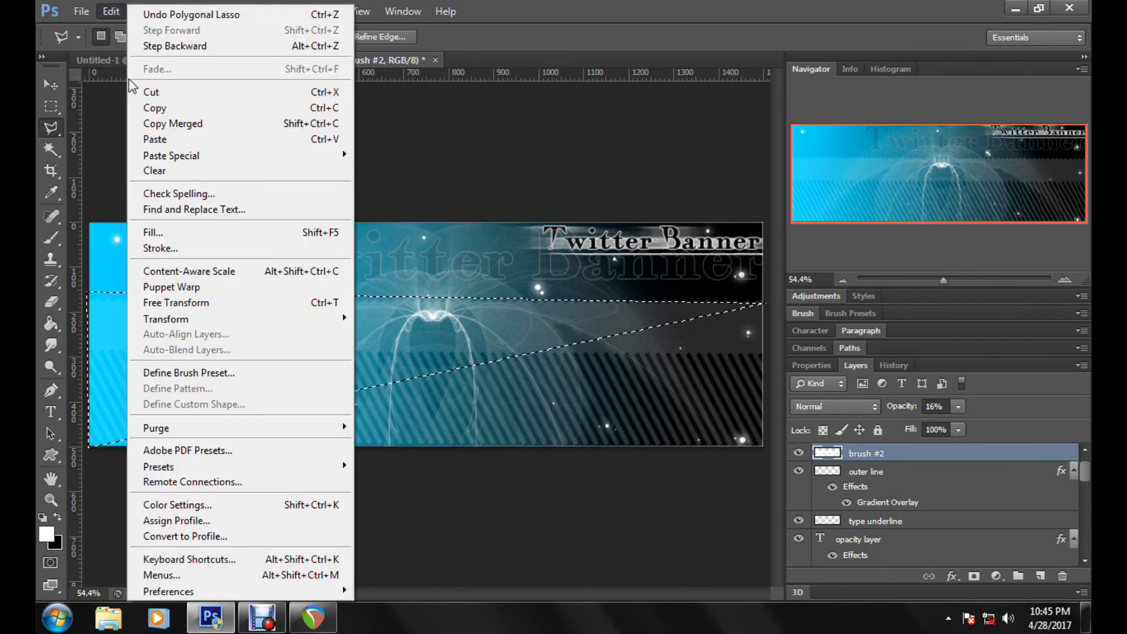
left_click(152, 92)
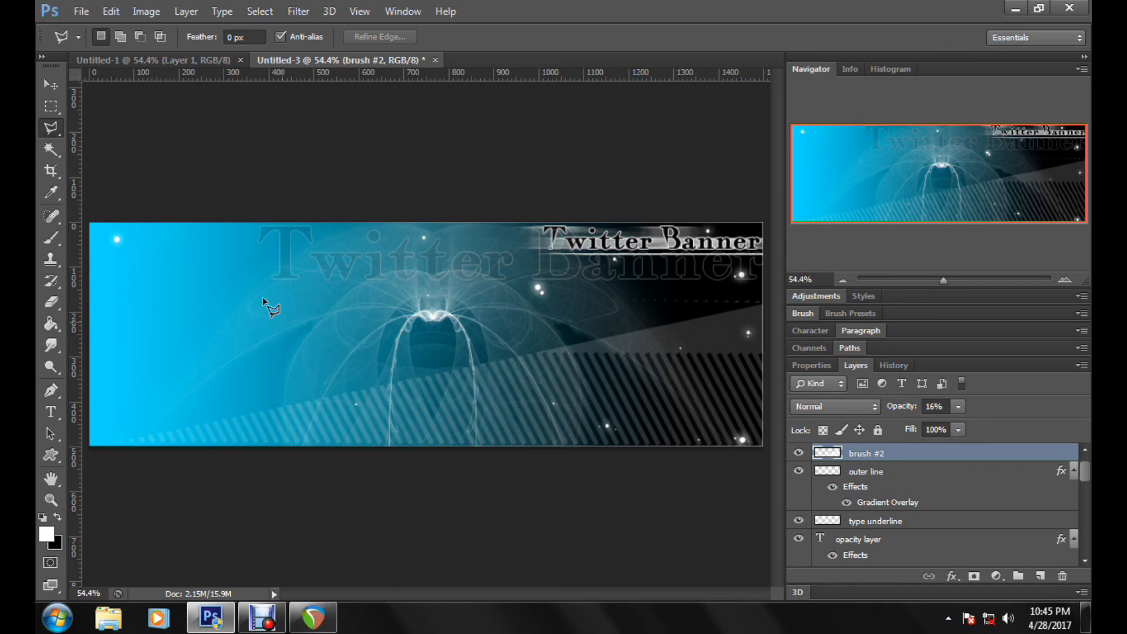
Step: Nudge the striped overlay slightly down, inspect its lower edge up close, and fit the whole banner in view
key("v")
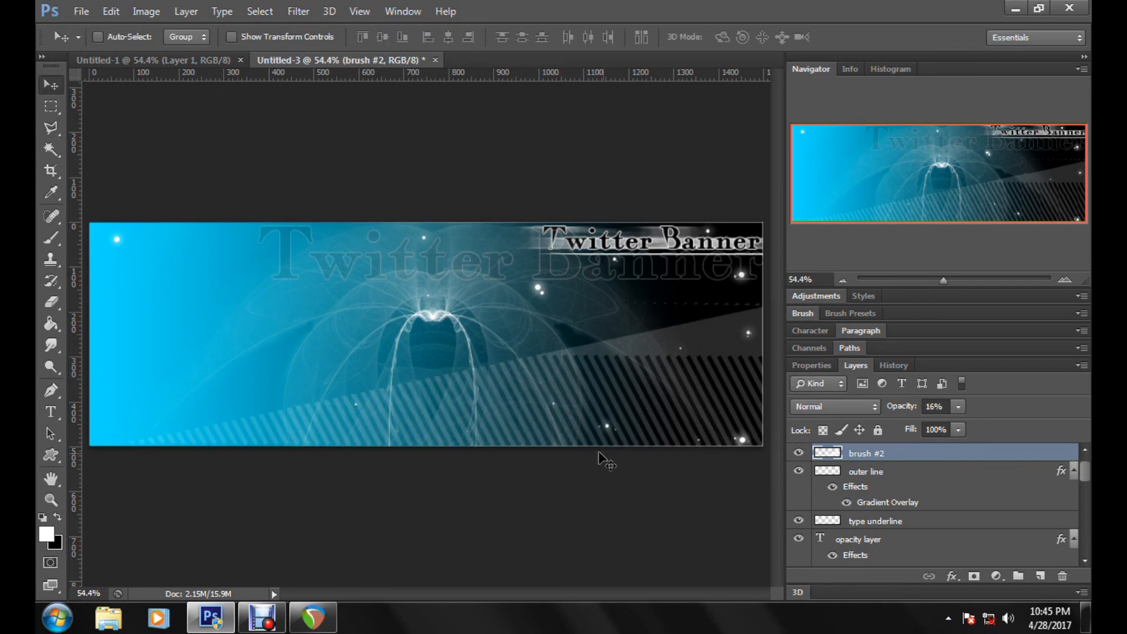
left_click(964, 280)
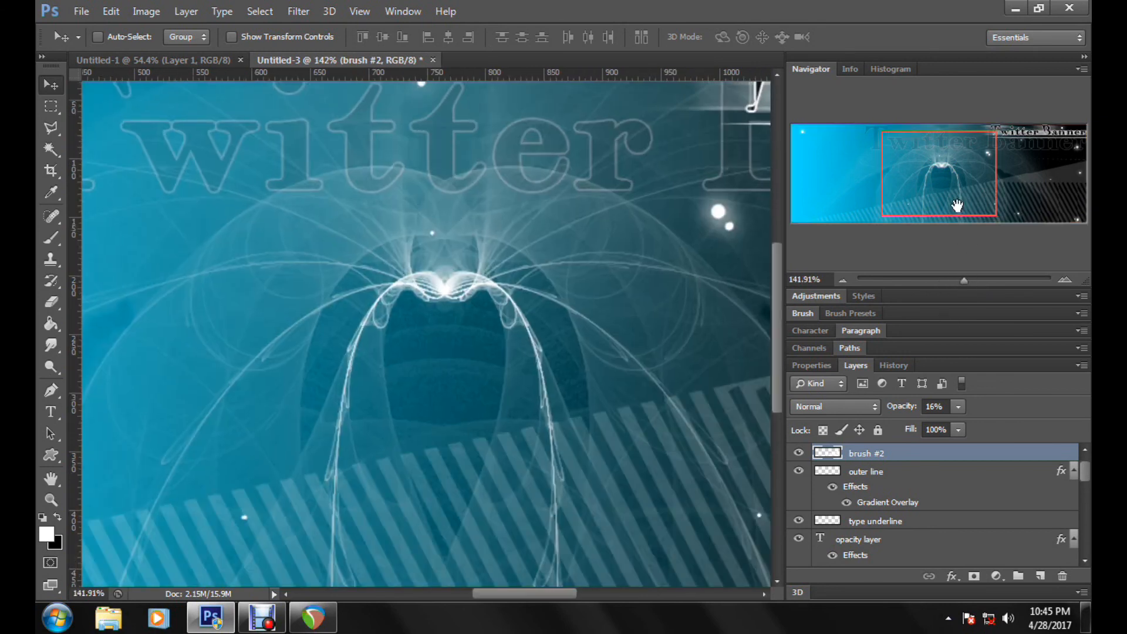
left_click_drag(952, 212, 951, 212)
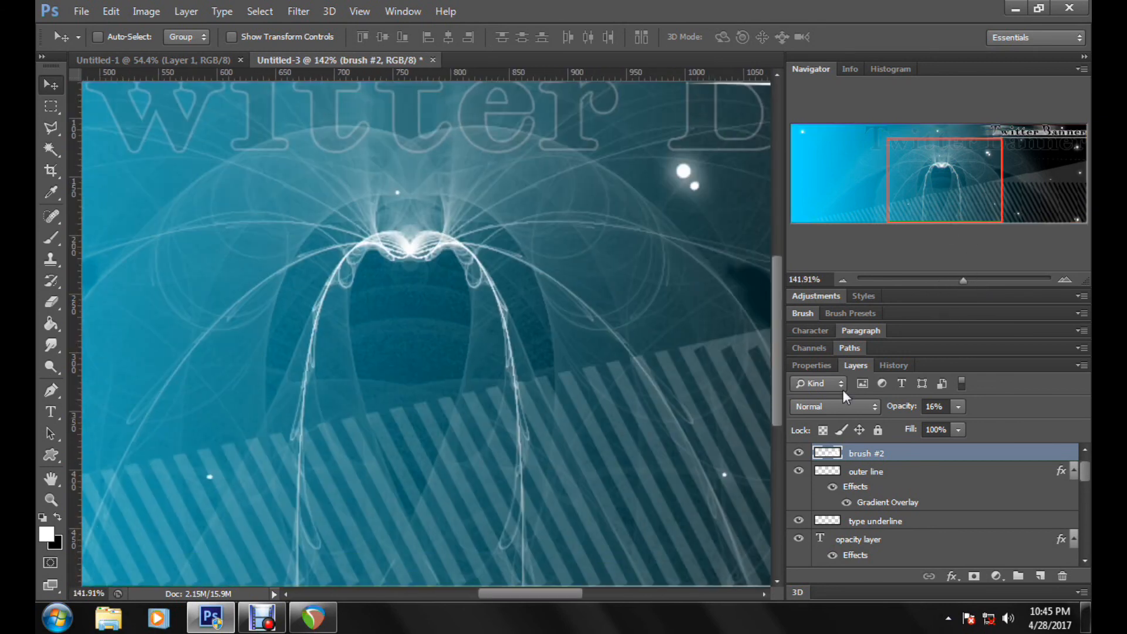
left_click_drag(772, 406, 772, 447)
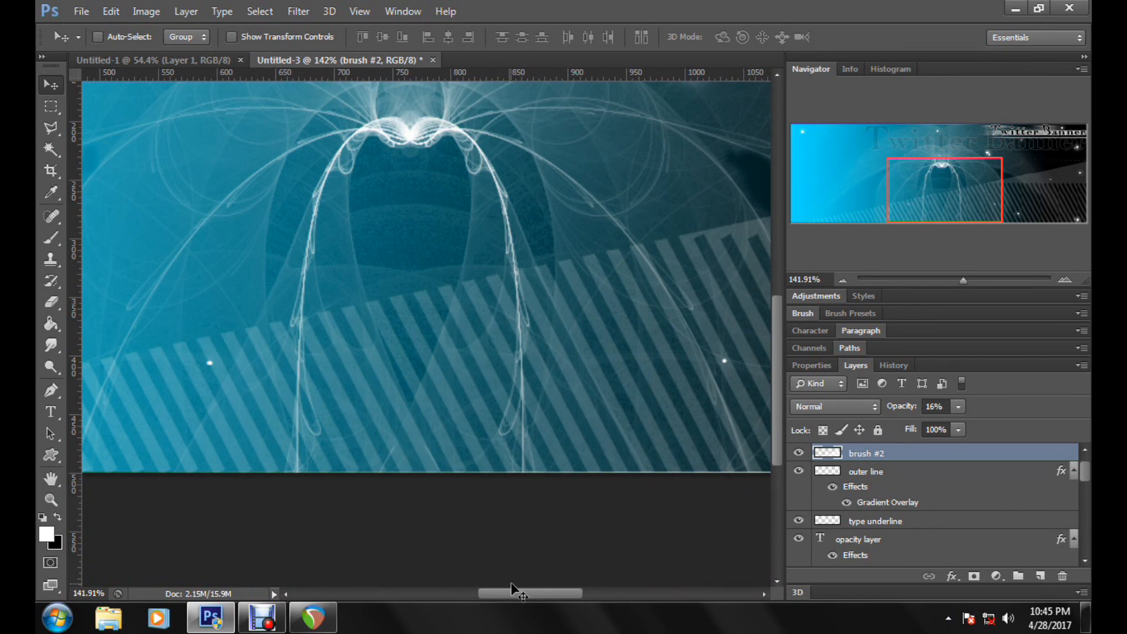
left_click_drag(549, 594, 641, 592)
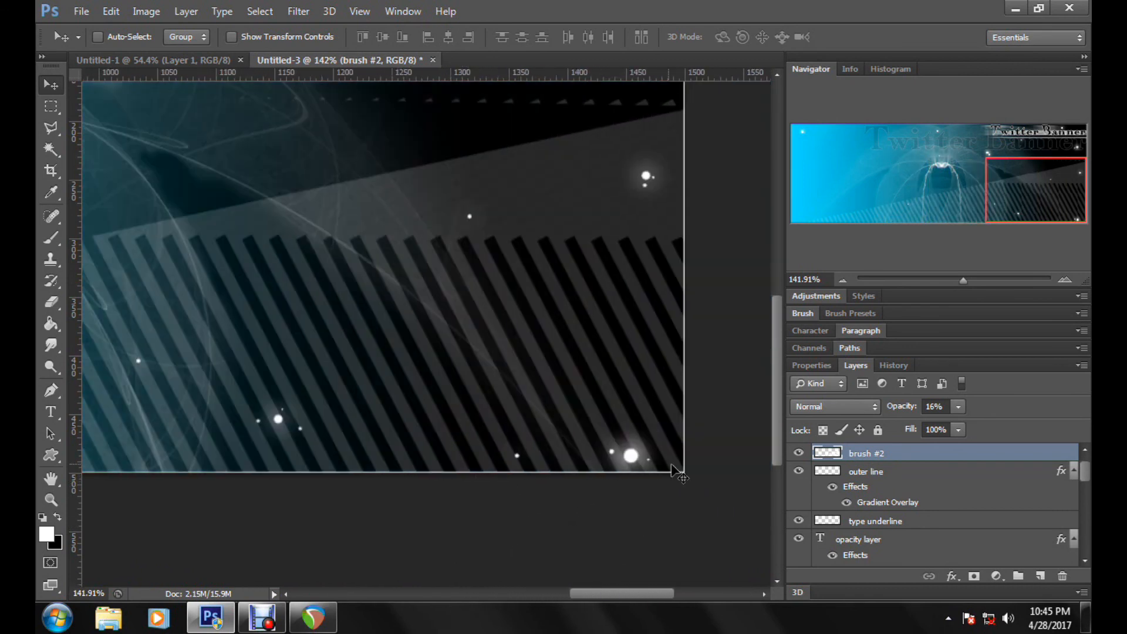
left_click(931, 280)
left_click(52, 500)
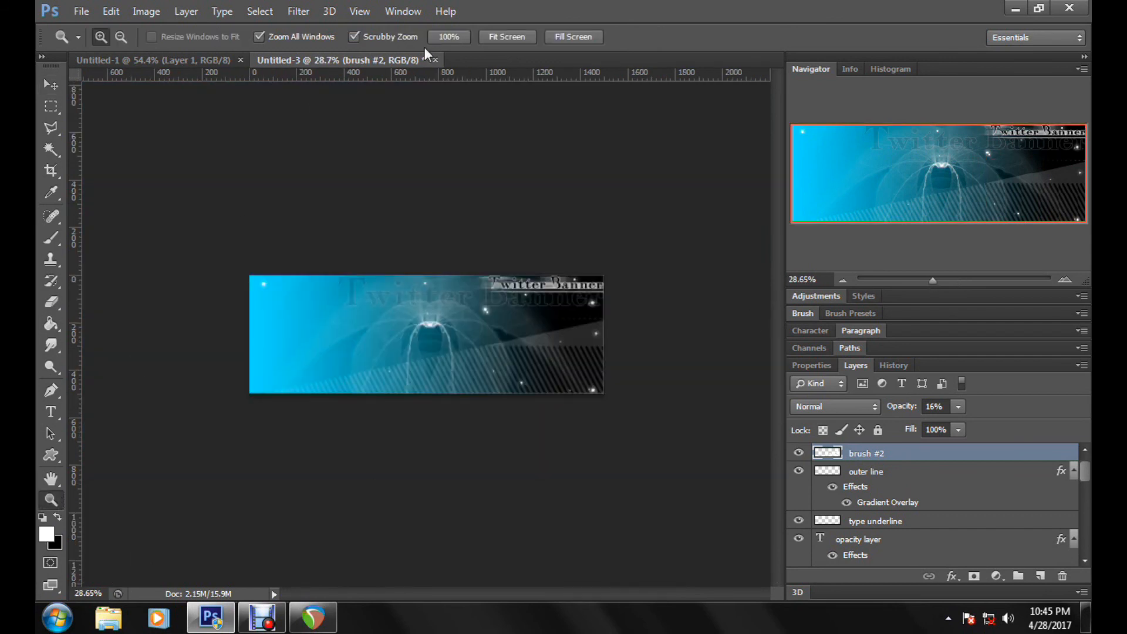
left_click(508, 38)
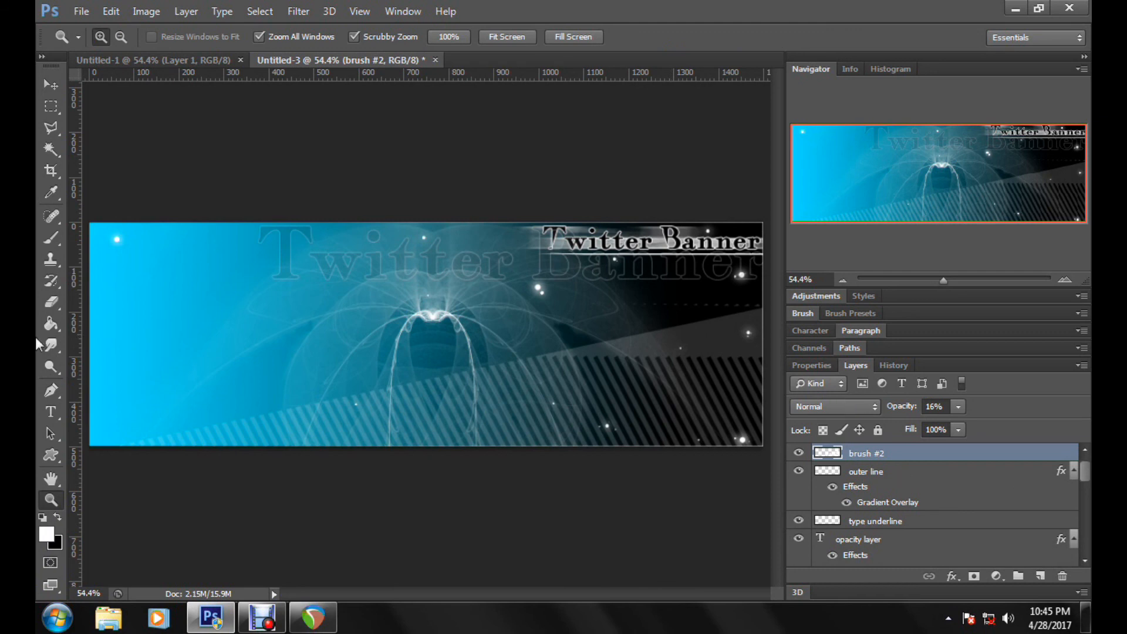
Step: Erase a round hole in the grey band beside the glowing dot near the right edge with a hard 41 px eraser
left_click(52, 301)
right_click(727, 377)
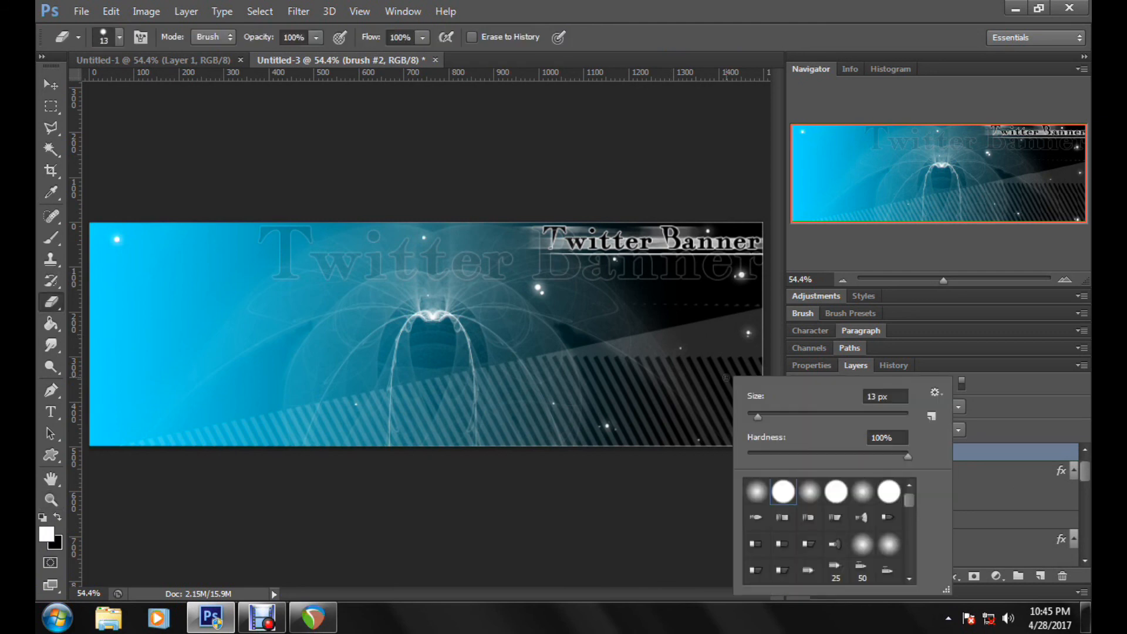
left_click(781, 416)
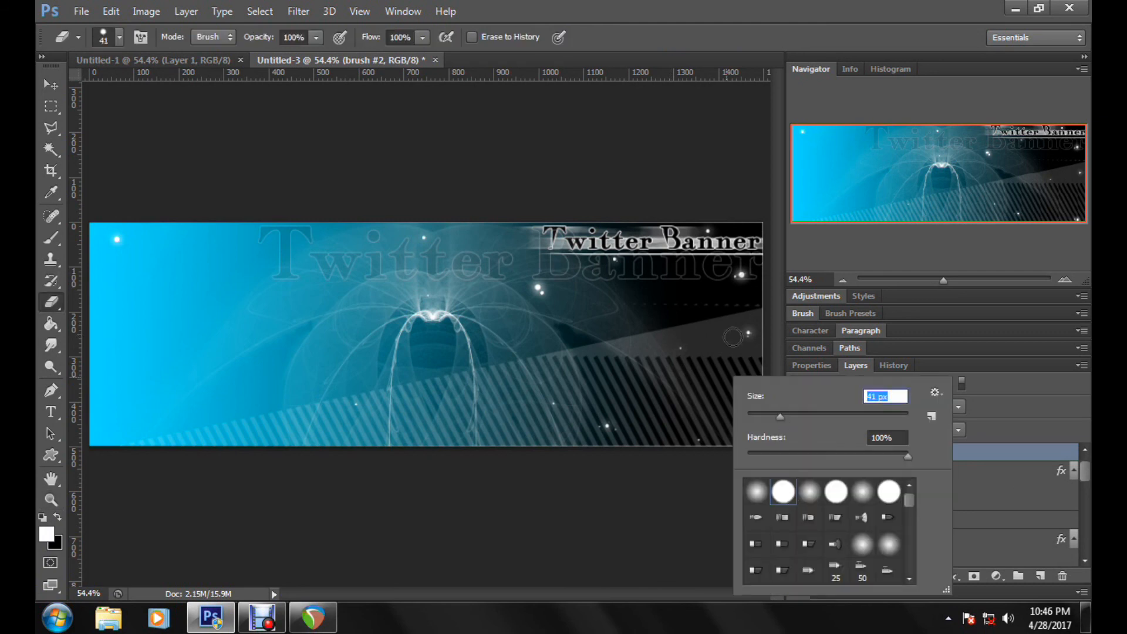
left_click(727, 337)
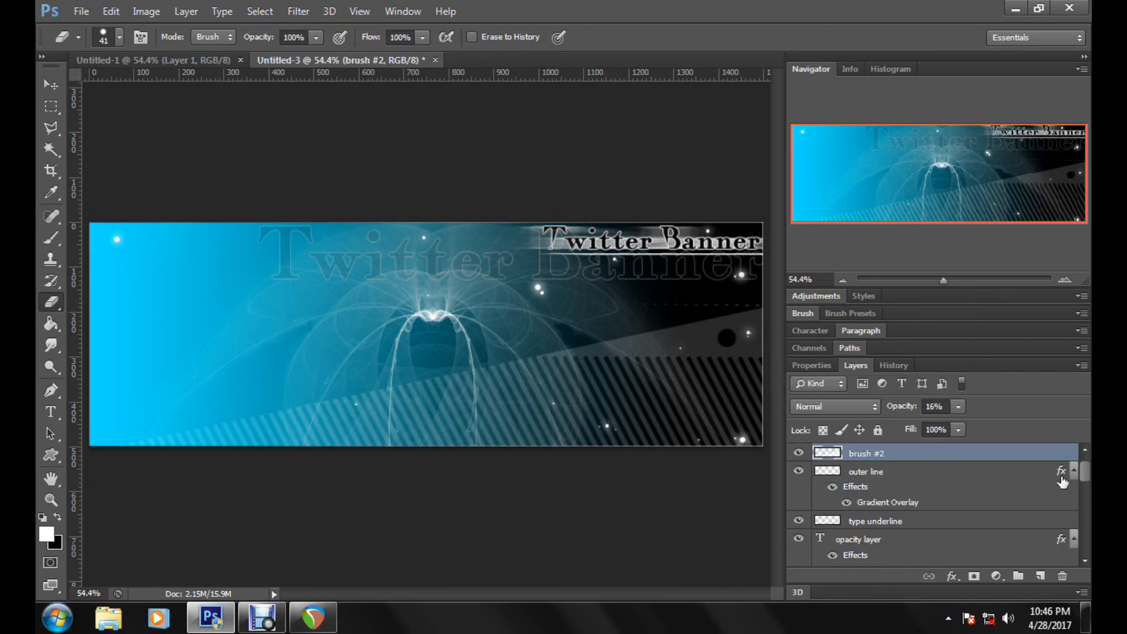
Step: Erase smaller round holes on either side of the large hole in the grey band with a hard 16 px eraser
right_click(704, 339)
left_click(740, 376)
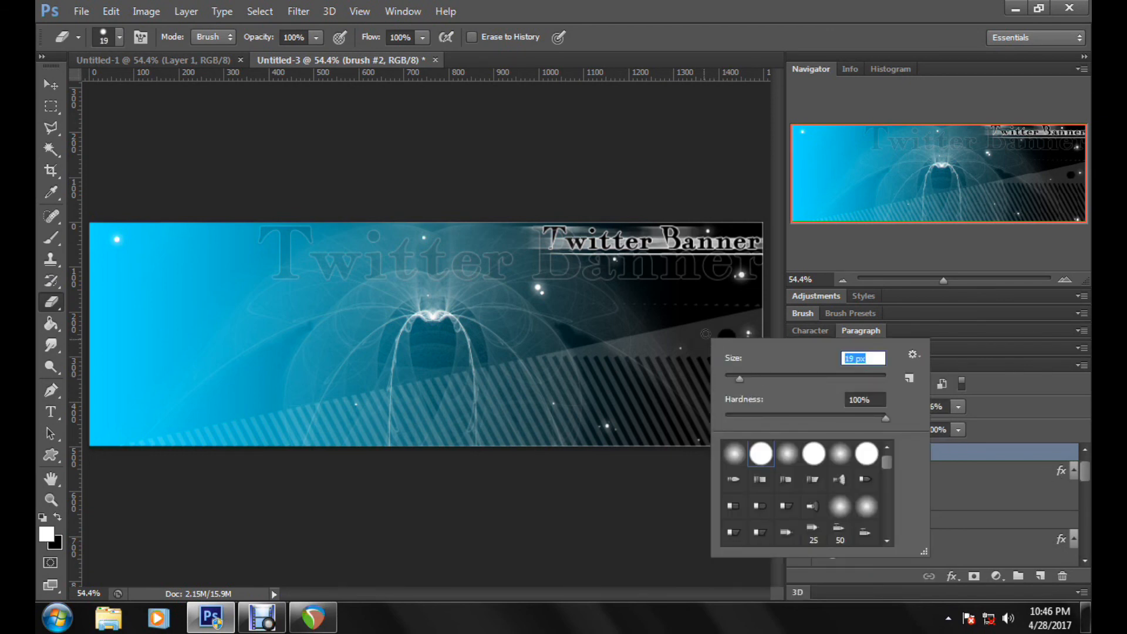
key("Down")
key("Down")
key("Down")
left_click(705, 344)
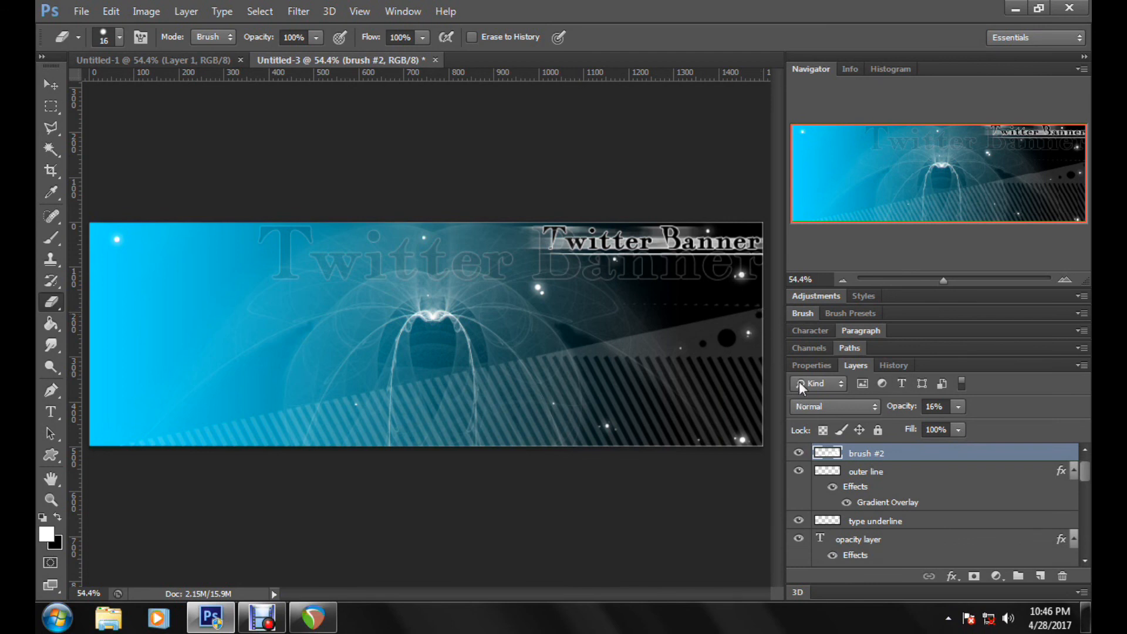
Step: Erase tiny round holes in the grey band with a hard 6 px eraser
right_click(759, 339)
left_click_drag(795, 377, 770, 380)
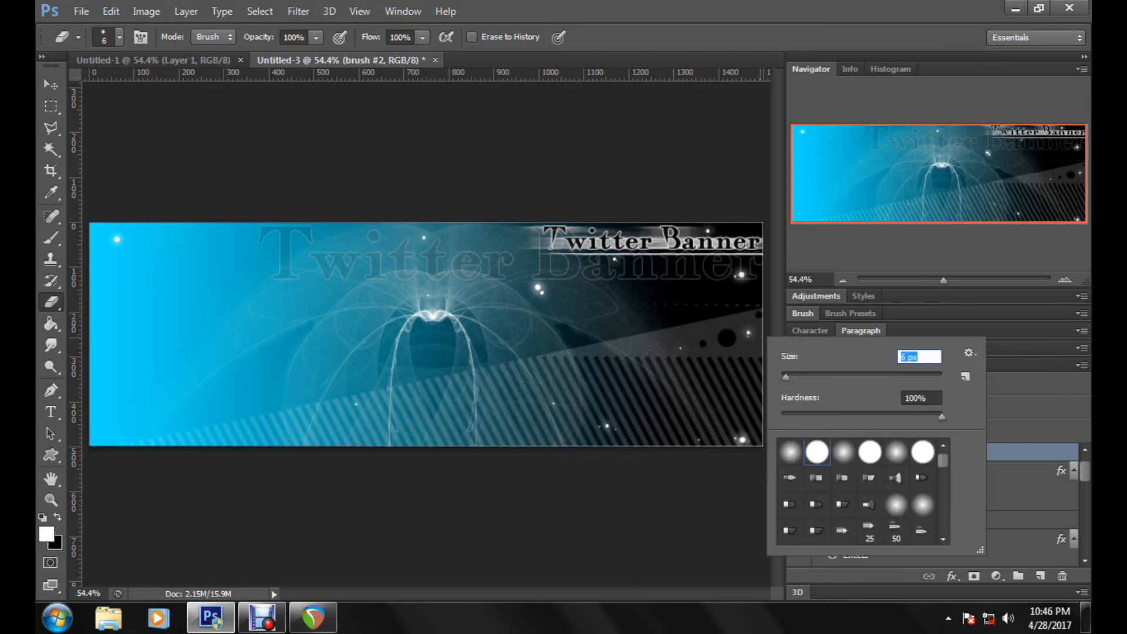
key("Return")
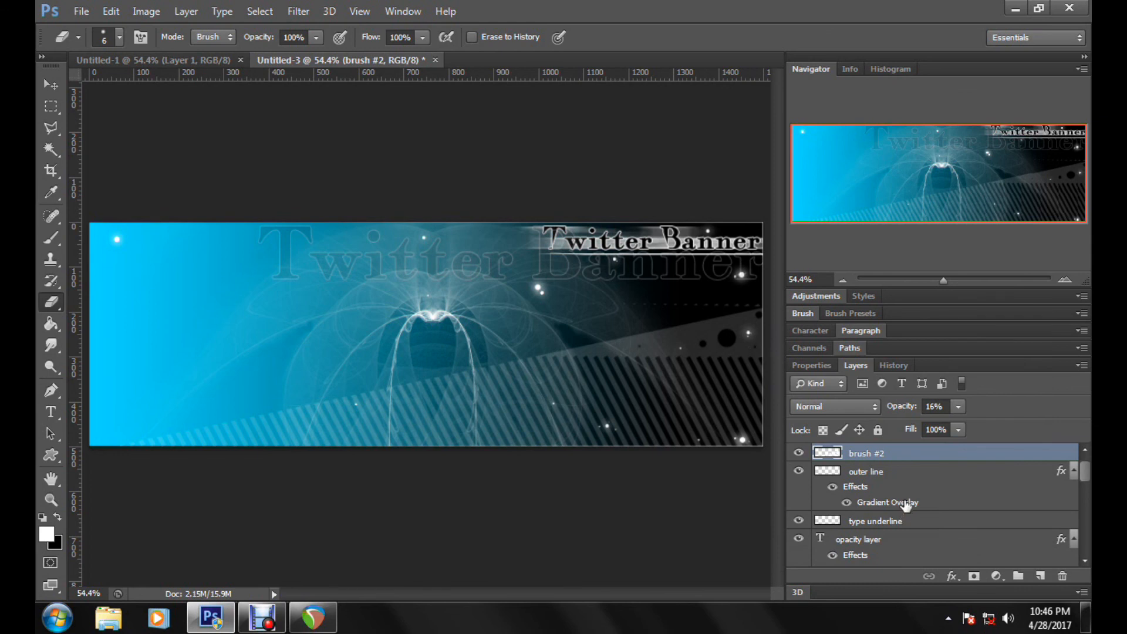
Step: Duplicate the brush #2 layer and erase the faint dashed line above the grey band with a hard 54 px eraser
mouse_move(958, 457)
left_mouse_down()
mouse_move(1001, 487)
mouse_move(1041, 576)
left_mouse_up()
left_click(934, 476)
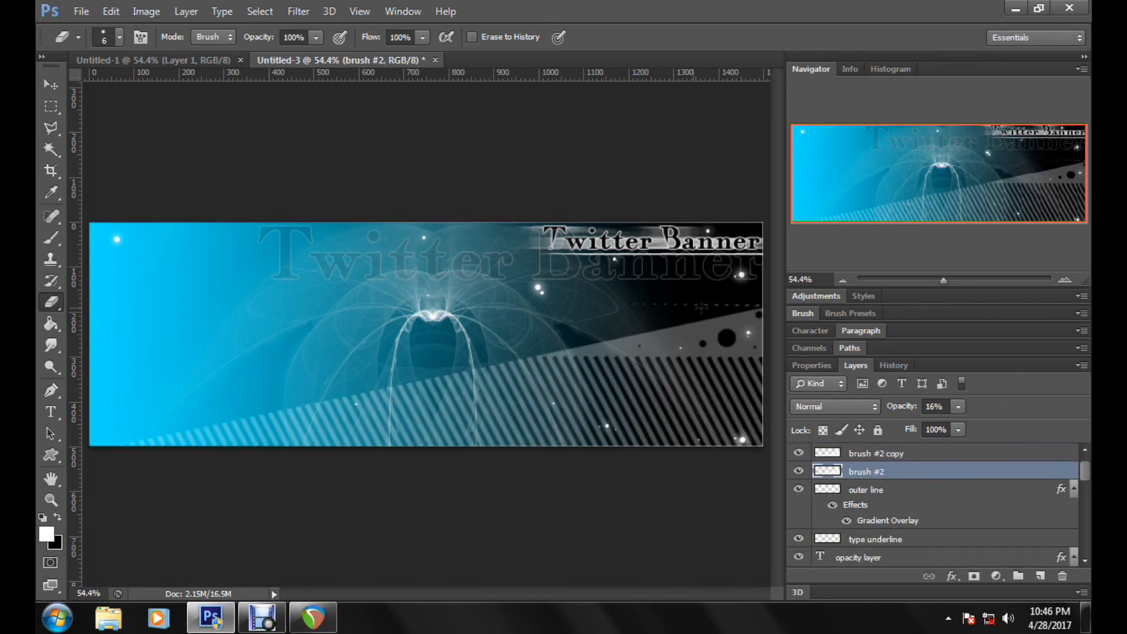
right_click(481, 286)
left_click_drag(506, 323, 535, 325)
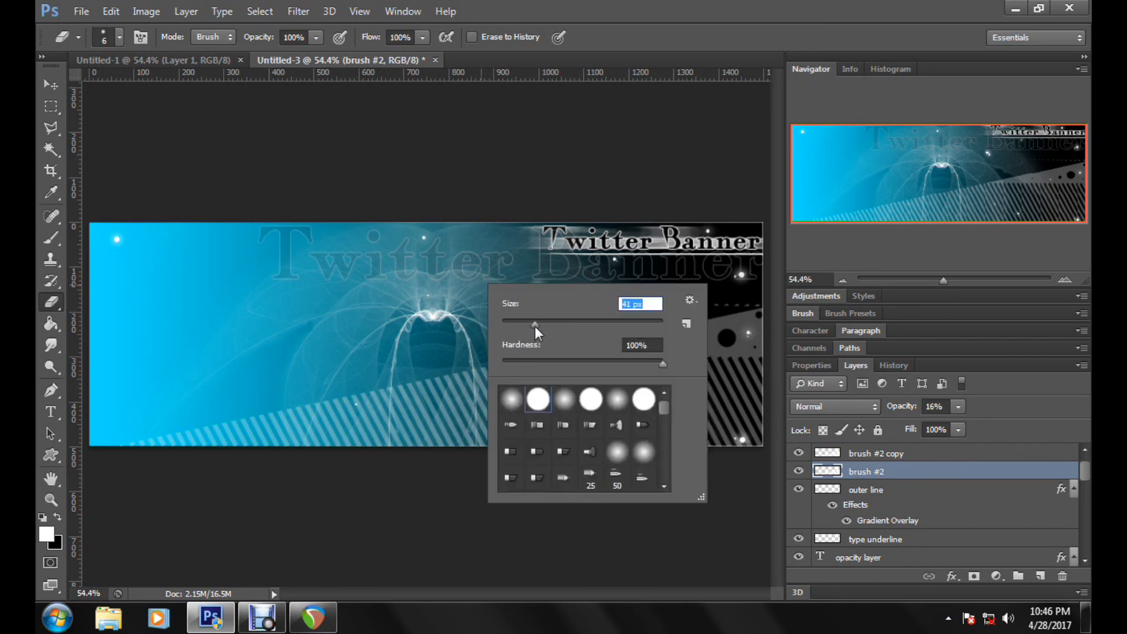
key("Return")
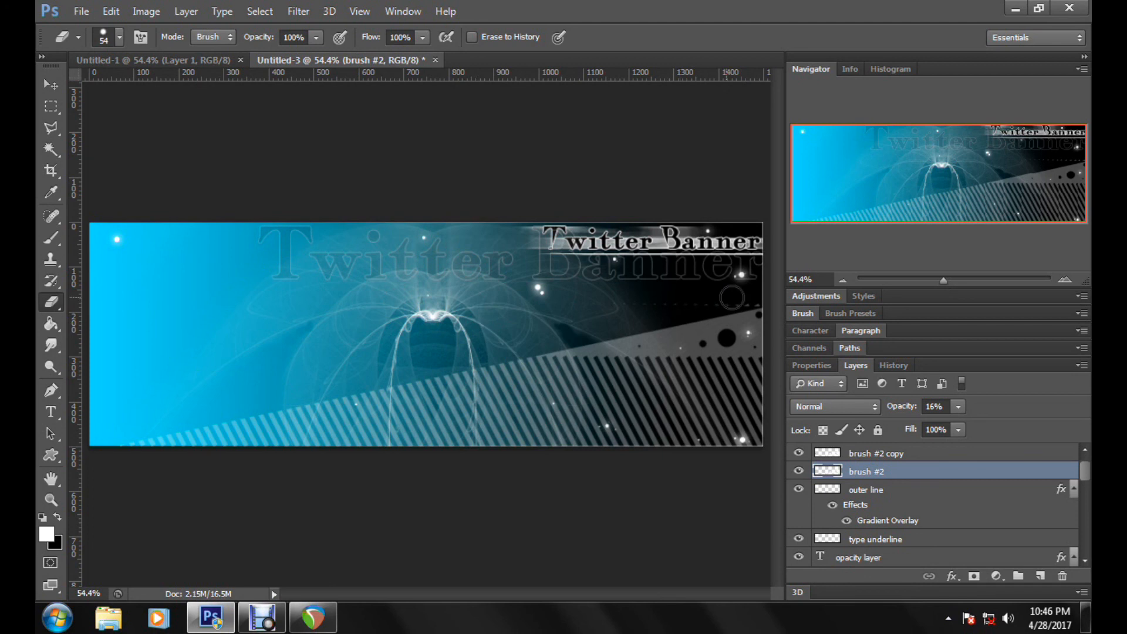
key("alt+bracketright")
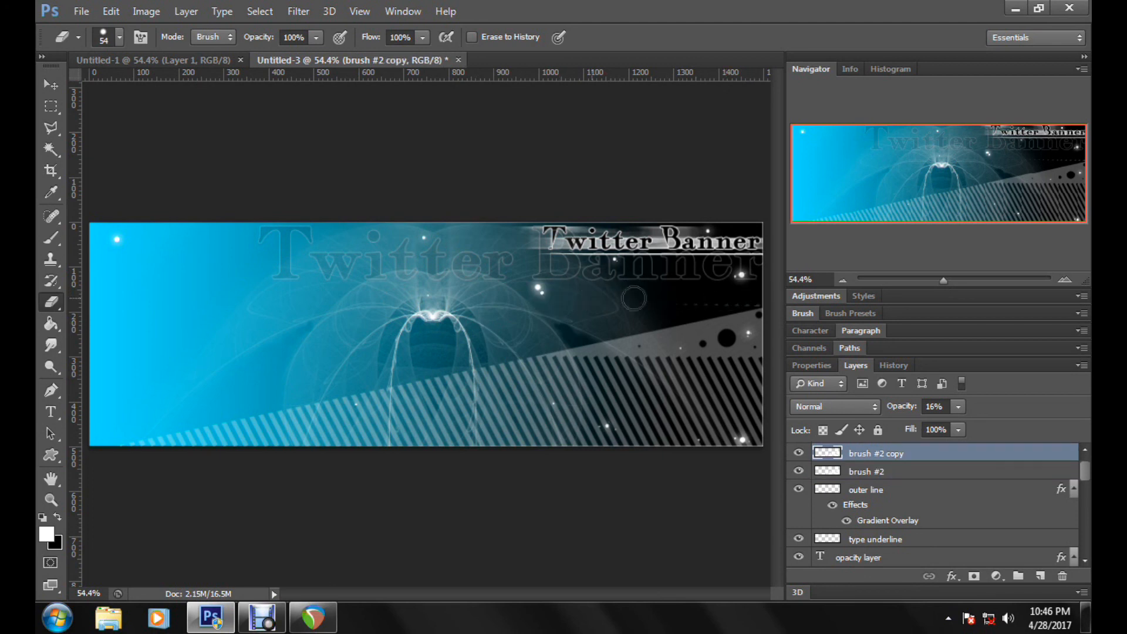
left_click_drag(661, 300, 763, 296)
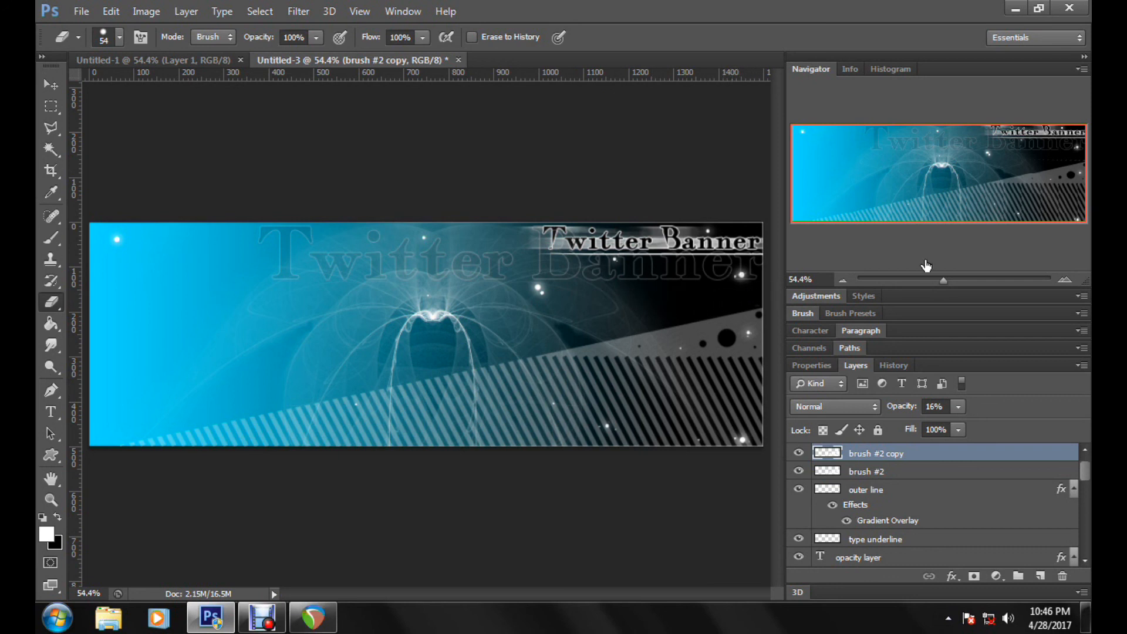
Step: Try a Motion Blur at angle 0° with a distance of 469 pixels on the original brush #2 layer
left_click(866, 472)
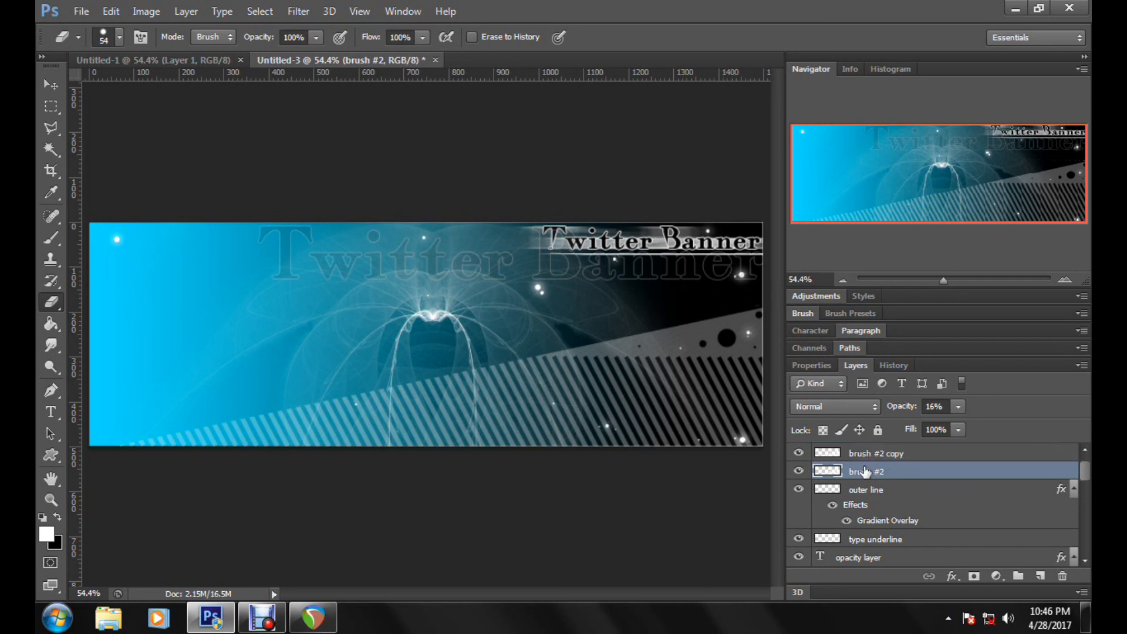
left_click(298, 11)
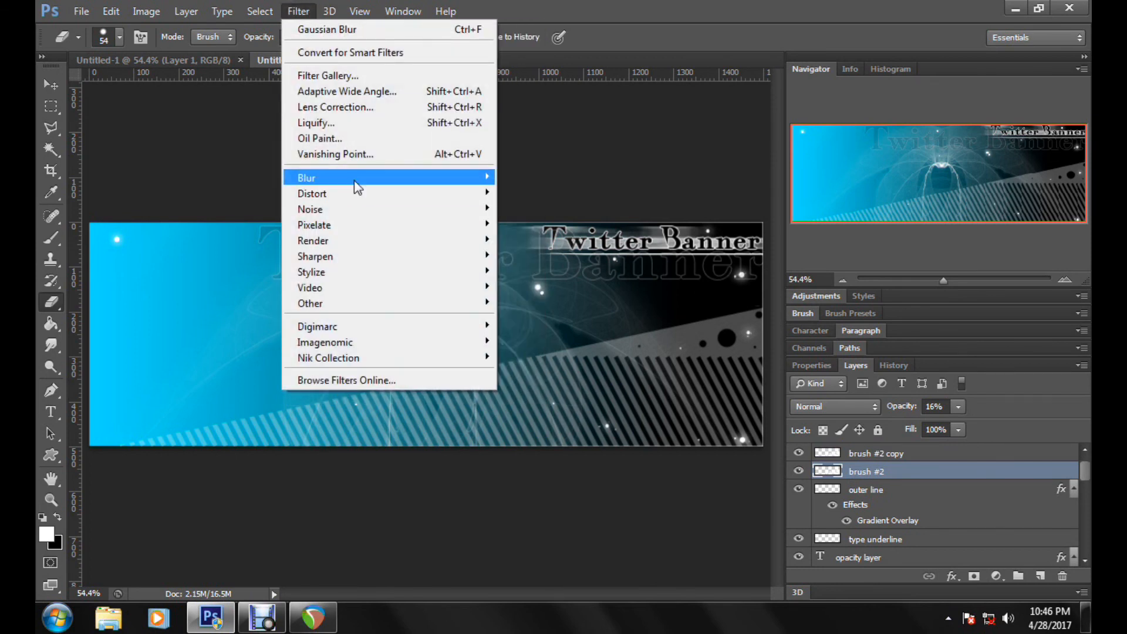
mouse_move(476, 178)
left_click(561, 325)
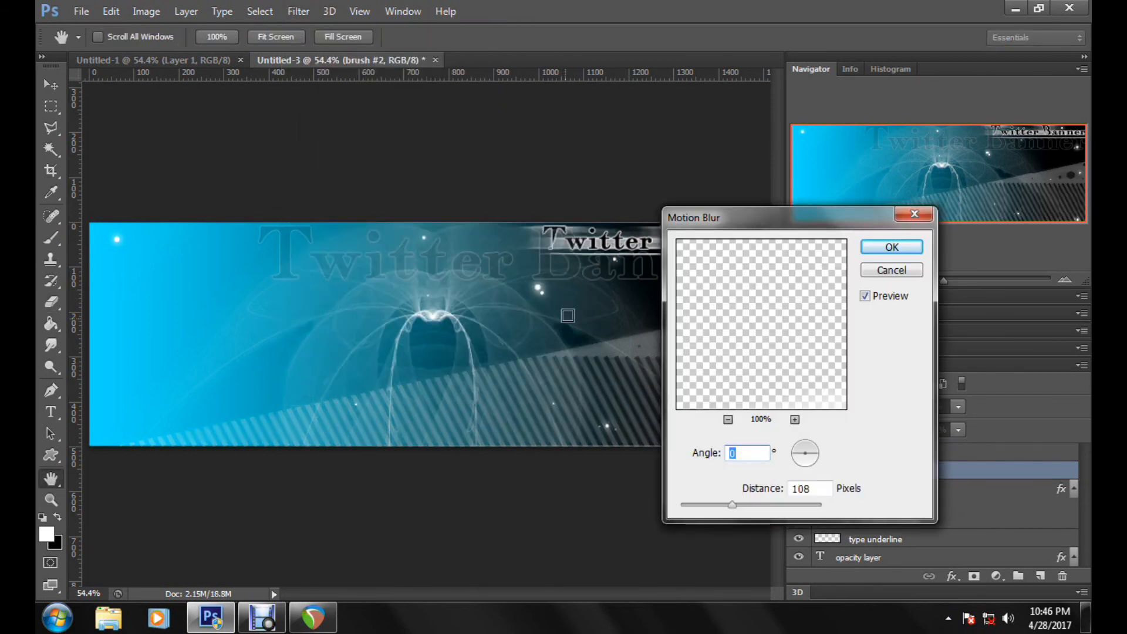
left_click_drag(741, 218, 915, 259)
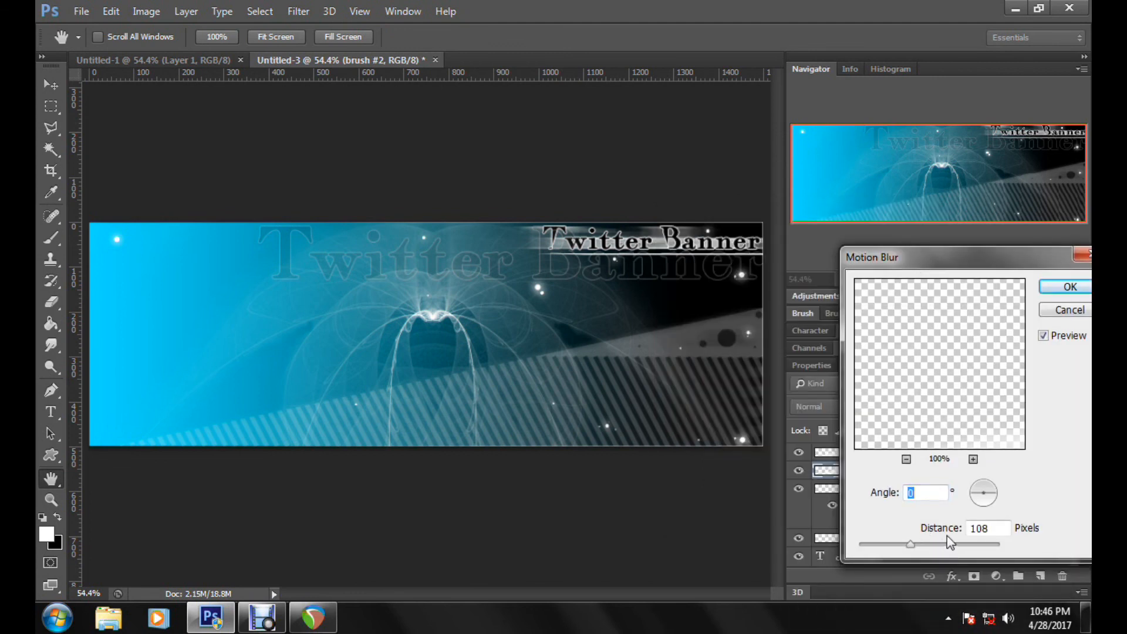
left_click_drag(937, 541, 949, 543)
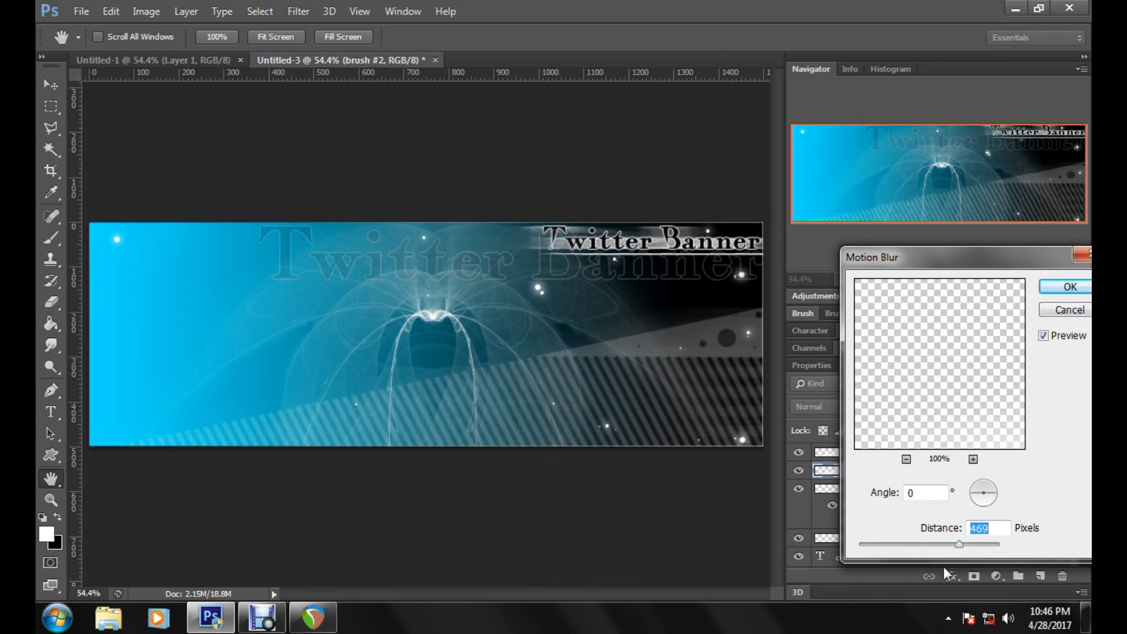
left_click(1067, 310)
Step: Delete the original brush #2 layer, keeping its copy
left_click_drag(966, 475, 1064, 575)
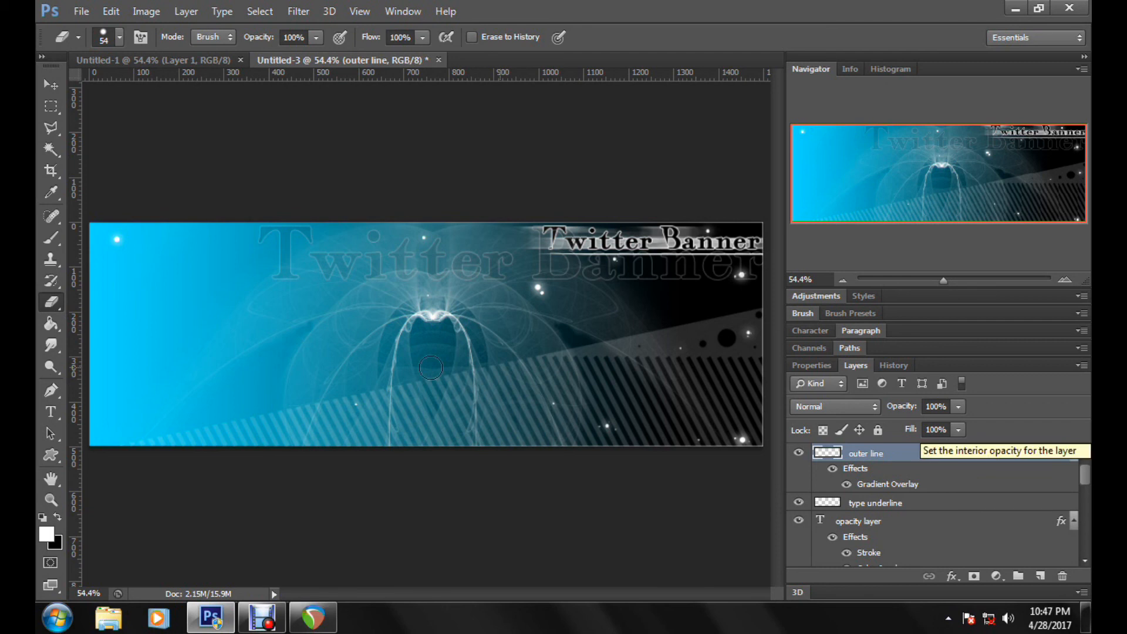
Step: Set up the banner for web export as a Maximum-quality JPEG at 1500 × 500 pixels with Bicubic resampling
left_click(81, 11)
mouse_move(170, 273)
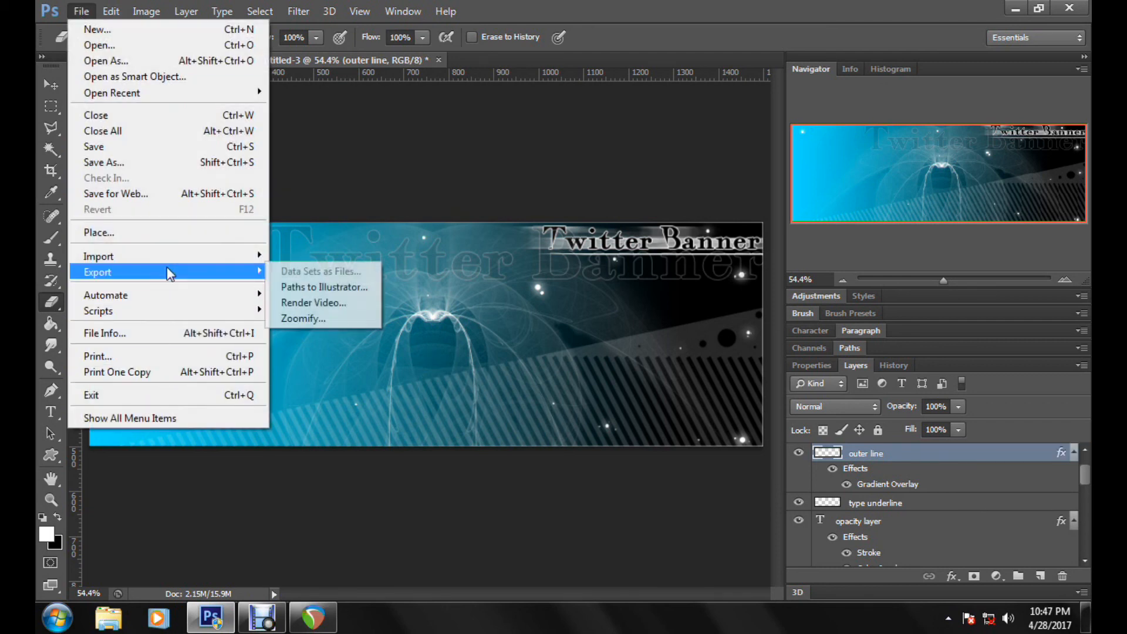
left_click(166, 197)
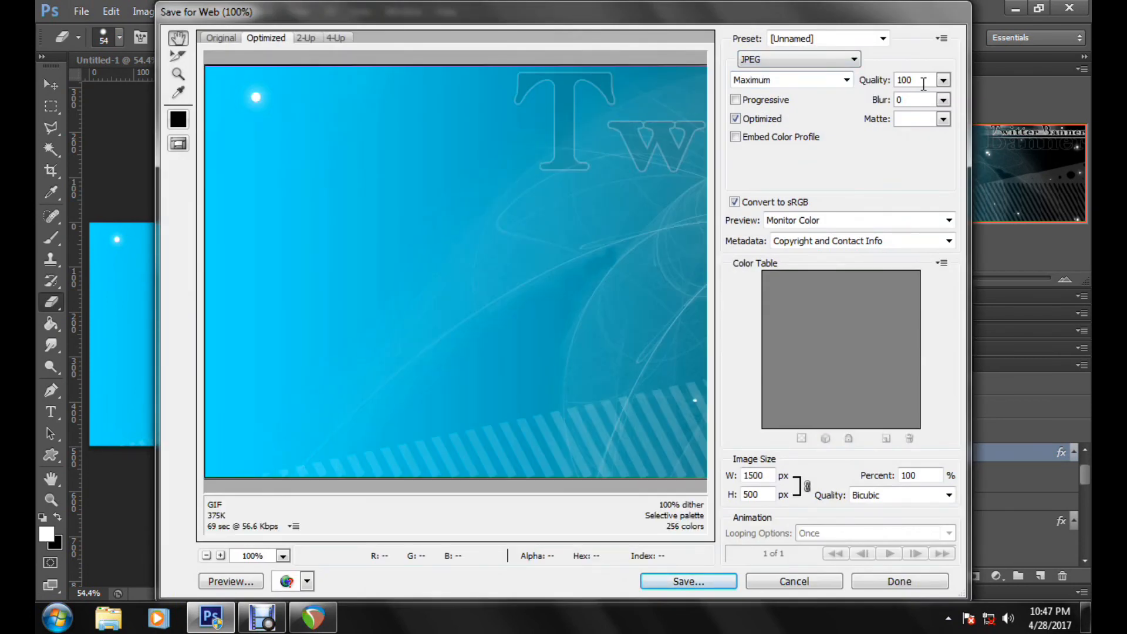
left_click(871, 497)
left_click(872, 498)
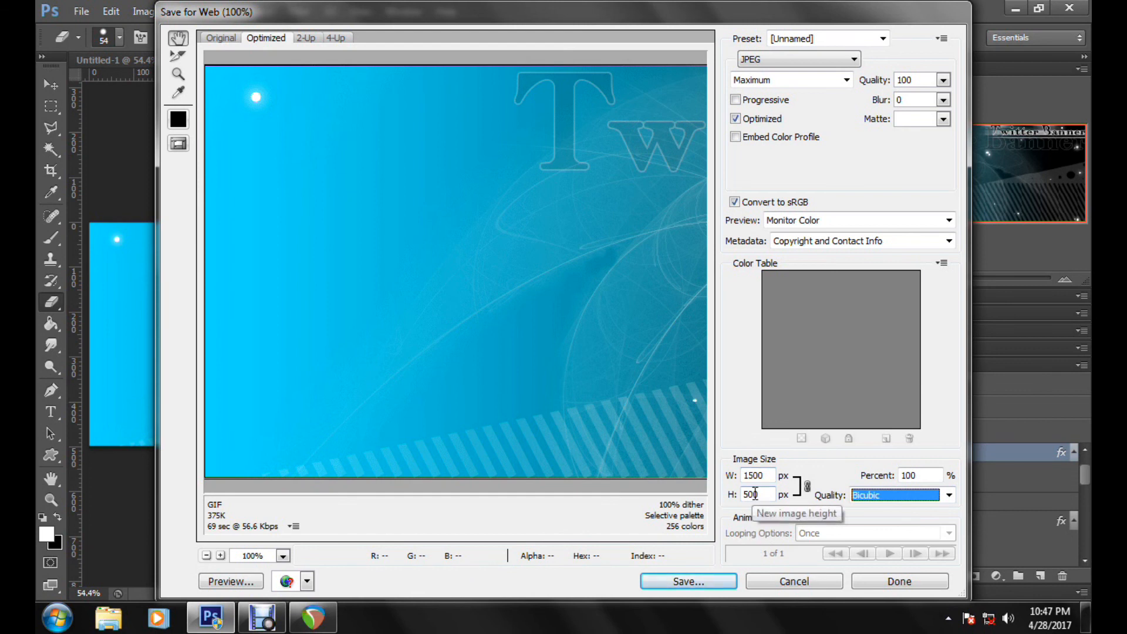
Step: Examine the whole banner and its fractal, dot and text details in the original-image export preview at several magnifications
left_click(226, 36)
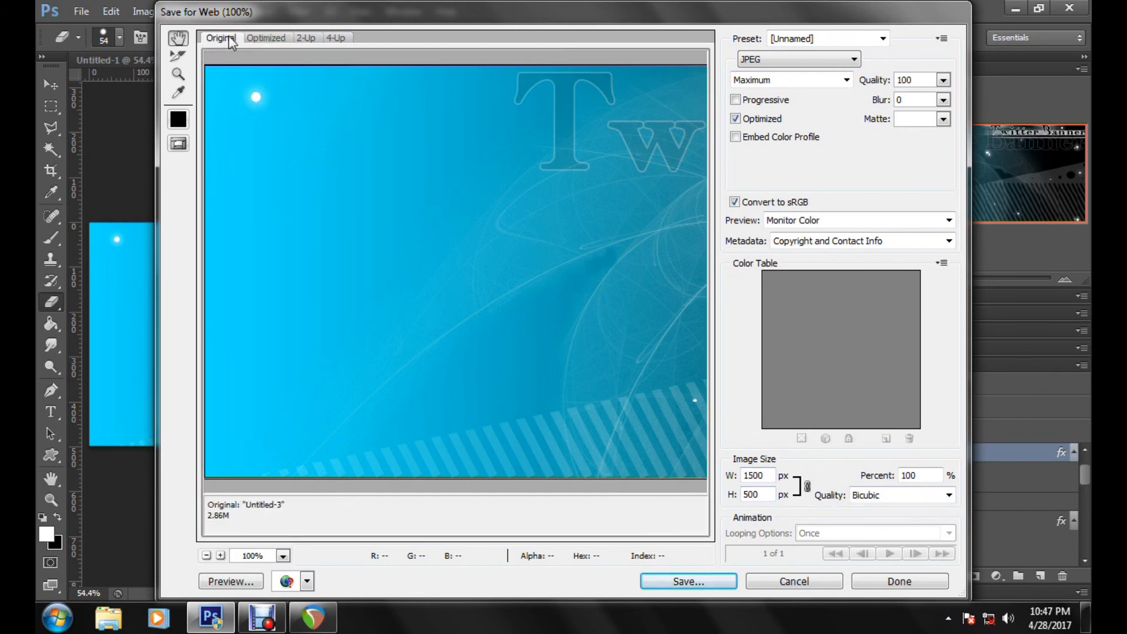
left_click(208, 558)
left_click(208, 558)
left_click(208, 558)
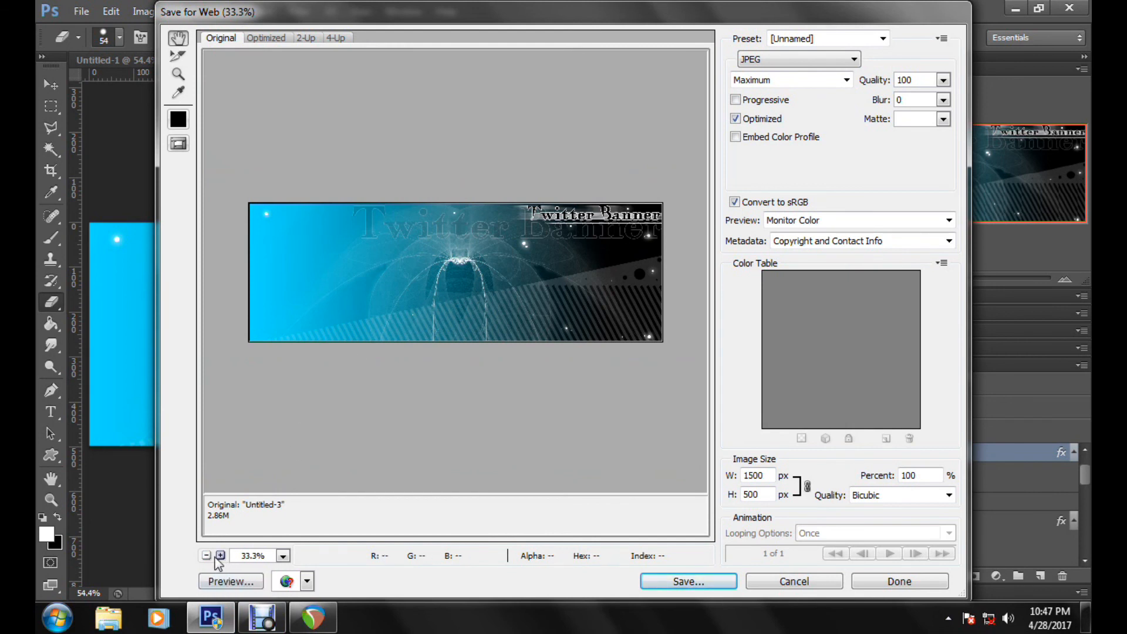
left_click(220, 556)
left_click(220, 556)
left_click_drag(572, 235, 382, 367)
left_click(220, 555)
left_click(221, 556)
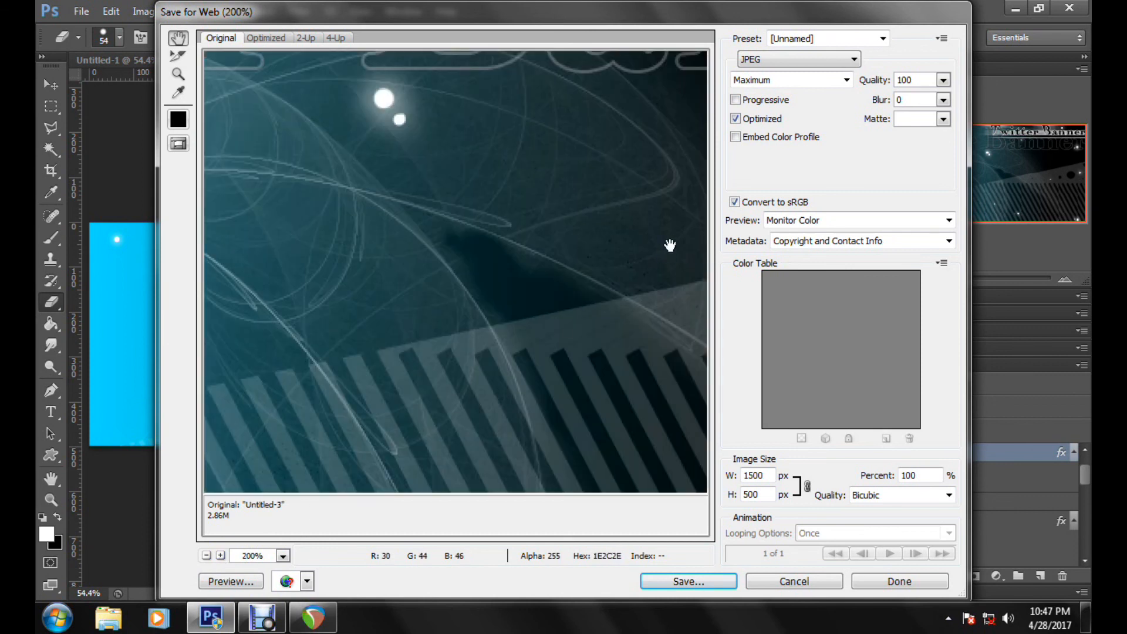
left_click_drag(670, 246, 331, 461)
left_click_drag(523, 226, 623, 235)
left_click_drag(293, 311, 668, 233)
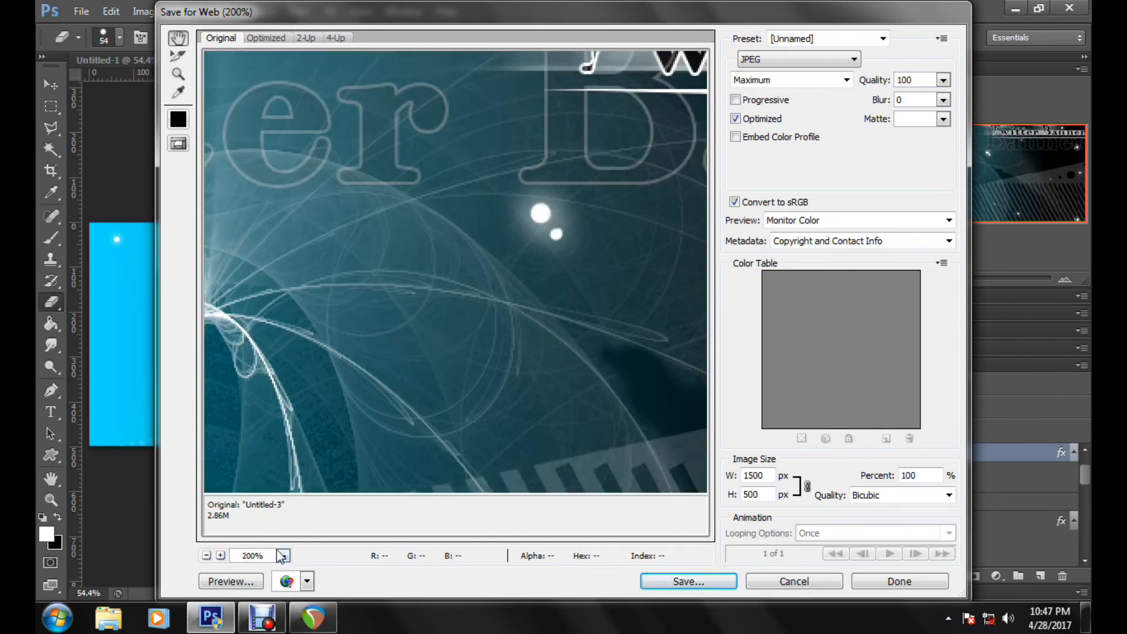
left_click(206, 555)
left_click(207, 555)
left_click(207, 556)
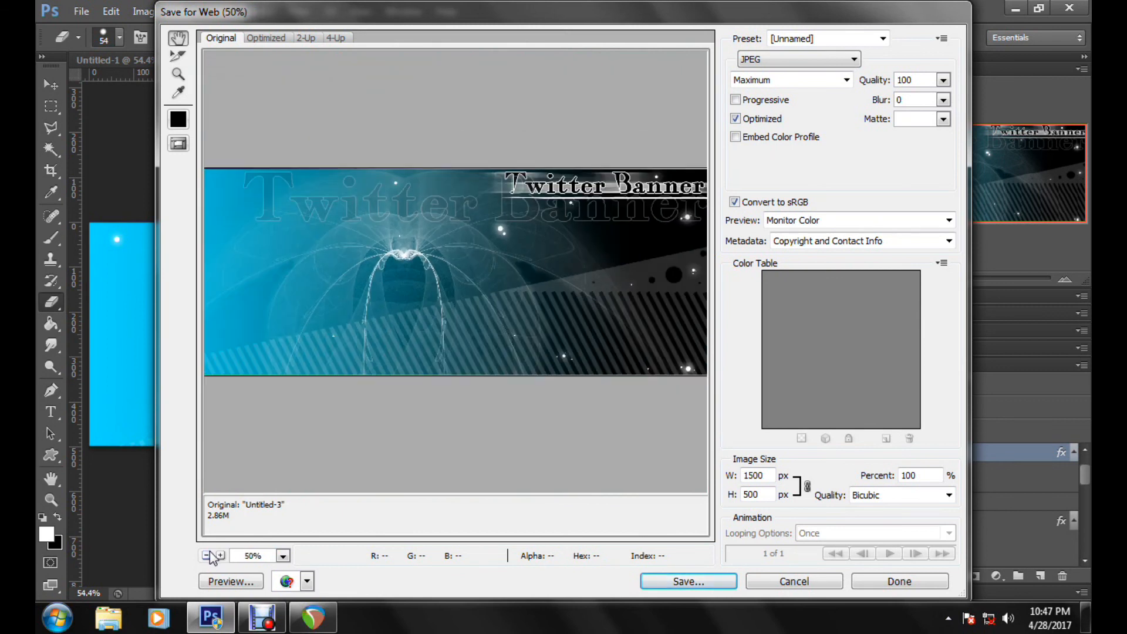
left_click(207, 555)
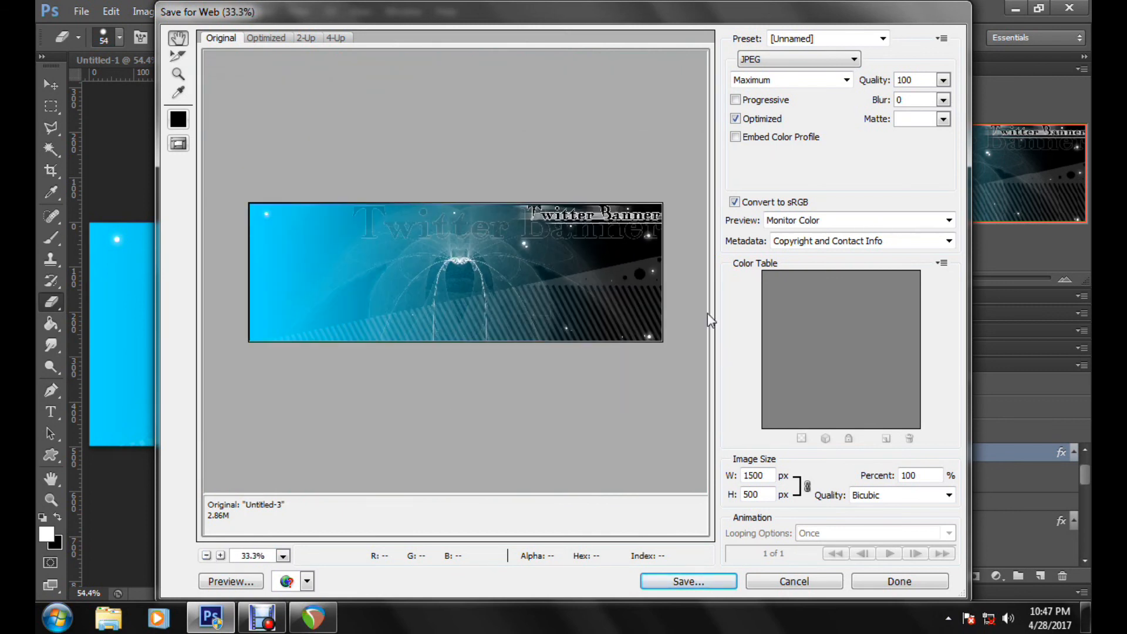
Step: Save the optimized image to the Desktop under the name 11100
left_click(700, 584)
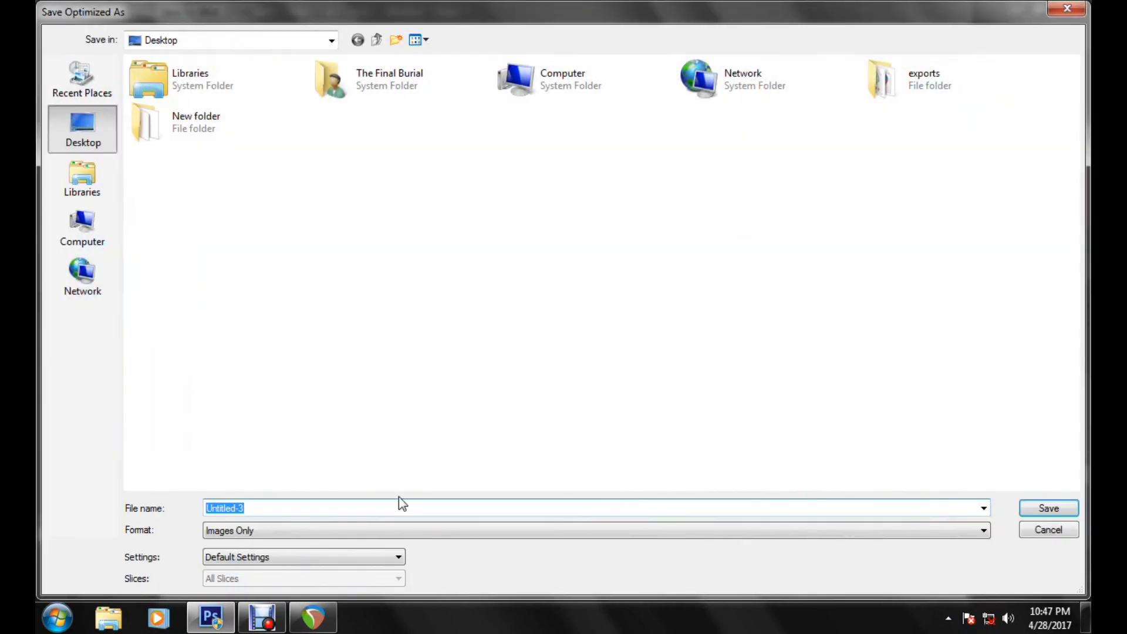
type("11100")
key("Return")
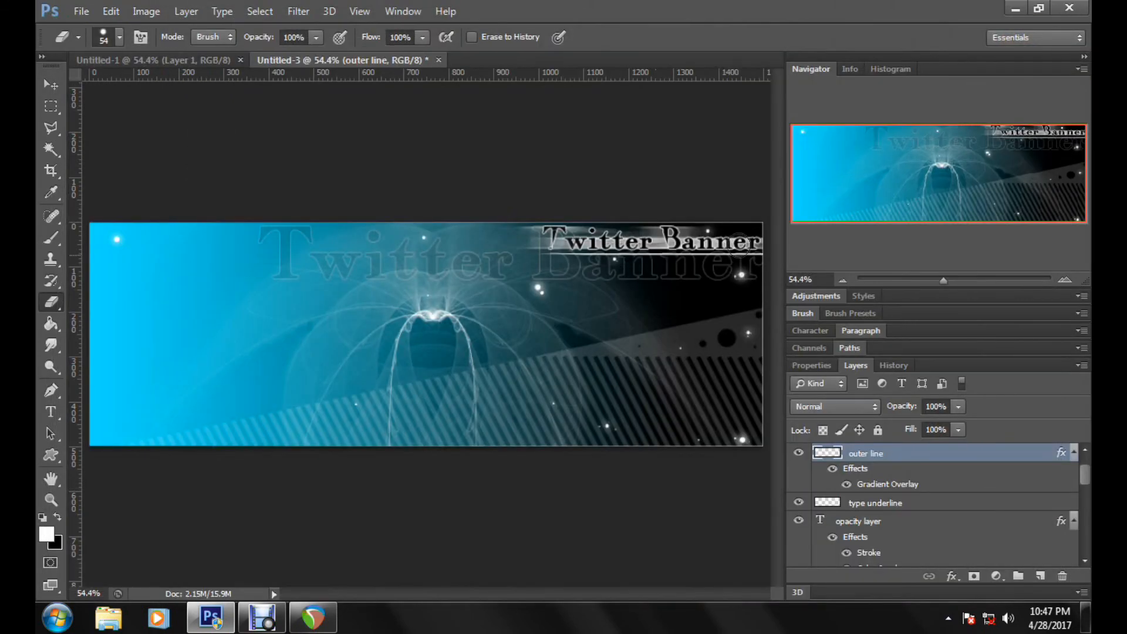
Step: Switch to the desktop and open the exported 11100 image in Windows Photo Viewer to check it
left_click(1014, 10)
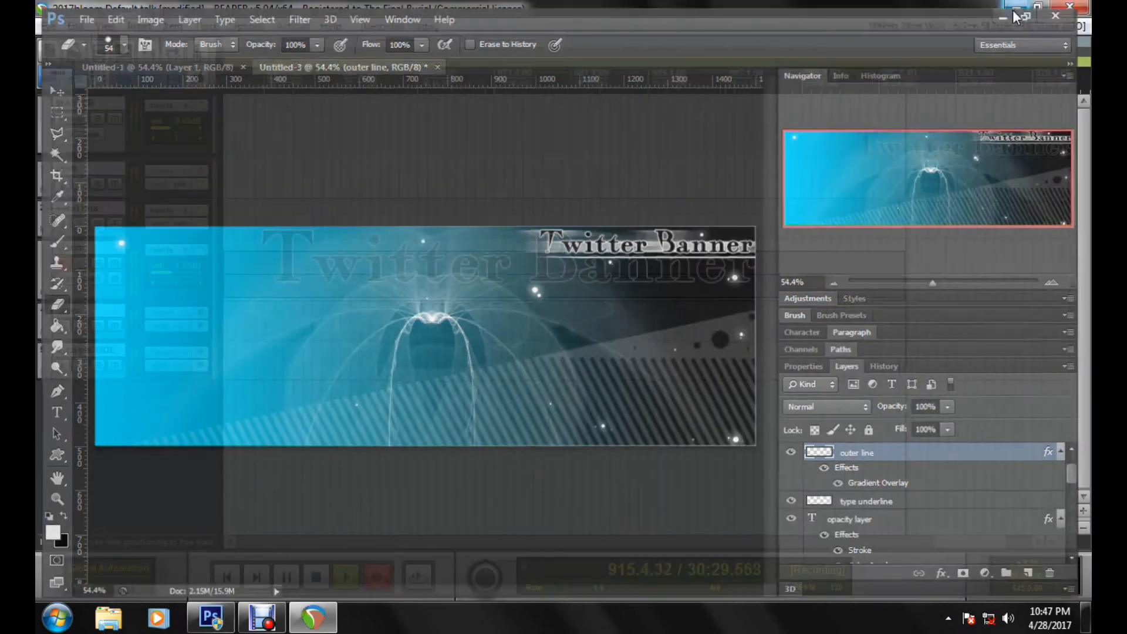
left_click(1014, 10)
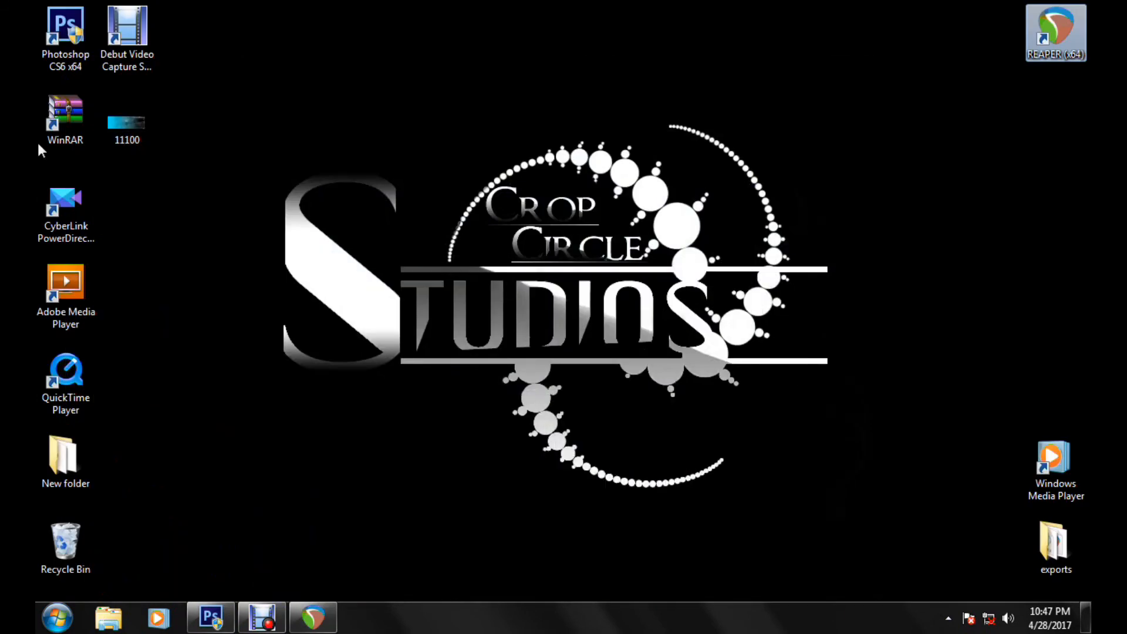
left_click(132, 133)
double_click(133, 134)
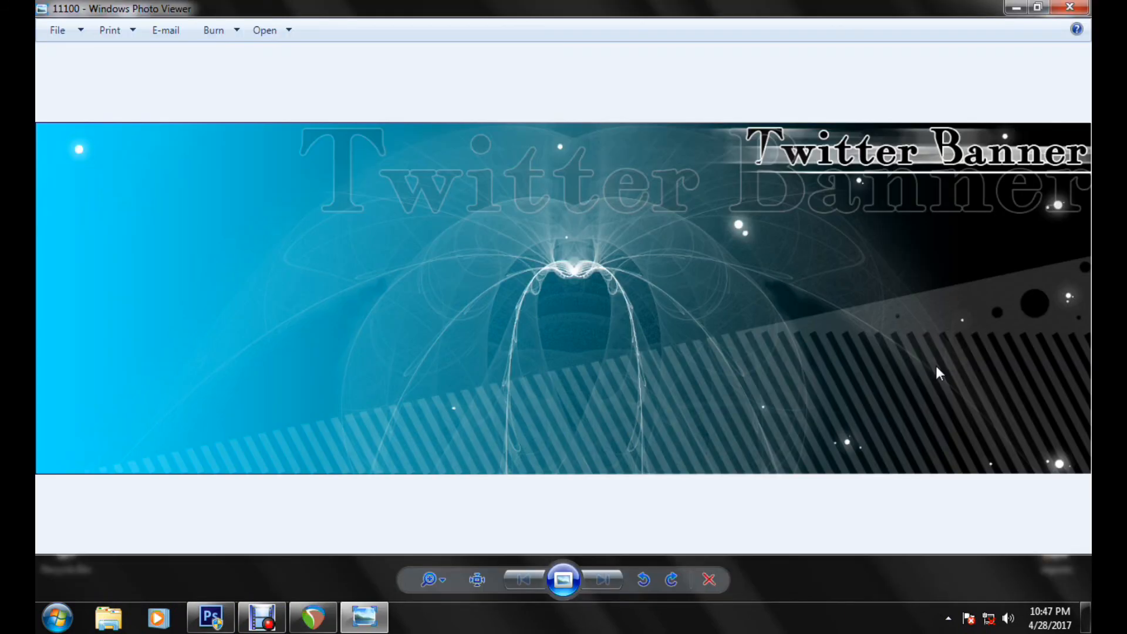